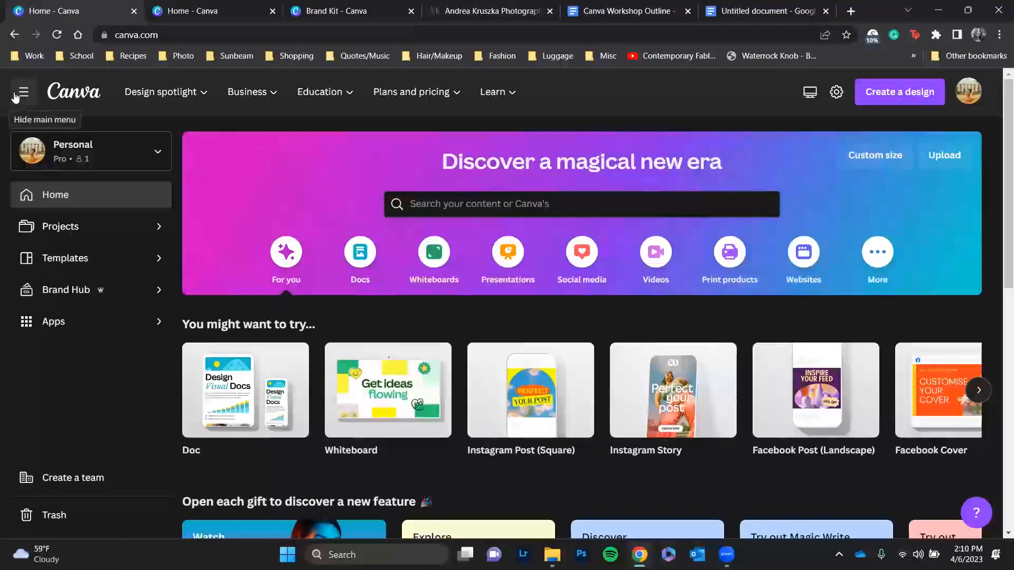
{"action": "mouse_move", "coordinate": [165, 100]}
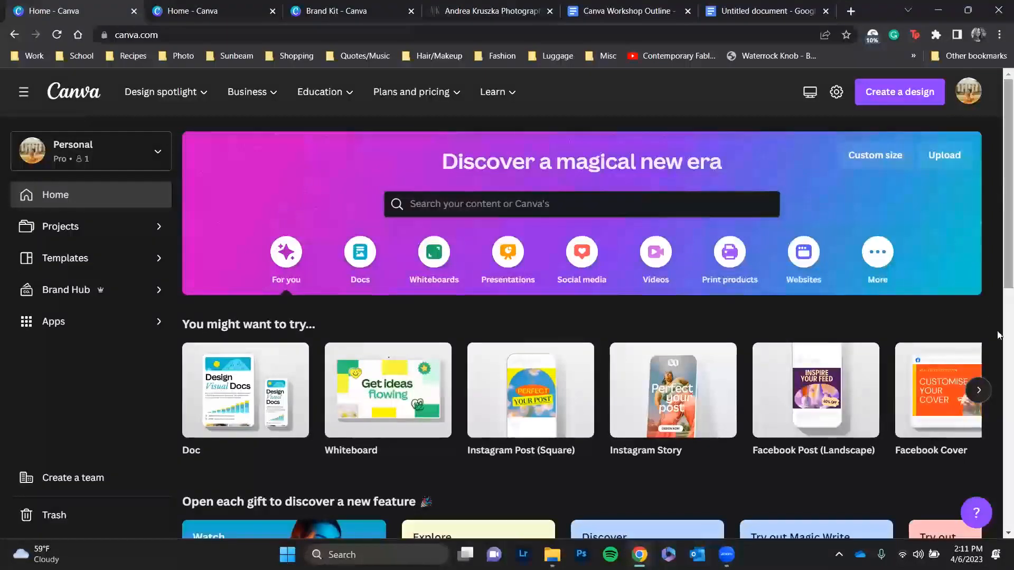
{"action": "mouse_move", "coordinate": [948, 432]}
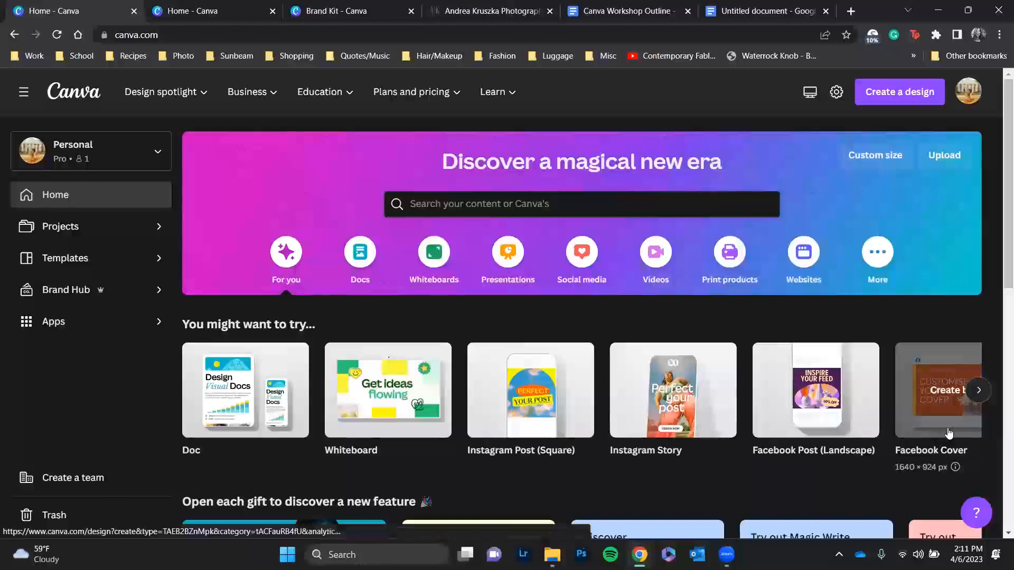
{"action": "mouse_move", "coordinate": [794, 363]}
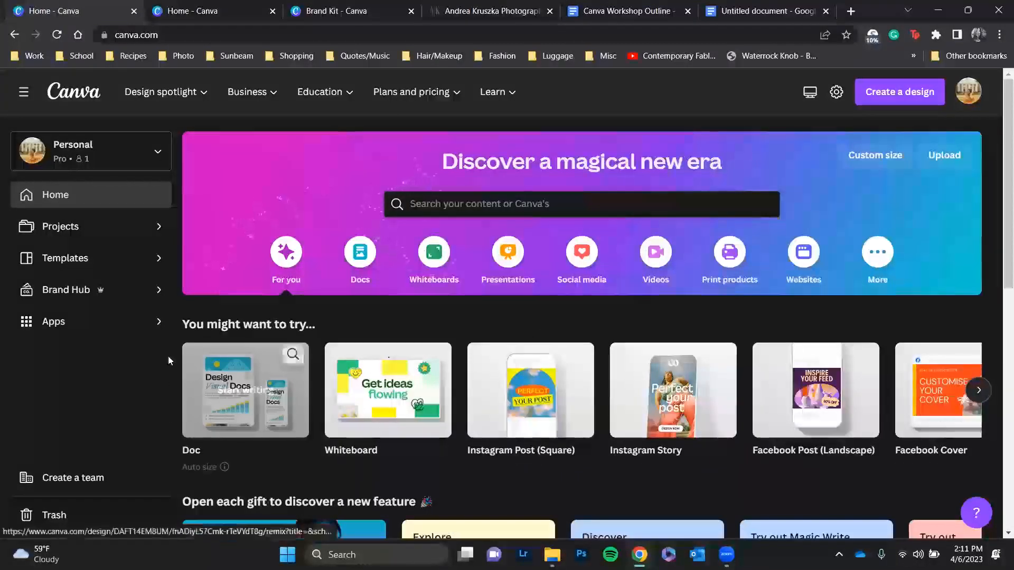
- Open the Facebook Post templates within the Social Media template category
{"action": "left_click", "coordinate": [146, 261]}
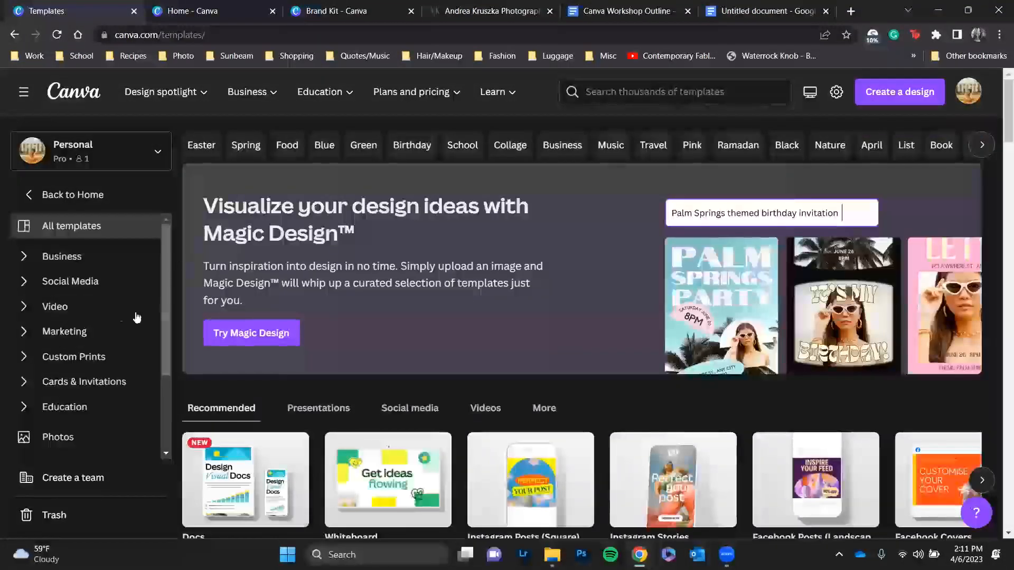
{"action": "left_click", "coordinate": [62, 288]}
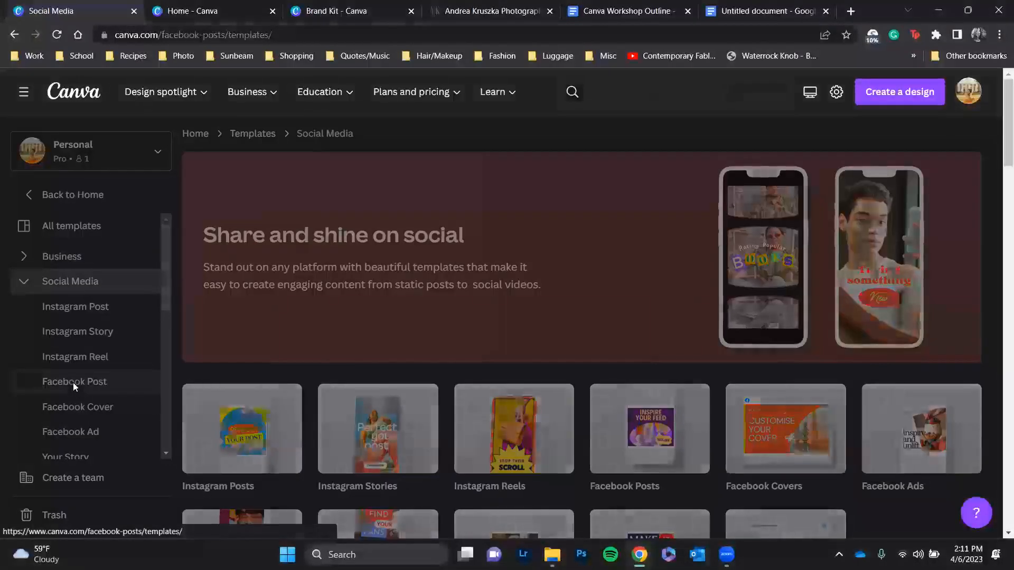
{"action": "left_click", "coordinate": [73, 381]}
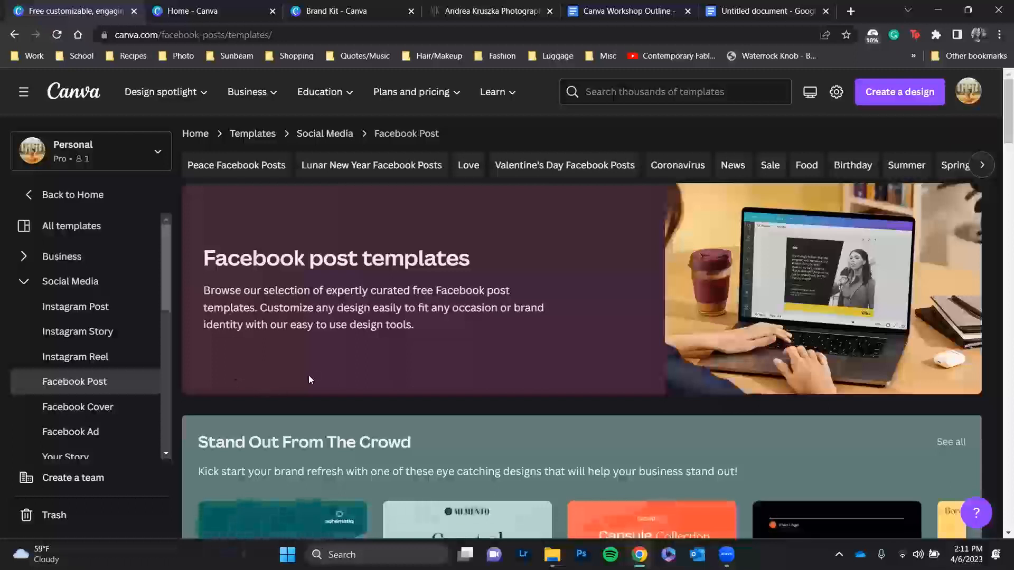
- Search the templates for "spring sale"
{"action": "left_click", "coordinate": [704, 97]}
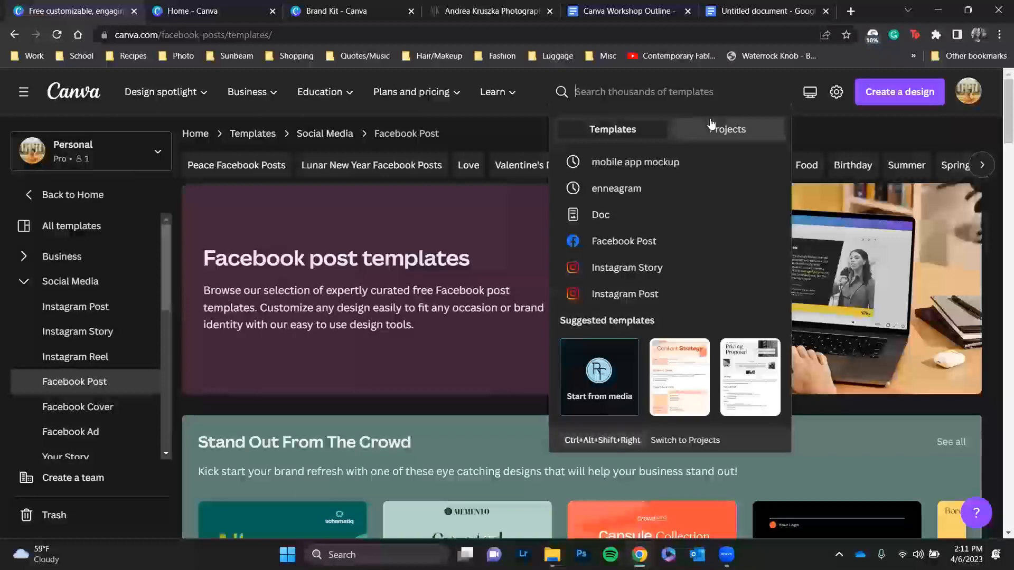
{"action": "type", "text": "spring sale"}
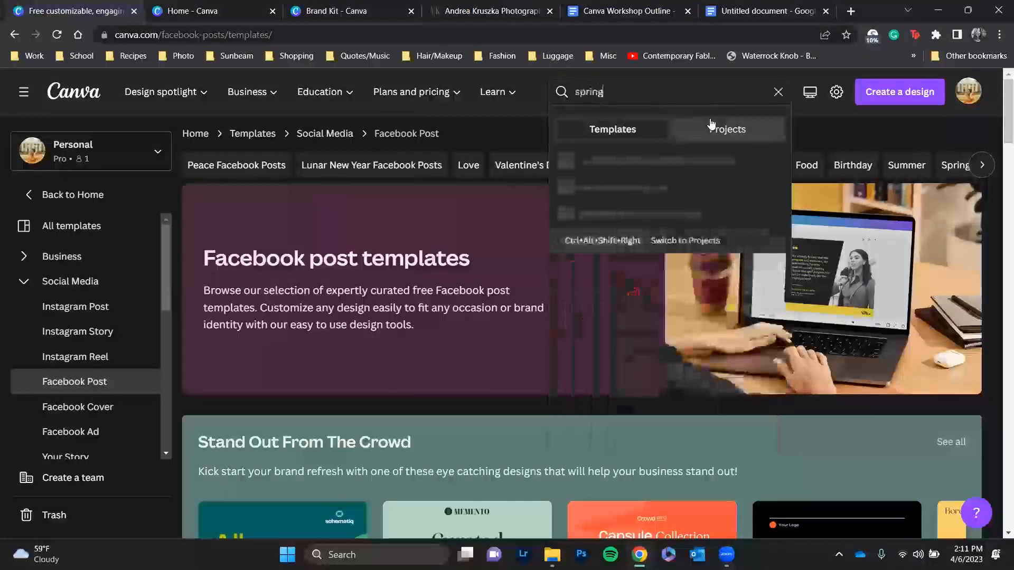
{"action": "key", "text": "Return"}
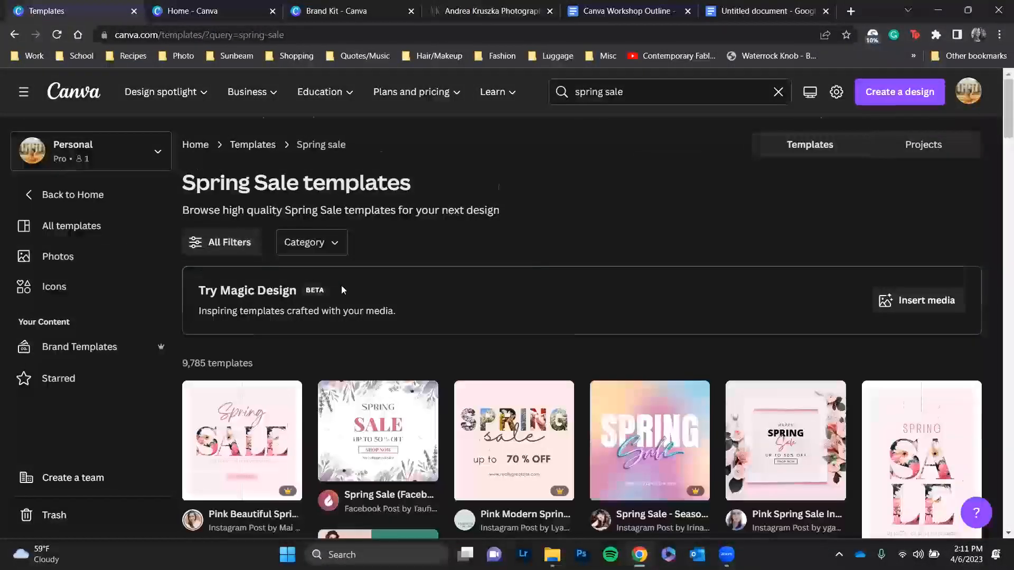
- Open the "Spring Sale Green Instagram Post" template for customizing and postpone the cashback offer
{"action": "scroll", "coordinate": [341, 285], "scroll_direction": "down", "scroll_amount": 1}
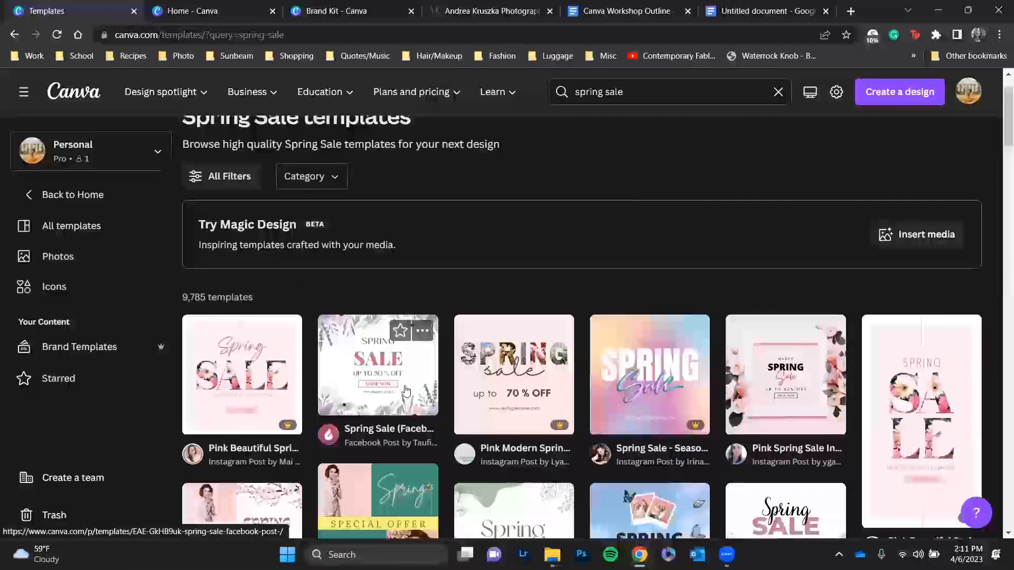
{"action": "scroll", "coordinate": [409, 383], "scroll_direction": "down", "scroll_amount": 2}
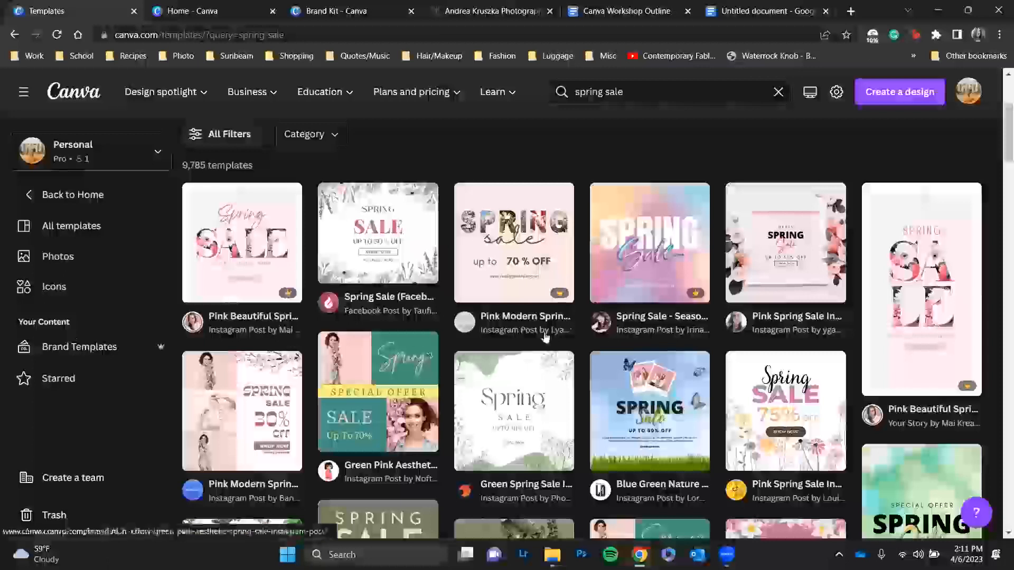
{"action": "scroll", "coordinate": [681, 363], "scroll_direction": "down", "scroll_amount": 3}
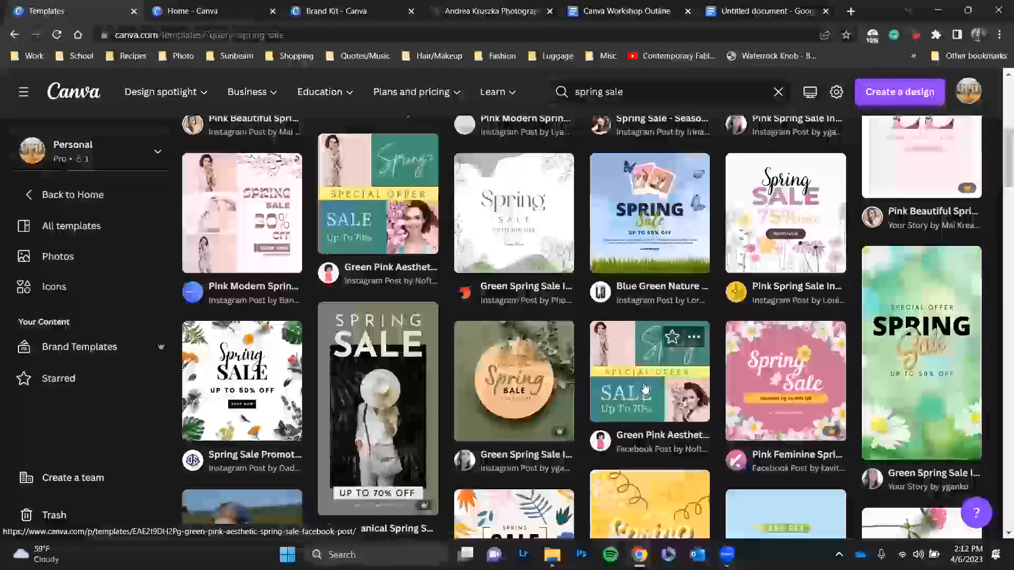
{"action": "scroll", "coordinate": [645, 388], "scroll_direction": "down", "scroll_amount": 5}
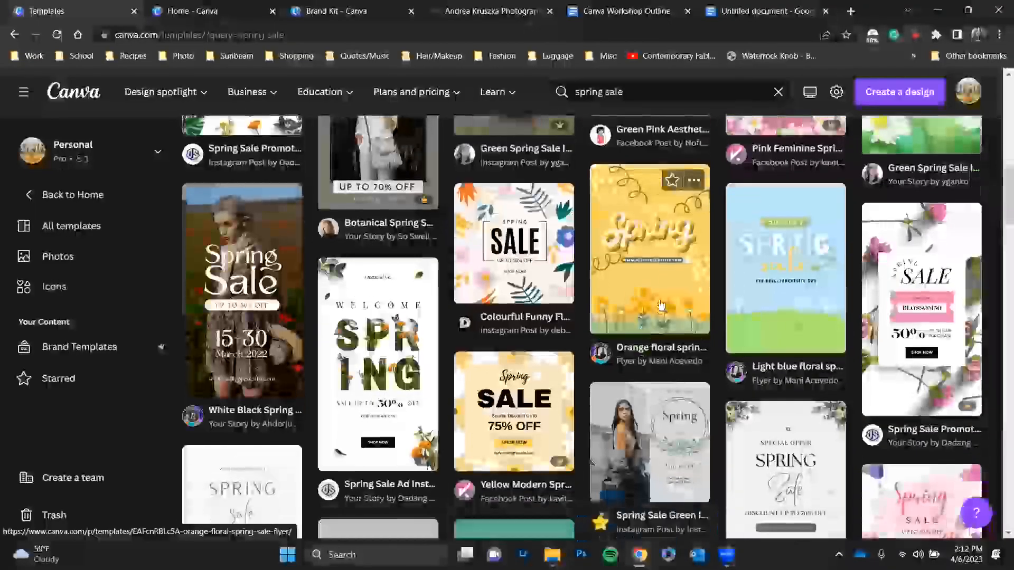
{"action": "scroll", "coordinate": [664, 298], "scroll_direction": "down", "scroll_amount": 4}
{"action": "left_click", "coordinate": [664, 299]}
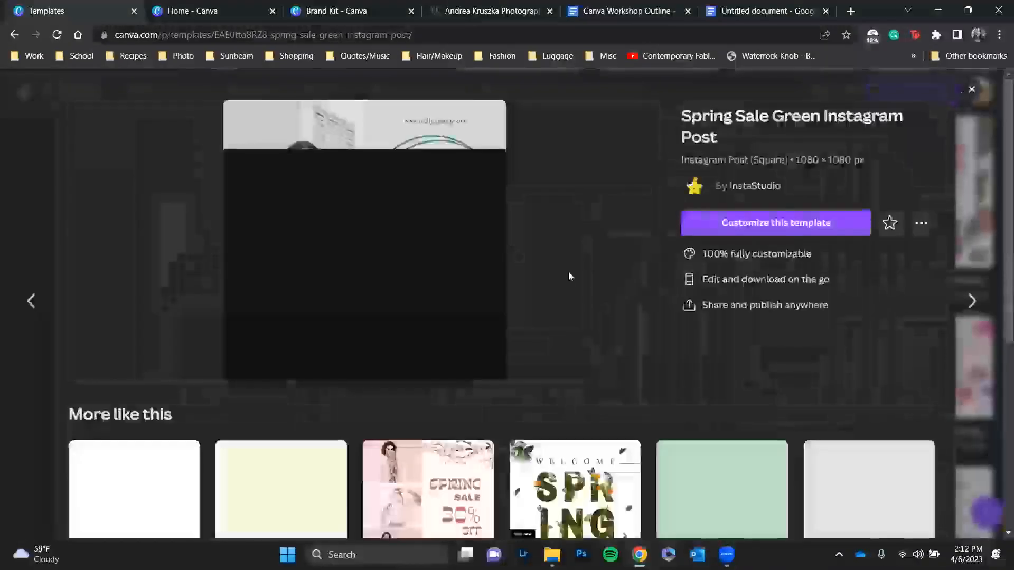
{"action": "left_click", "coordinate": [757, 224]}
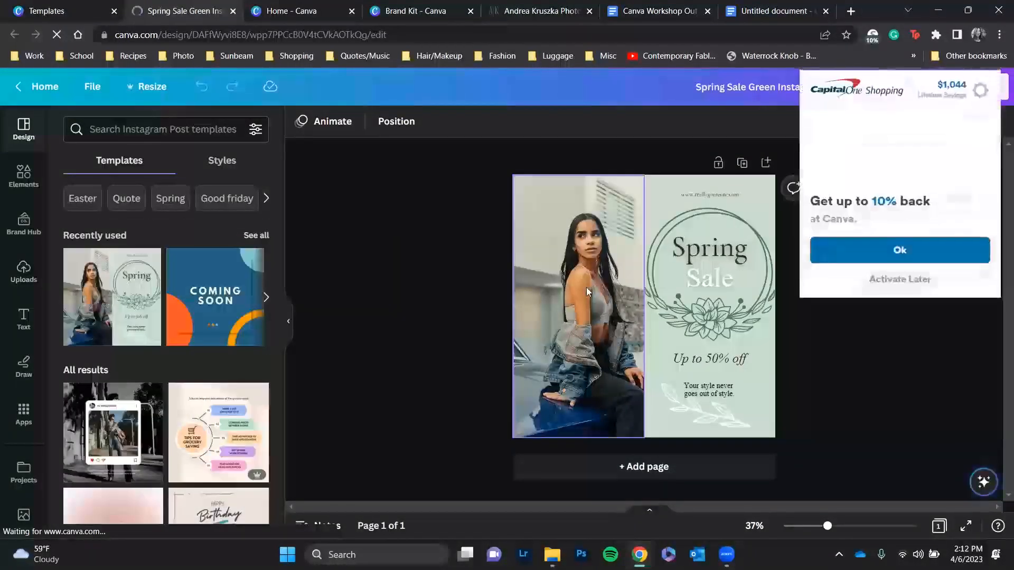
{"action": "left_click", "coordinate": [902, 280]}
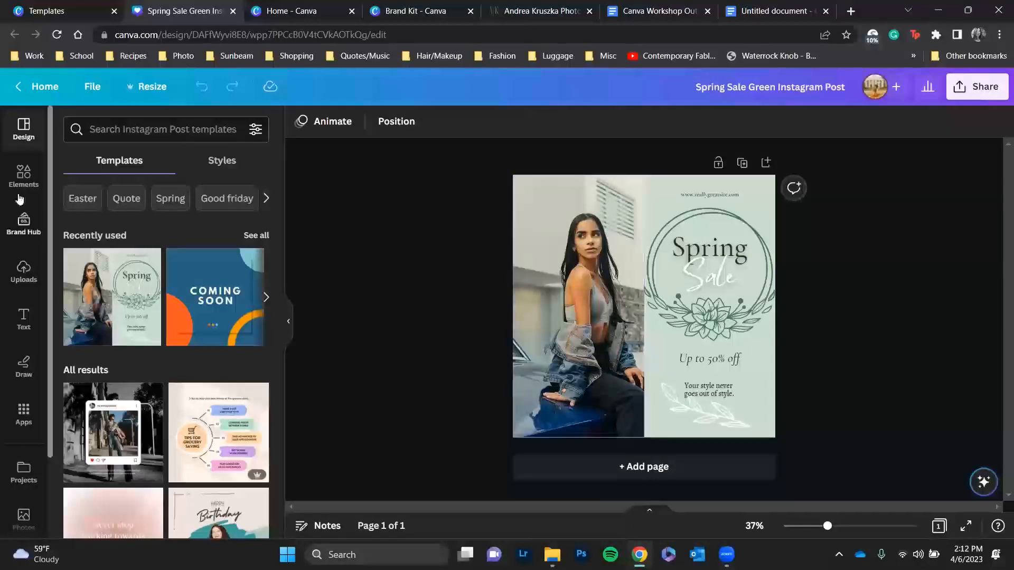
- Upload the black-and-white sunflower photo from the Canva Workshop folder on the Desktop
{"action": "left_click", "coordinate": [22, 276]}
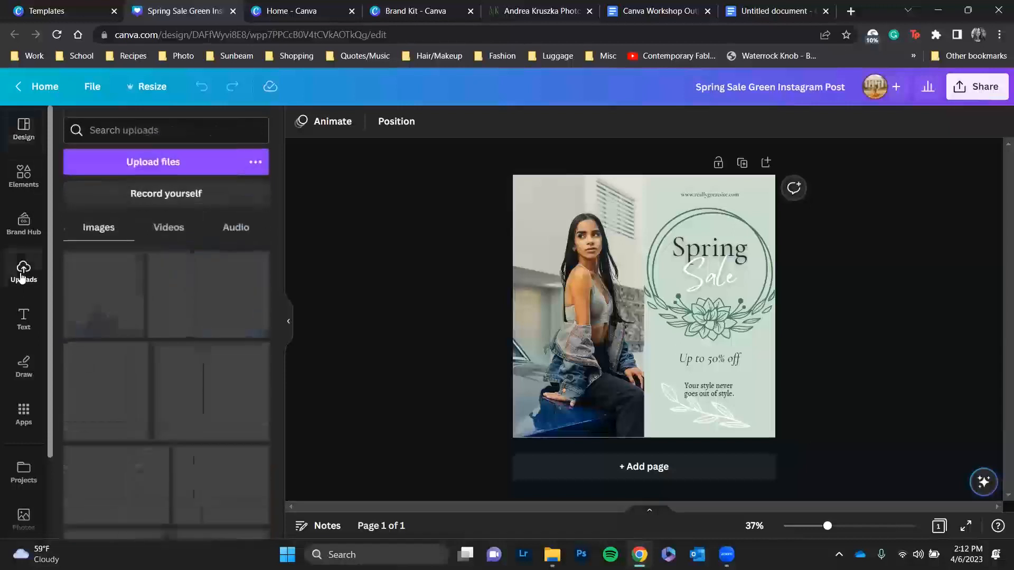
{"action": "left_click", "coordinate": [115, 169]}
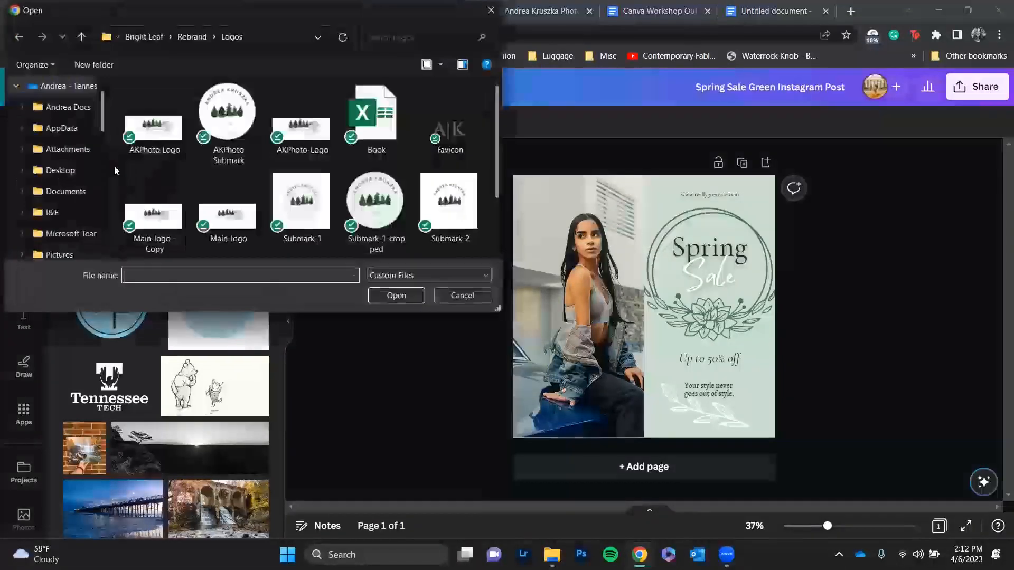
{"action": "scroll", "coordinate": [53, 153], "scroll_direction": "down", "scroll_amount": 6}
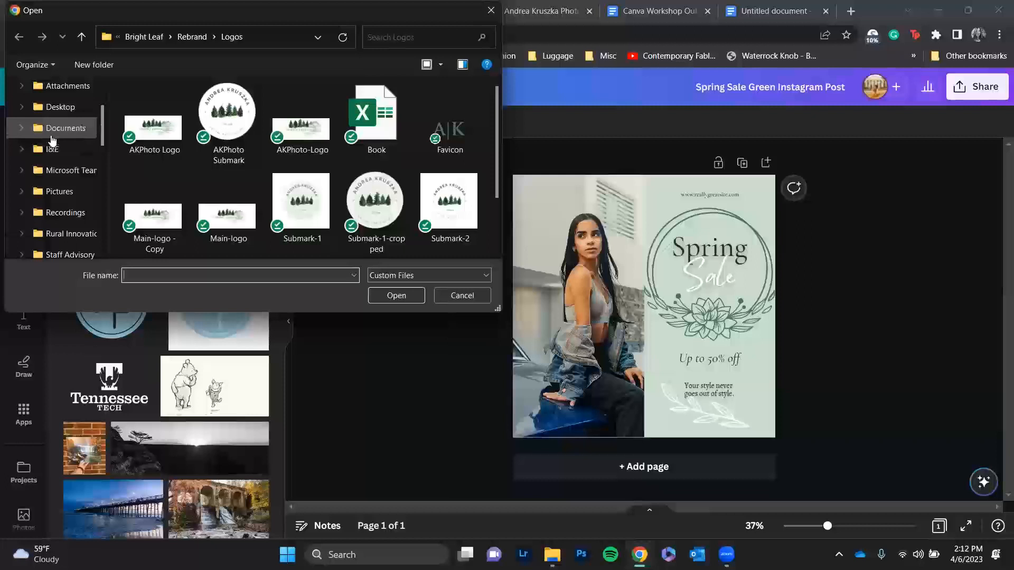
{"action": "scroll", "coordinate": [53, 139], "scroll_direction": "down", "scroll_amount": 3}
{"action": "left_click", "coordinate": [54, 128]}
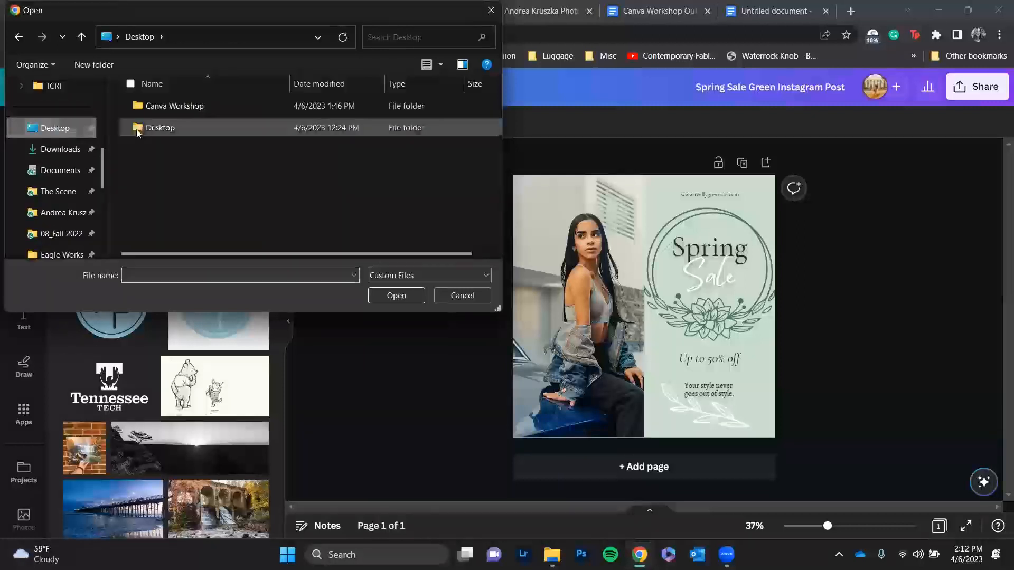
{"action": "double_click", "coordinate": [152, 106]}
{"action": "left_click", "coordinate": [163, 120]}
{"action": "double_click", "coordinate": [163, 119]}
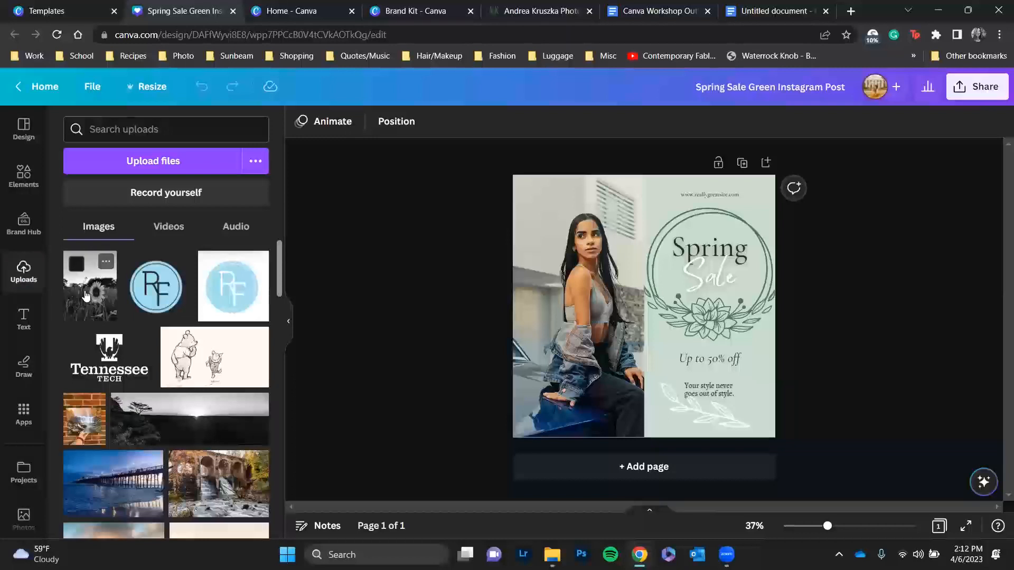
- Replace the woman's photo with the uploaded sunflower photo, then enlarge and reposition it so the flower is centred in the frame
{"action": "left_click_drag", "start_coordinate": [87, 292], "coordinate": [548, 267]}
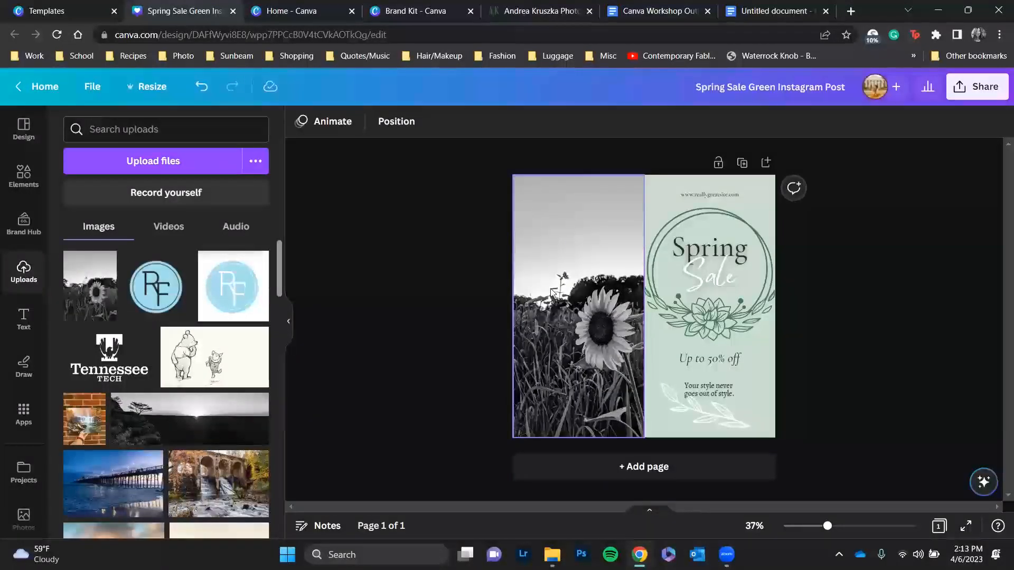
{"action": "double_click", "coordinate": [570, 288]}
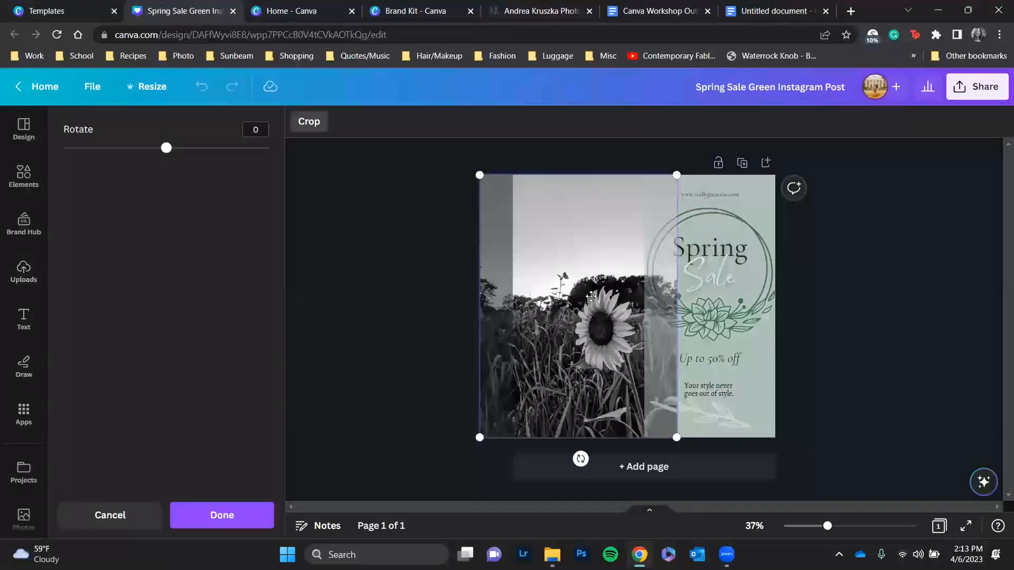
{"action": "left_click_drag", "start_coordinate": [576, 294], "coordinate": [557, 288]}
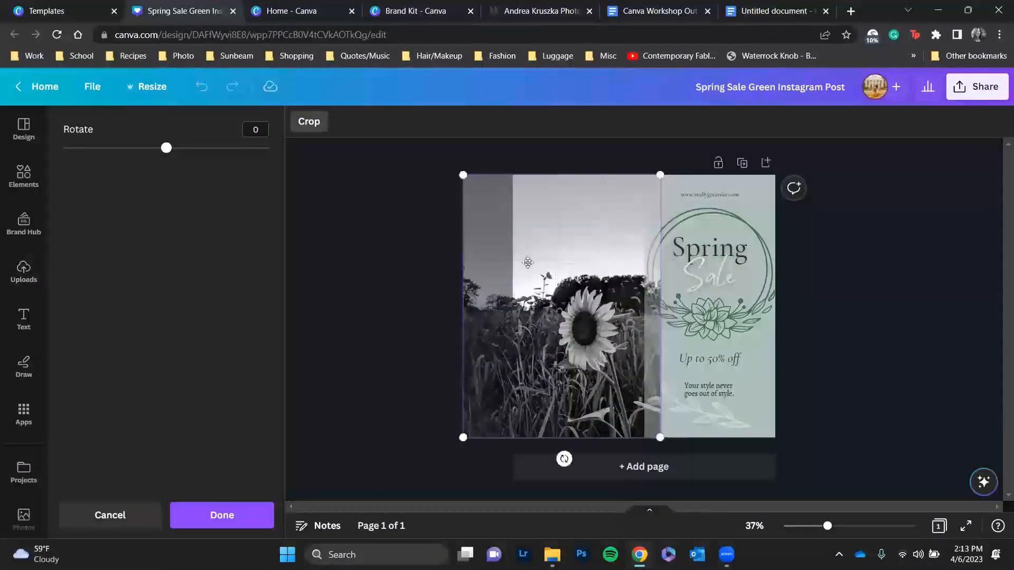
{"action": "left_click_drag", "start_coordinate": [455, 178], "coordinate": [412, 112]}
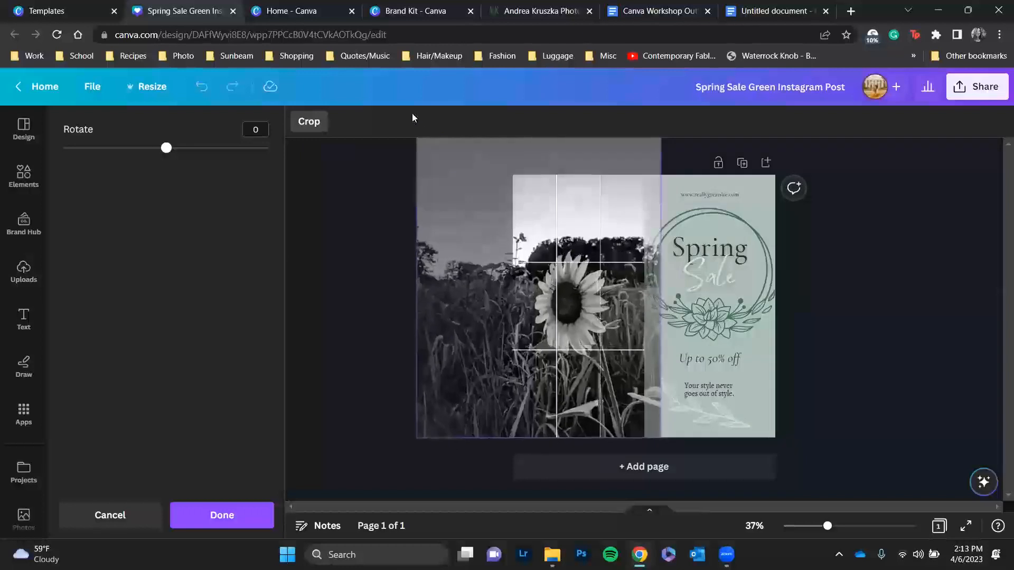
{"action": "left_click", "coordinate": [389, 323]}
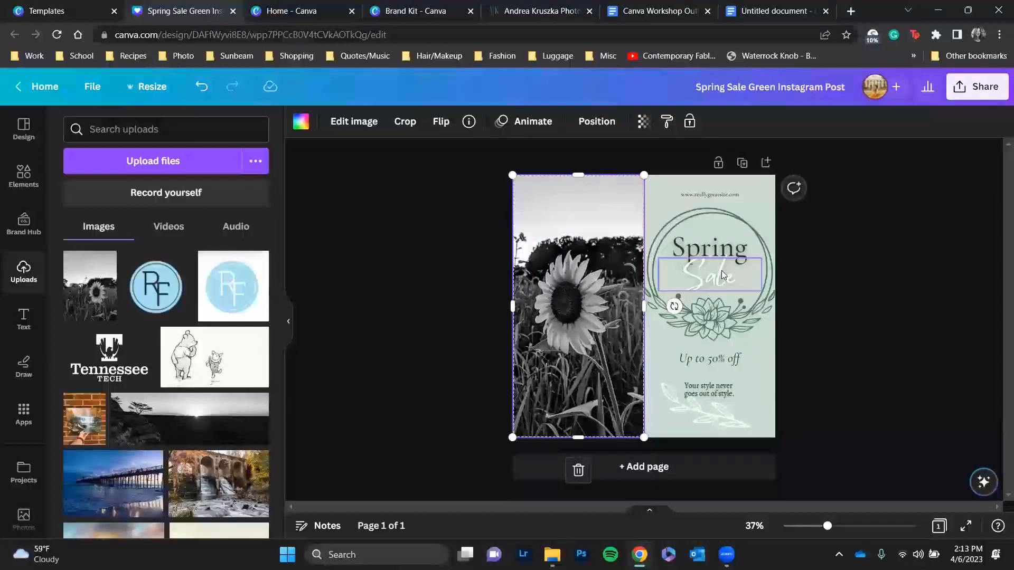
- Search the fonts for "scary" with the "Spring" heading selected
{"action": "left_click", "coordinate": [716, 390]}
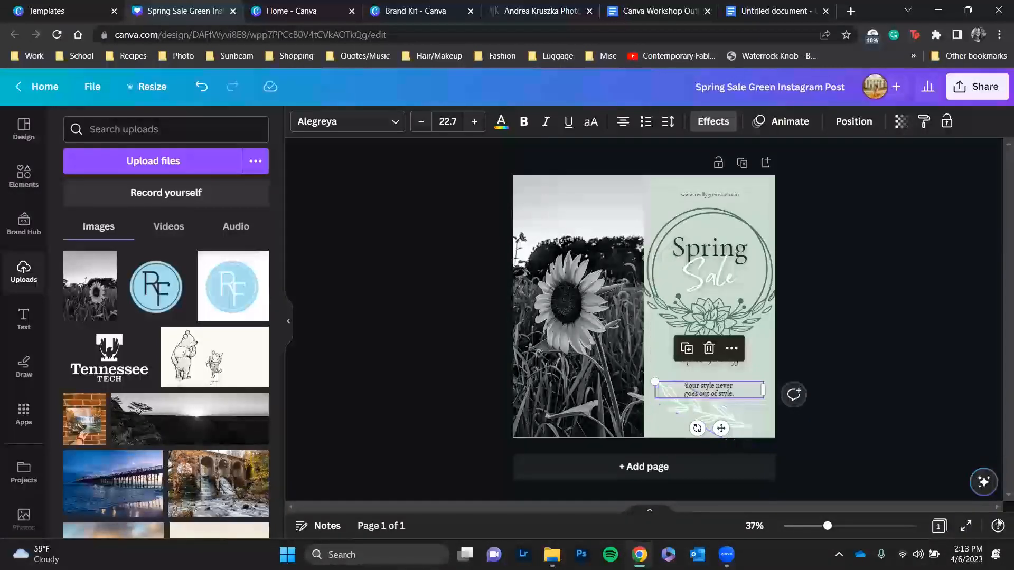
{"action": "left_click", "coordinate": [706, 248]}
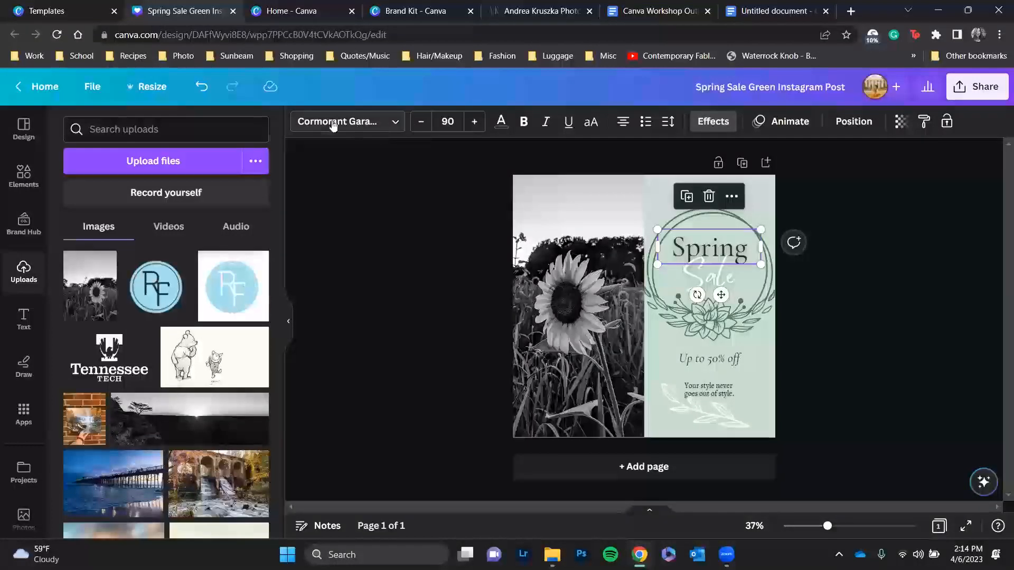
{"action": "left_click", "coordinate": [396, 123]}
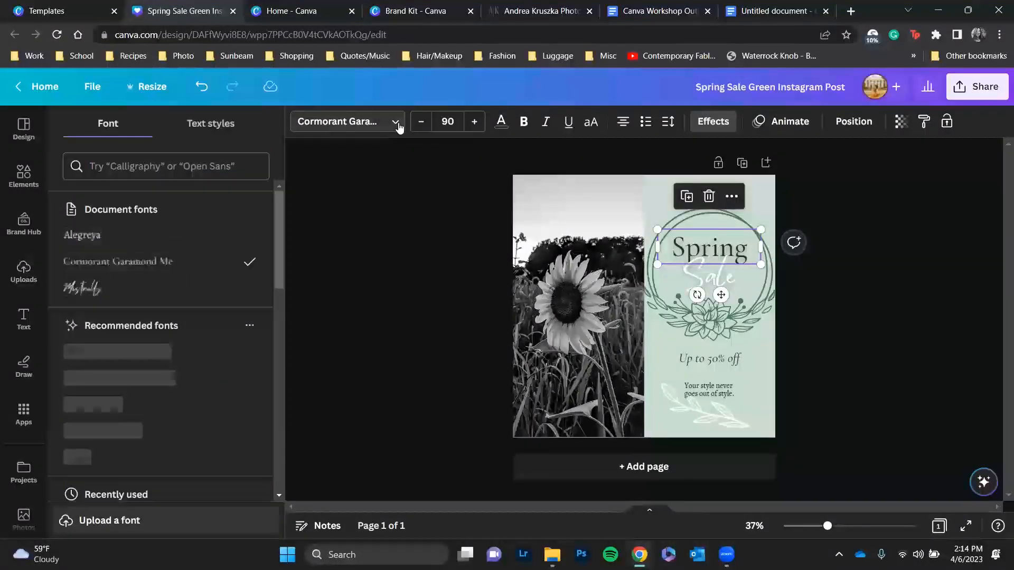
{"action": "left_click", "coordinate": [100, 167]}
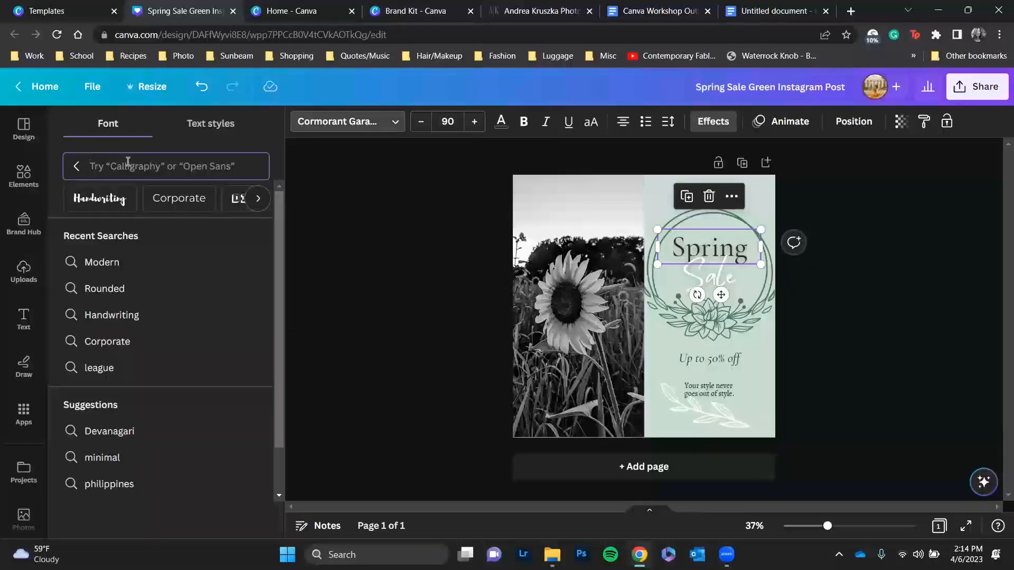
{"action": "type", "text": "s"}
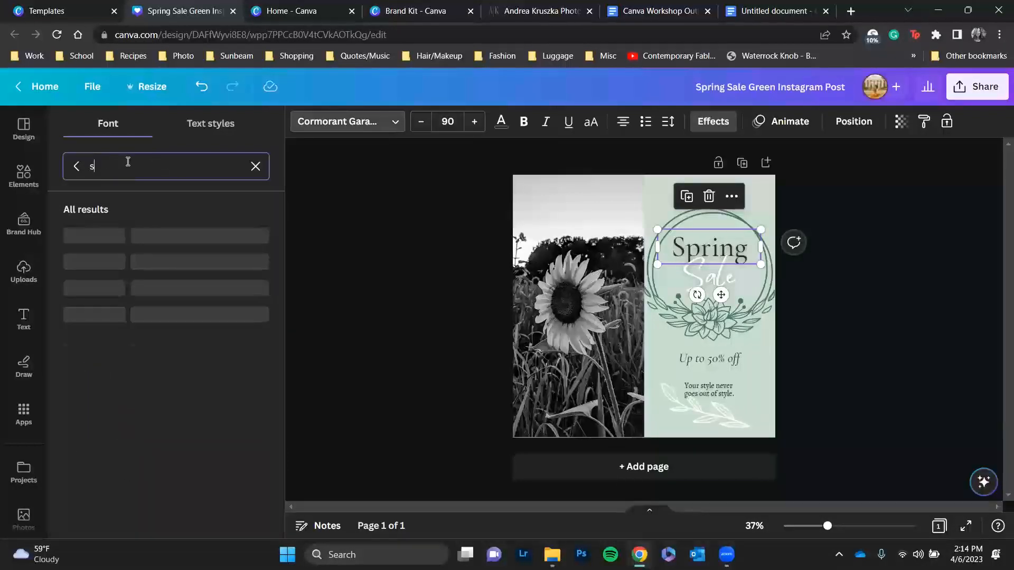
{"action": "type", "text": "cary"}
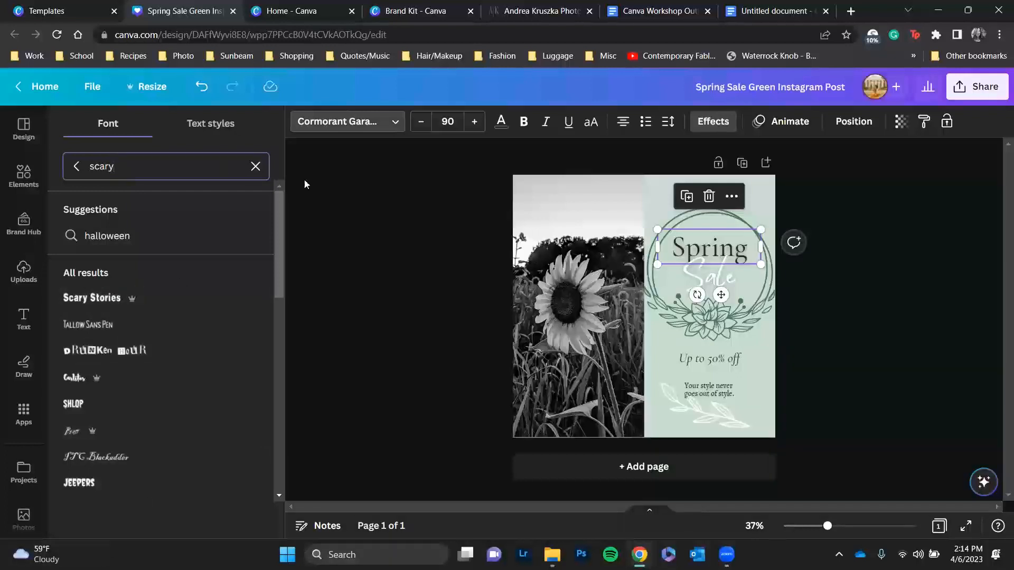
- Search the fonts for "cute" instead and set the "Spring" heading's font to Railey
{"action": "left_click", "coordinate": [255, 166]}
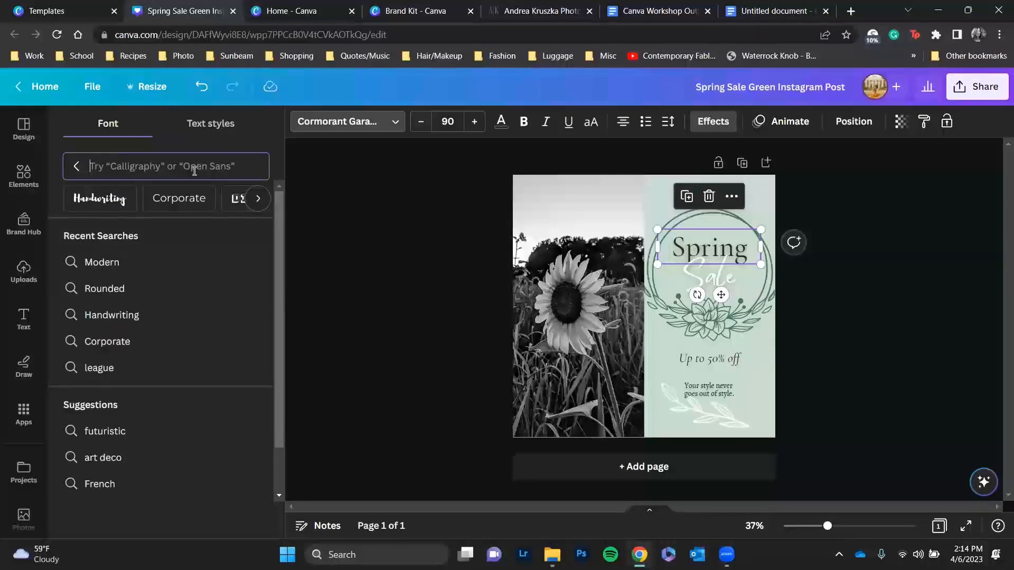
{"action": "type", "text": "cute"}
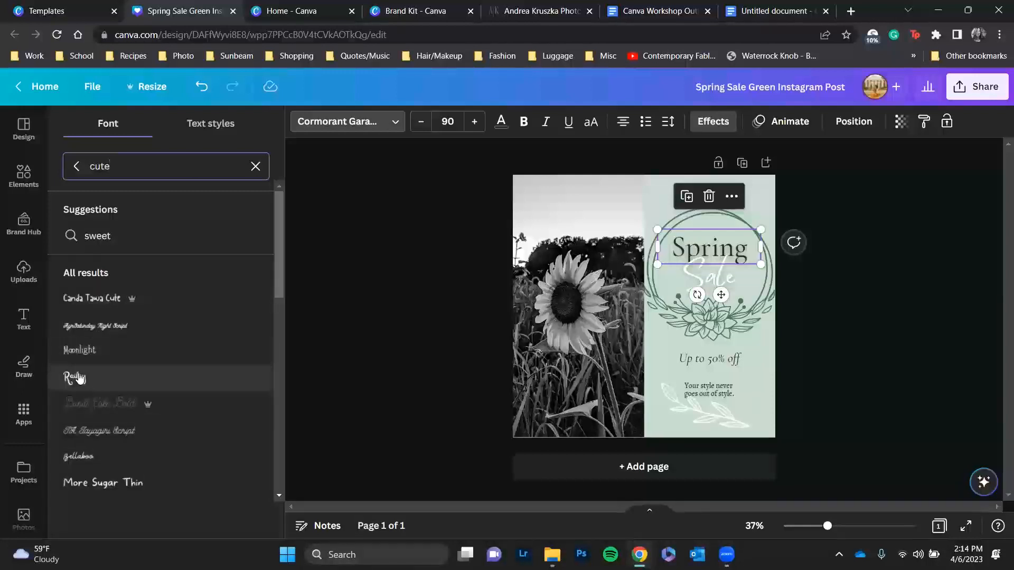
{"action": "left_click", "coordinate": [79, 378]}
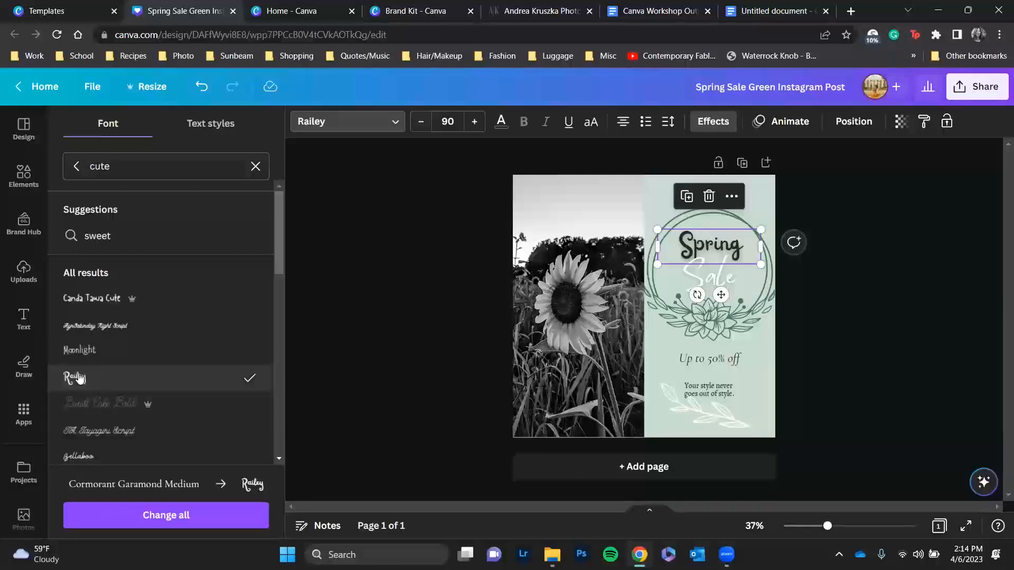
- Set the "Spring" heading's font to Moonlight, and try the Shadow text effect before reapplying Lift
{"action": "left_click", "coordinate": [82, 351]}
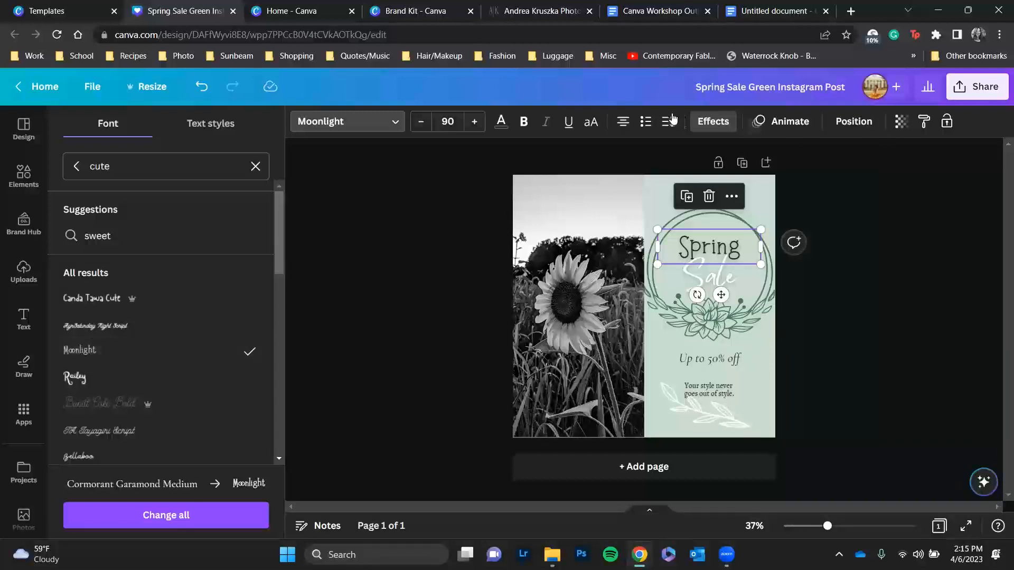
{"action": "left_click", "coordinate": [713, 122]}
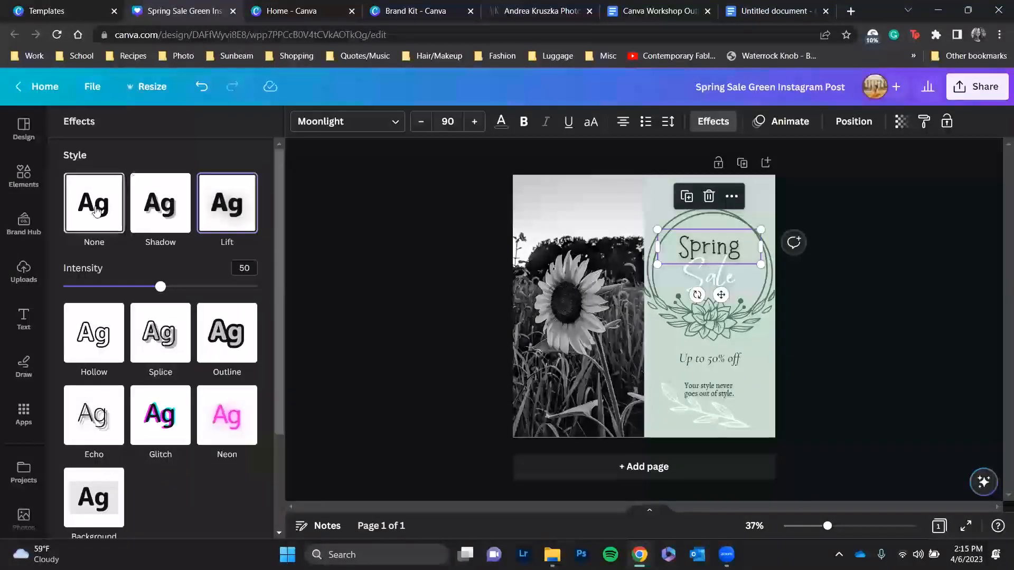
{"action": "left_click", "coordinate": [173, 212]}
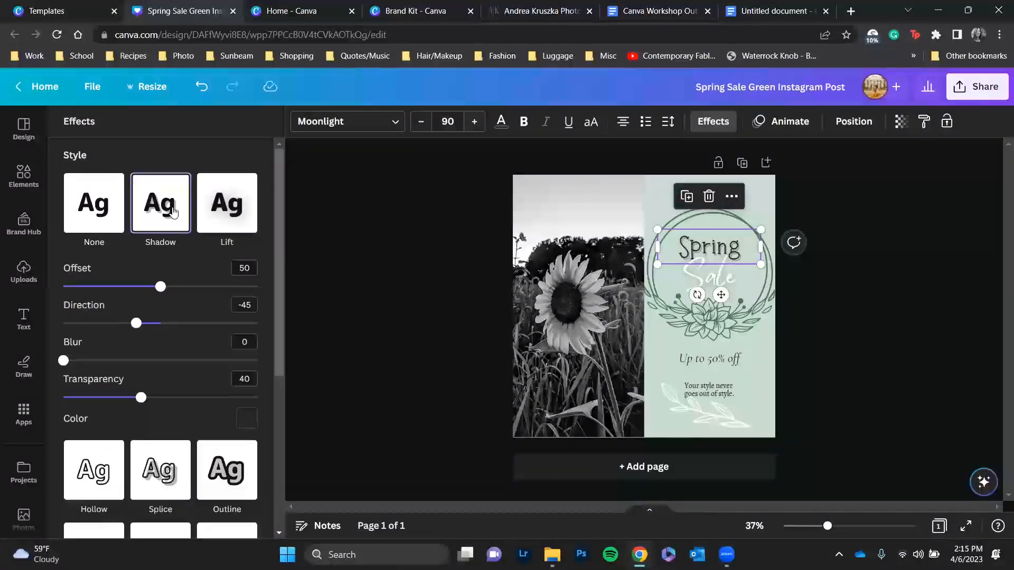
{"action": "left_click", "coordinate": [227, 209]}
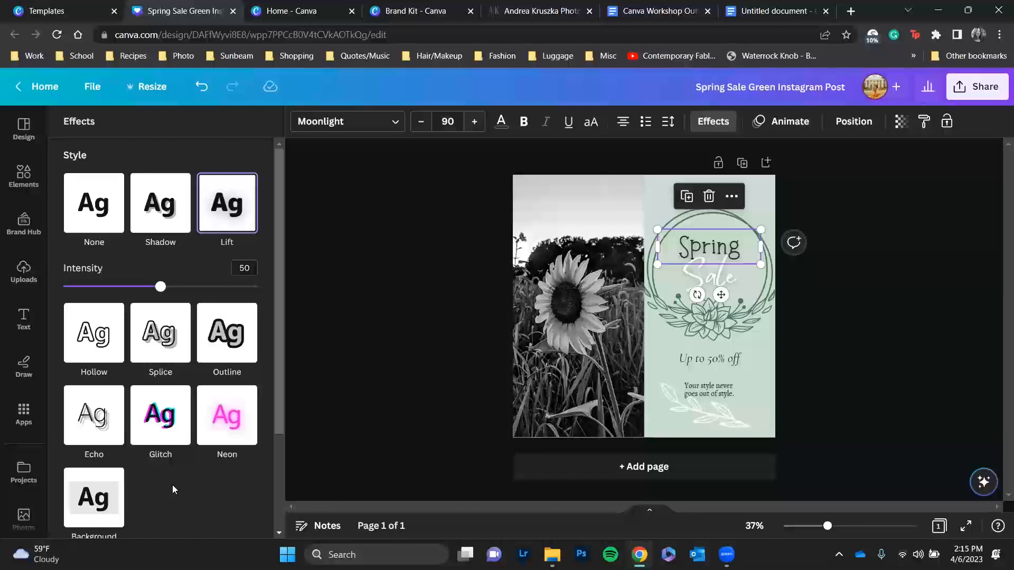
- Apply the Curve shape to the "Spring" heading and move it above the floral circle
{"action": "scroll", "coordinate": [173, 485], "scroll_direction": "down", "scroll_amount": 3}
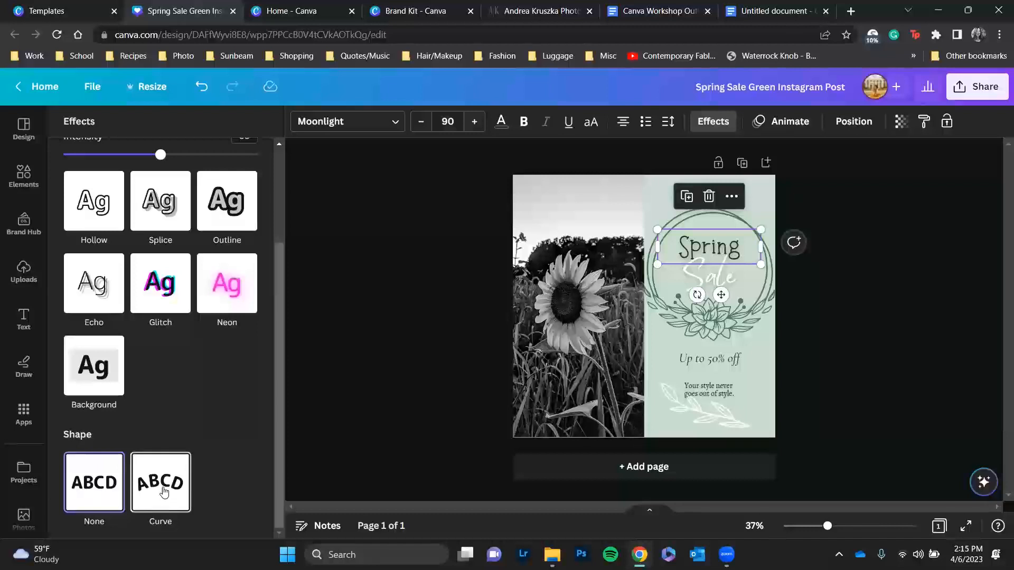
{"action": "left_click", "coordinate": [164, 492]}
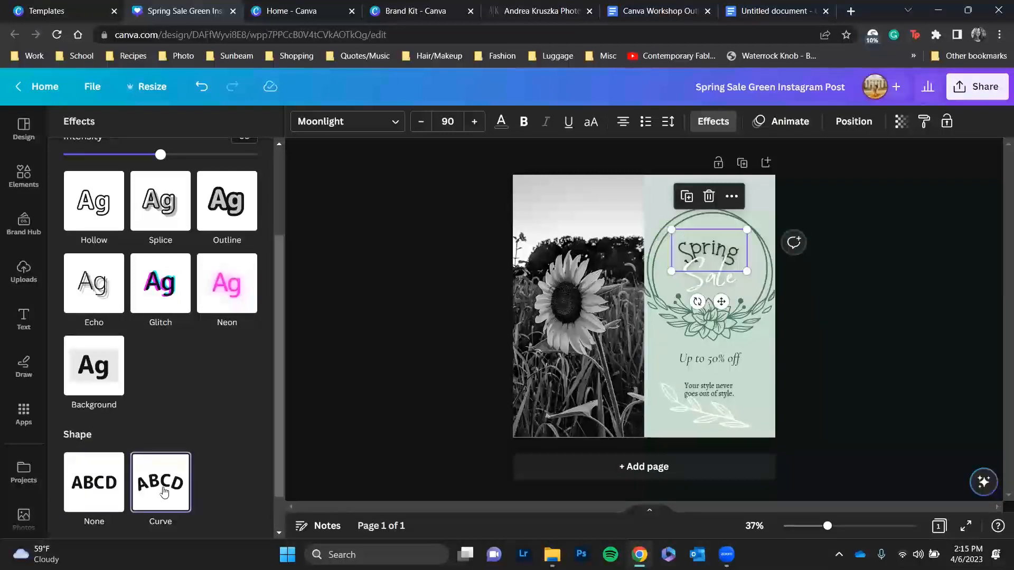
{"action": "left_click_drag", "start_coordinate": [717, 303], "coordinate": [715, 247]}
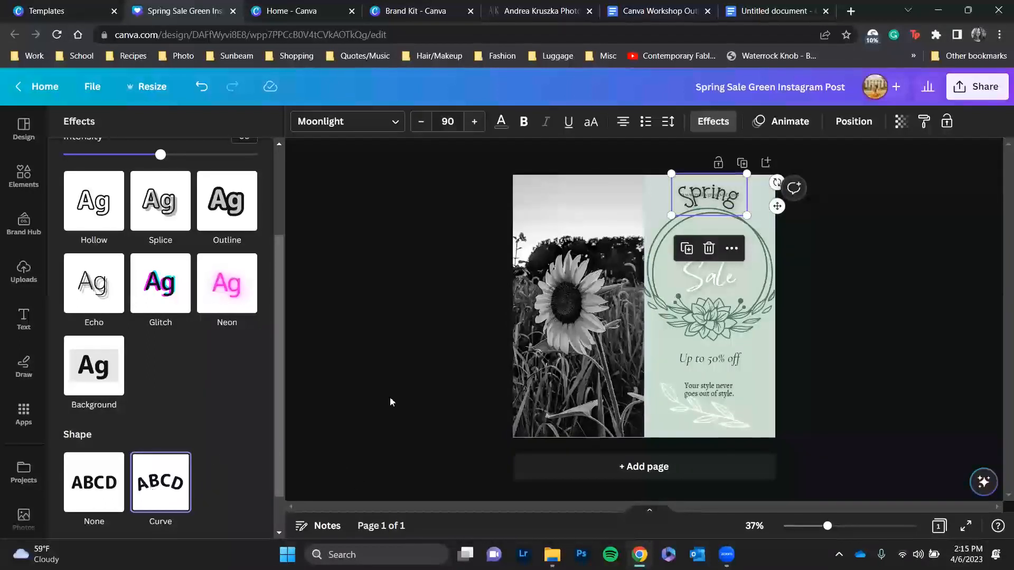
- Reduce the "Spring" heading's curve amount to 68
{"action": "scroll", "coordinate": [206, 414], "scroll_direction": "down", "scroll_amount": 1}
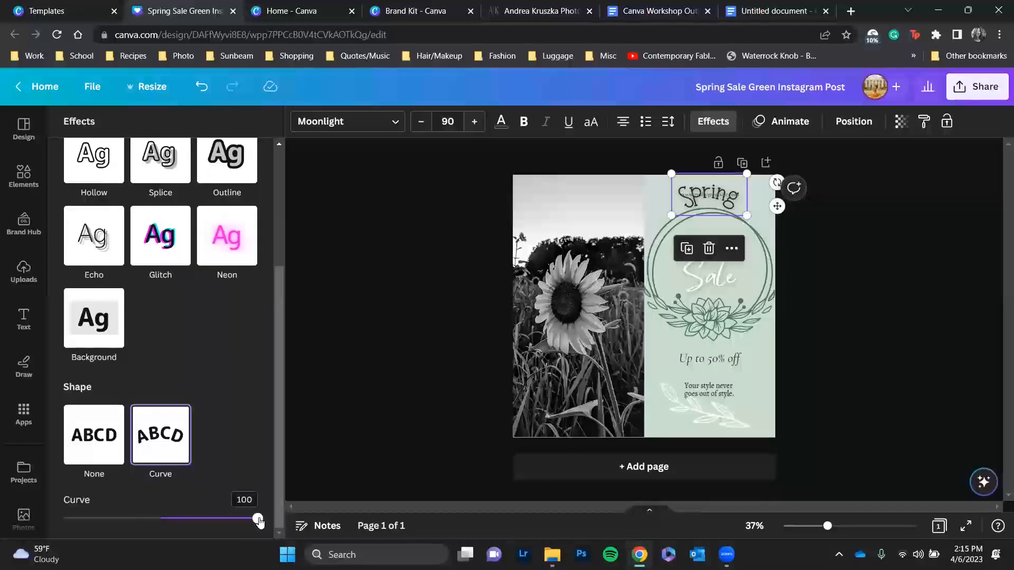
{"action": "left_click_drag", "start_coordinate": [257, 519], "coordinate": [236, 519]}
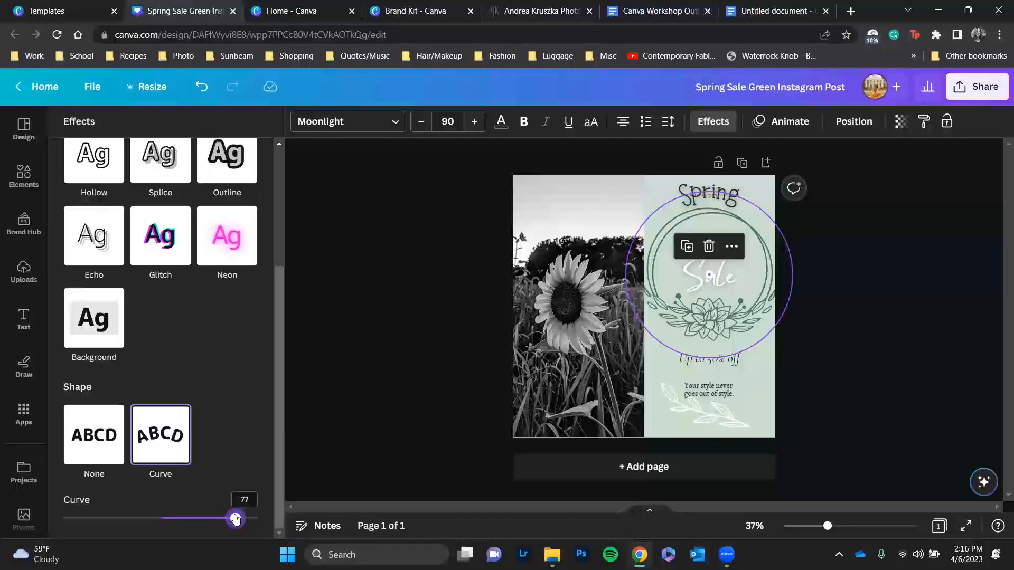
{"action": "mouse_move", "coordinate": [235, 519]}
{"action": "left_mouse_down"}
{"action": "mouse_move", "coordinate": [79, 518]}
{"action": "mouse_move", "coordinate": [227, 518]}
{"action": "left_mouse_up"}
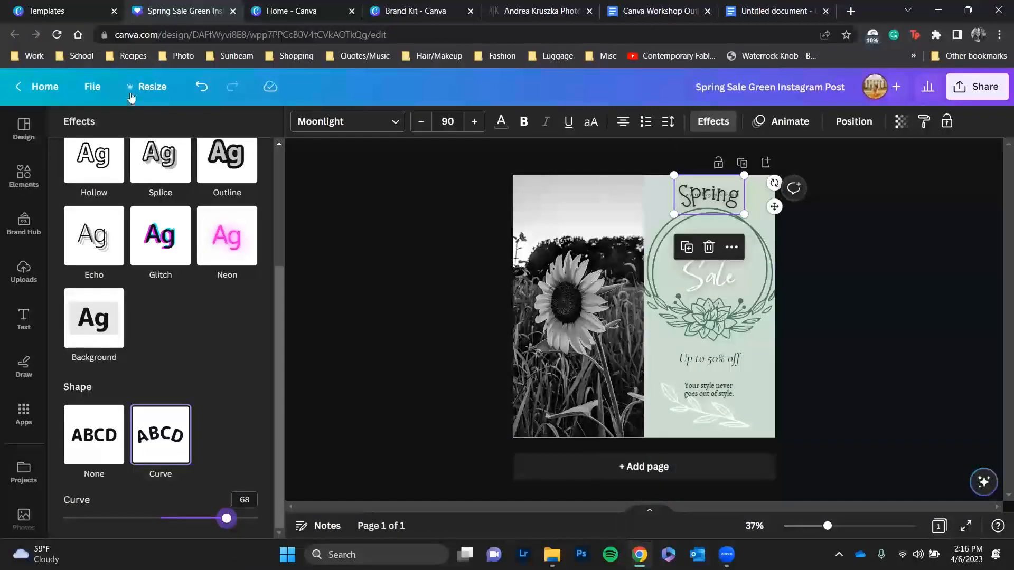
- Undo the "Spring" heading's curve adjustments, its move and the Curve shape
{"action": "left_click", "coordinate": [202, 88]}
{"action": "left_click", "coordinate": [201, 88]}
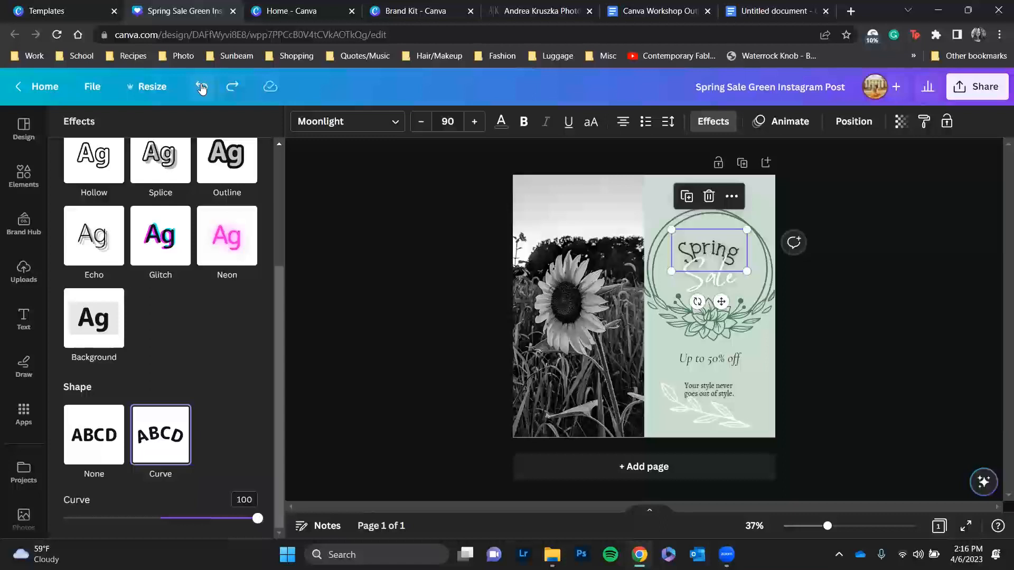
{"action": "left_click", "coordinate": [201, 88]}
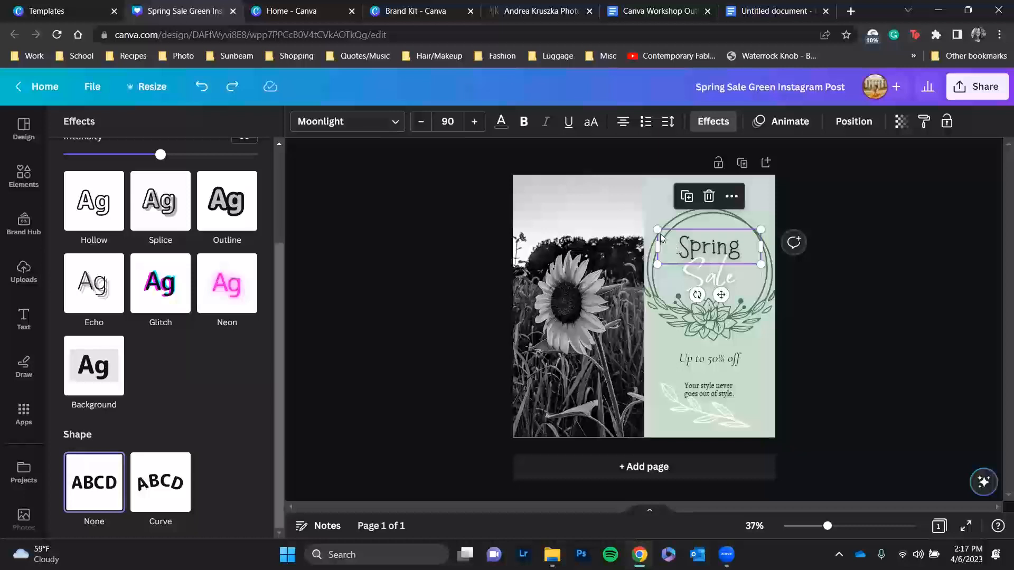
- Enlarge the "Spring" heading slightly to a font size of 92.8
{"action": "left_click_drag", "start_coordinate": [657, 230], "coordinate": [657, 203]}
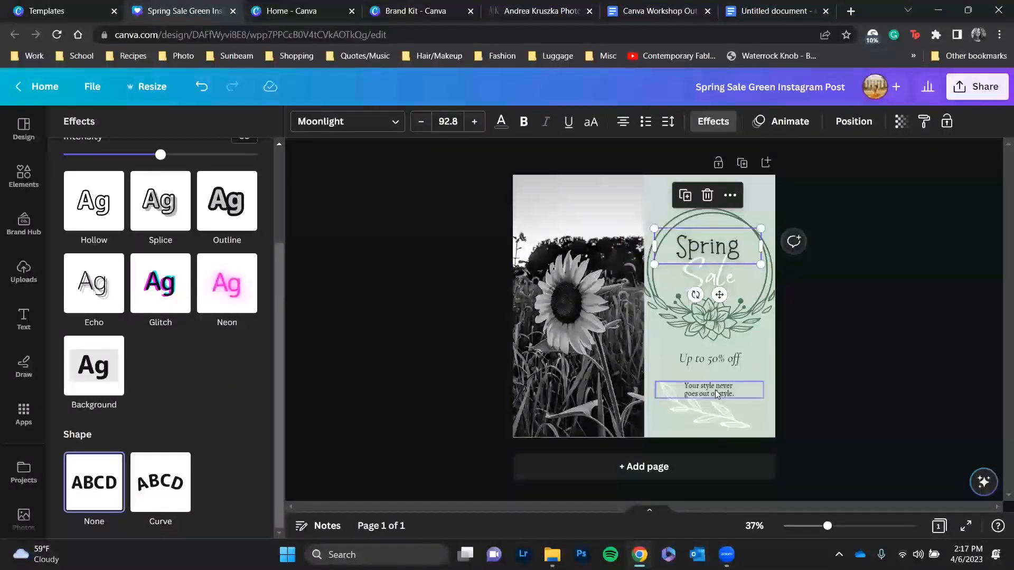
- Set the "Your style never goes out of style." text to line spacing 1.77 and letter spacing 15
{"action": "left_click", "coordinate": [697, 394]}
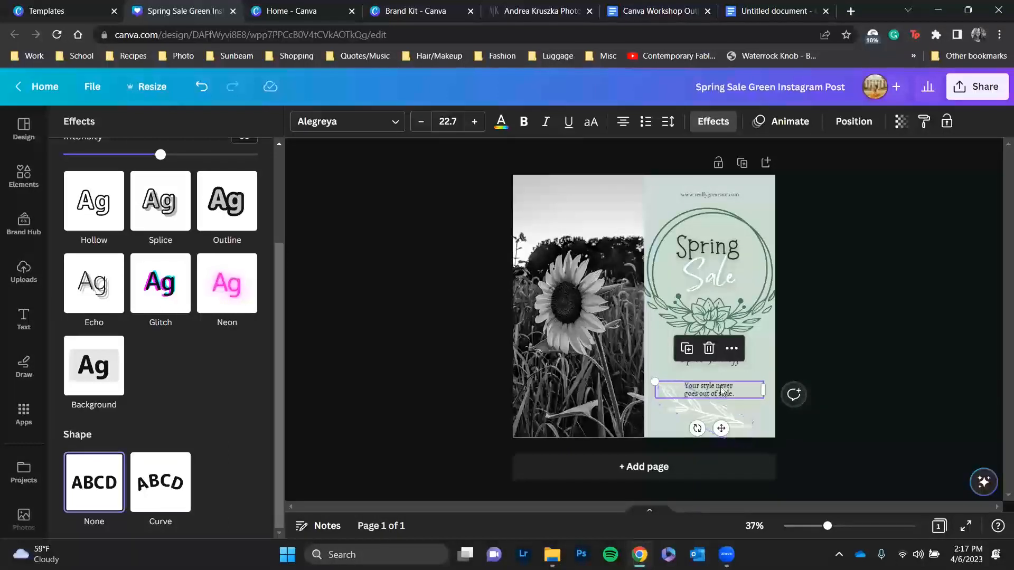
{"action": "left_click", "coordinate": [668, 123]}
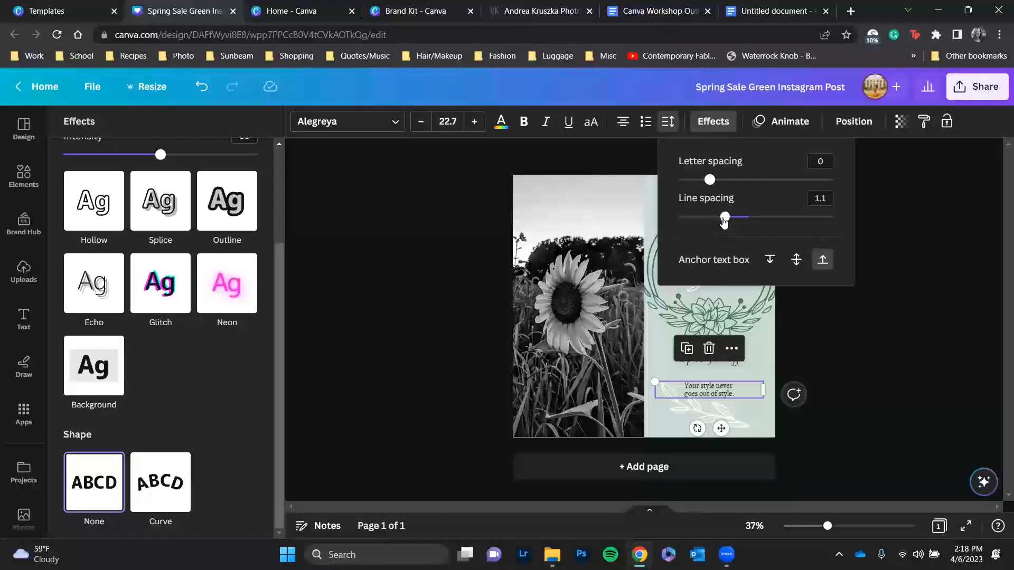
{"action": "left_click_drag", "start_coordinate": [724, 222], "coordinate": [778, 232]}
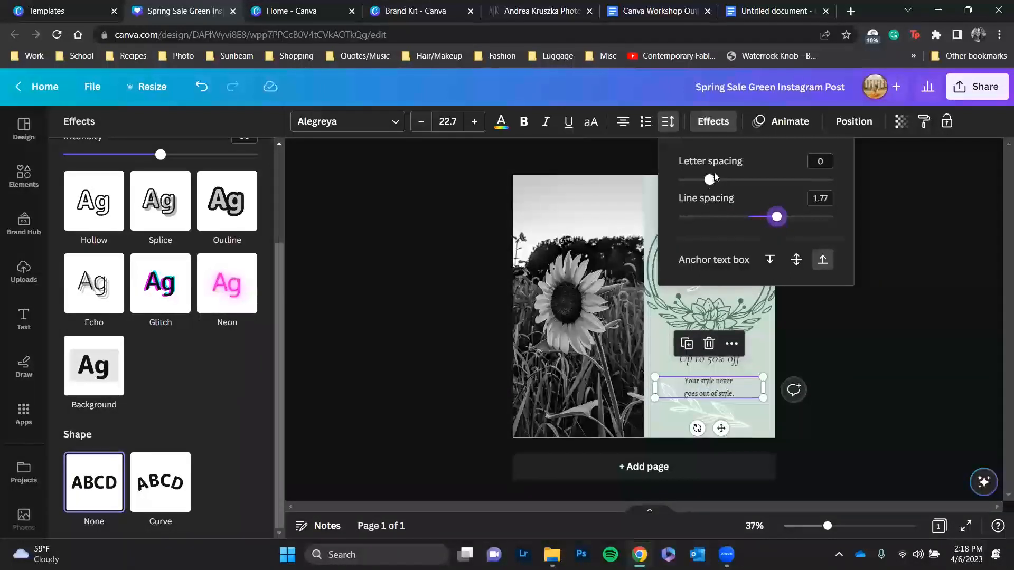
{"action": "left_click_drag", "start_coordinate": [711, 185], "coordinate": [713, 186]}
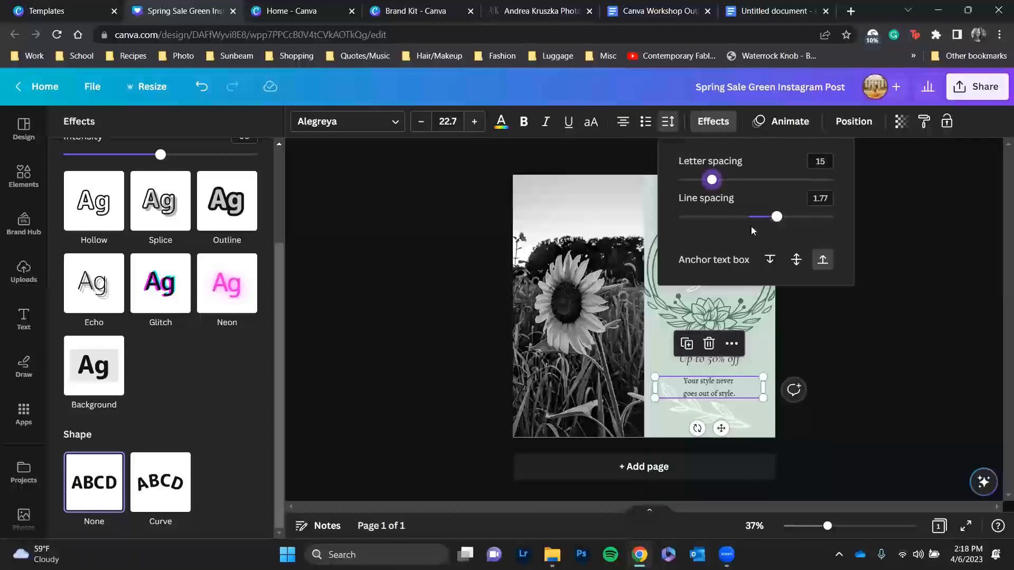
- Increase the font size of the "Your style never goes out of style." text to 34.7
{"action": "left_click", "coordinate": [474, 122]}
{"action": "left_click", "coordinate": [474, 122]}
{"action": "left_click", "coordinate": [474, 122]}
{"action": "left_click", "coordinate": [474, 122]}
{"action": "left_click", "coordinate": [474, 122]}
{"action": "left_click", "coordinate": [473, 122]}
{"action": "left_click", "coordinate": [473, 122]}
{"action": "left_click", "coordinate": [474, 122]}
{"action": "left_click", "coordinate": [473, 122]}
{"action": "left_click", "coordinate": [474, 122]}
{"action": "left_click", "coordinate": [473, 122]}
{"action": "left_click", "coordinate": [474, 122]}
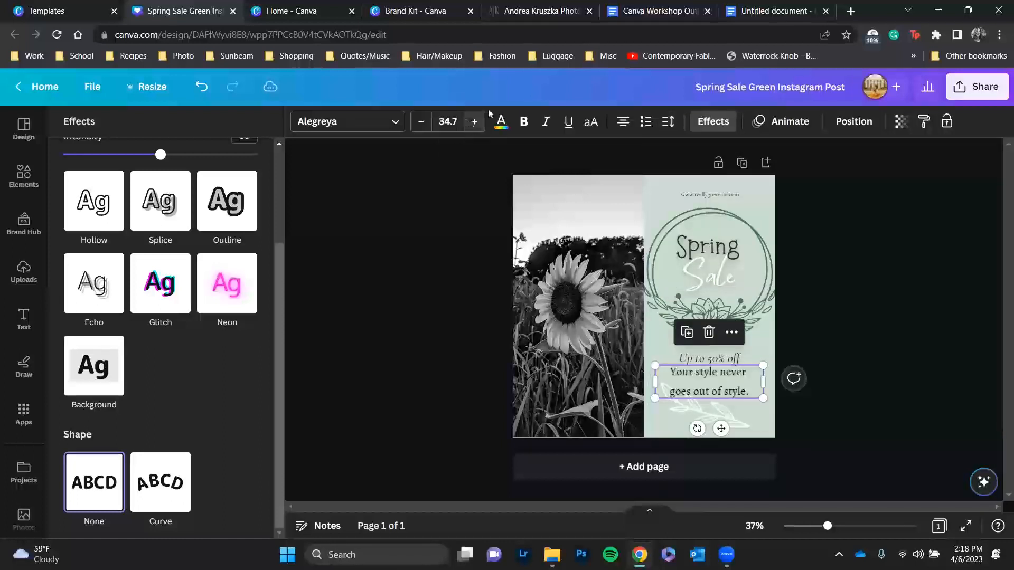
- Widen the tagline's letter spacing to 424 and delete the overlapping "Up to 50% off" text
{"action": "left_click", "coordinate": [668, 126]}
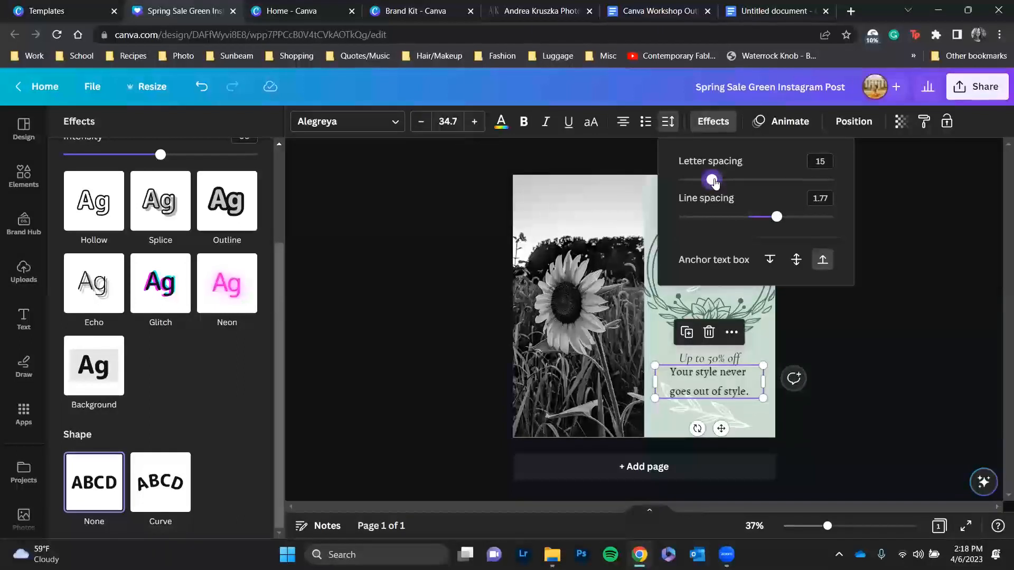
{"action": "left_click_drag", "start_coordinate": [713, 182], "coordinate": [777, 197]}
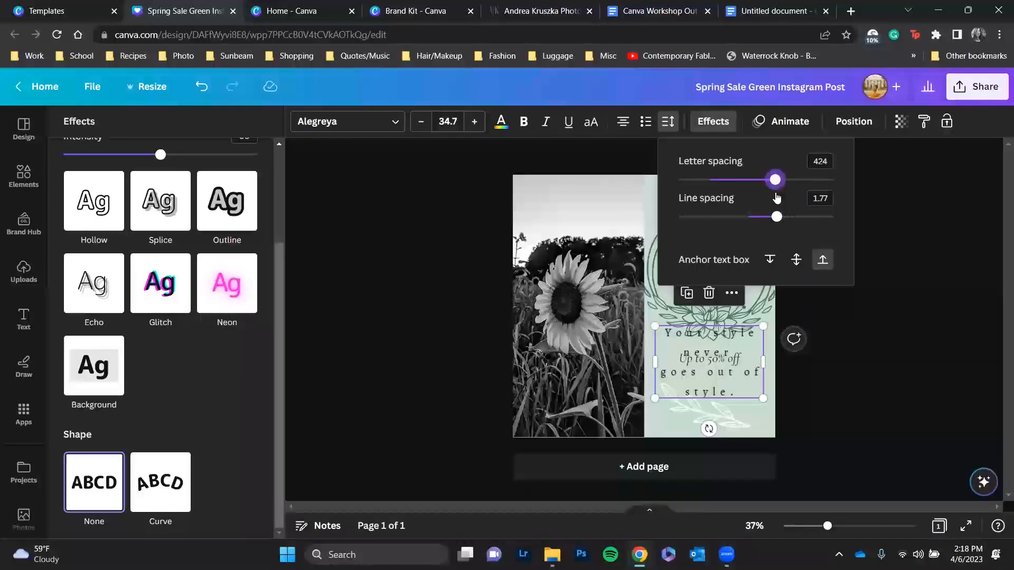
{"action": "left_click", "coordinate": [715, 360]}
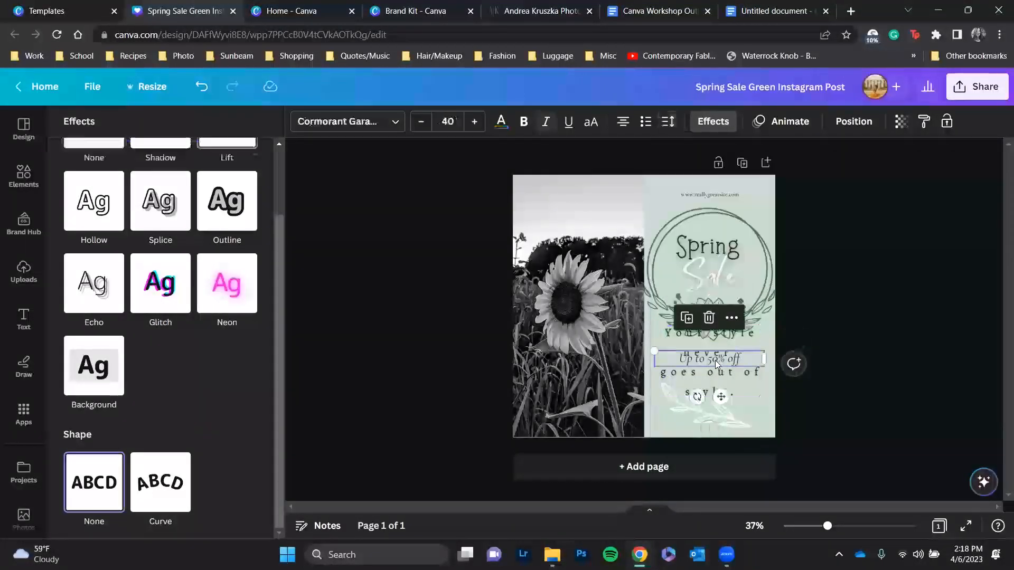
{"action": "key", "text": "Delete"}
- Move the tagline down, narrow its text box into a tall column, and recentre it in the green area
{"action": "left_click", "coordinate": [715, 357]}
{"action": "left_click_drag", "start_coordinate": [715, 357], "coordinate": [718, 372]}
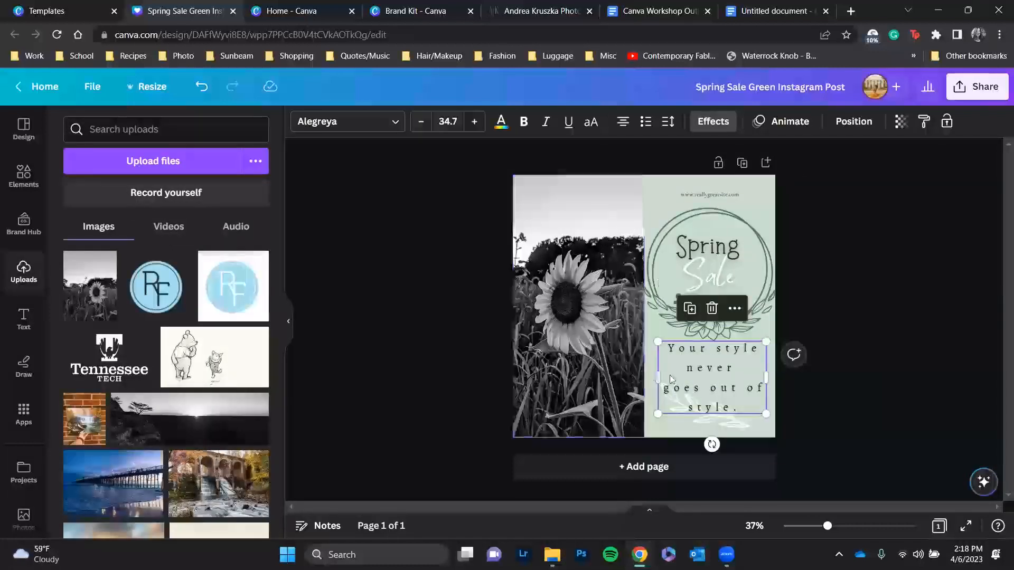
{"action": "left_click_drag", "start_coordinate": [658, 377], "coordinate": [686, 402]}
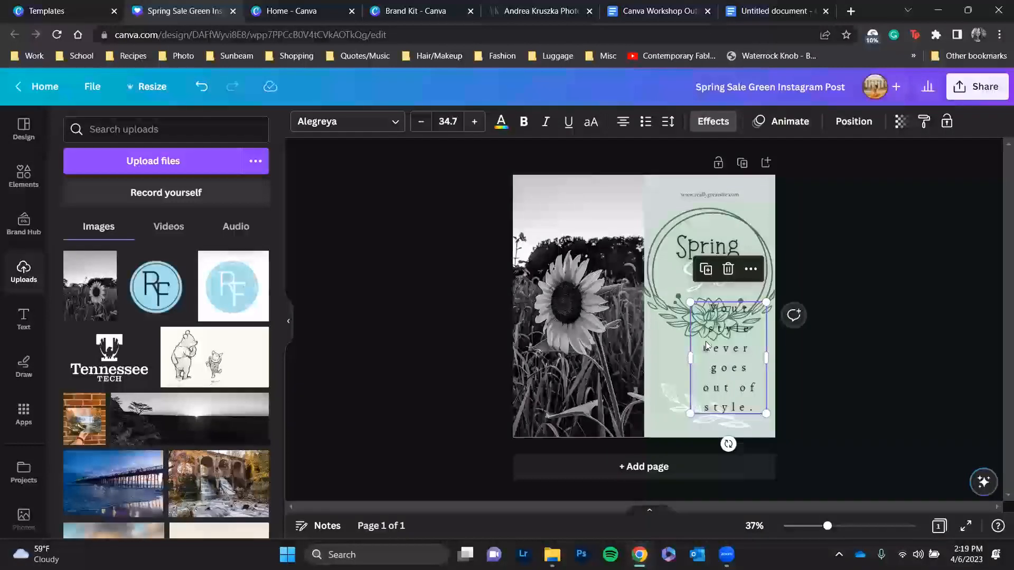
{"action": "key", "text": "Escape"}
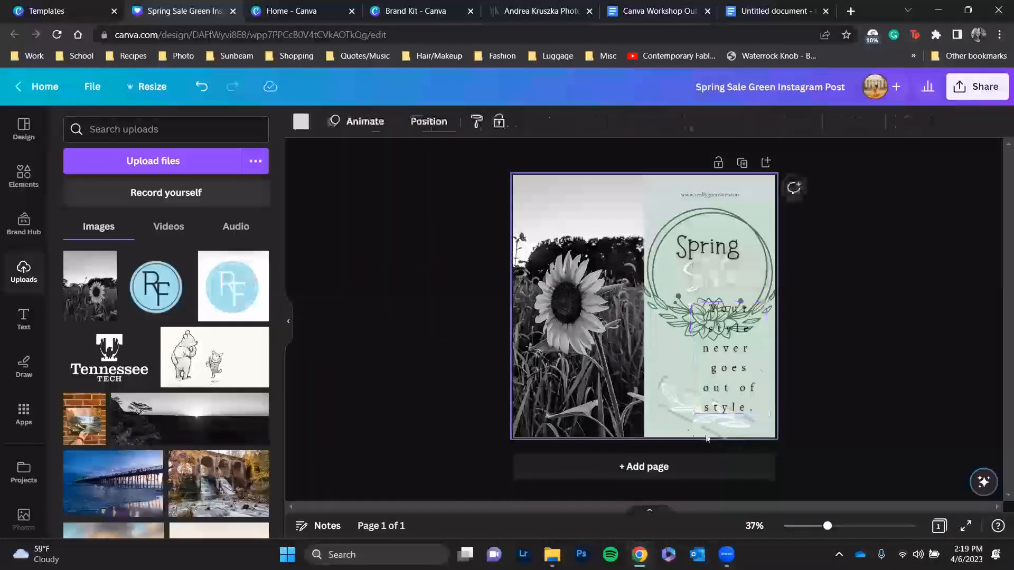
{"action": "left_click", "coordinate": [729, 368]}
{"action": "left_click_drag", "start_coordinate": [729, 368], "coordinate": [713, 380]}
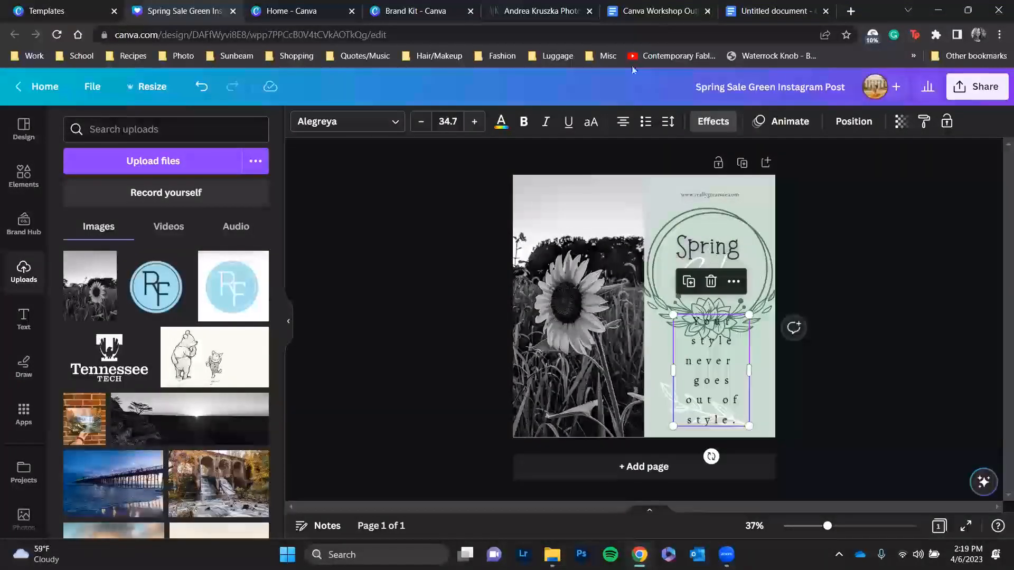
- Undo the tagline's moves, narrowing, wide letter spacing and last size increase, along with the deletion of "Up to 50% off"
{"action": "left_click", "coordinate": [202, 89]}
{"action": "left_click", "coordinate": [202, 89]}
{"action": "left_click", "coordinate": [203, 88]}
{"action": "left_click", "coordinate": [203, 88]}
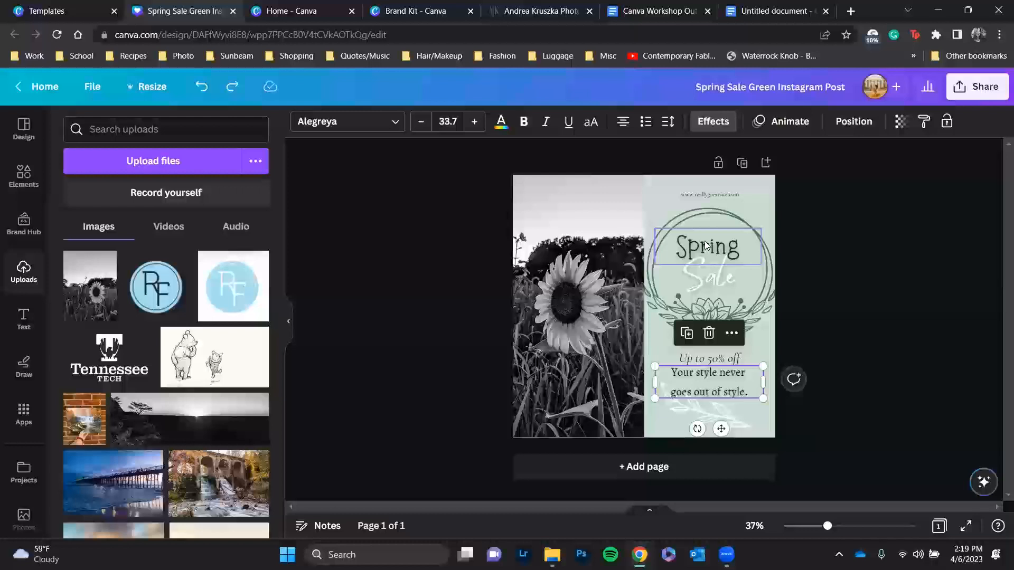
- Clear the "cute" font search for the "Spring" heading and examine the font categories, suggested searches, document fonts and recommended fonts
{"action": "left_click", "coordinate": [705, 245]}
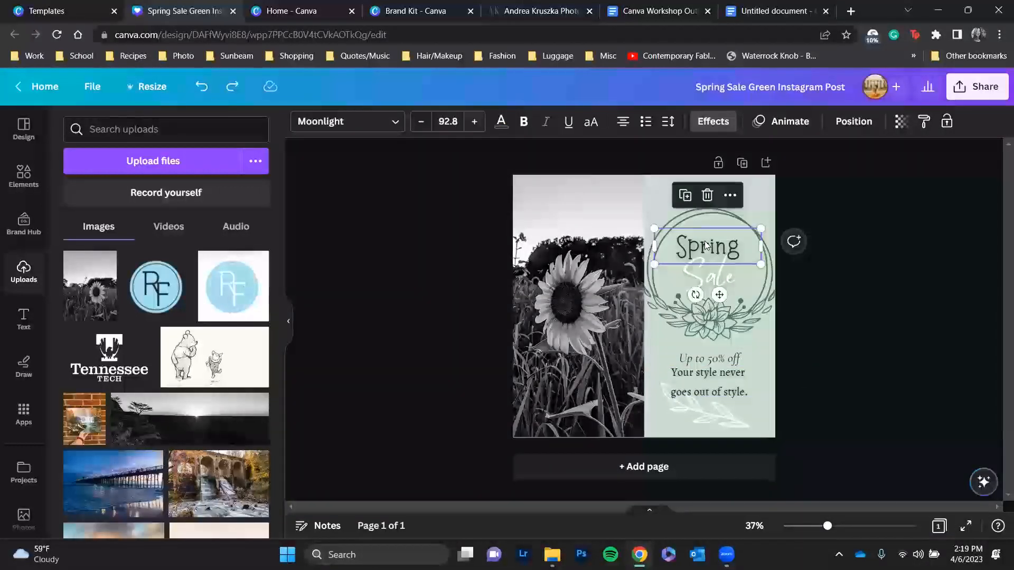
{"action": "left_click", "coordinate": [392, 124]}
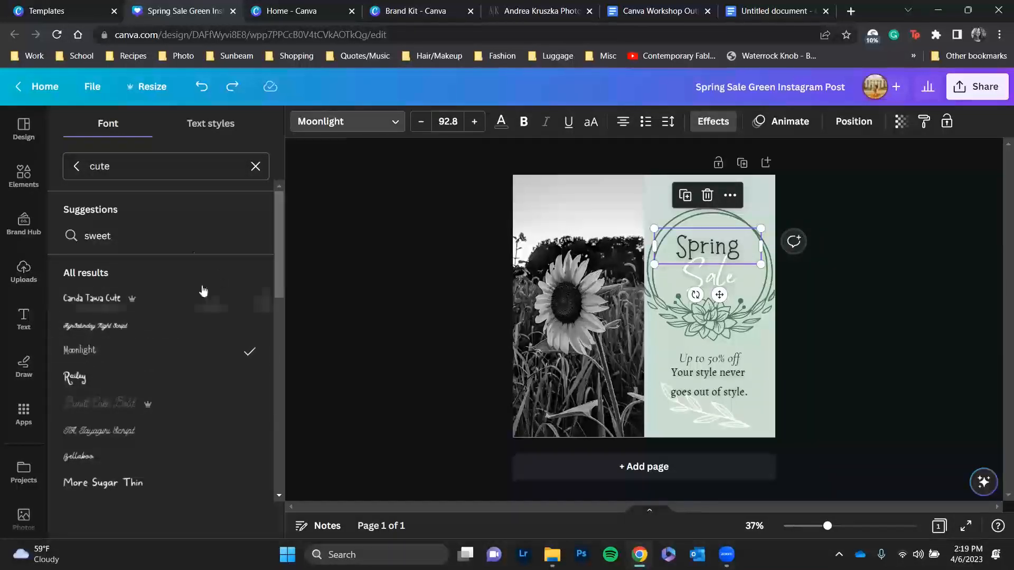
{"action": "left_click", "coordinate": [256, 167]}
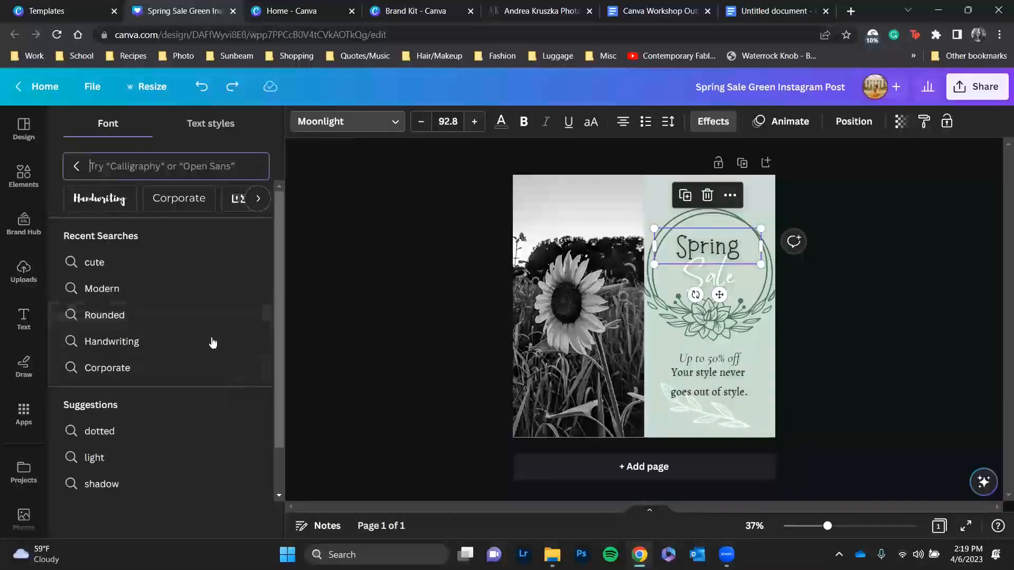
{"action": "scroll", "coordinate": [204, 336], "scroll_direction": "down", "scroll_amount": 1}
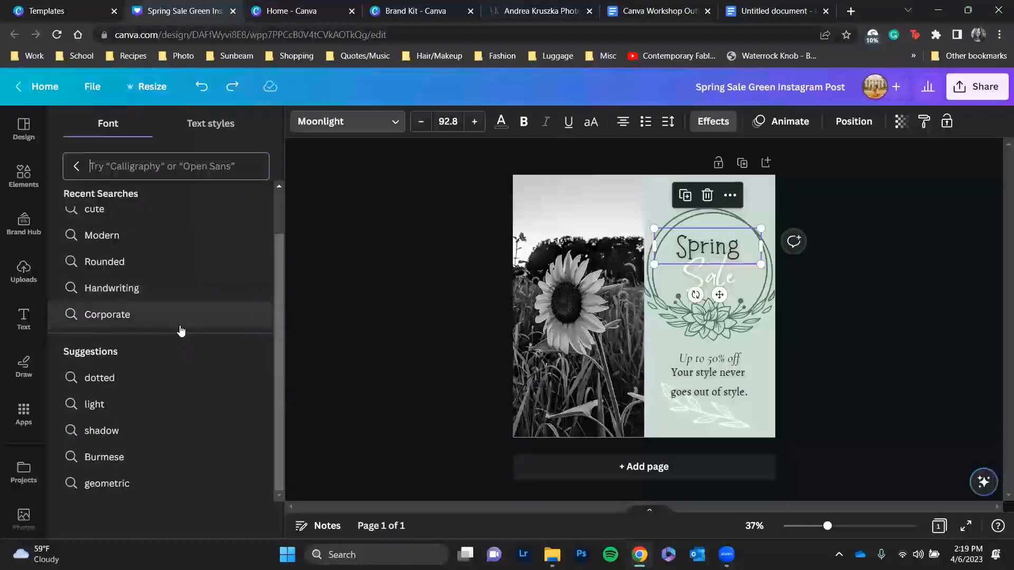
{"action": "scroll", "coordinate": [181, 331], "scroll_direction": "up", "scroll_amount": 1}
{"action": "left_click", "coordinate": [391, 121]}
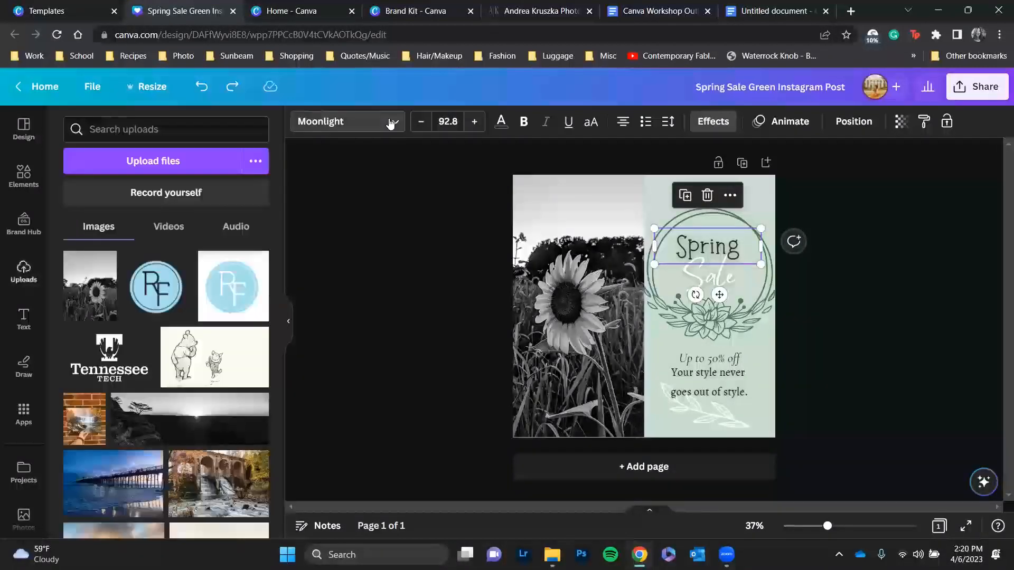
{"action": "left_click", "coordinate": [390, 122]}
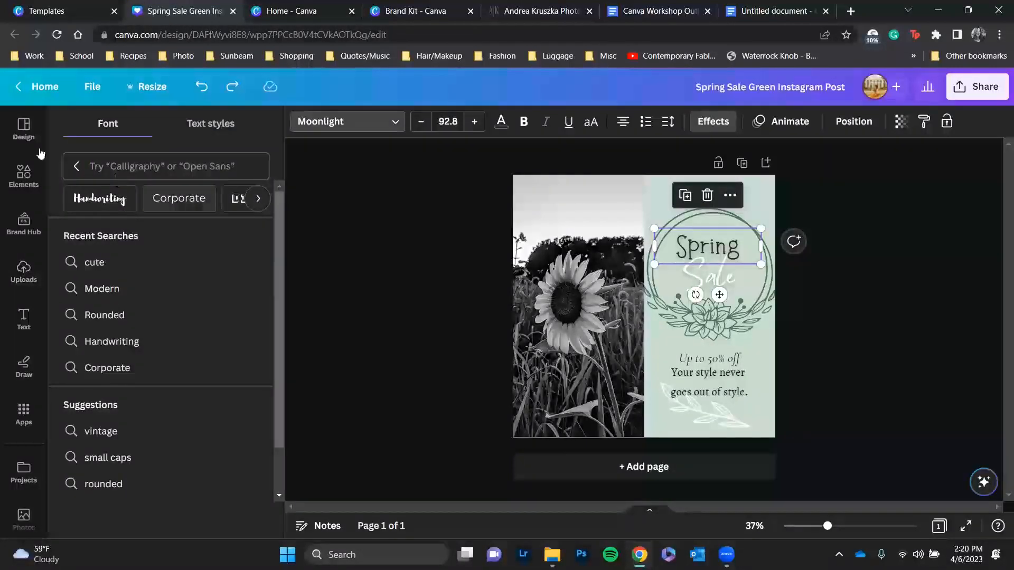
{"action": "left_click", "coordinate": [76, 165]}
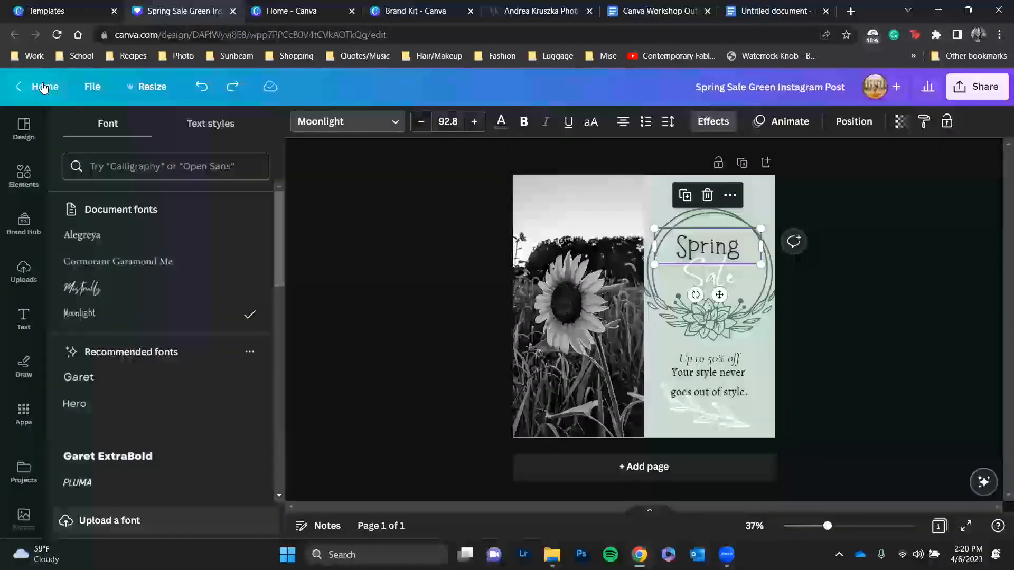
- Switch to the Templates page and close the Spring Sale Green Instagram Post preview to return to the "spring sale" results
{"action": "left_click", "coordinate": [66, 11]}
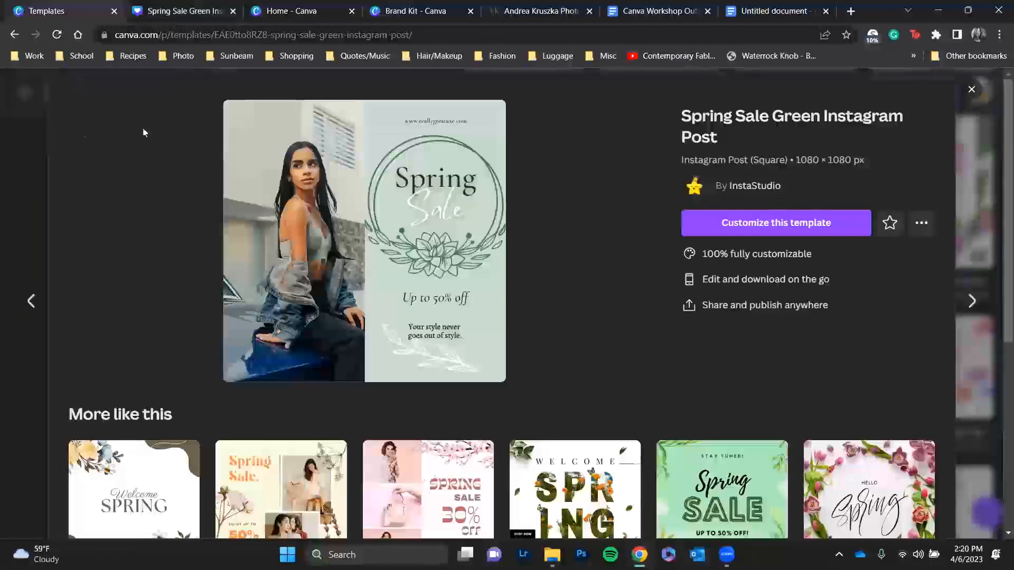
{"action": "left_click", "coordinate": [971, 89]}
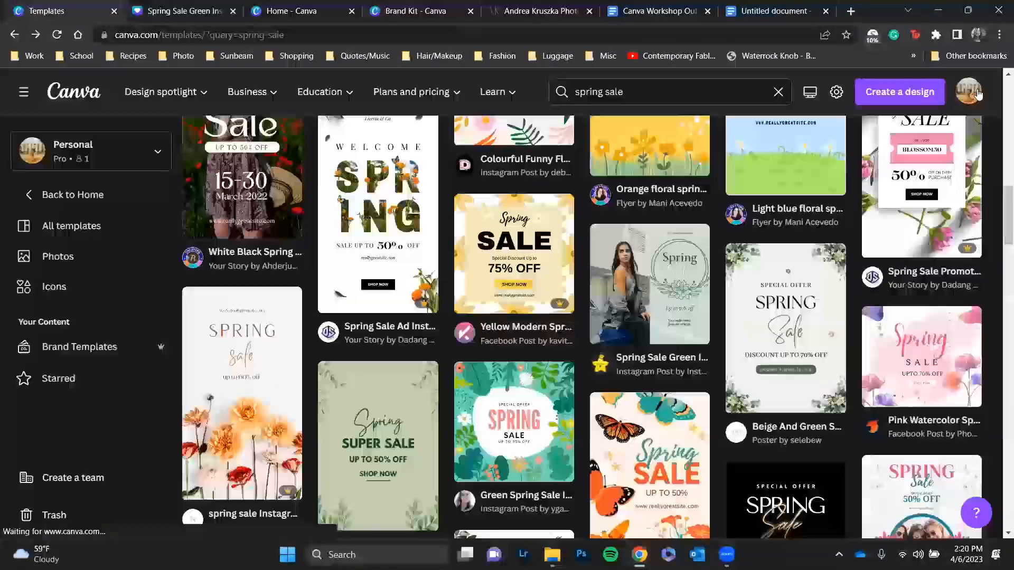
- Set the Canva theme to Light in the account settings and reload the Spring Sale Green Instagram Post design
{"action": "left_click", "coordinate": [969, 91]}
{"action": "scroll", "coordinate": [871, 248], "scroll_direction": "down", "scroll_amount": 3}
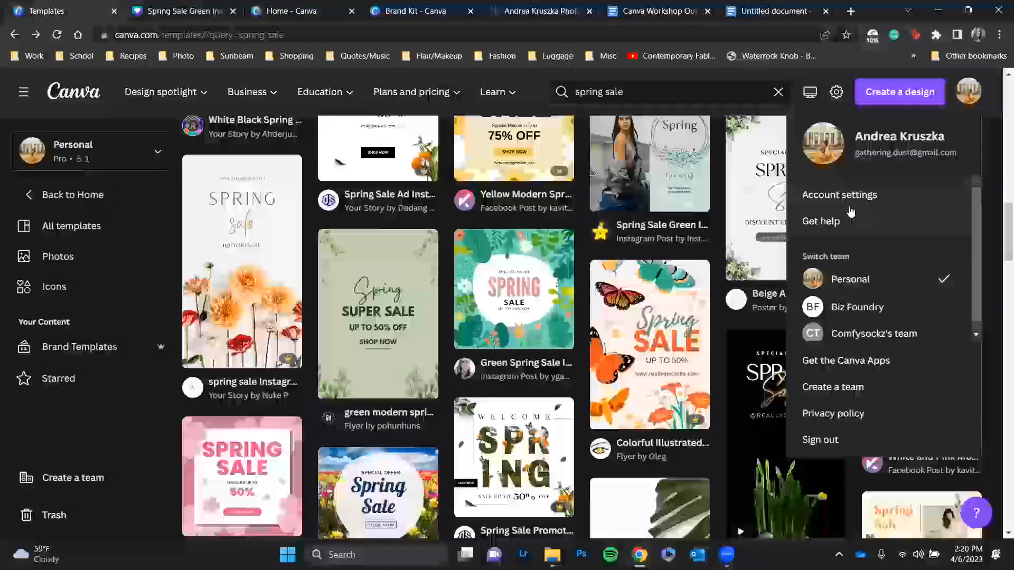
{"action": "left_click", "coordinate": [851, 208]}
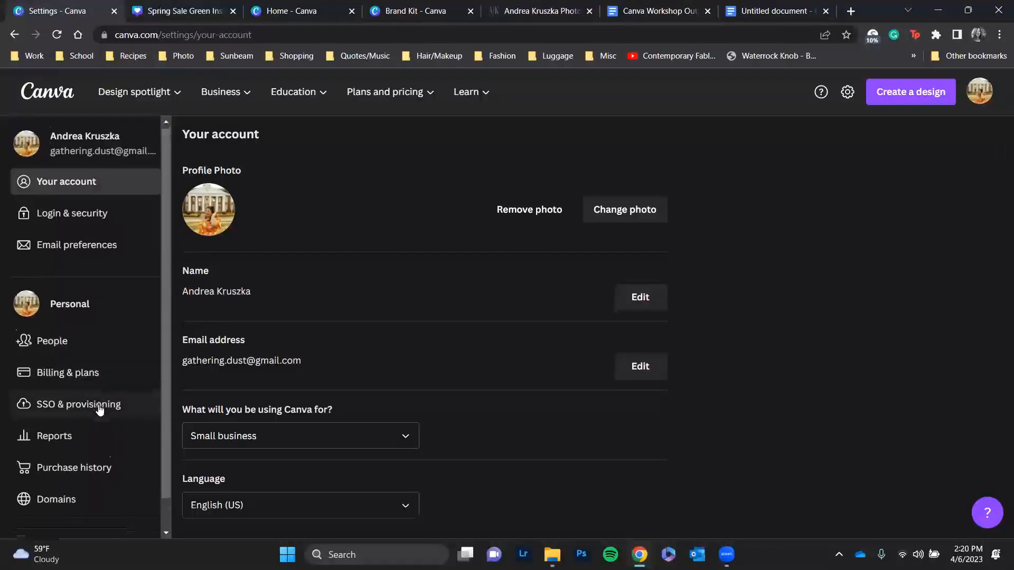
{"action": "scroll", "coordinate": [108, 401], "scroll_direction": "down", "scroll_amount": 1}
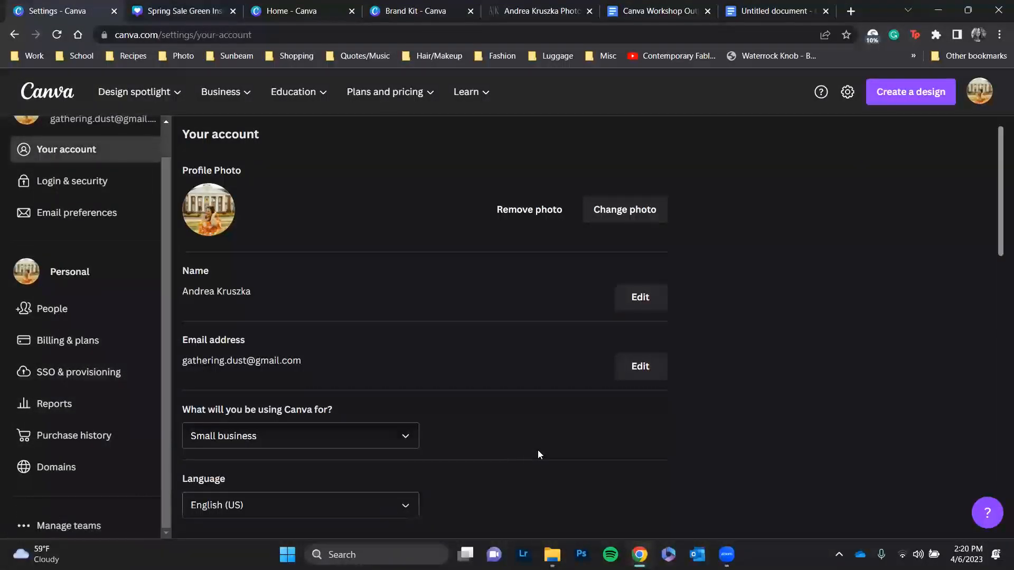
{"action": "scroll", "coordinate": [487, 368], "scroll_direction": "down", "scroll_amount": 4}
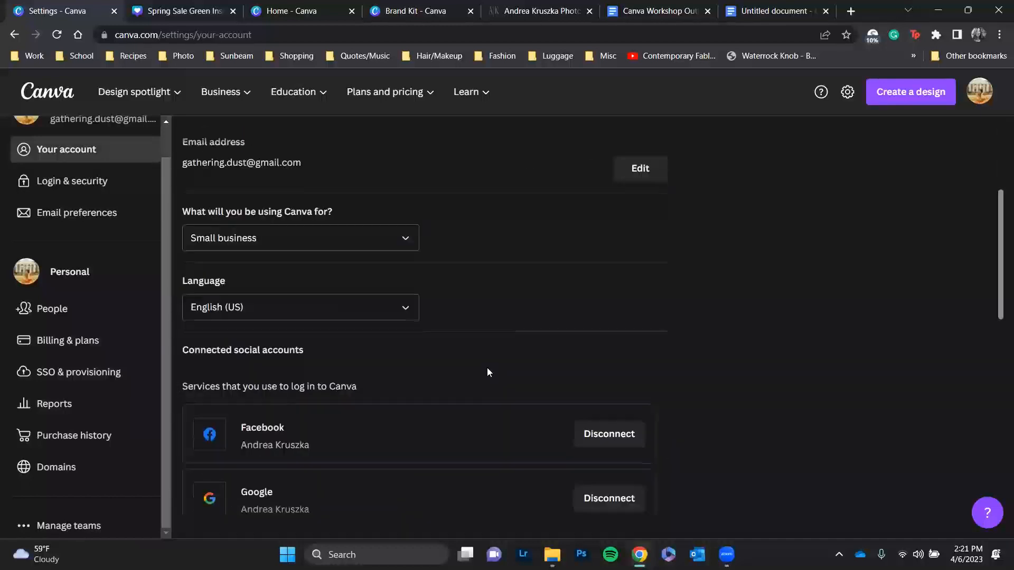
{"action": "scroll", "coordinate": [487, 366], "scroll_direction": "down", "scroll_amount": 6}
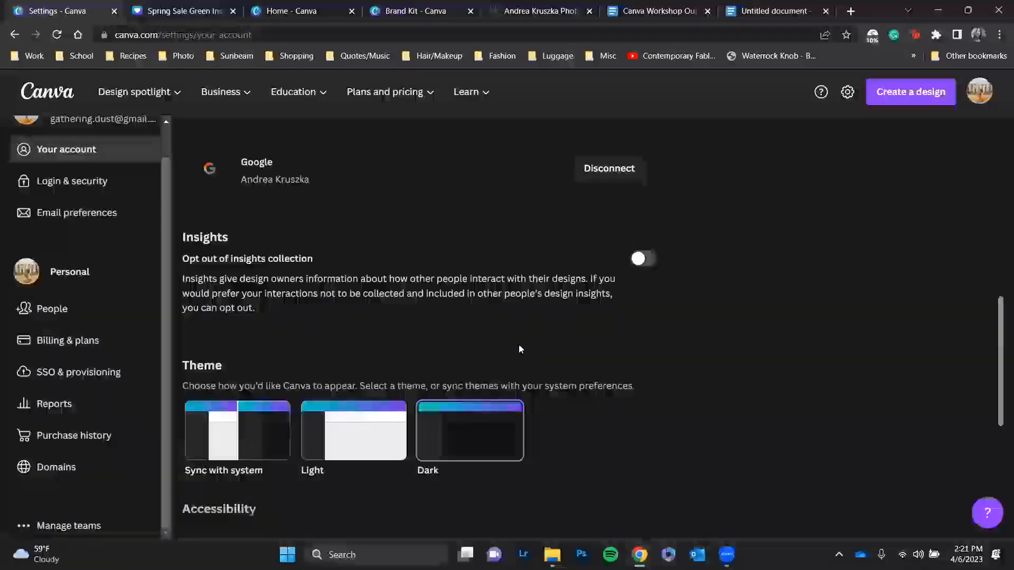
{"action": "left_click", "coordinate": [347, 441]}
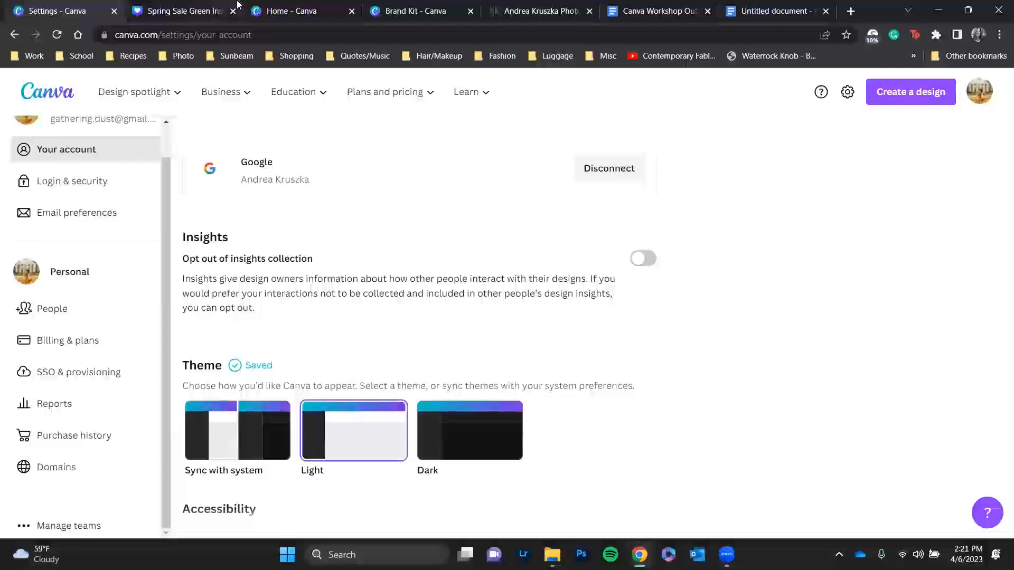
{"action": "left_click", "coordinate": [163, 10]}
{"action": "left_click", "coordinate": [56, 35]}
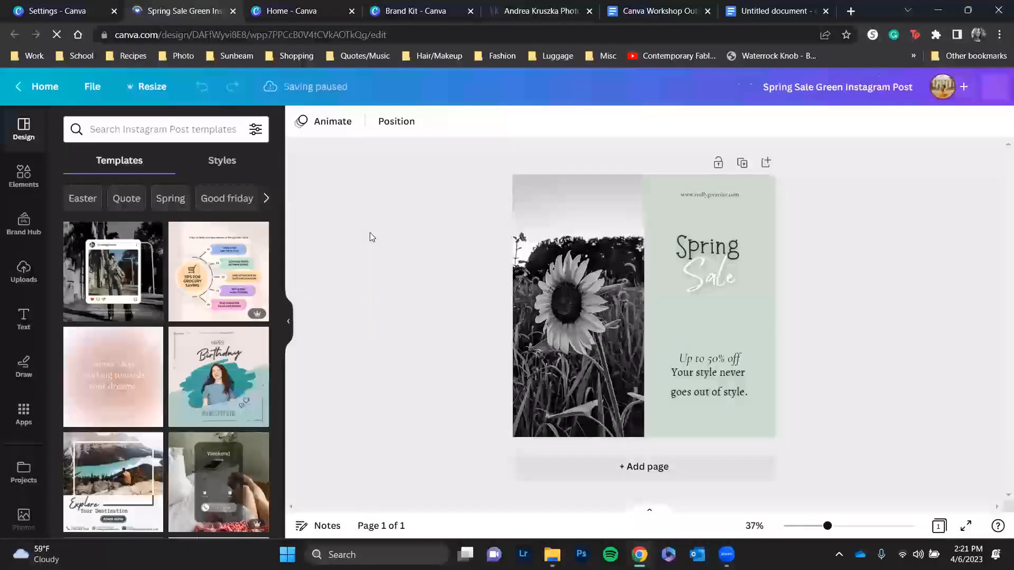
- Move the tagline "Your style never goes out of style." slightly down and set its line spacing to 1.18
{"action": "key", "text": "ctrl+plus"}
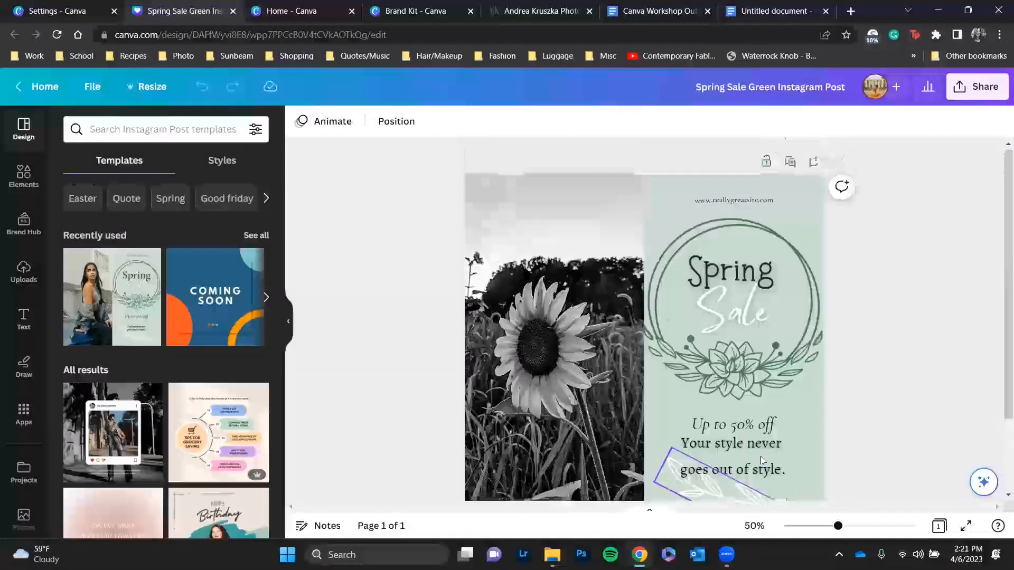
{"action": "scroll", "coordinate": [761, 461], "scroll_direction": "down", "scroll_amount": 1}
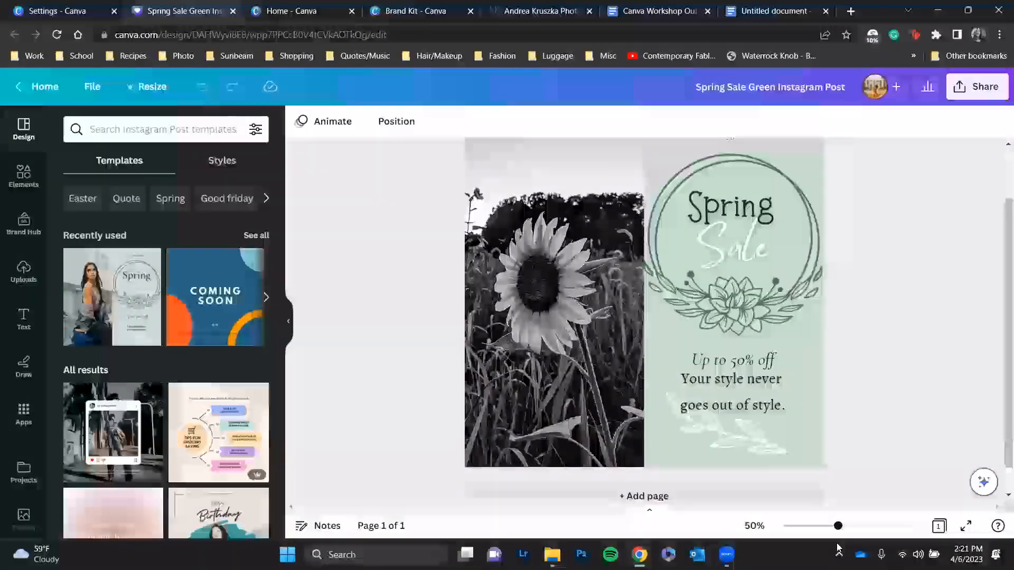
{"action": "mouse_move", "coordinate": [838, 525]}
{"action": "left_mouse_down"}
{"action": "mouse_move", "coordinate": [860, 525]}
{"action": "mouse_move", "coordinate": [841, 525]}
{"action": "left_mouse_up"}
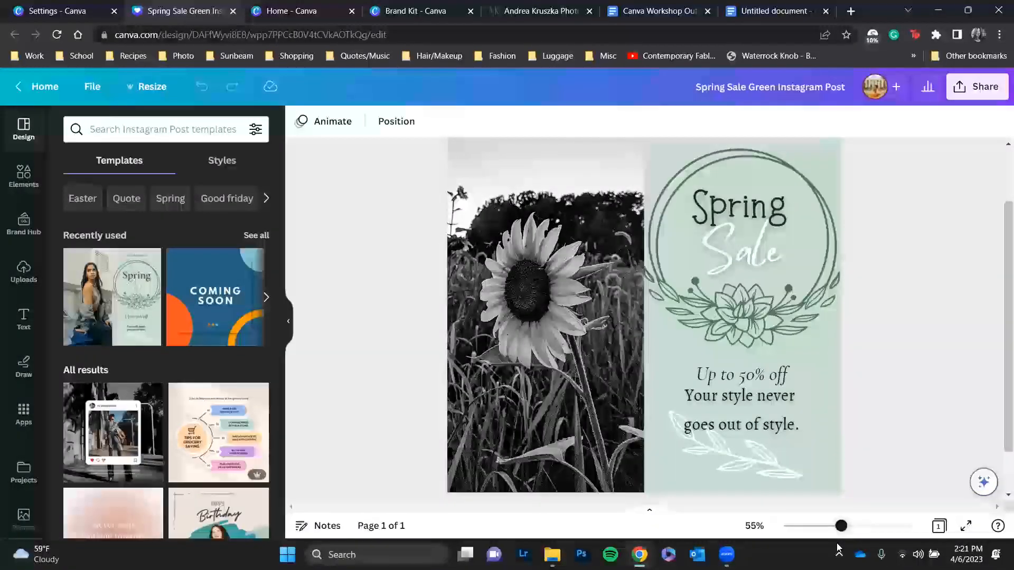
{"action": "mouse_move", "coordinate": [841, 526]}
{"action": "left_mouse_down"}
{"action": "mouse_move", "coordinate": [890, 526]}
{"action": "mouse_move", "coordinate": [860, 526]}
{"action": "left_mouse_up"}
{"action": "scroll", "coordinate": [855, 460], "scroll_direction": "down", "scroll_amount": 3}
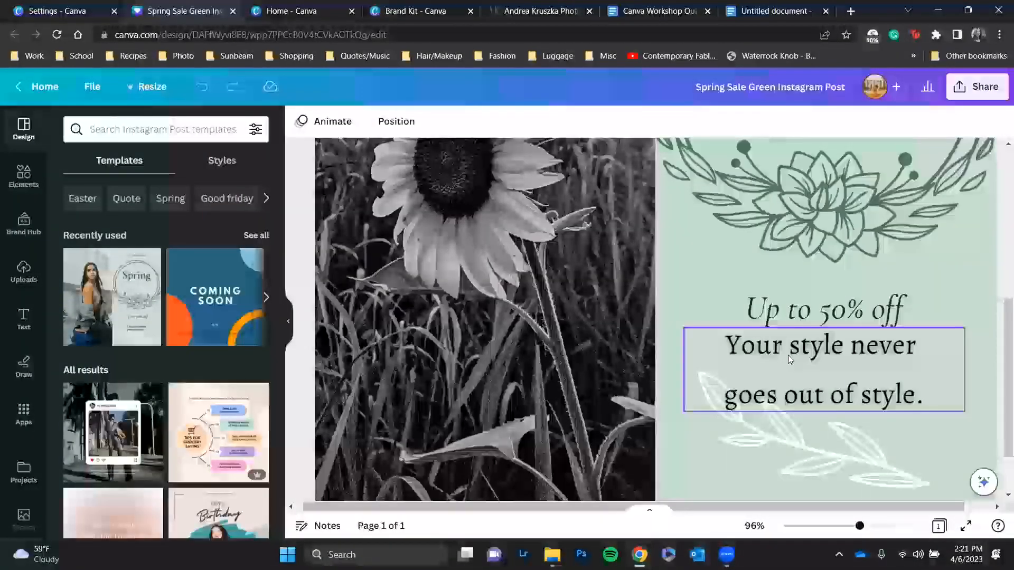
{"action": "left_click", "coordinate": [800, 379]}
{"action": "left_click_drag", "start_coordinate": [810, 365], "coordinate": [808, 389]}
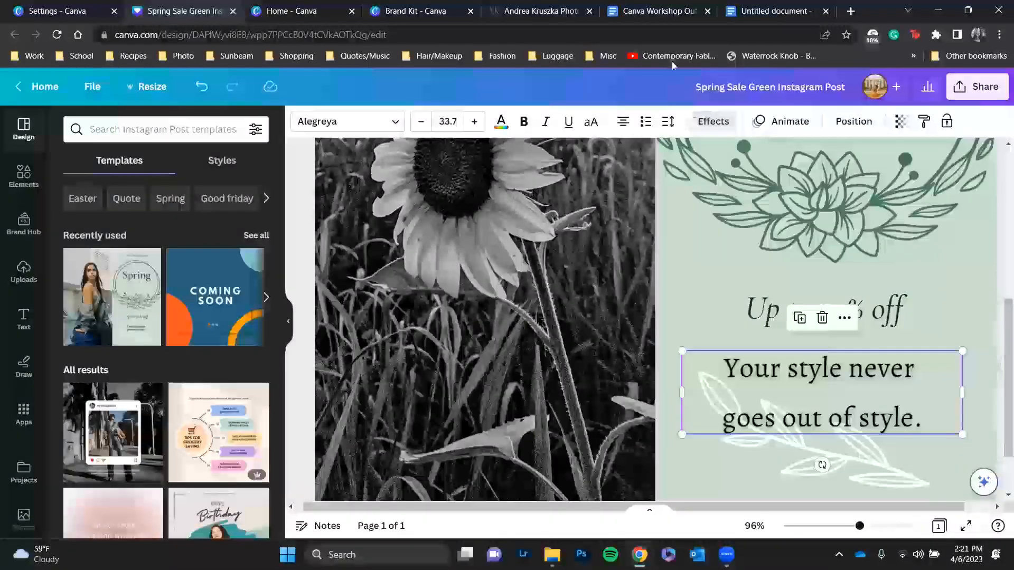
{"action": "left_click", "coordinate": [668, 122]}
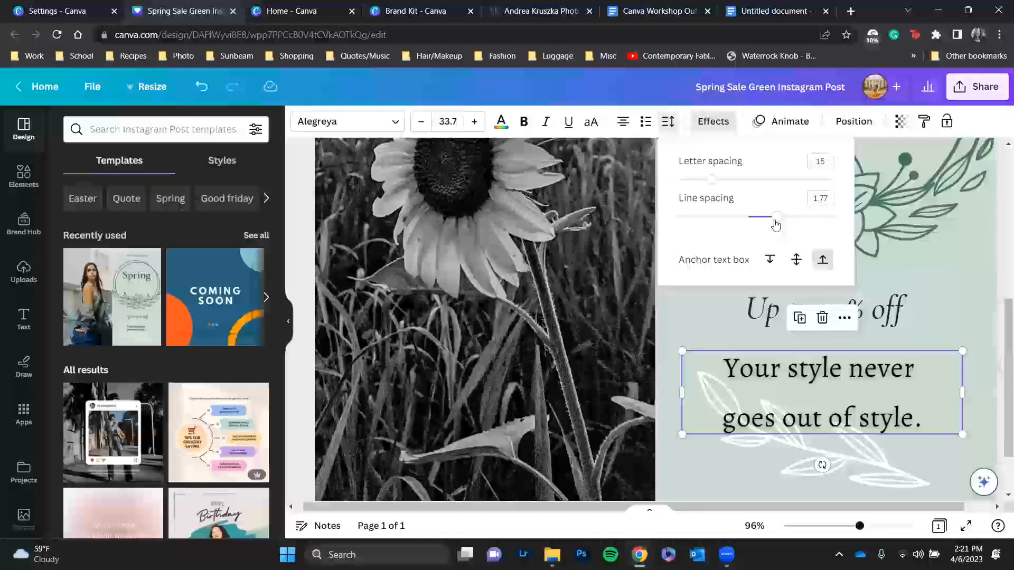
{"action": "left_click_drag", "start_coordinate": [776, 217], "coordinate": [729, 217]}
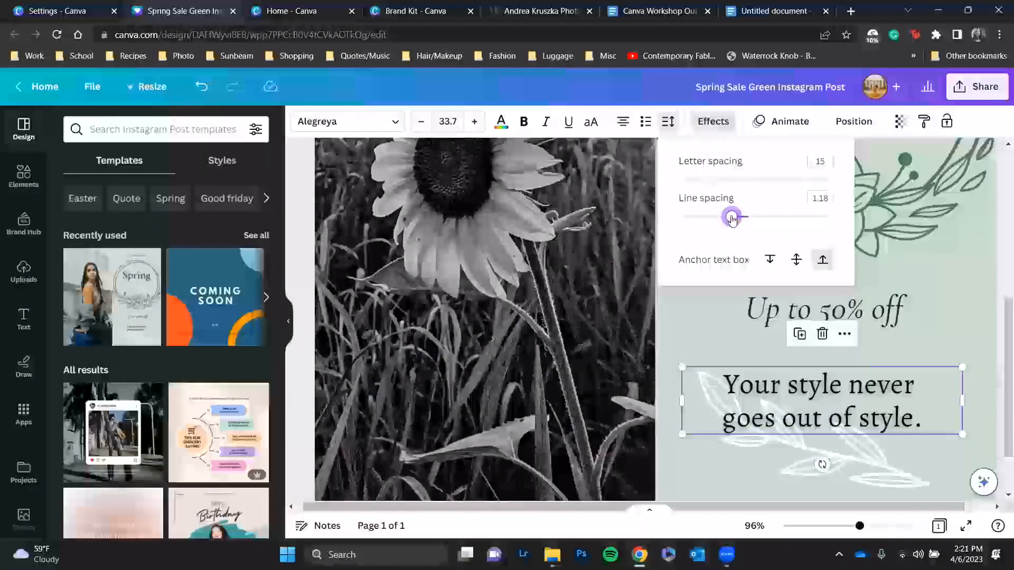
- Move the tagline back up so it sits directly below "Up to 50% off"
{"action": "left_click", "coordinate": [959, 327]}
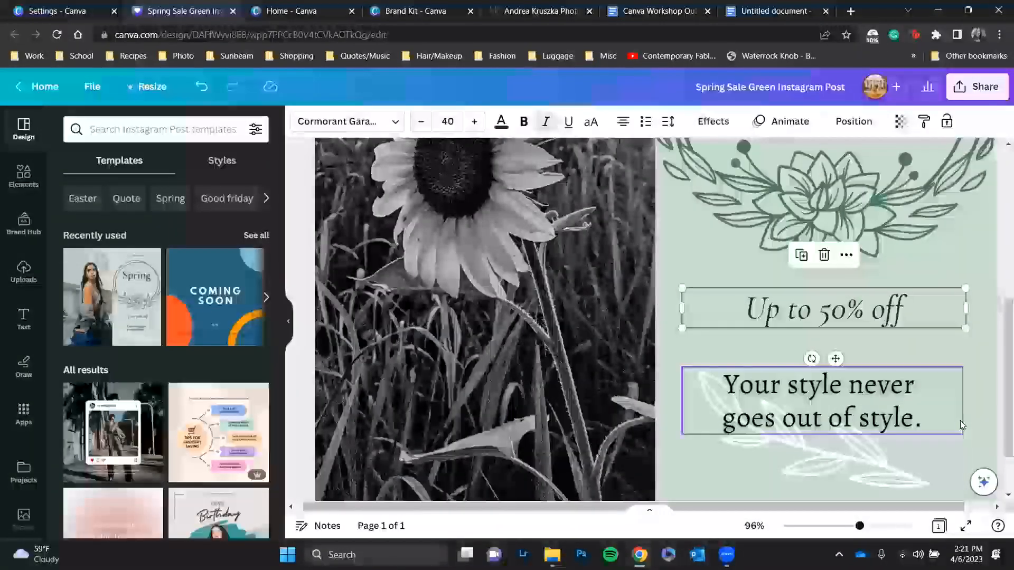
{"action": "scroll", "coordinate": [960, 420], "scroll_direction": "up", "scroll_amount": 4}
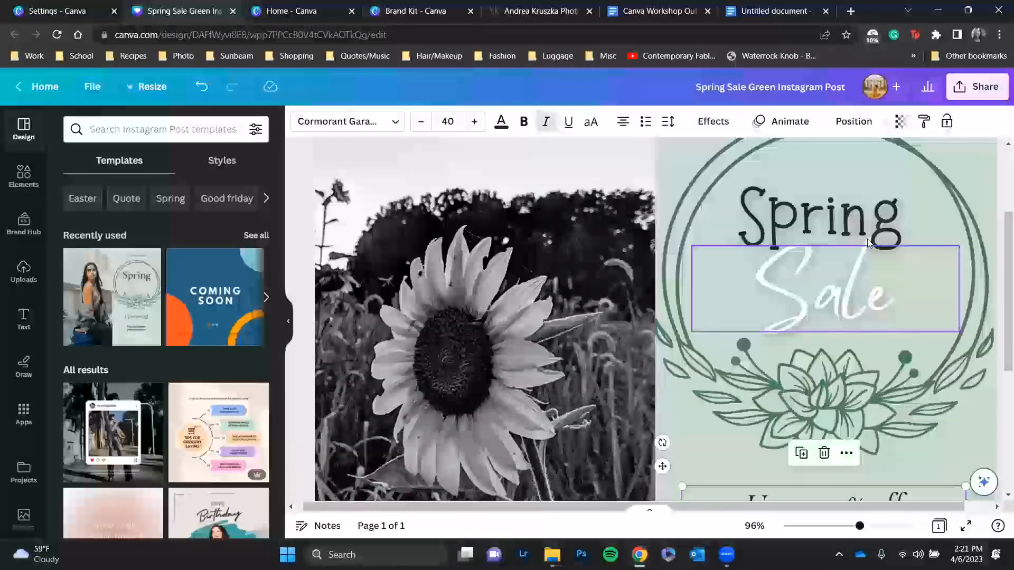
{"action": "scroll", "coordinate": [831, 357], "scroll_direction": "down", "scroll_amount": 5}
{"action": "left_click_drag", "start_coordinate": [831, 358], "coordinate": [832, 321]}
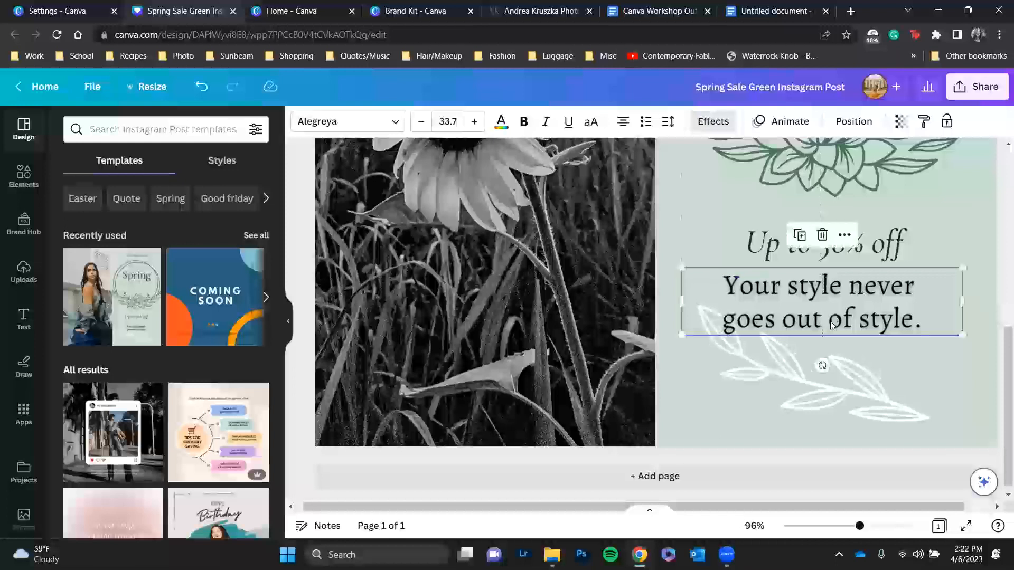
- Try the Moonlight document font on the tagline and look through the recently used and popular fonts
{"action": "left_click", "coordinate": [400, 129]}
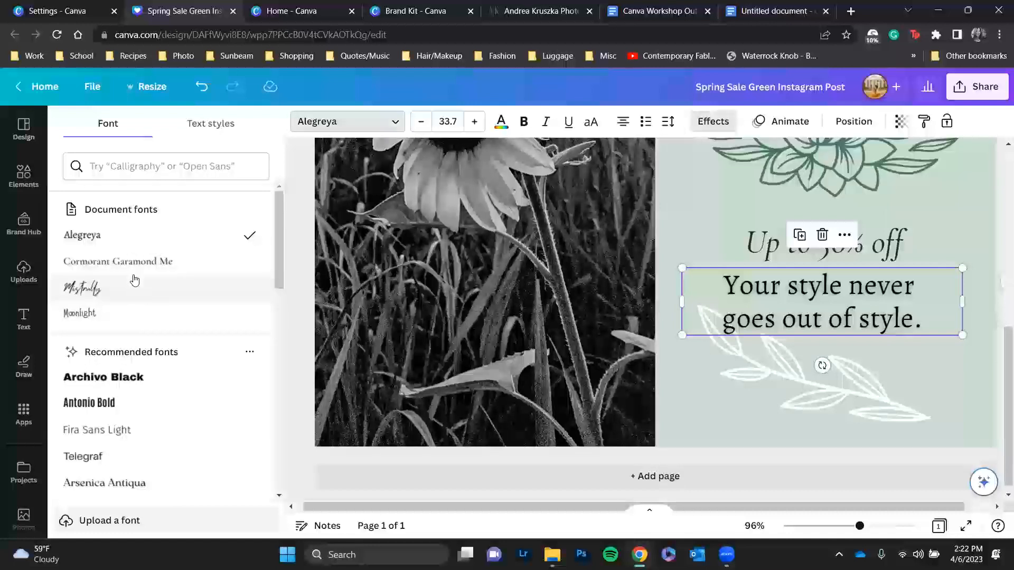
{"action": "left_click", "coordinate": [136, 318]}
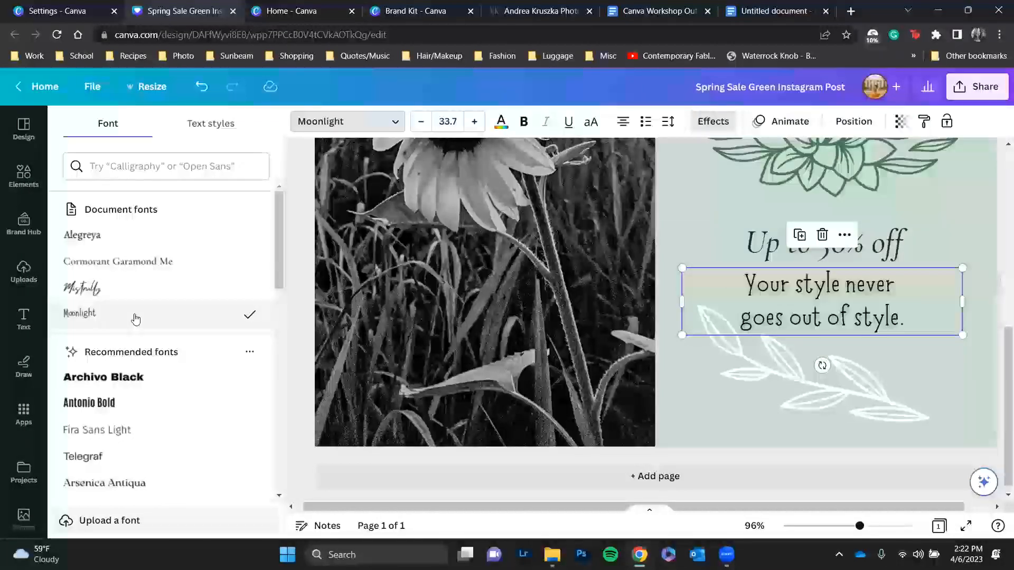
{"action": "scroll", "coordinate": [135, 318], "scroll_direction": "down", "scroll_amount": 6}
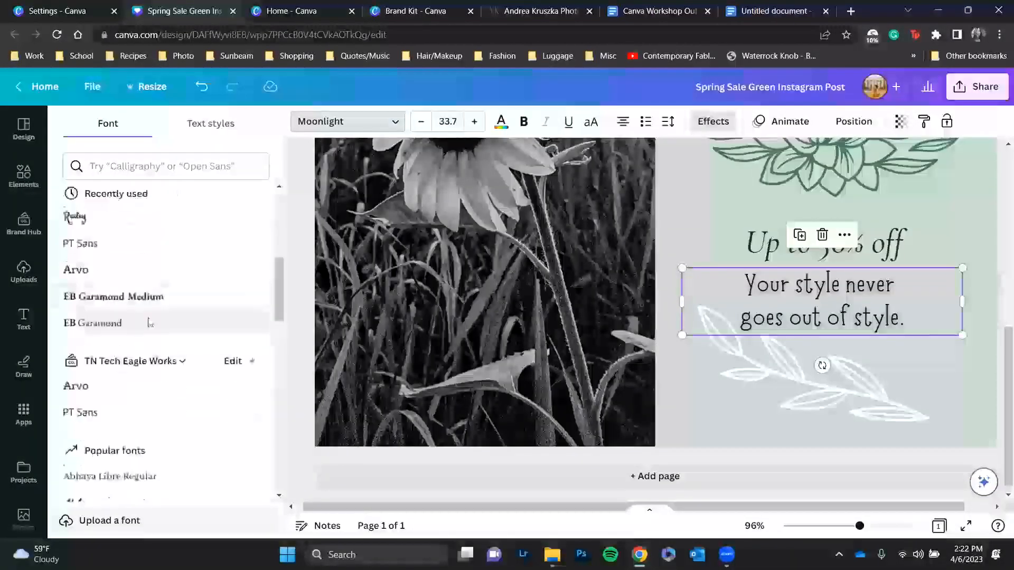
{"action": "scroll", "coordinate": [217, 347], "scroll_direction": "down", "scroll_amount": 5}
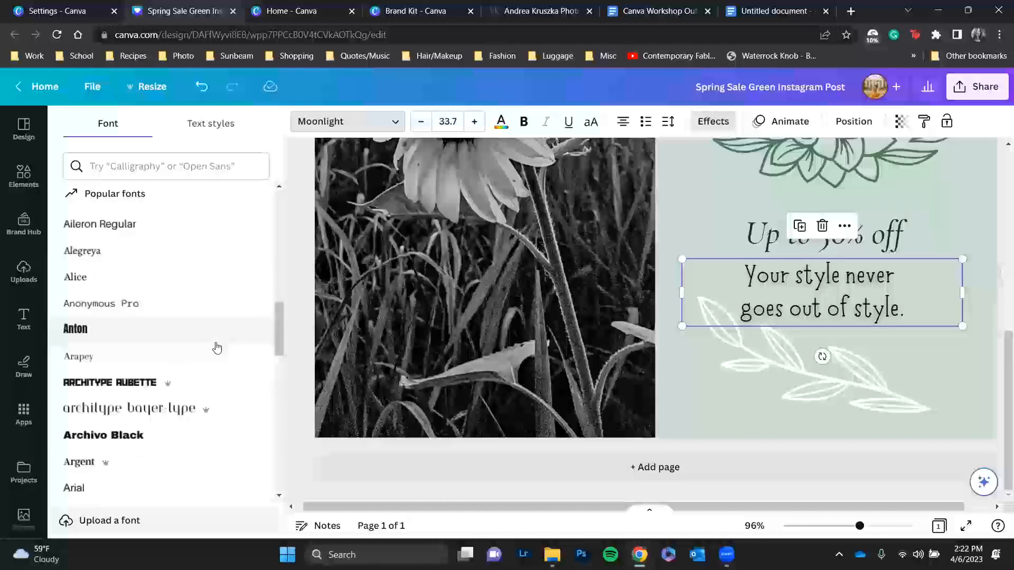
{"action": "scroll", "coordinate": [216, 347], "scroll_direction": "up", "scroll_amount": 7}
- Set "Up to 50% off" in Moonlight, replace Cormorant Garamond Medium with it throughout the design, and review the post
{"action": "left_click", "coordinate": [824, 234]}
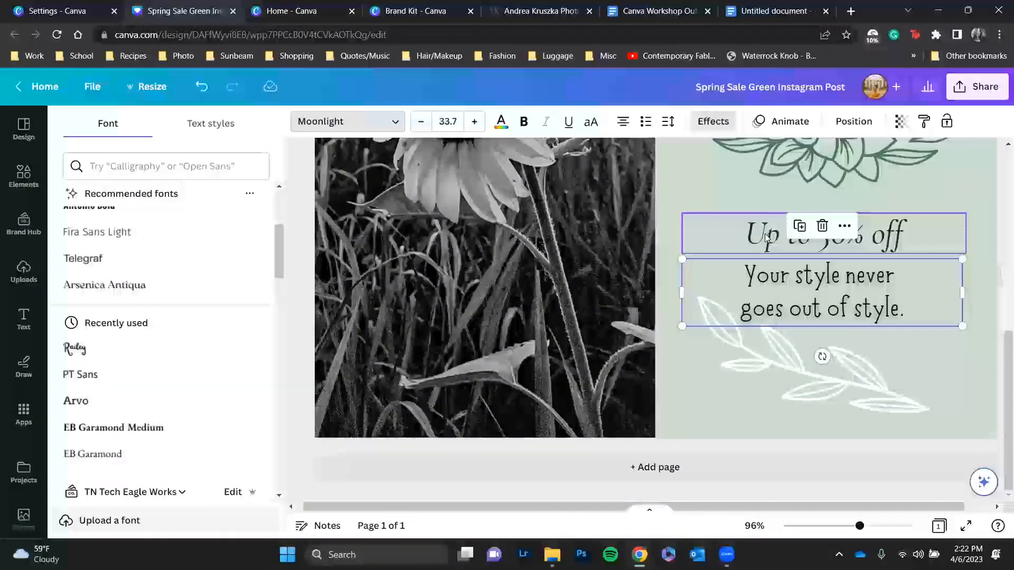
{"action": "scroll", "coordinate": [100, 280], "scroll_direction": "up", "scroll_amount": 3}
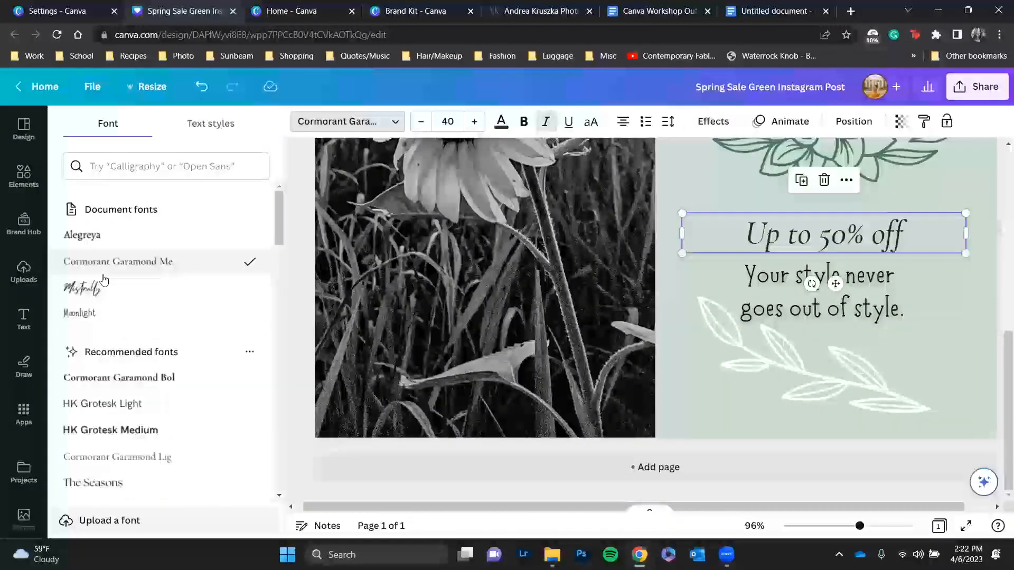
{"action": "left_click", "coordinate": [102, 314]}
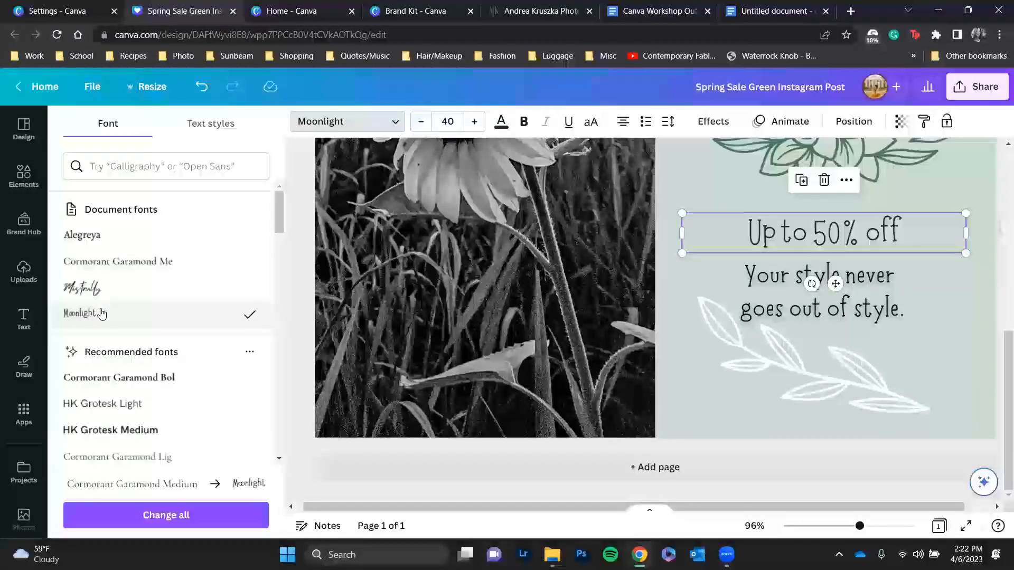
{"action": "left_click", "coordinate": [173, 516]}
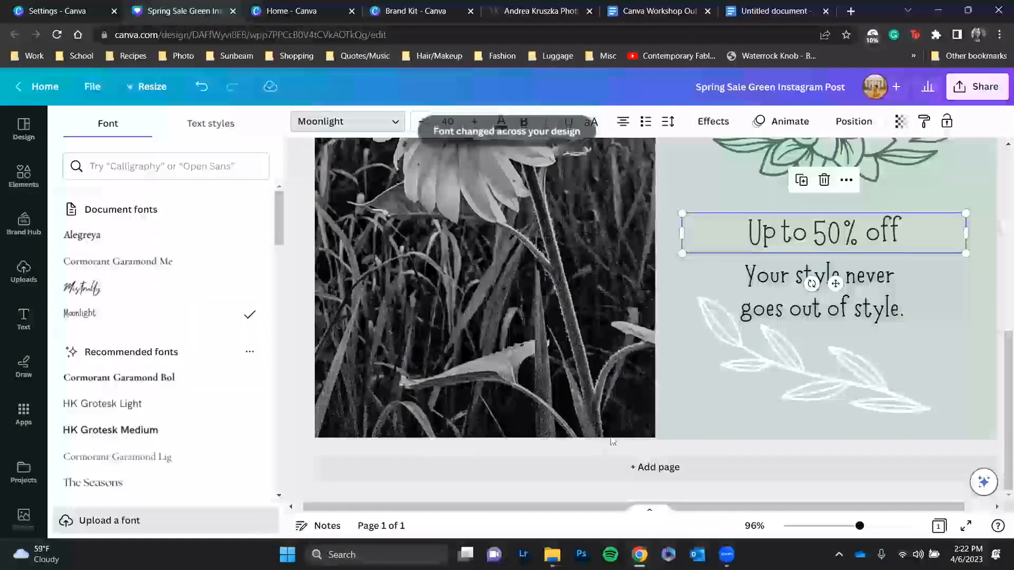
{"action": "scroll", "coordinate": [610, 425], "scroll_direction": "up", "scroll_amount": 5}
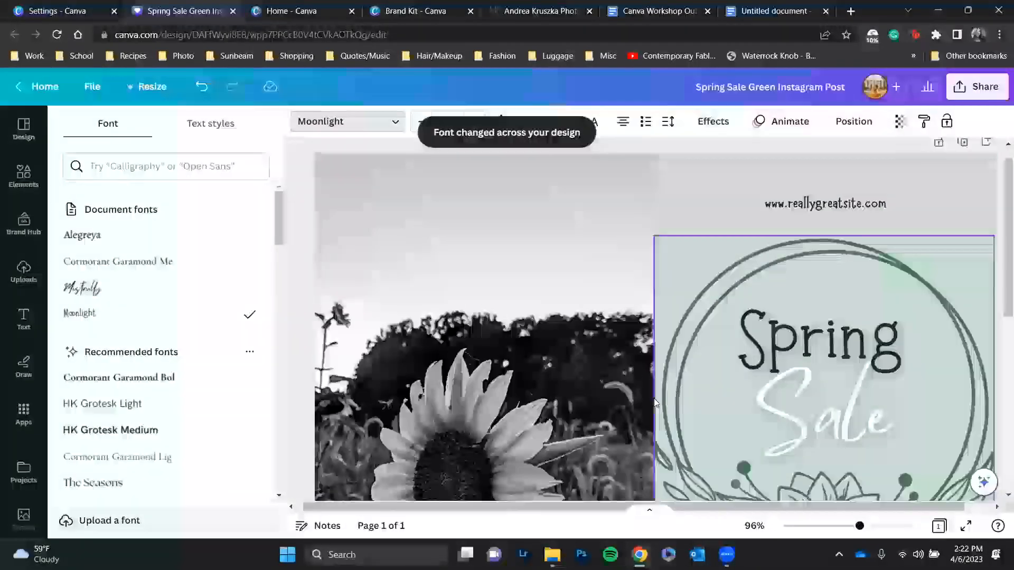
{"action": "scroll", "coordinate": [655, 402], "scroll_direction": "down", "scroll_amount": 5}
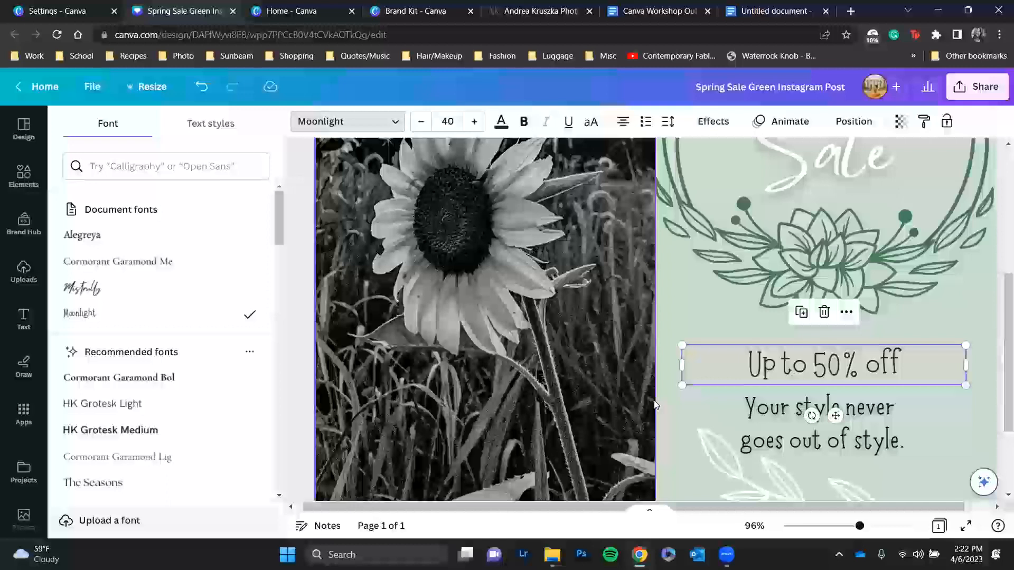
{"action": "scroll", "coordinate": [661, 388], "scroll_direction": "down", "scroll_amount": 1}
{"action": "scroll", "coordinate": [661, 387], "scroll_direction": "down", "scroll_amount": 2}
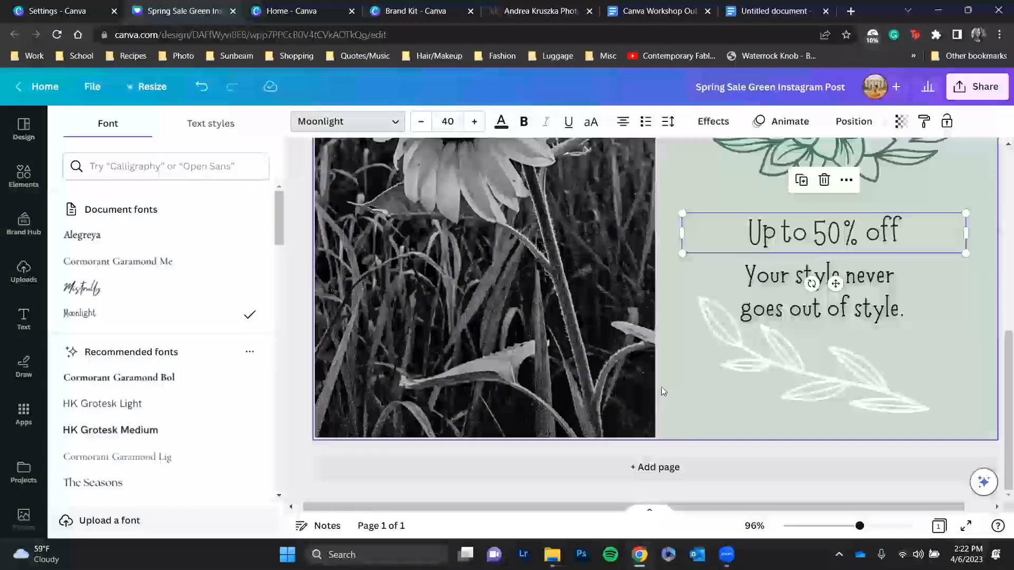
- Undo the Moonlight font changes on the tagline and "Up to 50% off", and check the "Spring" heading's font
{"action": "left_click", "coordinate": [200, 86]}
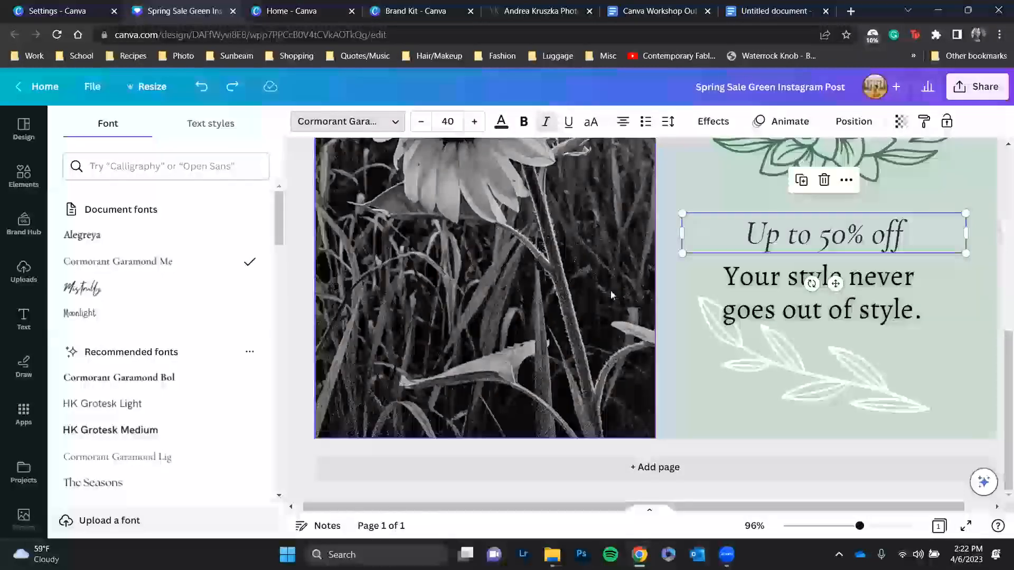
{"action": "scroll", "coordinate": [766, 277], "scroll_direction": "up", "scroll_amount": 5}
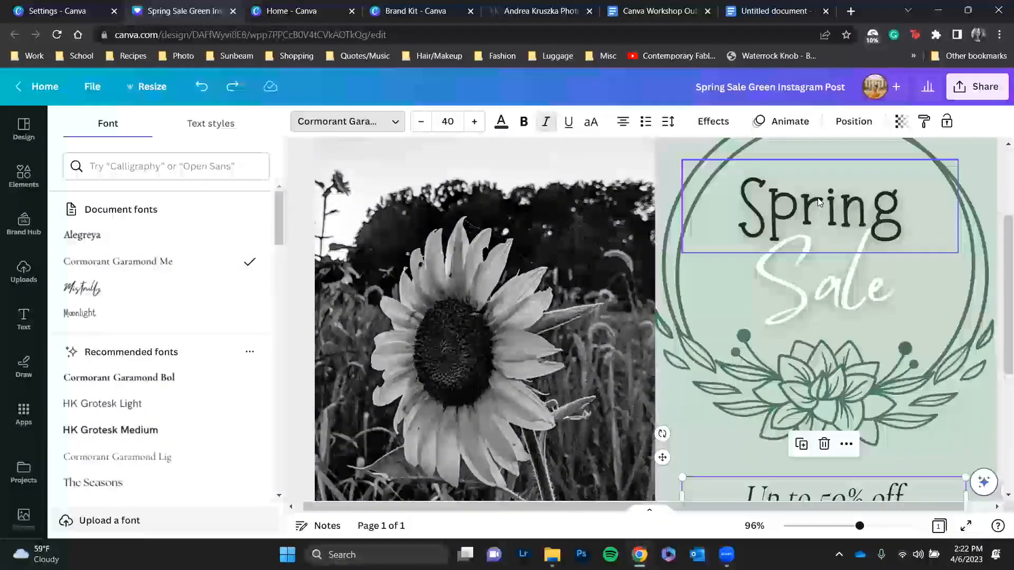
{"action": "left_click", "coordinate": [817, 198]}
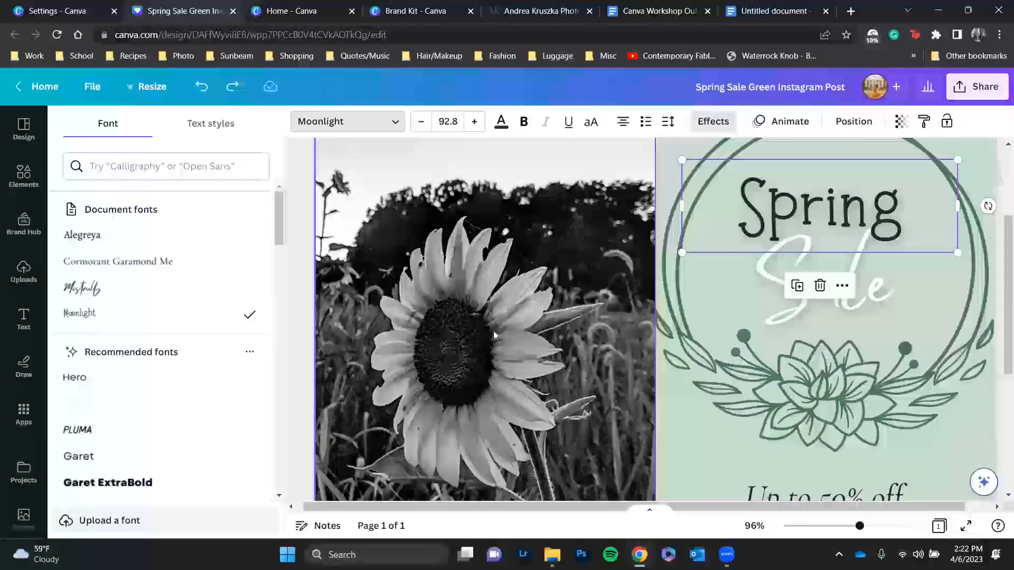
{"action": "scroll", "coordinate": [616, 370], "scroll_direction": "down", "scroll_amount": 2}
- Set the "Up to 50% off" text in the Moonlight document font
{"action": "left_click", "coordinate": [794, 447]}
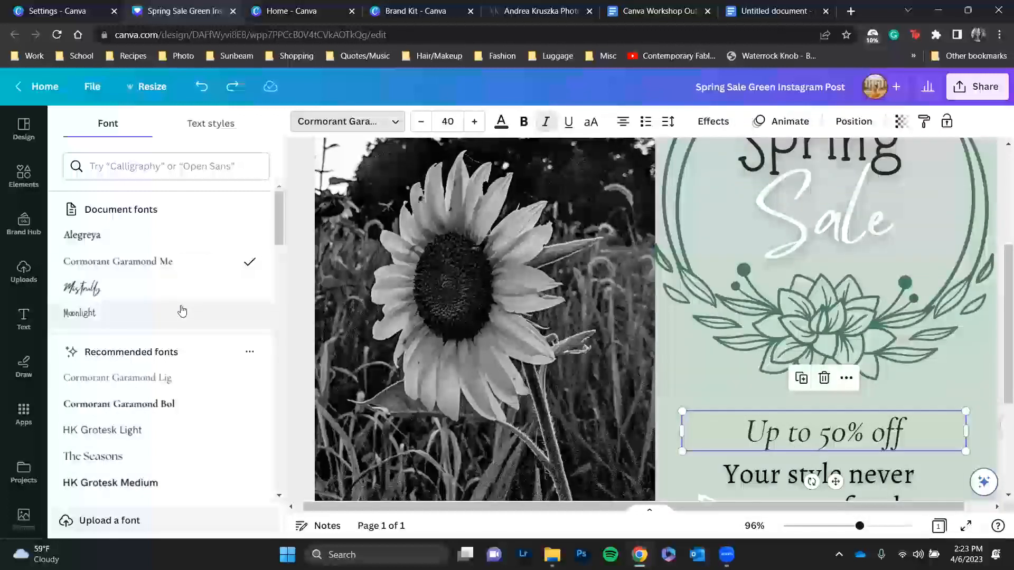
{"action": "left_click", "coordinate": [182, 311]}
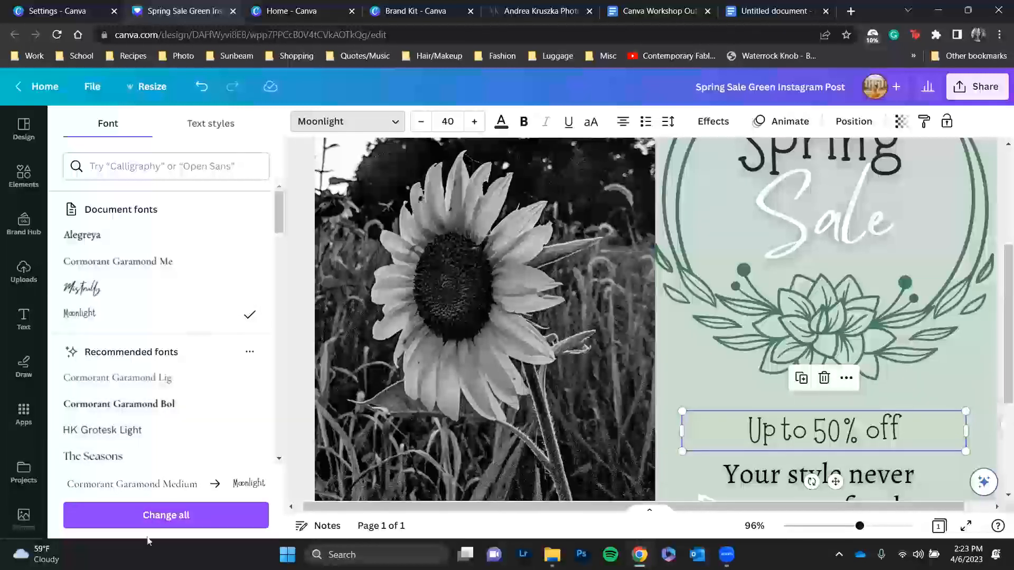
{"action": "left_click", "coordinate": [169, 521]}
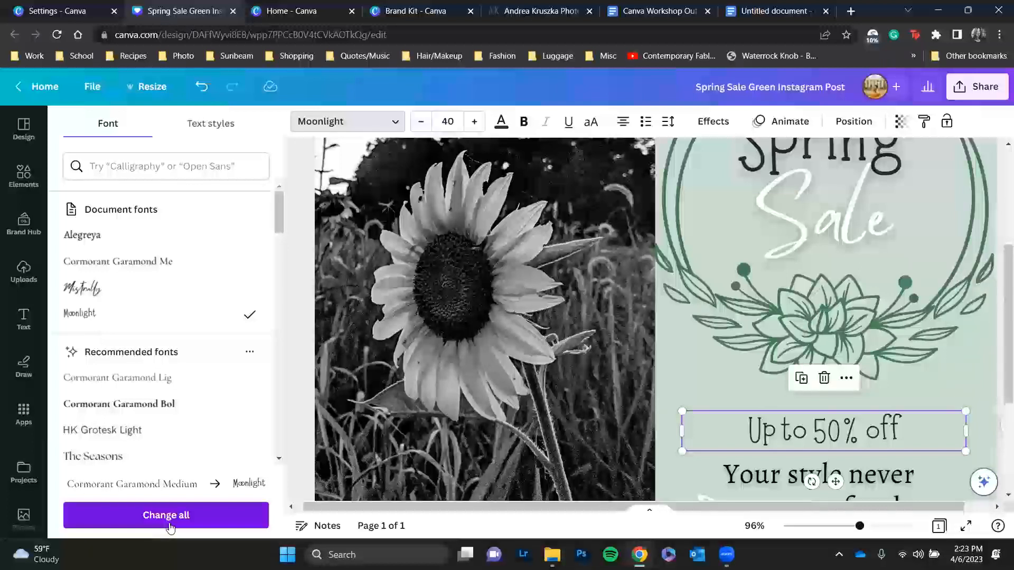
{"action": "left_click", "coordinate": [170, 526]}
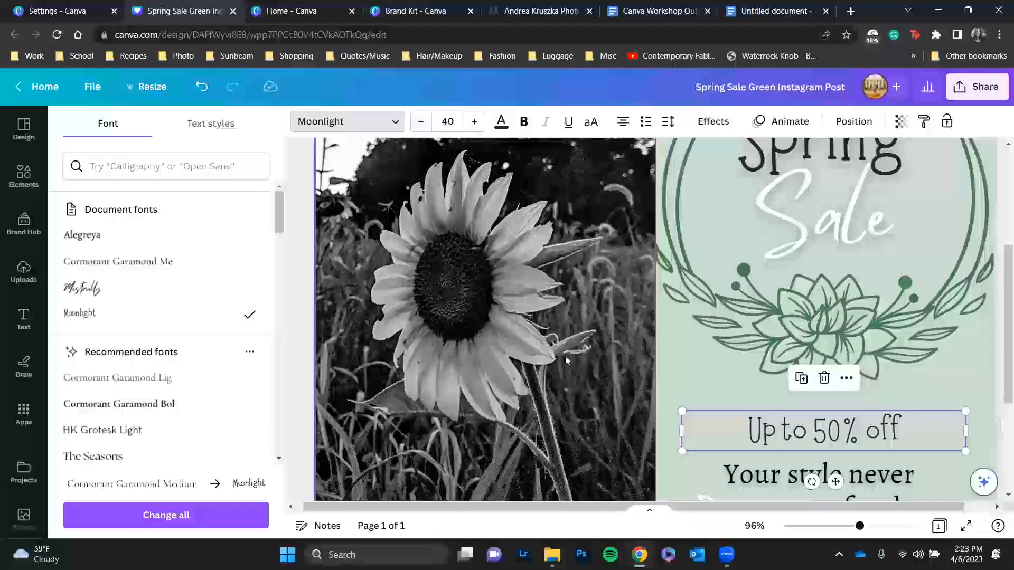
- Create a blank Facebook Post (Landscape) design from the Canva home page and open its elements library
{"action": "left_click", "coordinate": [298, 17]}
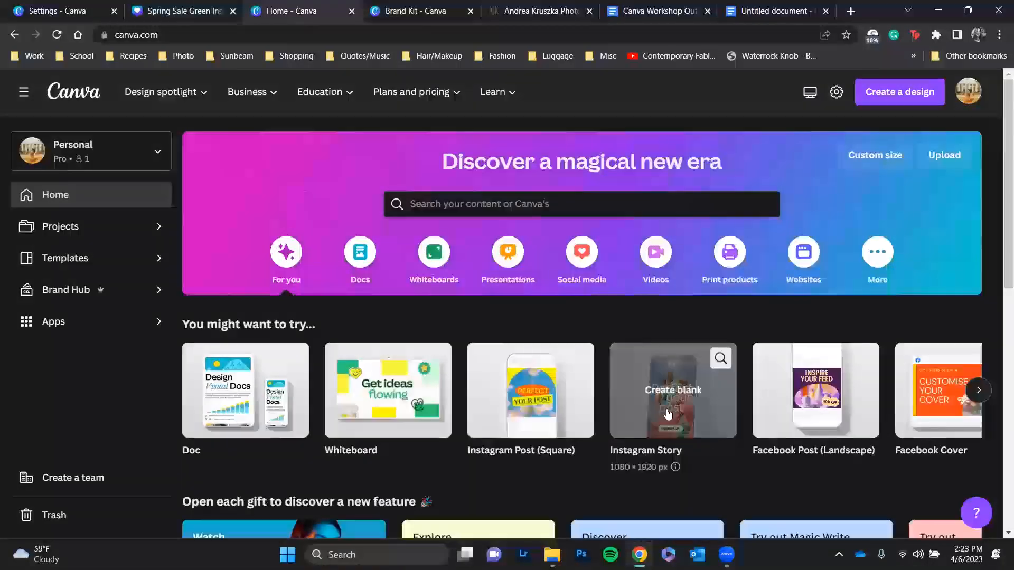
{"action": "left_click", "coordinate": [811, 416]}
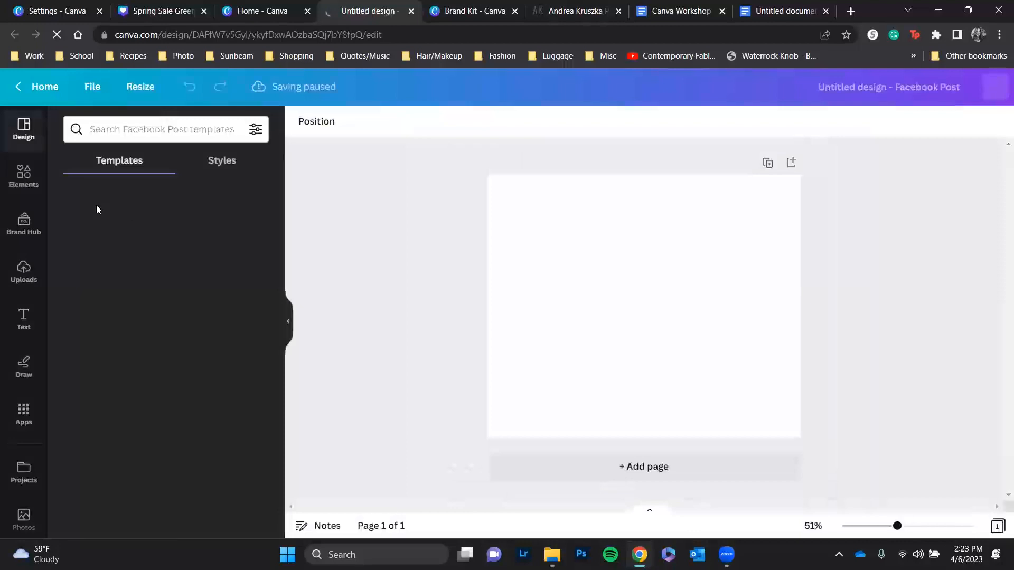
{"action": "left_click", "coordinate": [24, 174]}
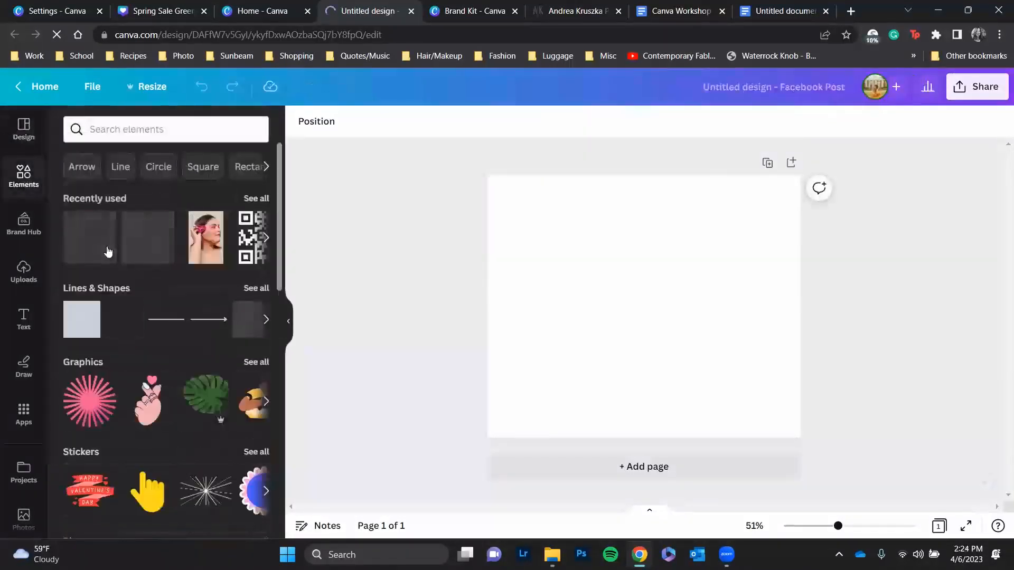
- Close the square shape's details, then activate the Capital One Shopping rewards offer and dismiss its pop-up
{"action": "left_click", "coordinate": [88, 313]}
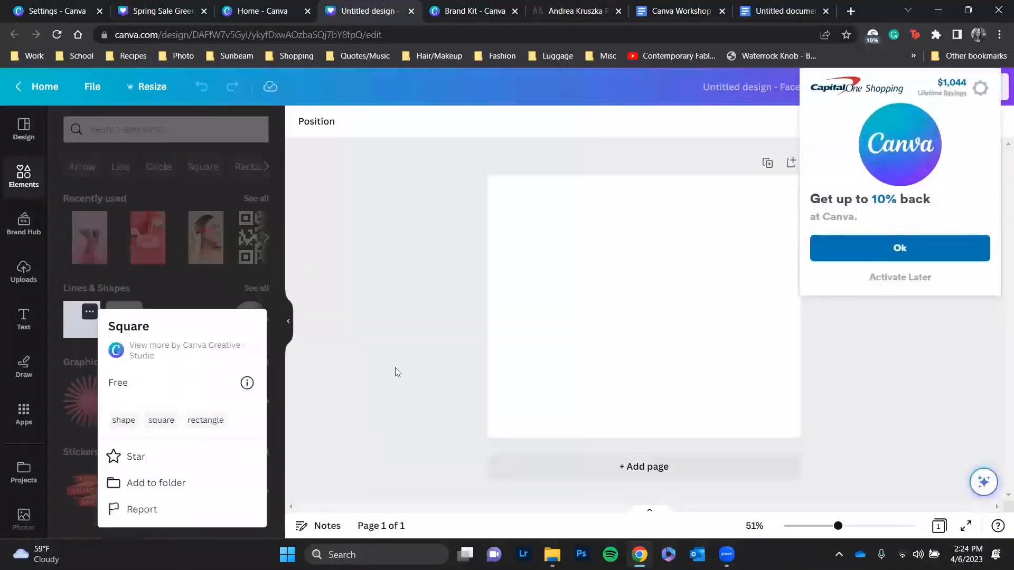
{"action": "left_click", "coordinate": [87, 324]}
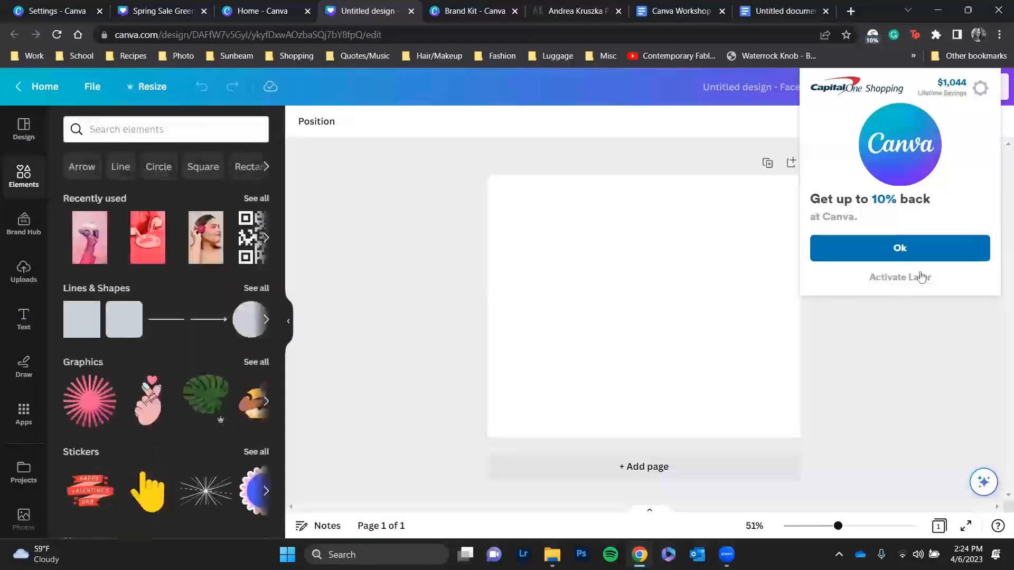
{"action": "left_click", "coordinate": [921, 250]}
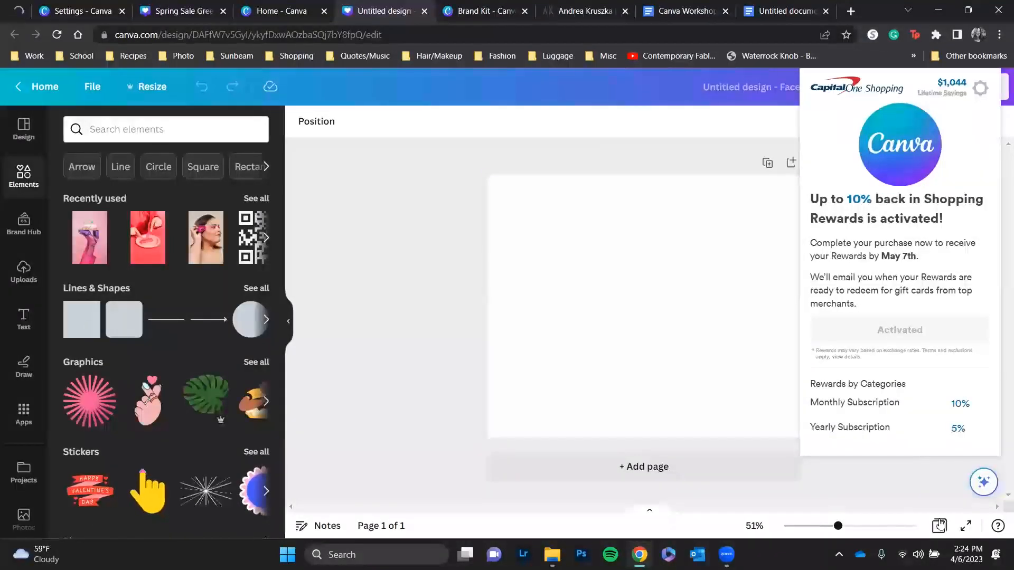
{"action": "left_click", "coordinate": [980, 89]}
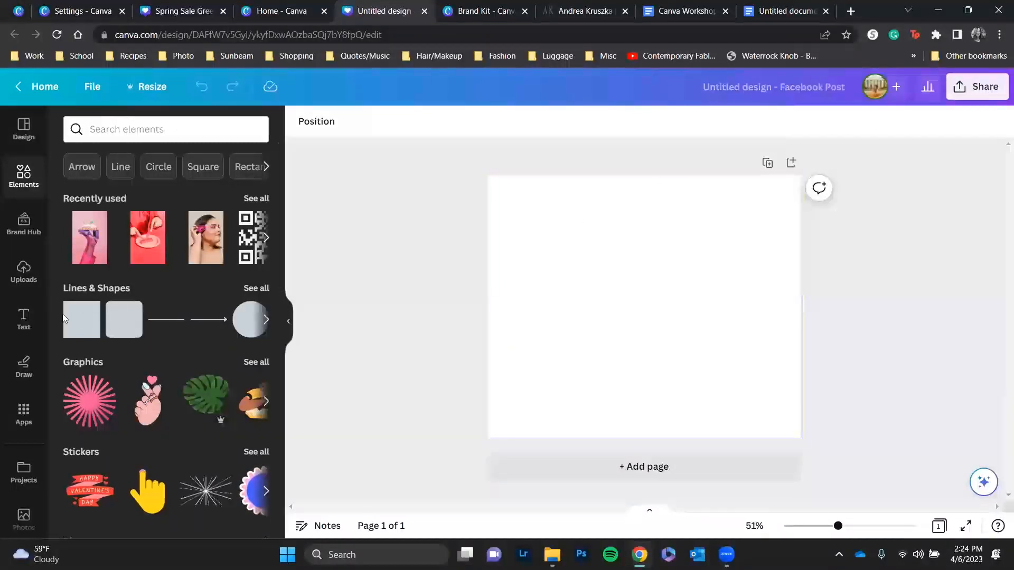
- Add three square shapes to the page and arrange them in a horizontal row across its middle
{"action": "left_click", "coordinate": [86, 326]}
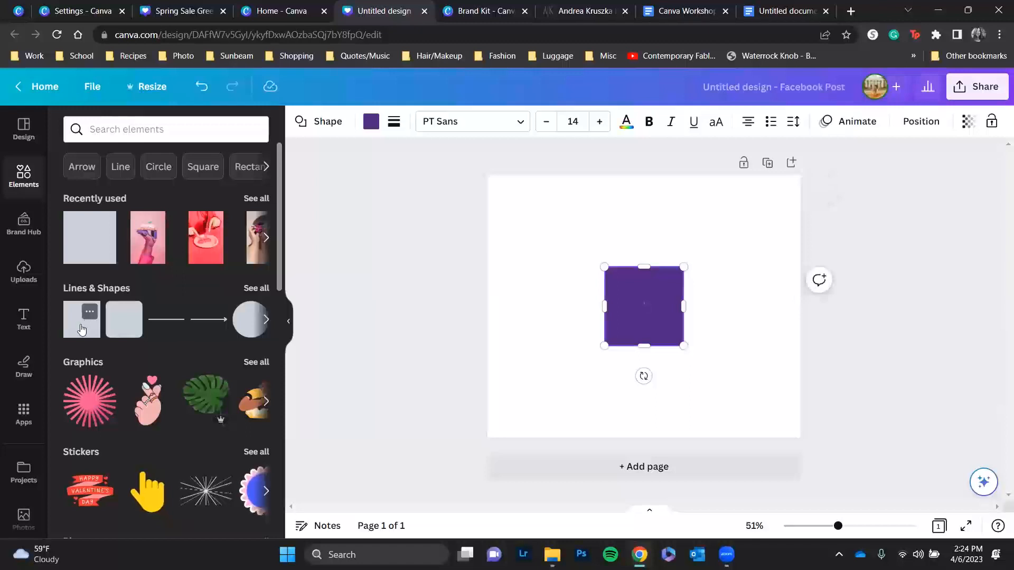
{"action": "left_click", "coordinate": [84, 323]}
{"action": "left_click_drag", "start_coordinate": [686, 344], "coordinate": [562, 313]}
{"action": "left_click_drag", "start_coordinate": [626, 314], "coordinate": [711, 308]}
- Recolor the left square light green and apply the change to every square of its original color
{"action": "left_click", "coordinate": [545, 308]}
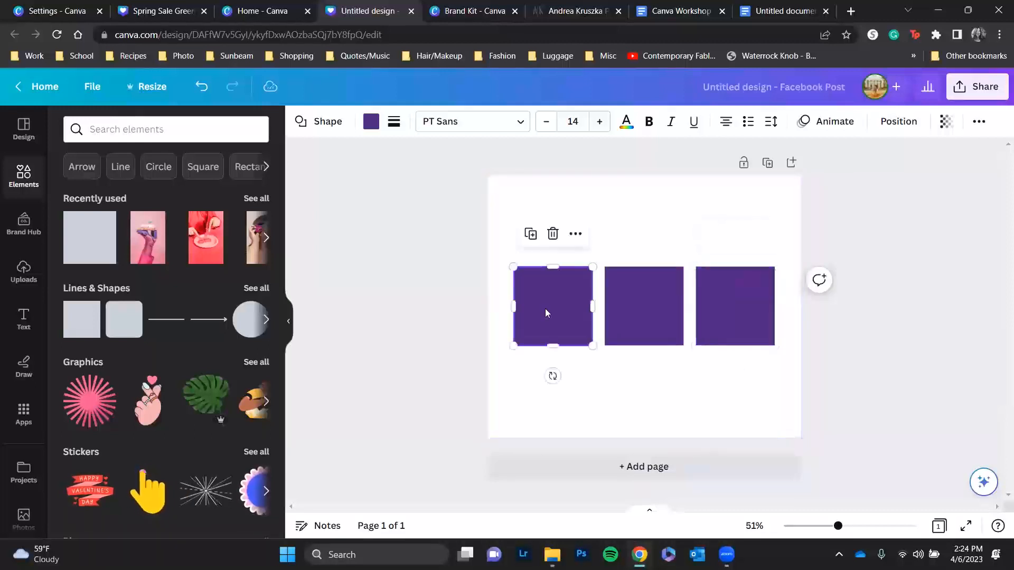
{"action": "left_click", "coordinate": [371, 122]}
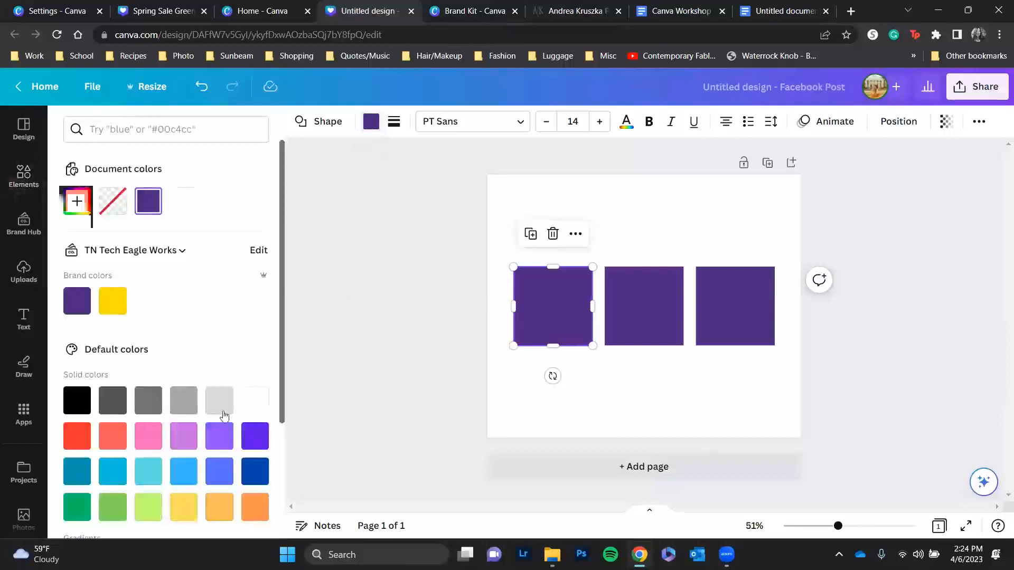
{"action": "left_click", "coordinate": [152, 518]}
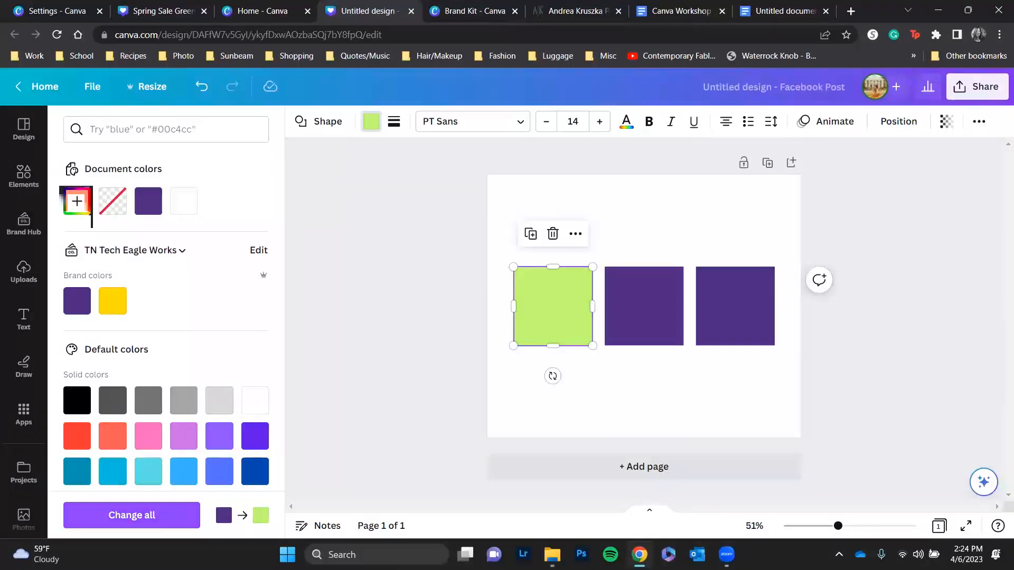
{"action": "left_click", "coordinate": [161, 519]}
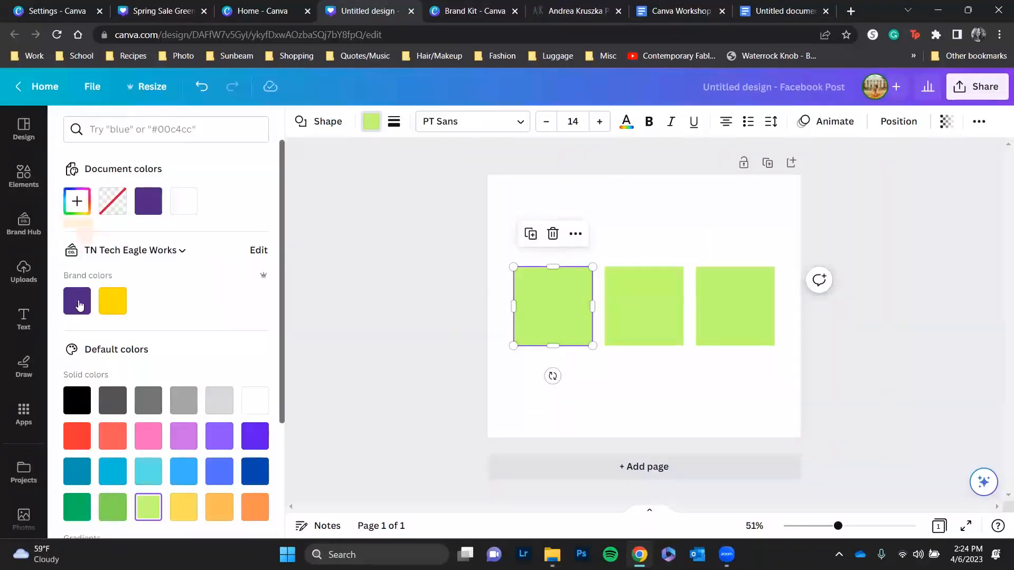
- Fill the middle square with the yellow brand color and change all light green in the design to light blue
{"action": "left_click", "coordinate": [659, 314]}
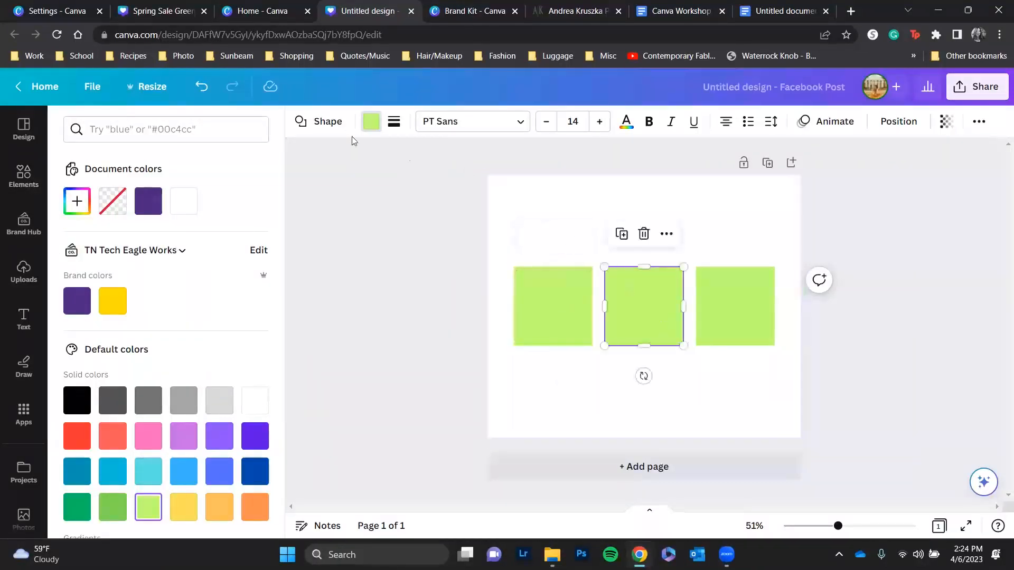
{"action": "left_click", "coordinate": [113, 302]}
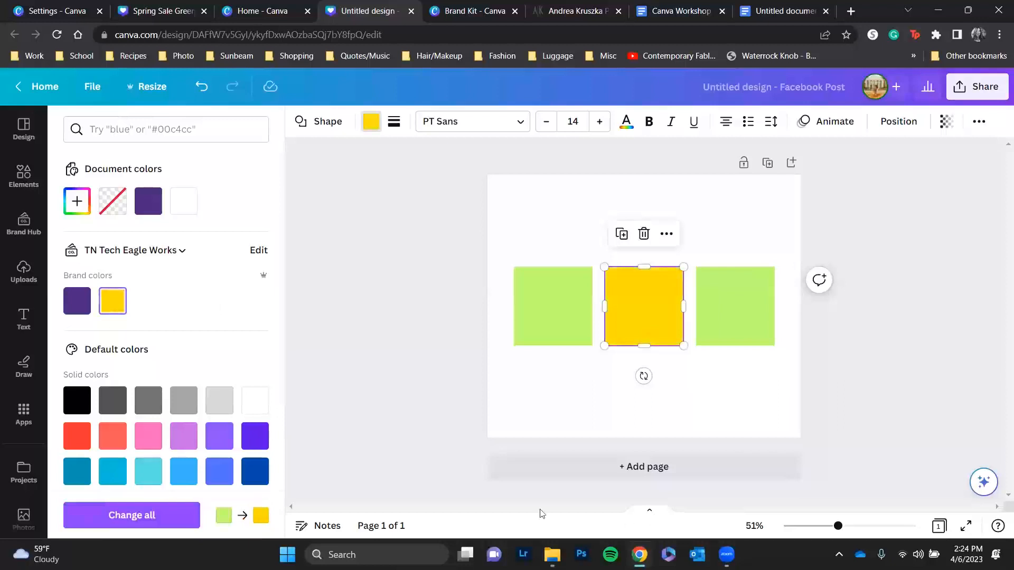
{"action": "left_click", "coordinate": [736, 317]}
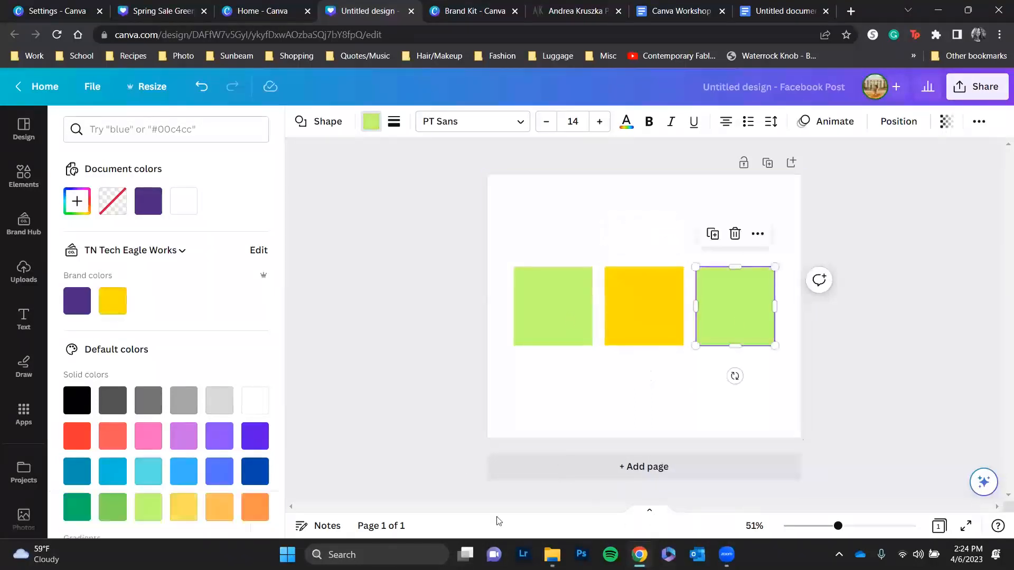
{"action": "left_click", "coordinate": [185, 471]}
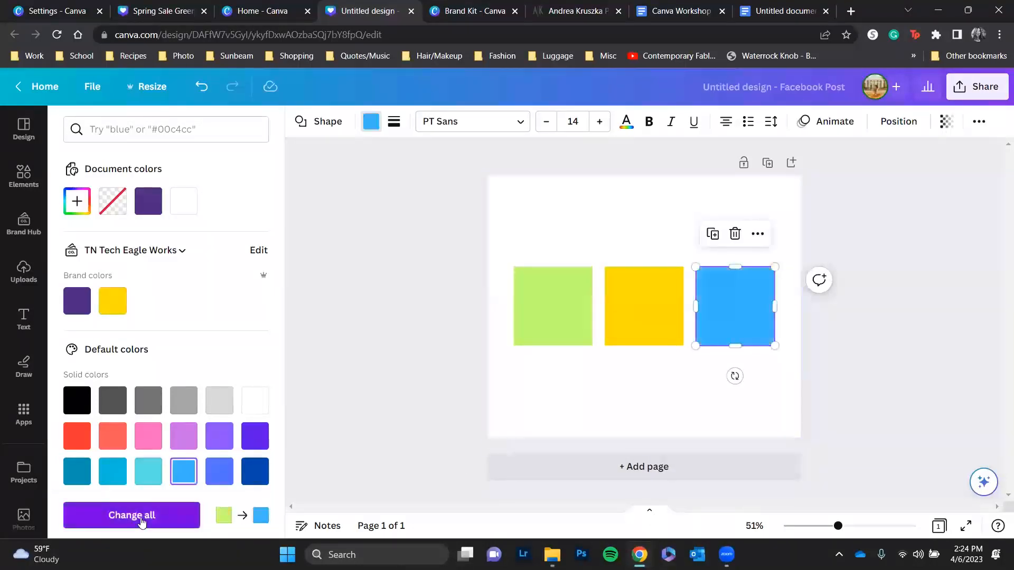
{"action": "left_click", "coordinate": [139, 515]}
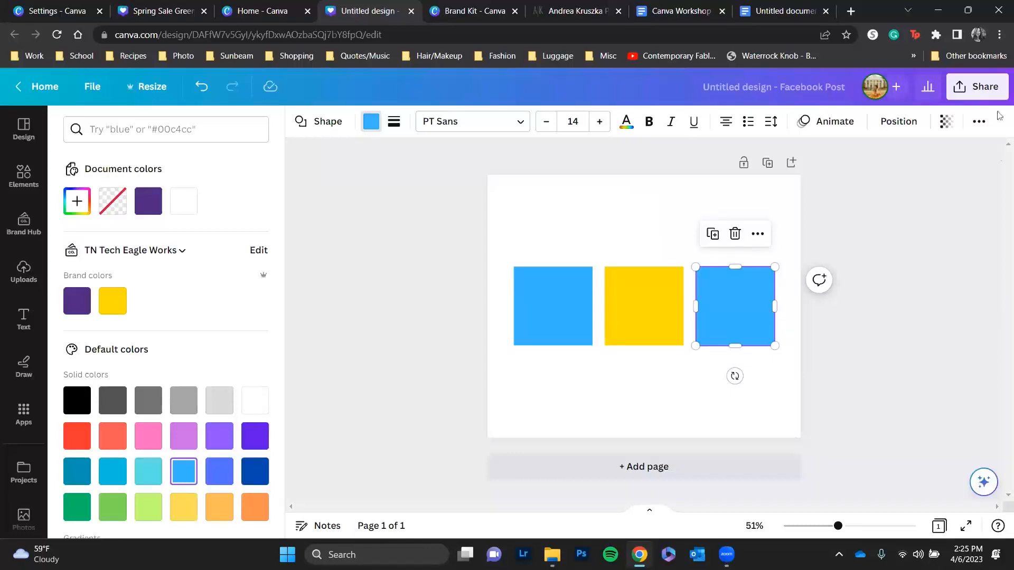
- Return to the Canva home page, reload it and look through the suggested types for a new design
{"action": "left_click", "coordinate": [260, 16]}
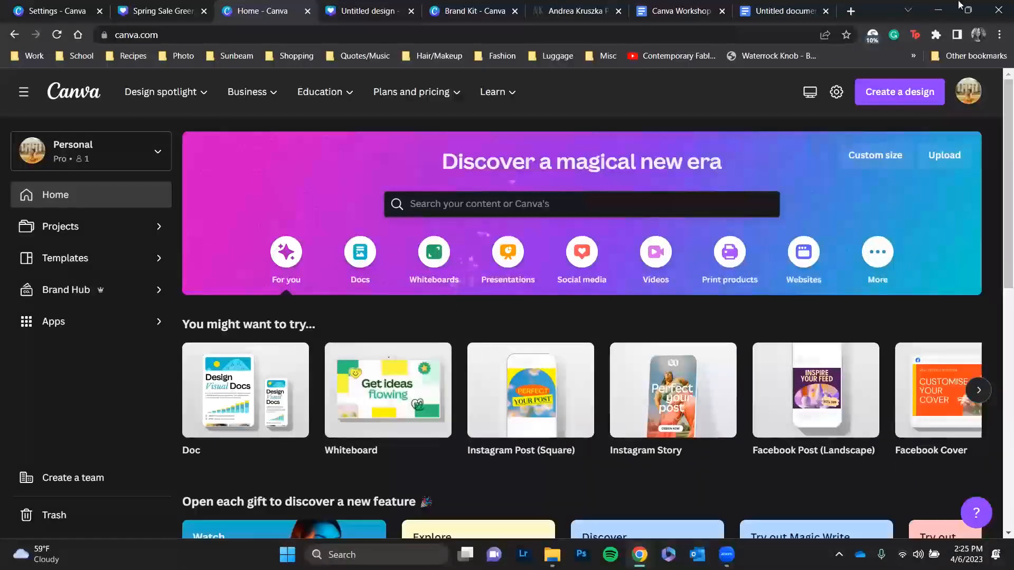
{"action": "left_click", "coordinate": [58, 35]}
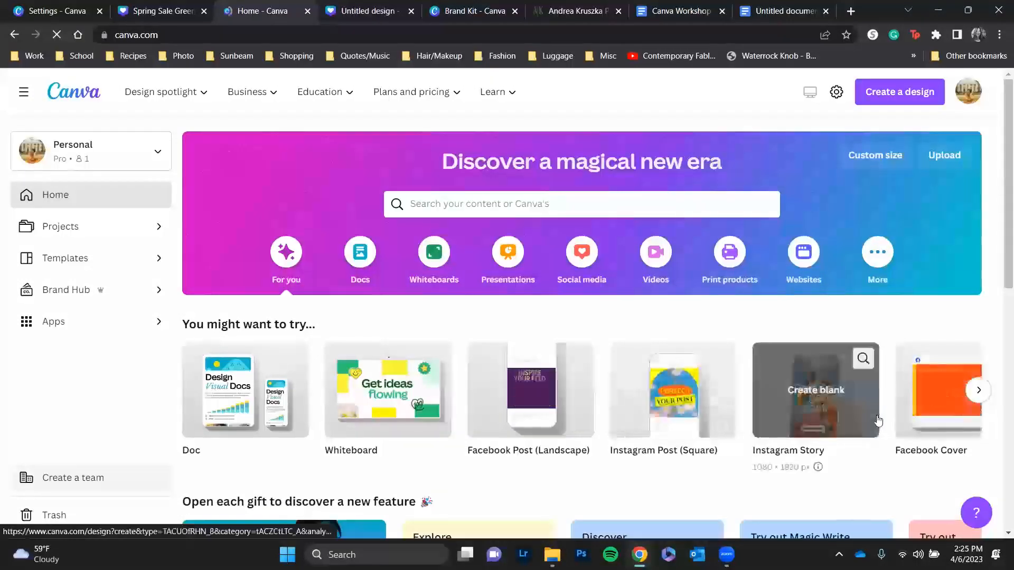
{"action": "left_click", "coordinate": [901, 105]}
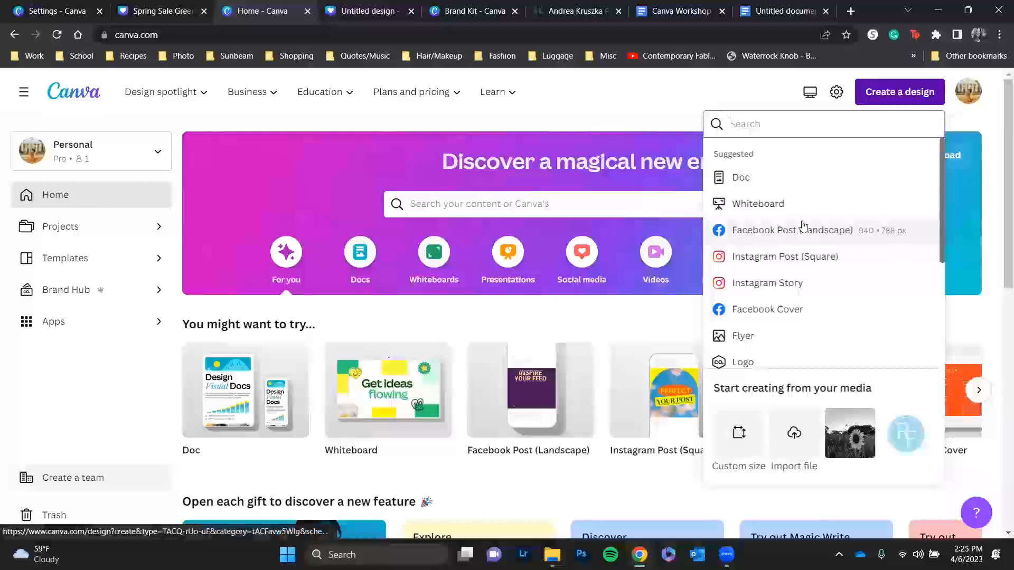
{"action": "scroll", "coordinate": [802, 224], "scroll_direction": "down", "scroll_amount": 3}
{"action": "scroll", "coordinate": [803, 227], "scroll_direction": "down", "scroll_amount": 5}
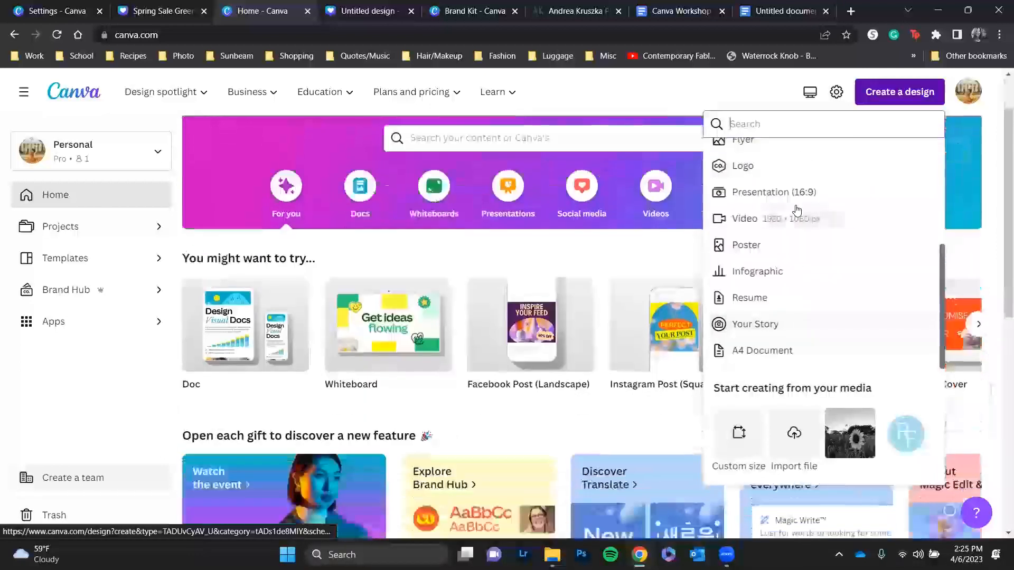
- Create a new custom-size design 4 in wide and 6 in high
{"action": "left_click", "coordinate": [738, 428]}
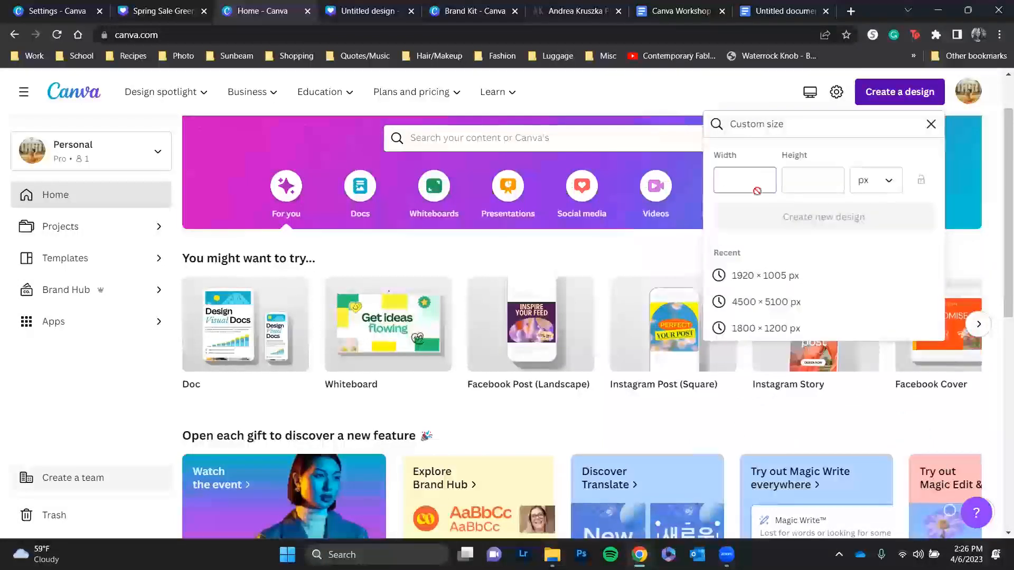
{"action": "left_click", "coordinate": [892, 181]}
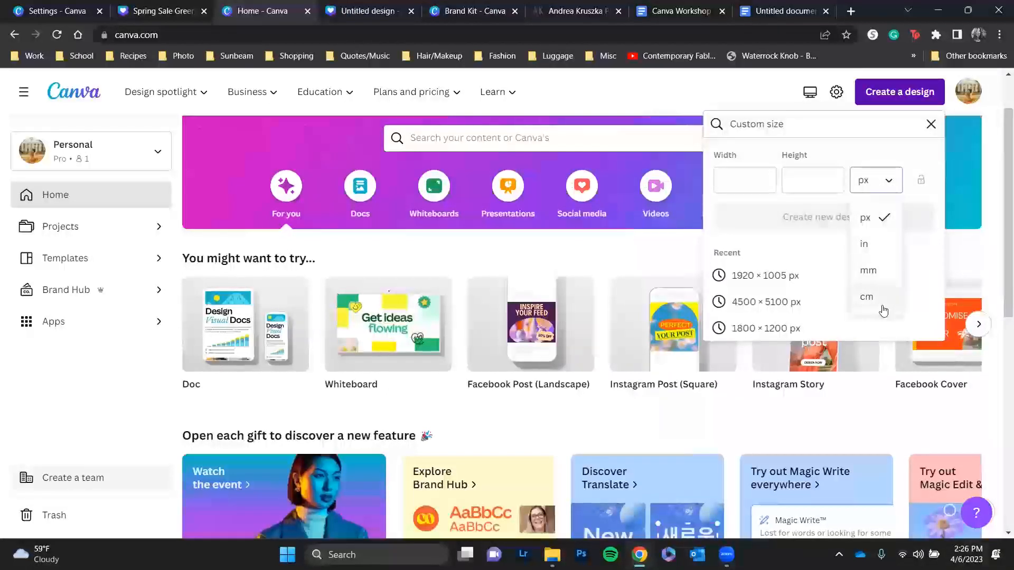
{"action": "left_click", "coordinate": [868, 244]}
{"action": "left_click", "coordinate": [737, 175]}
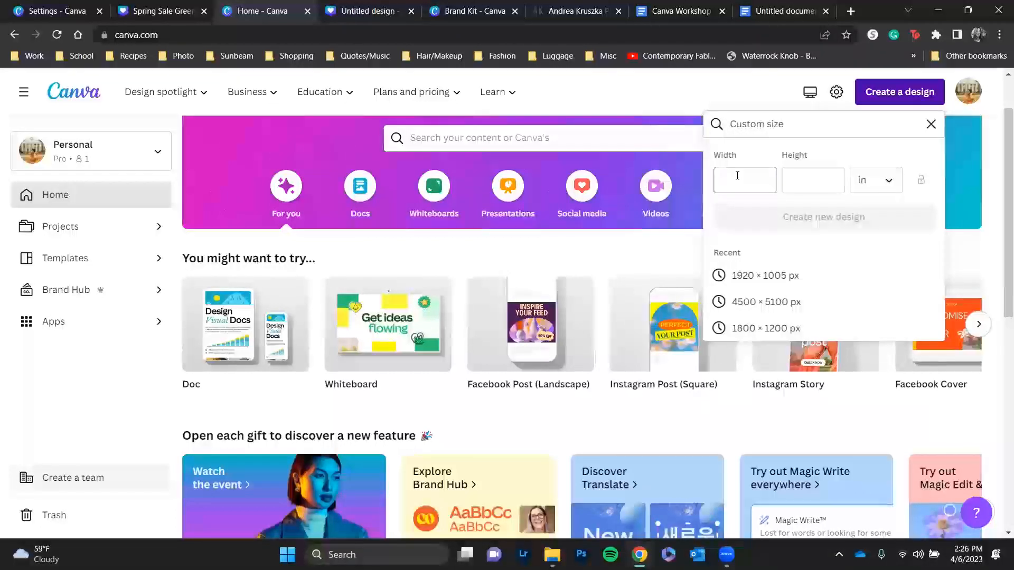
{"action": "type", "text": "4"}
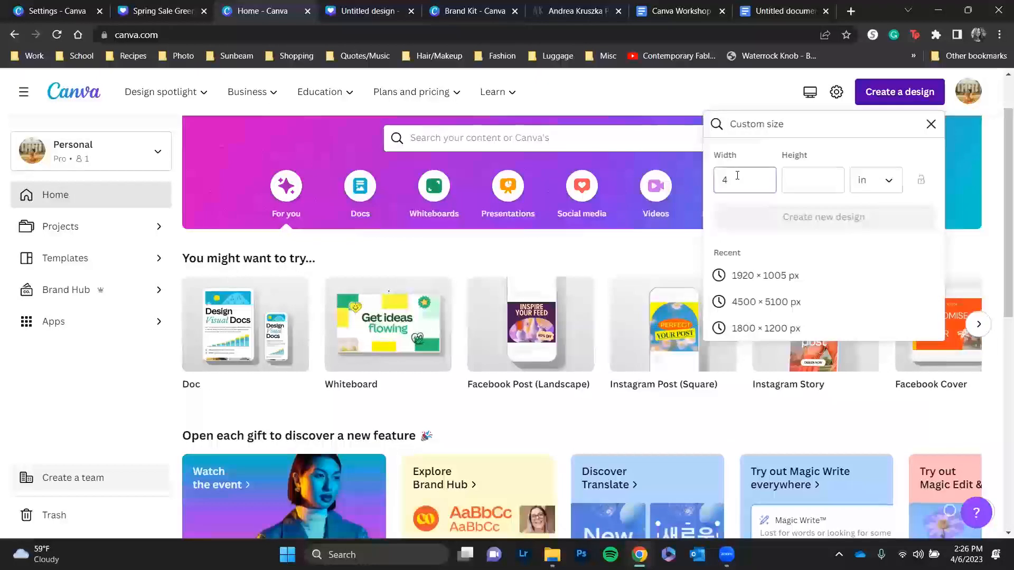
{"action": "key", "text": "Tab"}
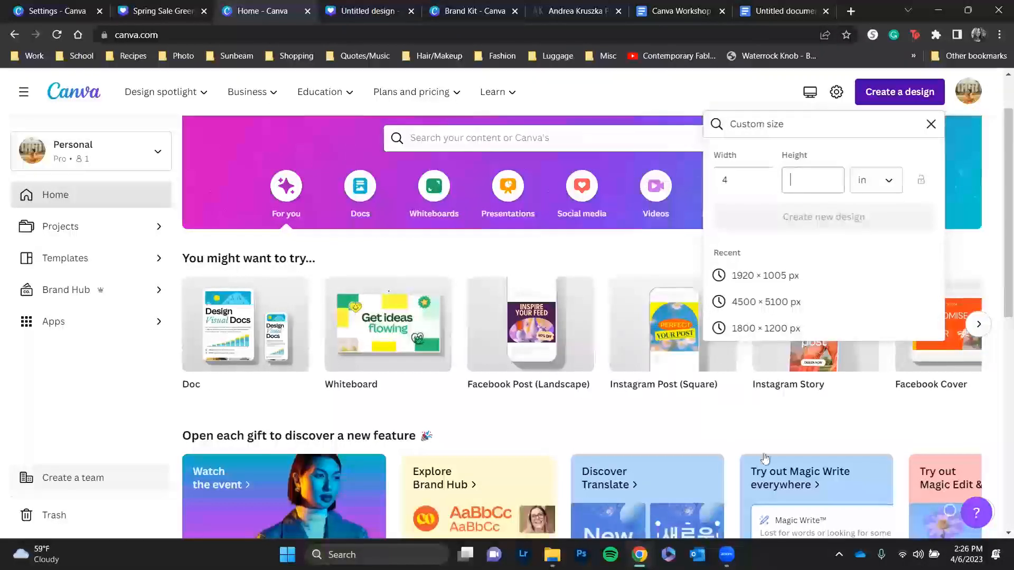
{"action": "type", "text": "6"}
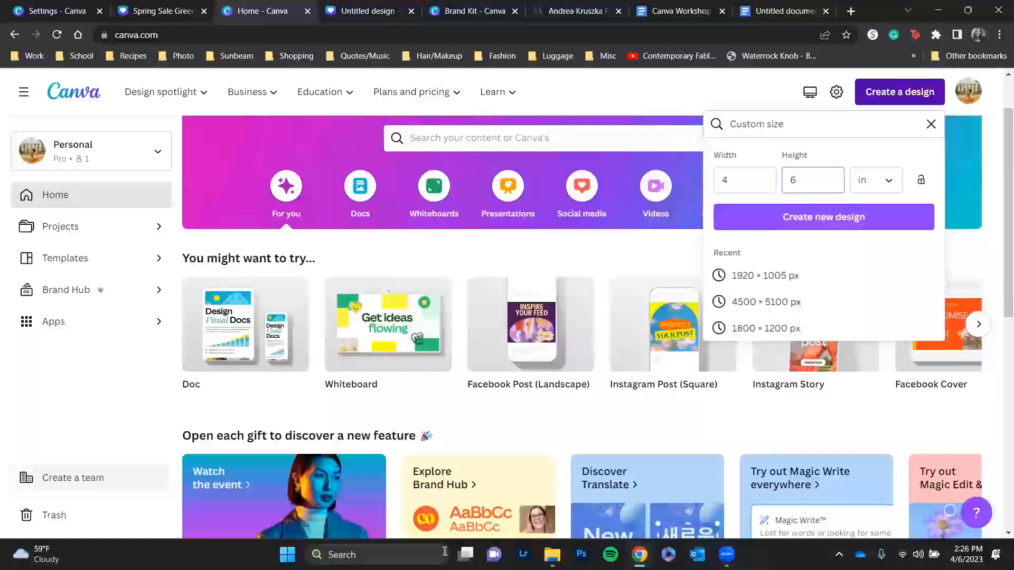
{"action": "left_click", "coordinate": [805, 217]}
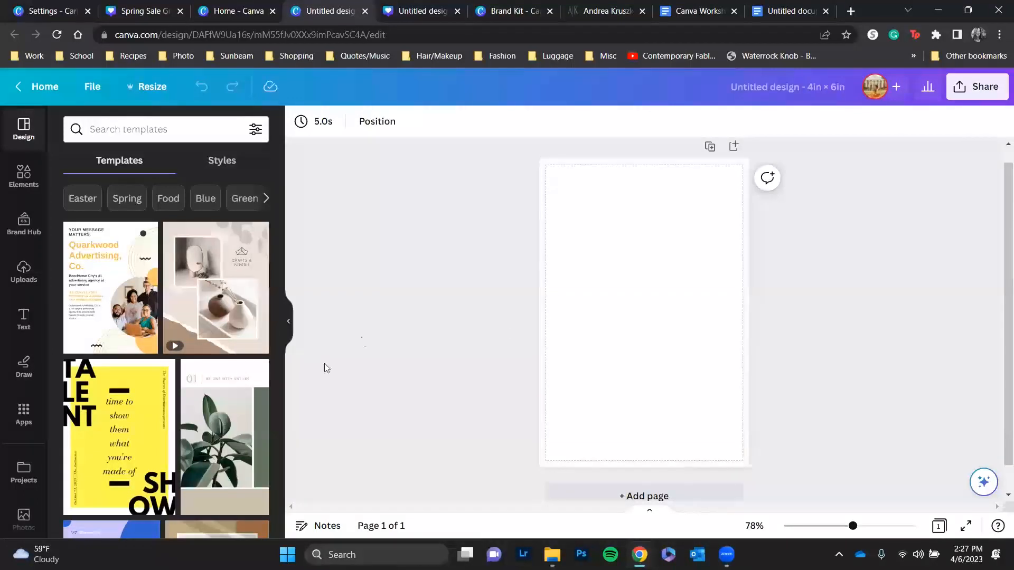
- Browse the graphics in the elements library, add the oval Japan stamp graphic and place it in the page's upper-left area
{"action": "left_click", "coordinate": [18, 181]}
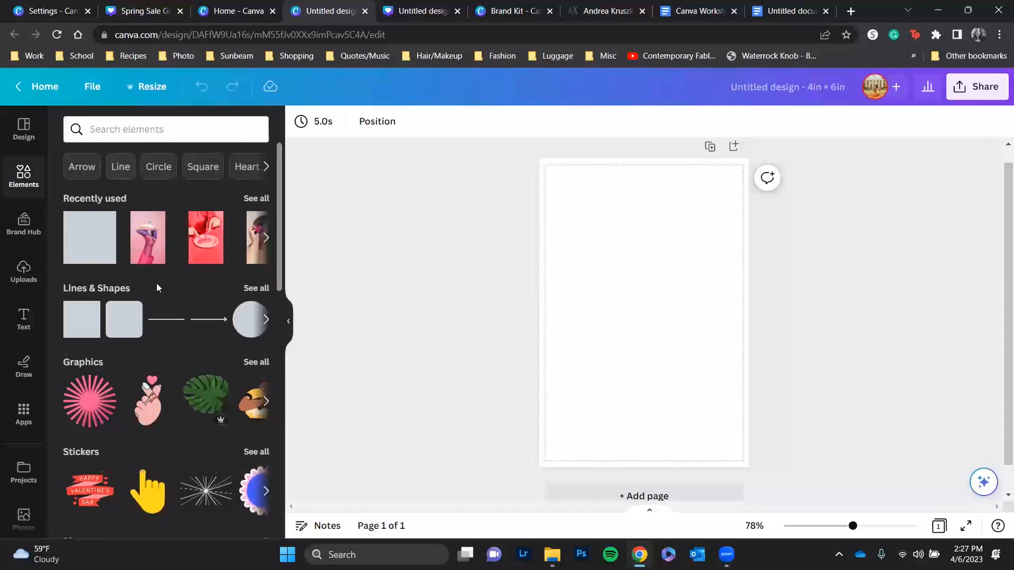
{"action": "scroll", "coordinate": [156, 283], "scroll_direction": "down", "scroll_amount": 3}
{"action": "scroll", "coordinate": [157, 290], "scroll_direction": "up", "scroll_amount": 3}
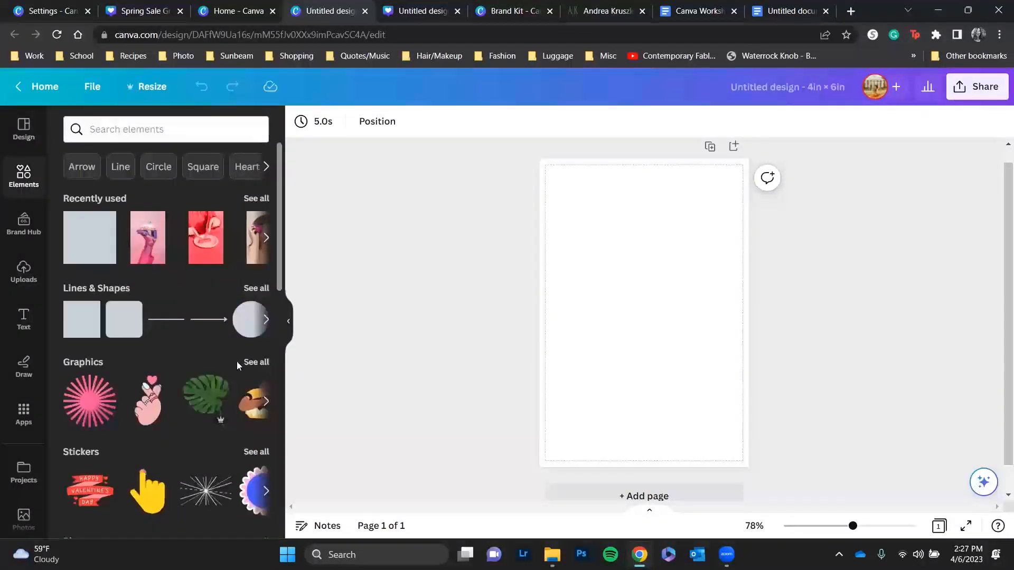
{"action": "left_click", "coordinate": [266, 404]}
{"action": "left_click", "coordinate": [266, 404]}
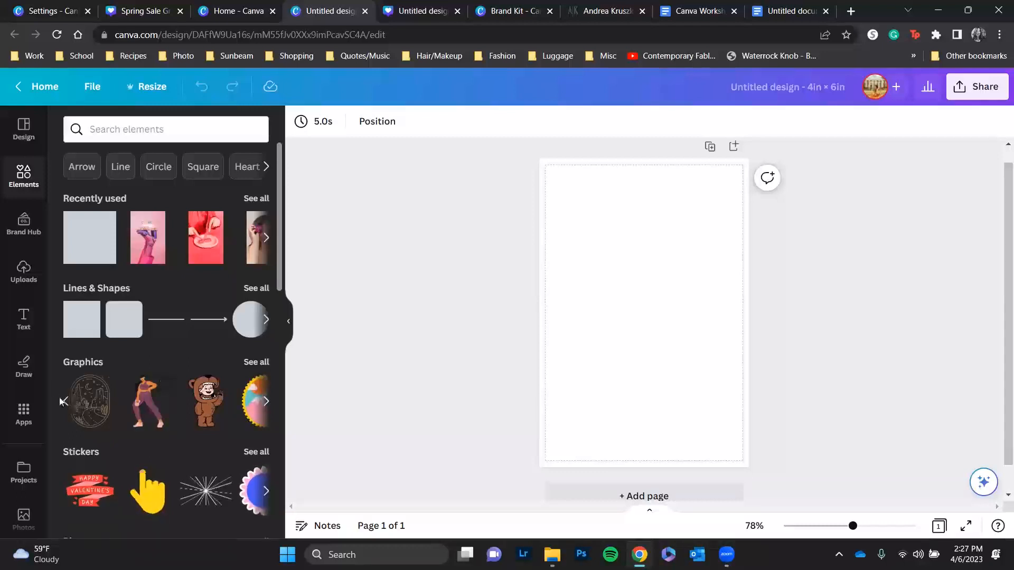
{"action": "left_click", "coordinate": [264, 403]}
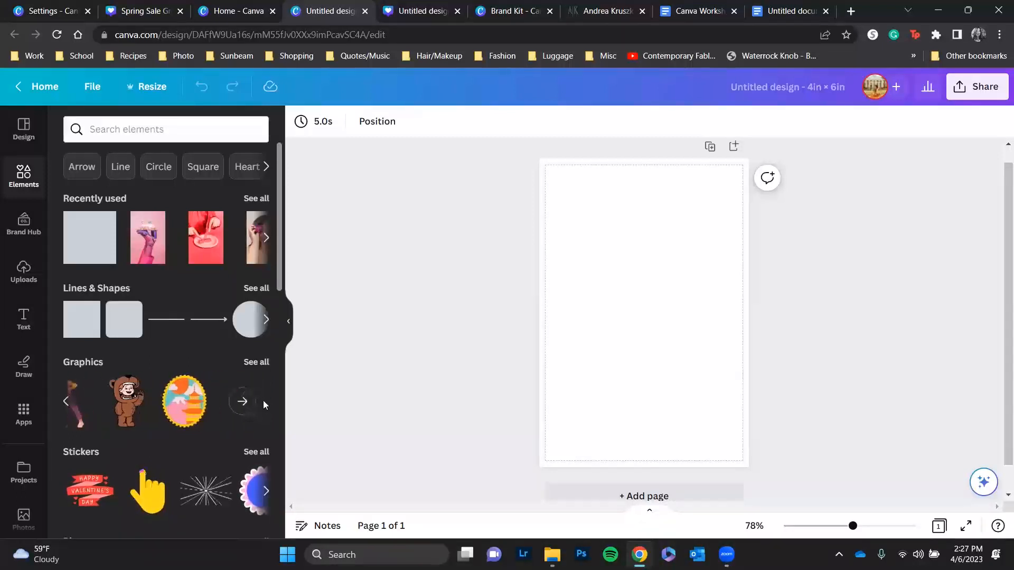
{"action": "left_click", "coordinate": [187, 407]}
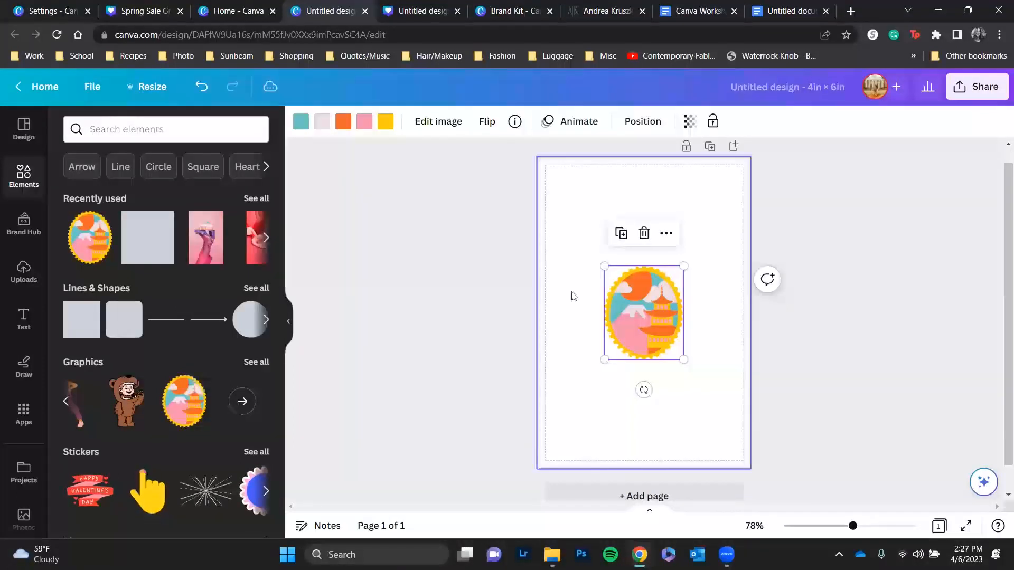
{"action": "left_click_drag", "start_coordinate": [628, 314], "coordinate": [592, 252]}
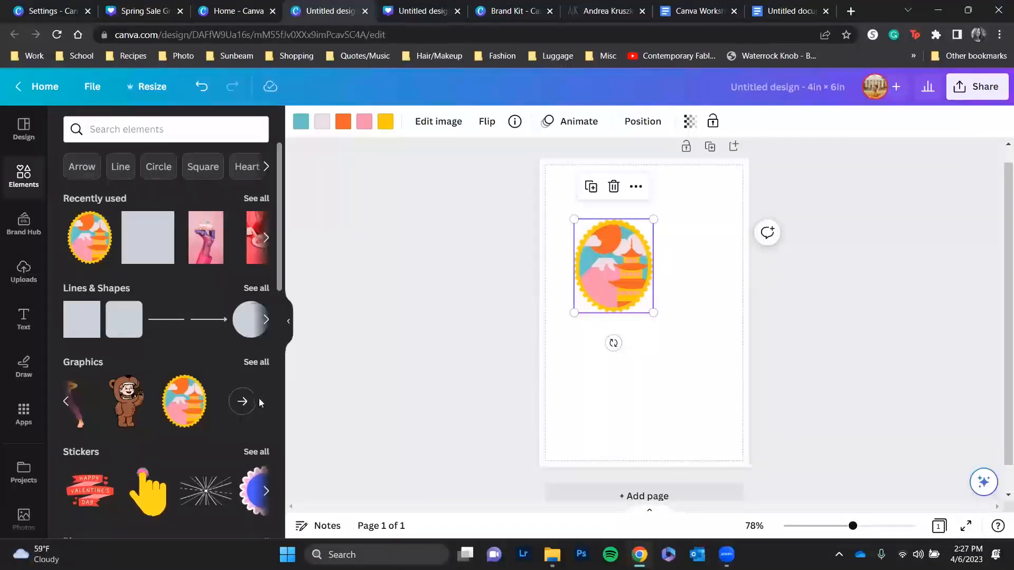
- Find more graphics like the Japan stamp, add the pink rectangular beach house stamp and place it below the oval stamp
{"action": "left_click", "coordinate": [200, 391]}
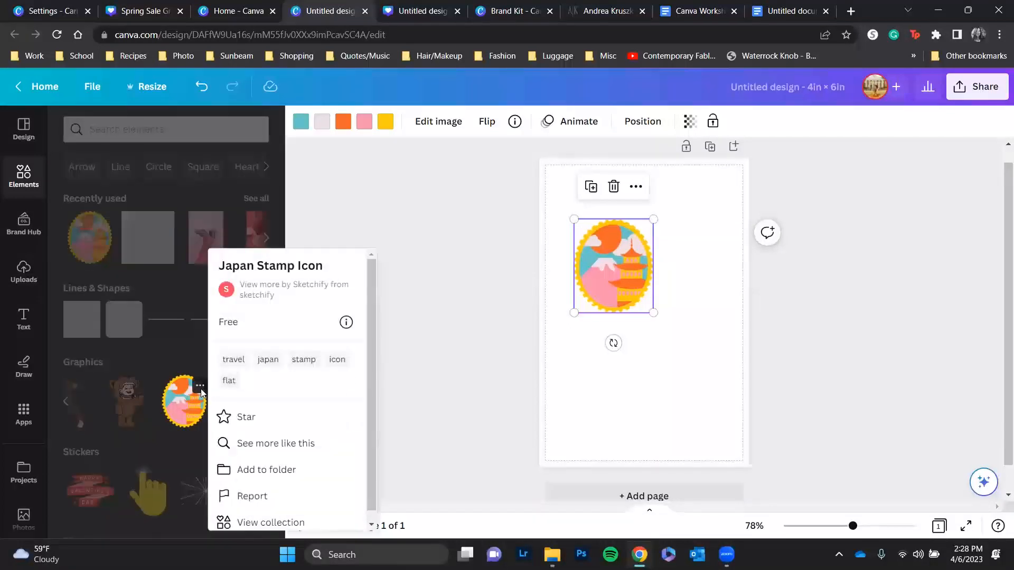
{"action": "left_click", "coordinate": [265, 445]}
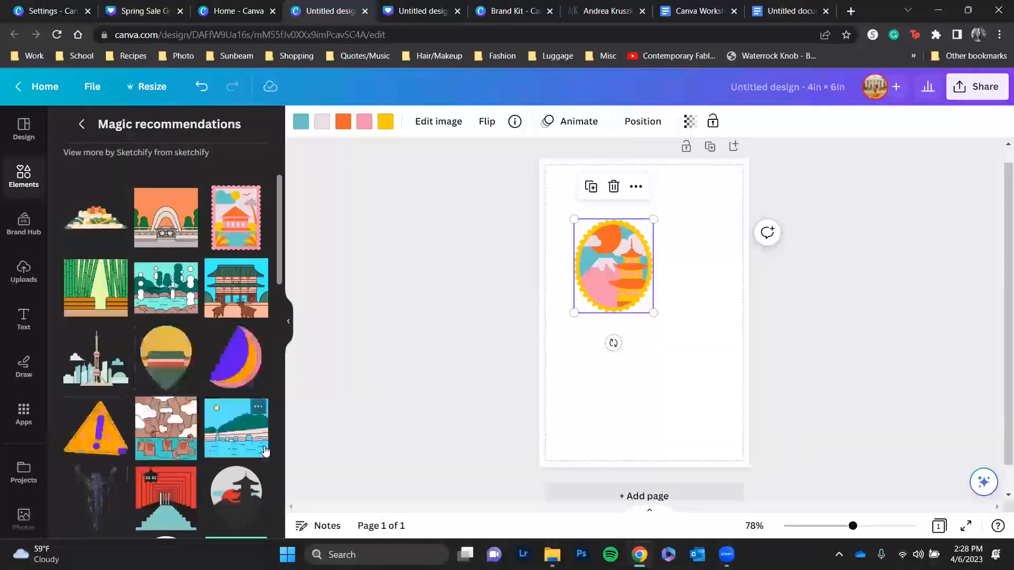
{"action": "left_click", "coordinate": [229, 235]}
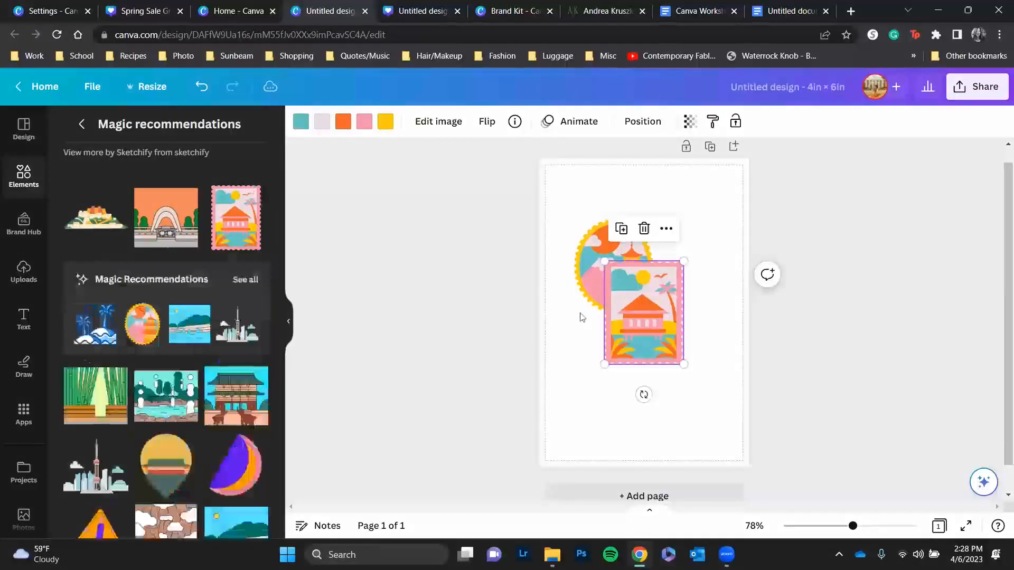
{"action": "left_click_drag", "start_coordinate": [631, 289], "coordinate": [604, 350]}
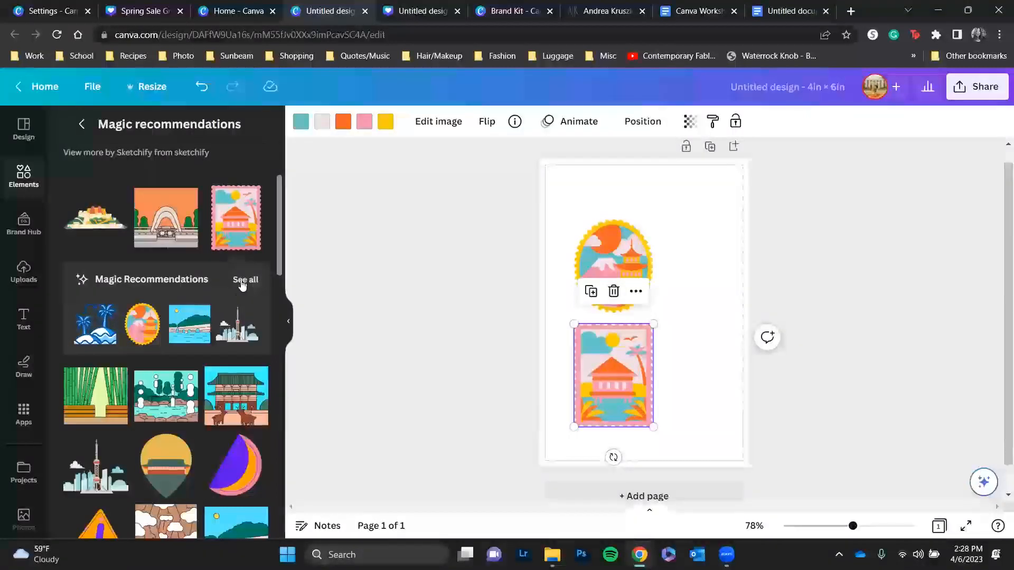
- Browse further down the recommended graphics, add the pink arched nesting doll stamp and place it at the page's right side
{"action": "scroll", "coordinate": [164, 460], "scroll_direction": "down", "scroll_amount": 4}
{"action": "scroll", "coordinate": [164, 460], "scroll_direction": "down", "scroll_amount": 10}
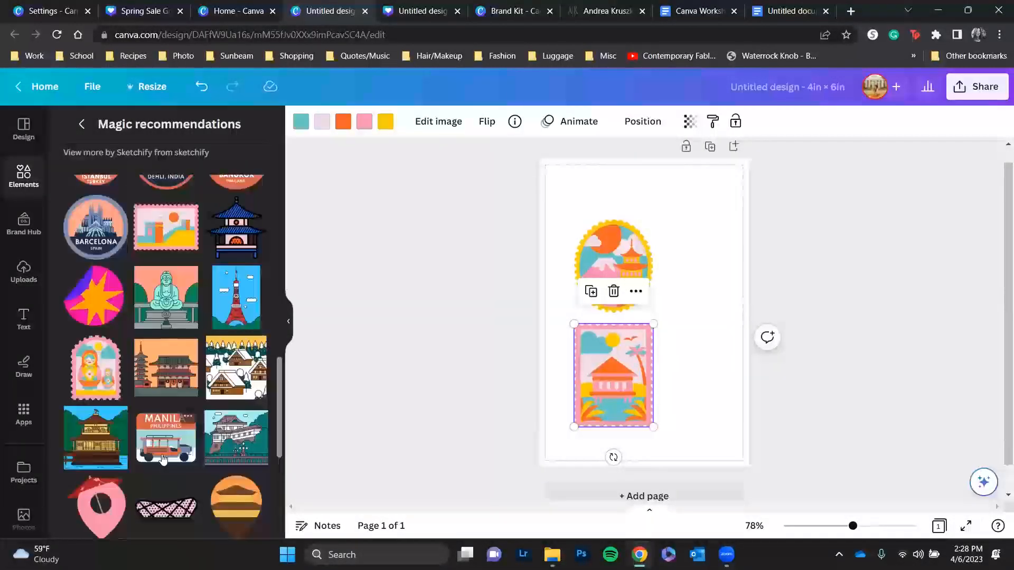
{"action": "left_click", "coordinate": [100, 375]}
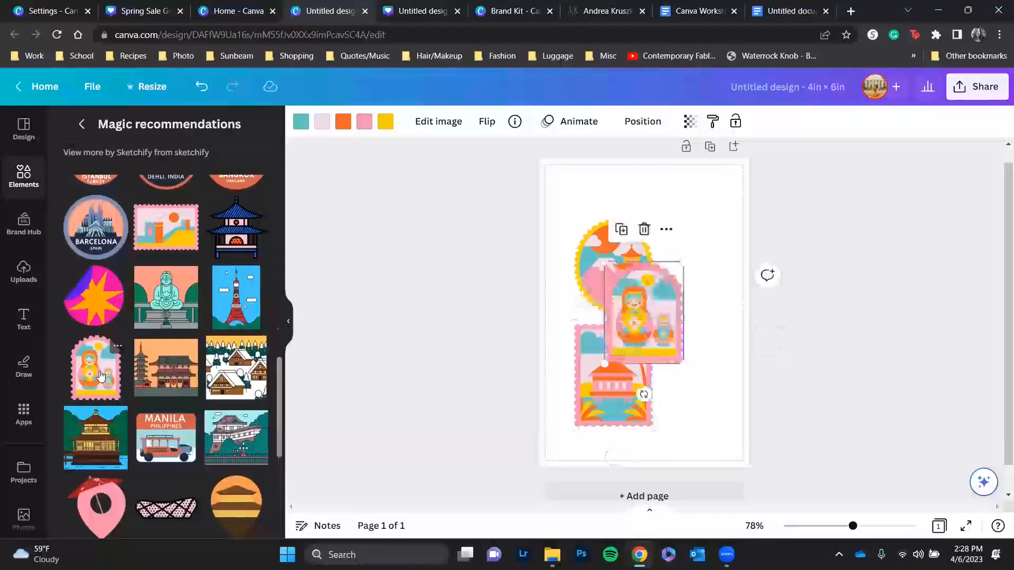
{"action": "left_click_drag", "start_coordinate": [672, 299], "coordinate": [724, 288]}
- Spread out the three stamps: oval one to the page's upper left, beach house to the lower left, nesting dolls slightly higher
{"action": "left_click_drag", "start_coordinate": [611, 290], "coordinate": [603, 249]}
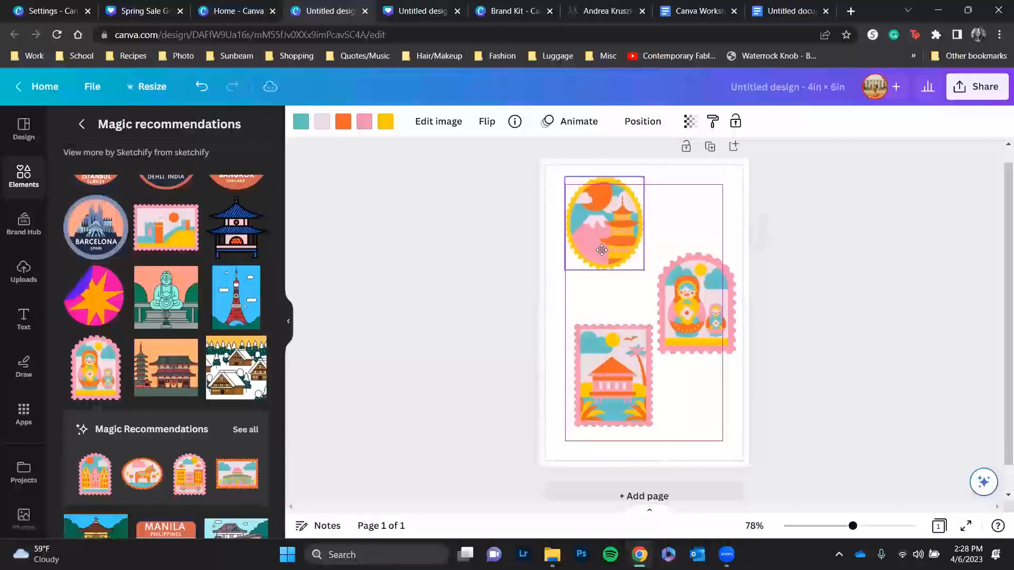
{"action": "left_click_drag", "start_coordinate": [584, 403], "coordinate": [576, 432]}
{"action": "left_click_drag", "start_coordinate": [689, 302], "coordinate": [686, 297]}
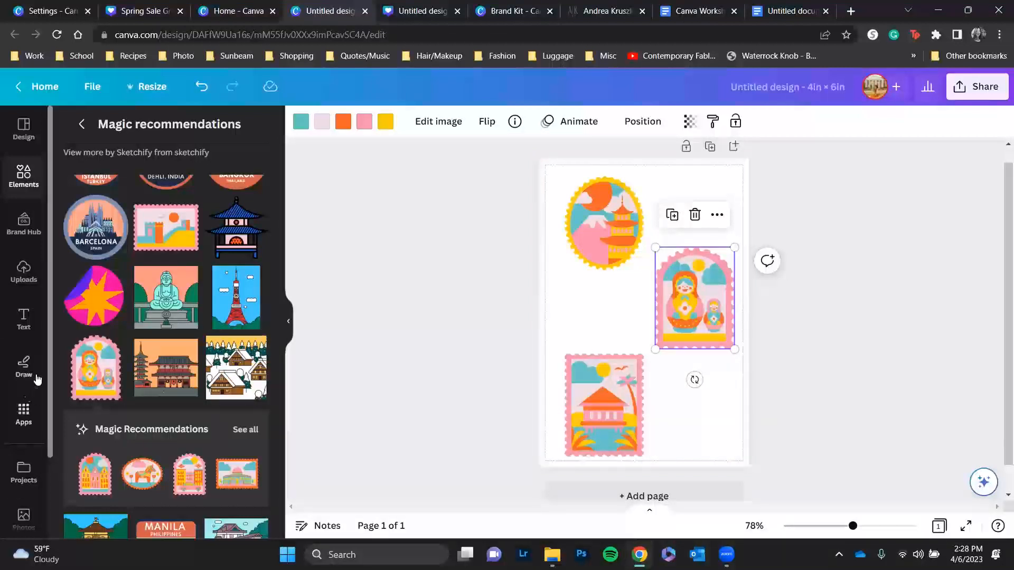
- Browse the available Canva apps and open the QR Code app for use in the design
{"action": "scroll", "coordinate": [35, 377], "scroll_direction": "down", "scroll_amount": 2}
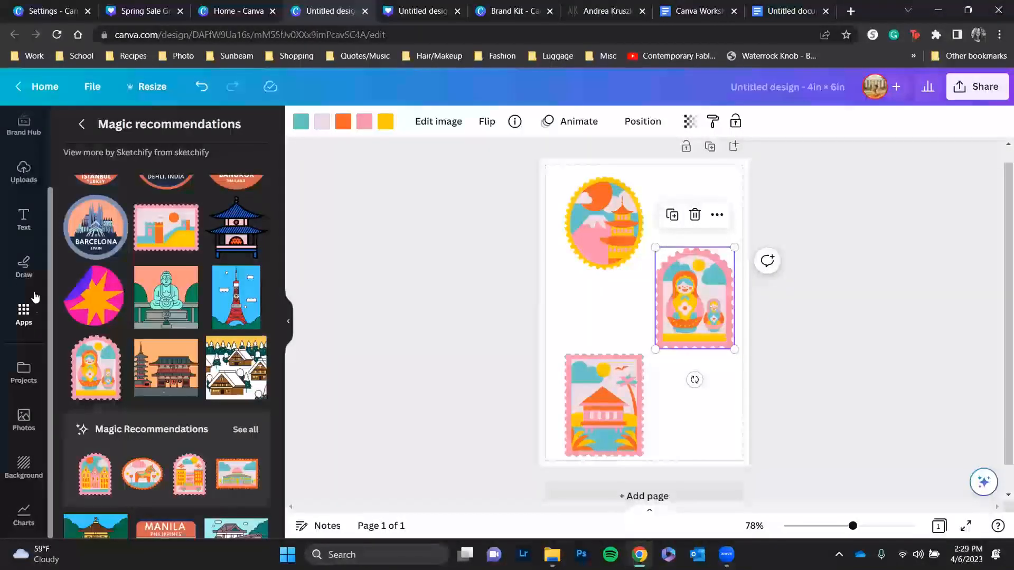
{"action": "left_click", "coordinate": [24, 316]}
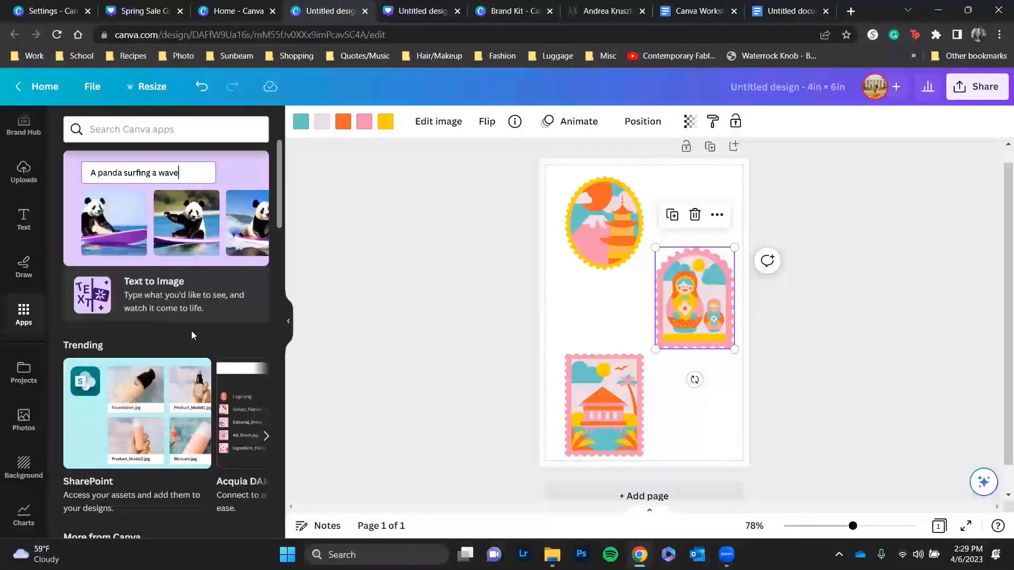
{"action": "scroll", "coordinate": [191, 335], "scroll_direction": "down", "scroll_amount": 2}
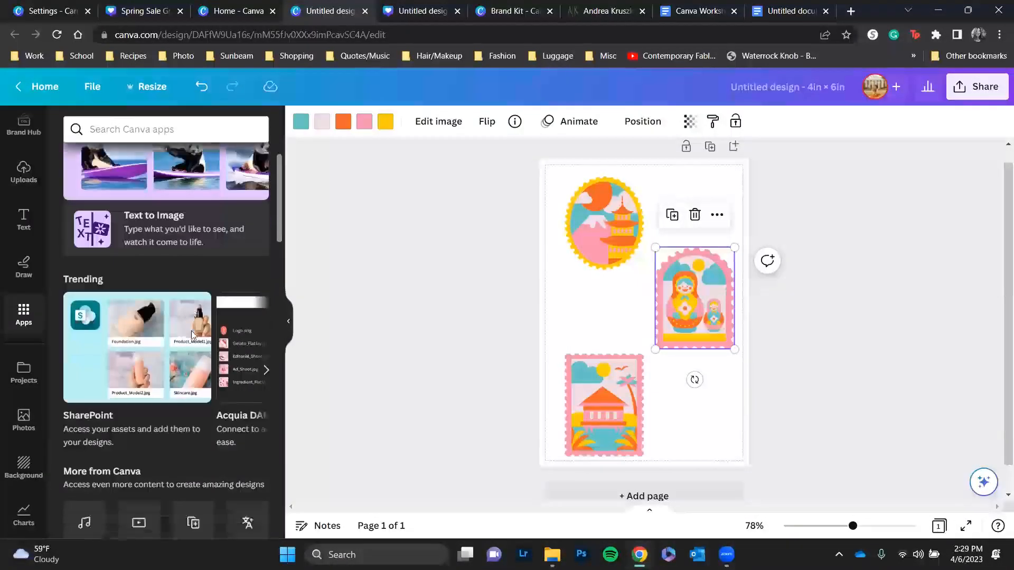
{"action": "scroll", "coordinate": [139, 211], "scroll_direction": "up", "scroll_amount": 2}
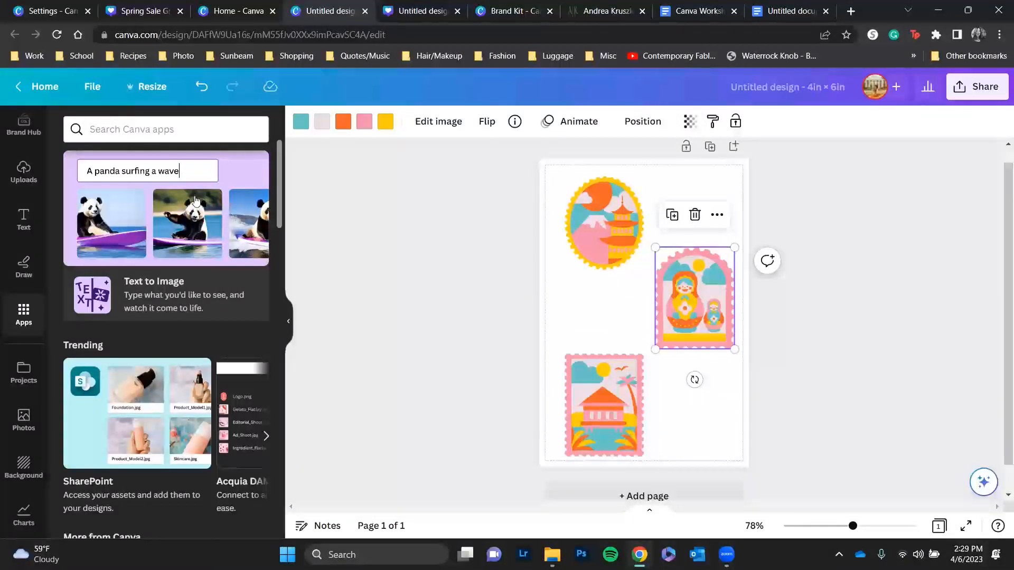
{"action": "scroll", "coordinate": [154, 311], "scroll_direction": "down", "scroll_amount": 1}
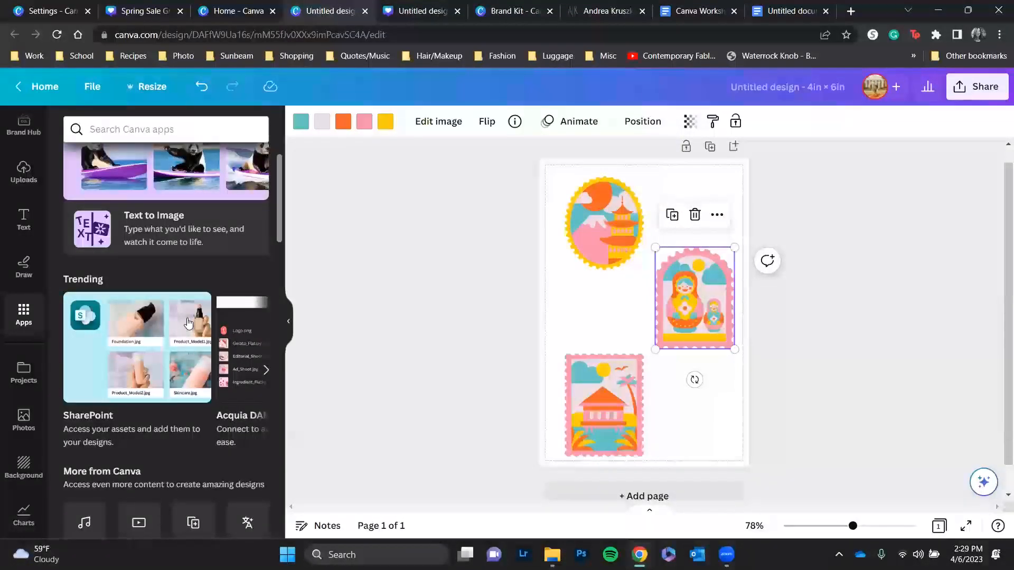
{"action": "scroll", "coordinate": [188, 323], "scroll_direction": "down", "scroll_amount": 10}
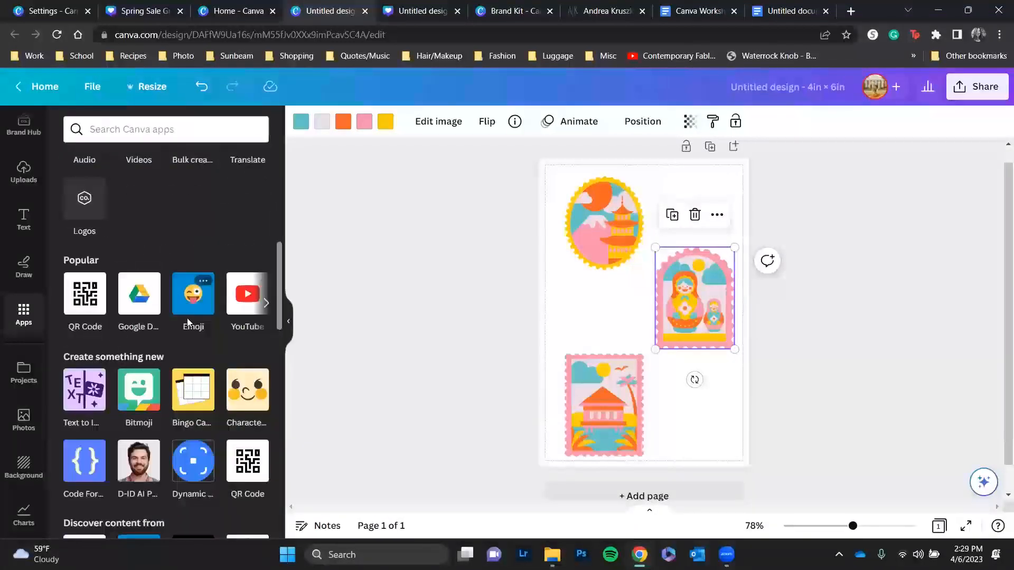
{"action": "scroll", "coordinate": [188, 323], "scroll_direction": "down", "scroll_amount": 1}
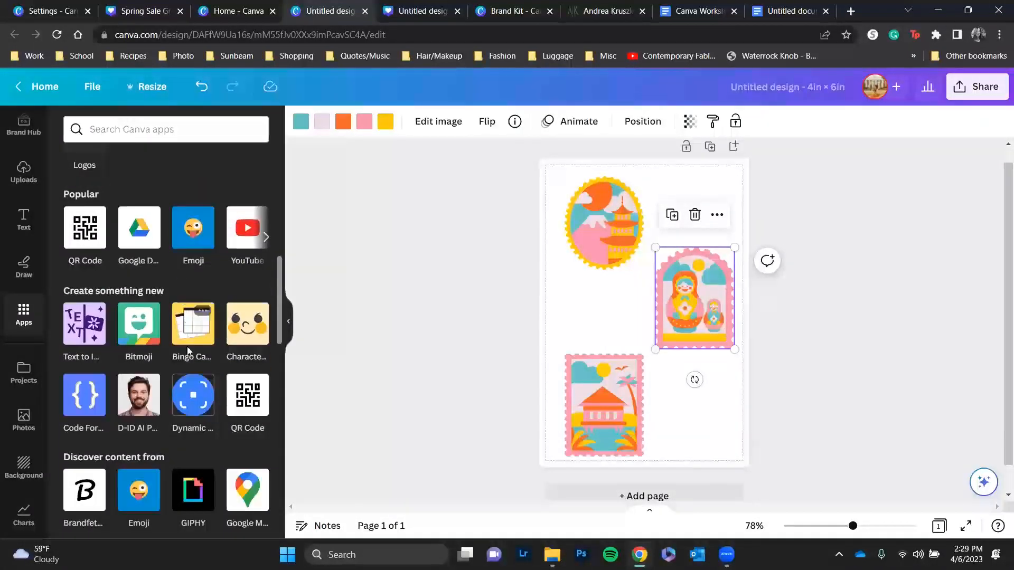
{"action": "left_click", "coordinate": [248, 405]}
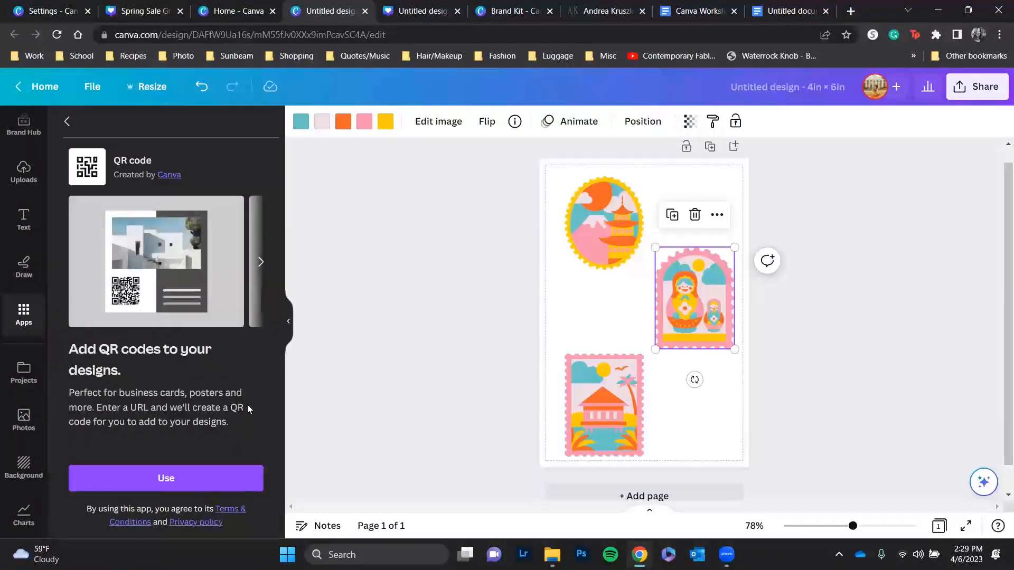
{"action": "left_click", "coordinate": [170, 479]}
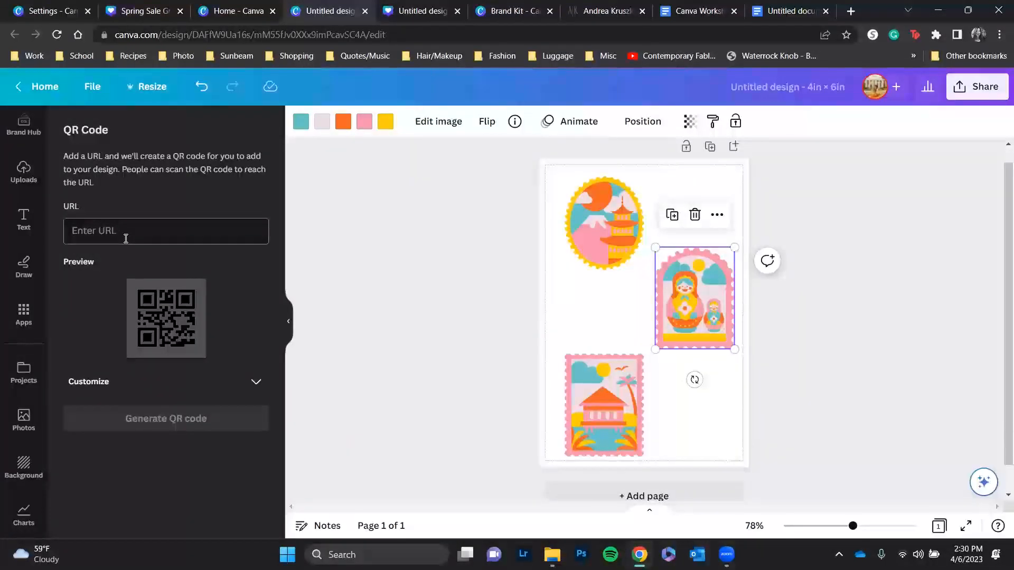
- Switch to the photography website, look over its home page and copy its web address
{"action": "left_click", "coordinate": [590, 13]}
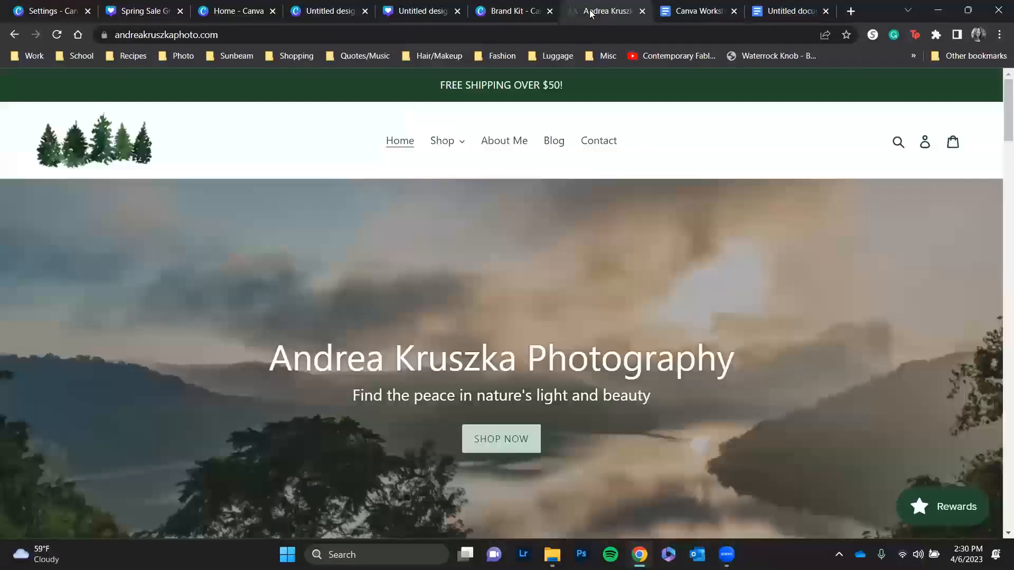
{"action": "scroll", "coordinate": [284, 325], "scroll_direction": "down", "scroll_amount": 7}
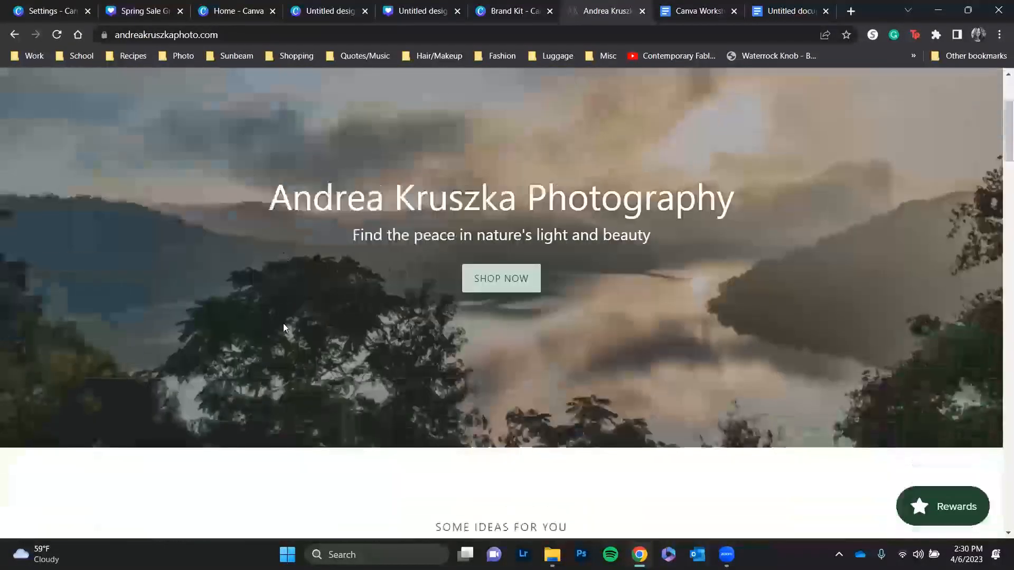
{"action": "scroll", "coordinate": [284, 328], "scroll_direction": "down", "scroll_amount": 3}
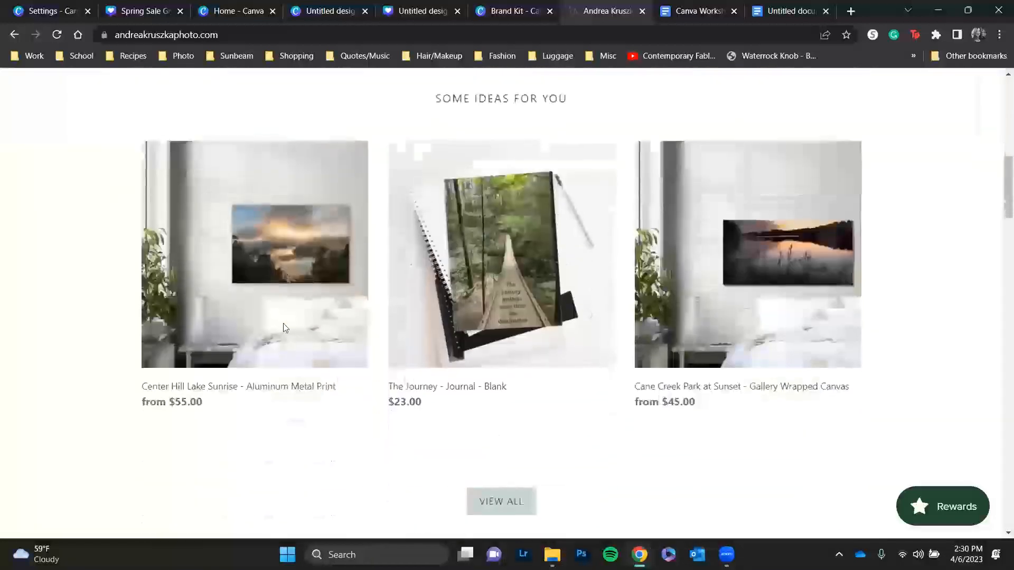
{"action": "scroll", "coordinate": [283, 327], "scroll_direction": "up", "scroll_amount": 5}
{"action": "scroll", "coordinate": [284, 329], "scroll_direction": "up", "scroll_amount": 3}
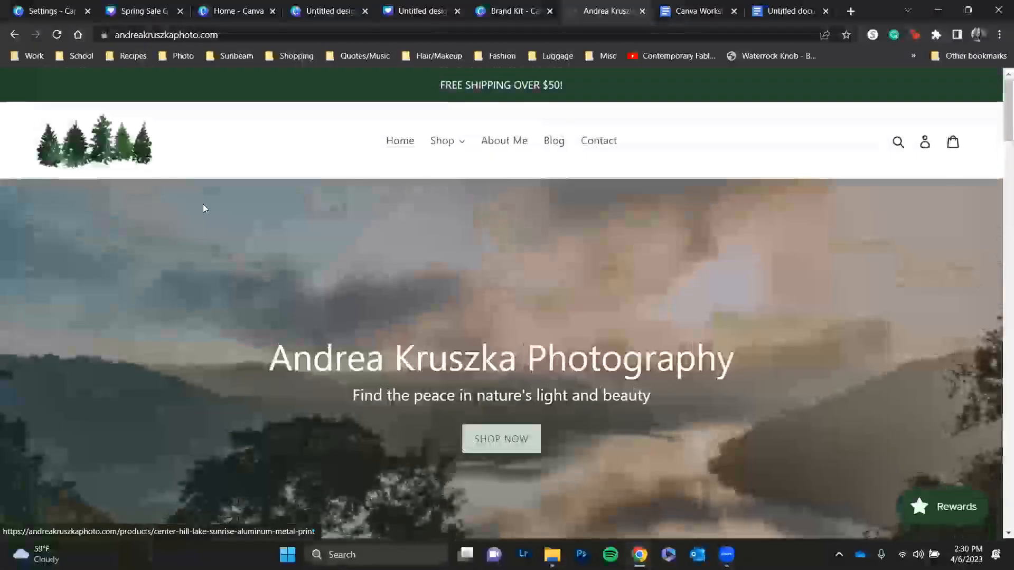
{"action": "left_click", "coordinate": [228, 36]}
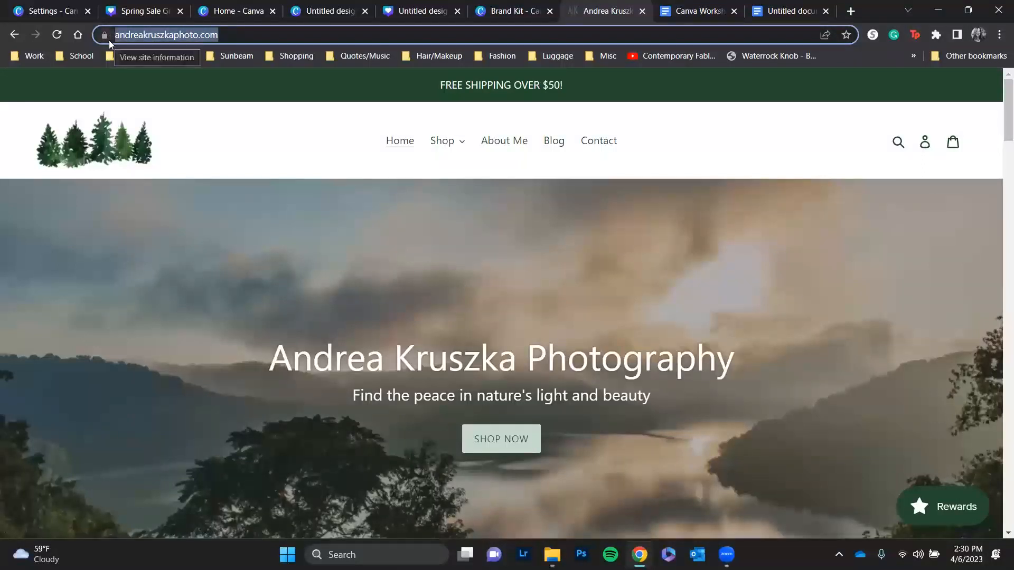
{"action": "right_click", "coordinate": [176, 36]}
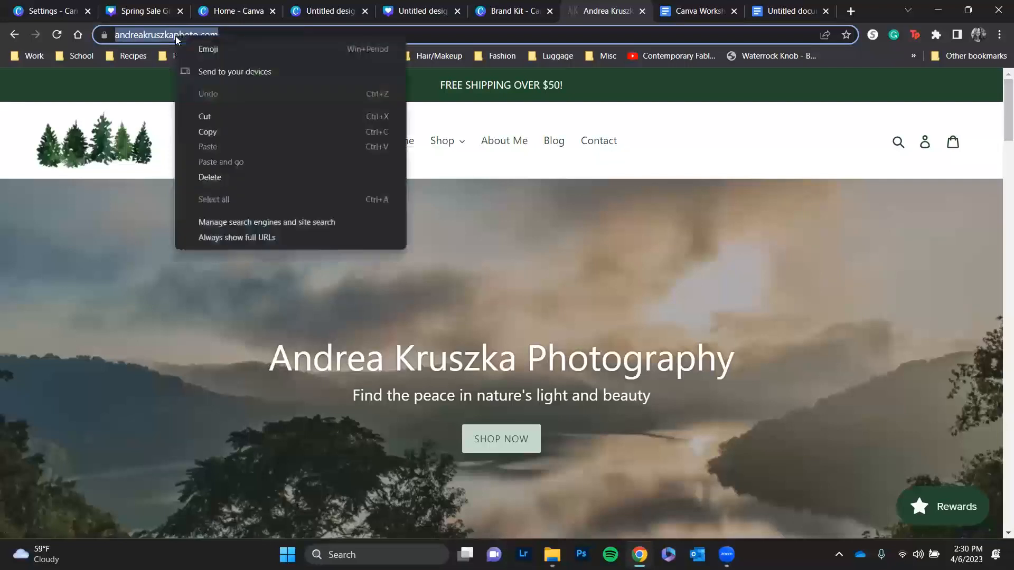
{"action": "left_click", "coordinate": [235, 131]}
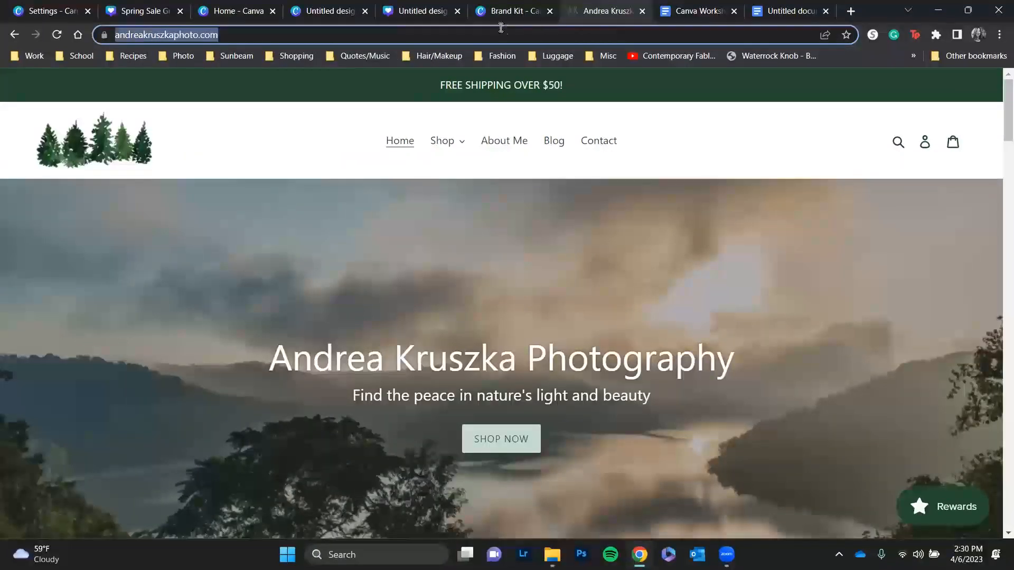
- Return to the 4 × 6 in design and generate a QR code from the copied website address
{"action": "left_click", "coordinate": [413, 13]}
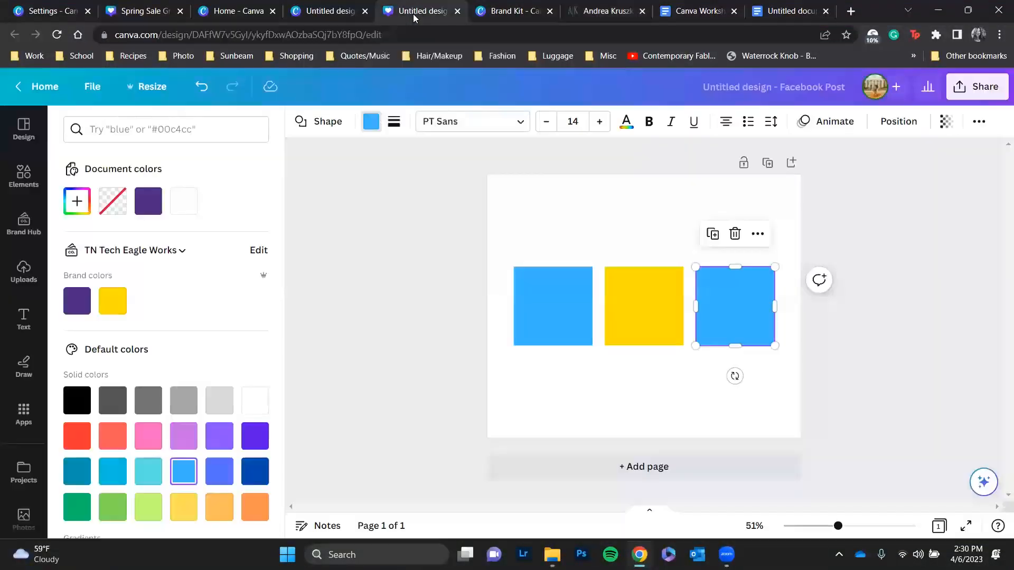
{"action": "left_click", "coordinate": [346, 16]}
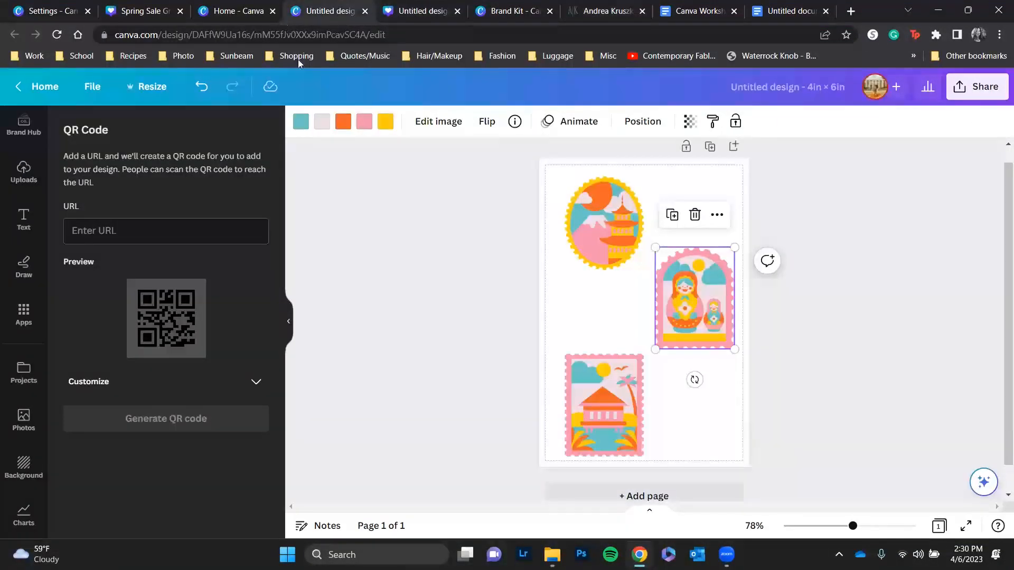
{"action": "right_click", "coordinate": [113, 229]}
{"action": "left_click", "coordinate": [156, 341]}
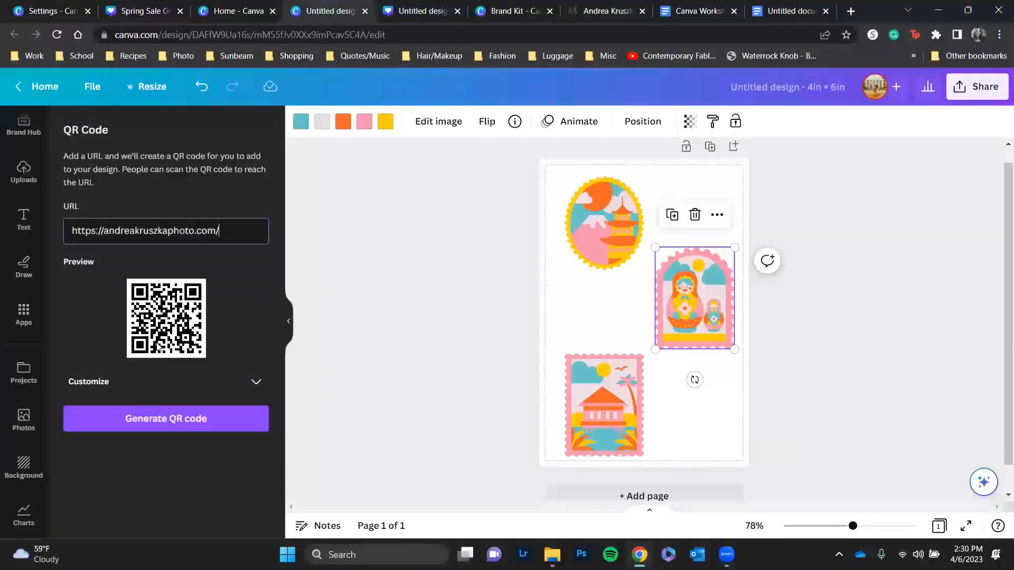
{"action": "left_click", "coordinate": [177, 425]}
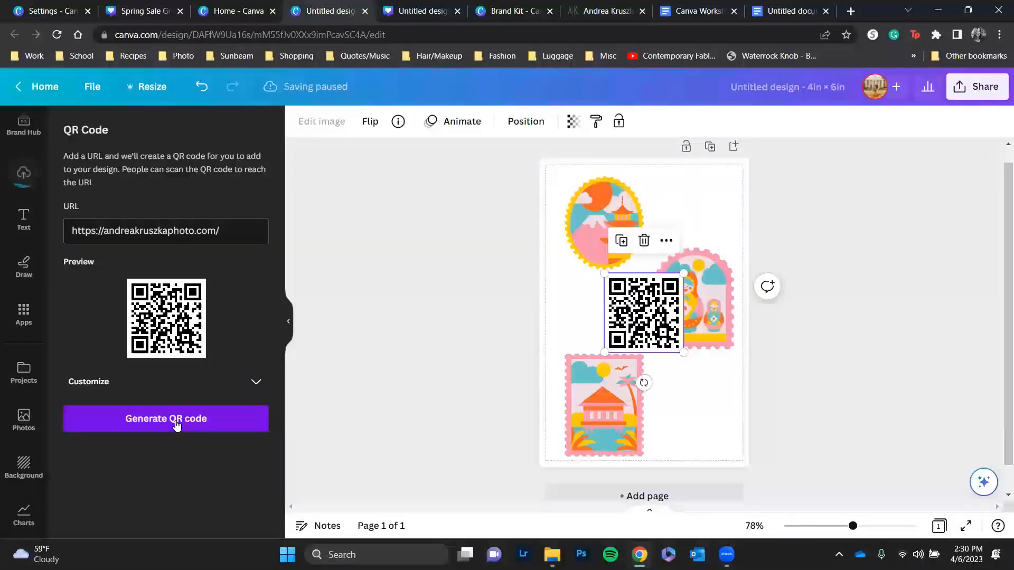
- Delete the oval Japan stamp, place the QR code in its spot and make the code slightly smaller
{"action": "left_click", "coordinate": [601, 207]}
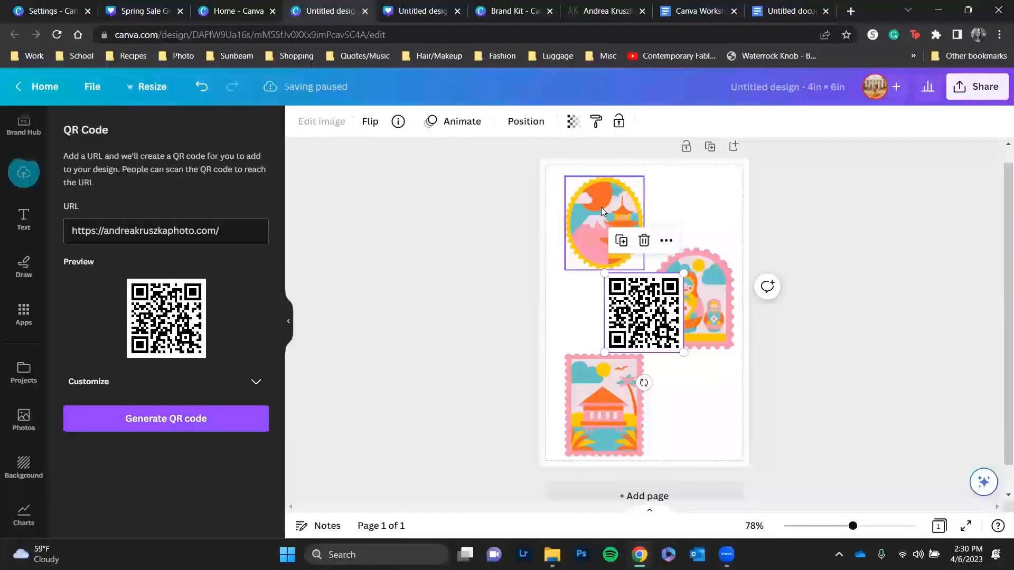
{"action": "key", "text": "Delete"}
{"action": "left_click_drag", "start_coordinate": [637, 334], "coordinate": [589, 241]}
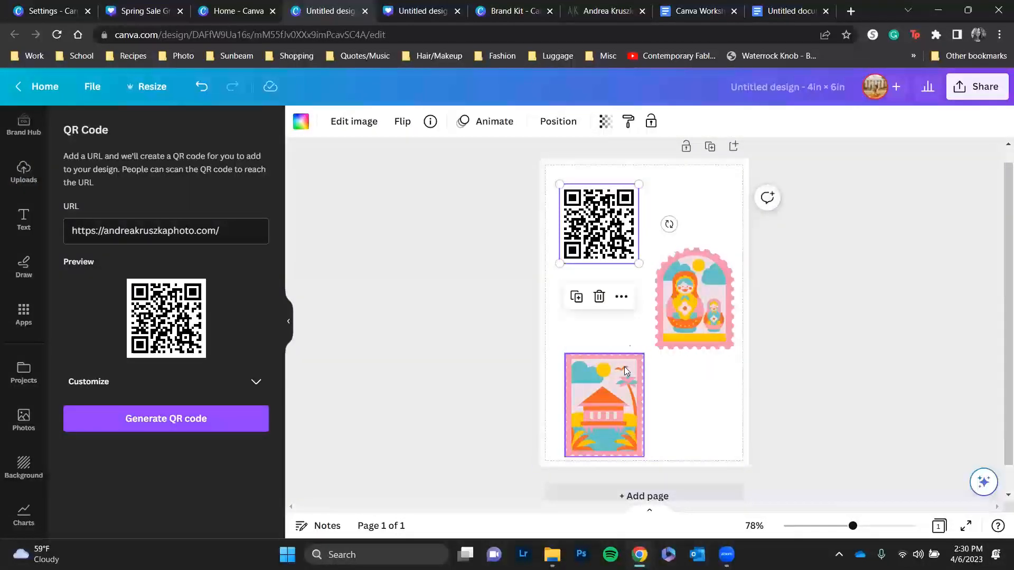
{"action": "mouse_move", "coordinate": [639, 263]}
{"action": "left_mouse_down"}
{"action": "mouse_move", "coordinate": [593, 217]}
{"action": "mouse_move", "coordinate": [667, 296]}
{"action": "mouse_move", "coordinate": [634, 266]}
{"action": "left_mouse_up"}
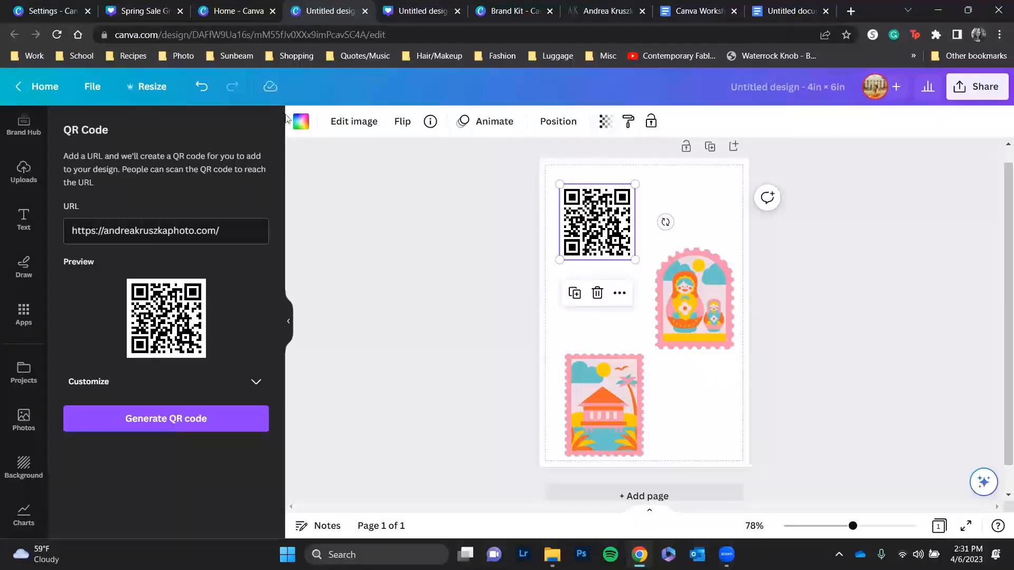
- Recolor the QR code's background orange, then change it to the purple TN Tech Eagle Works brand color
{"action": "left_click", "coordinate": [301, 122]}
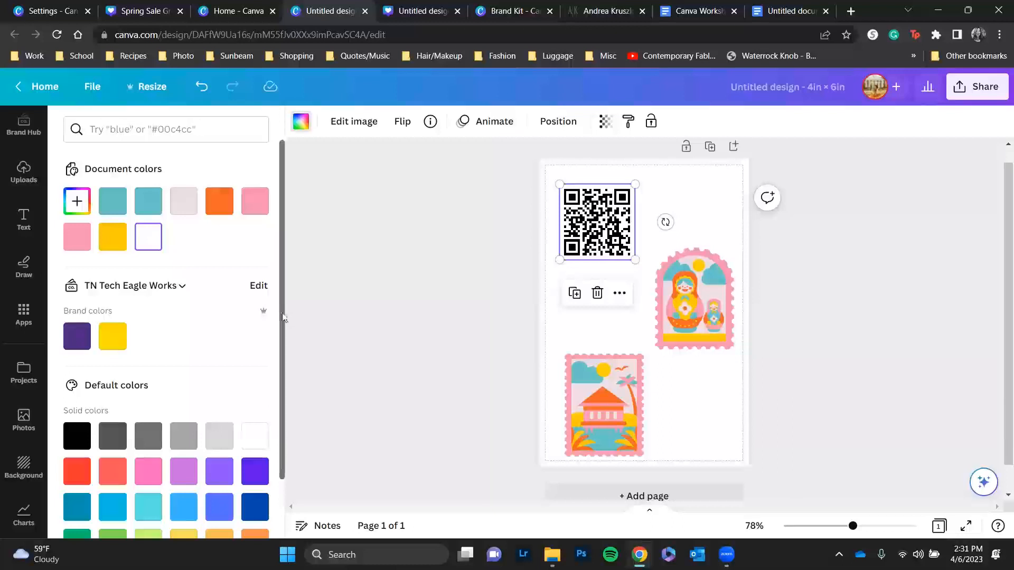
{"action": "left_click", "coordinate": [219, 202]}
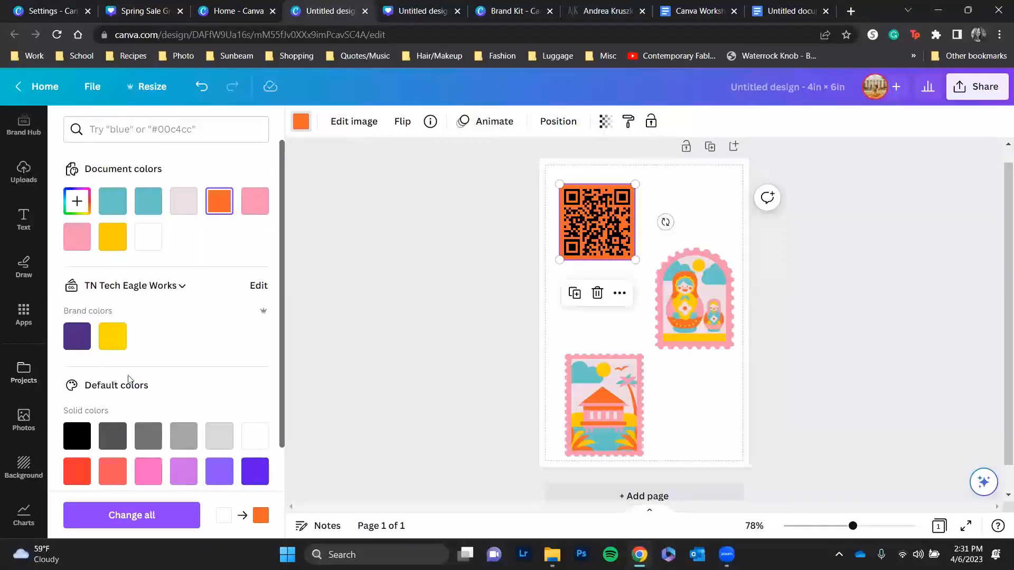
{"action": "left_click", "coordinate": [79, 341]}
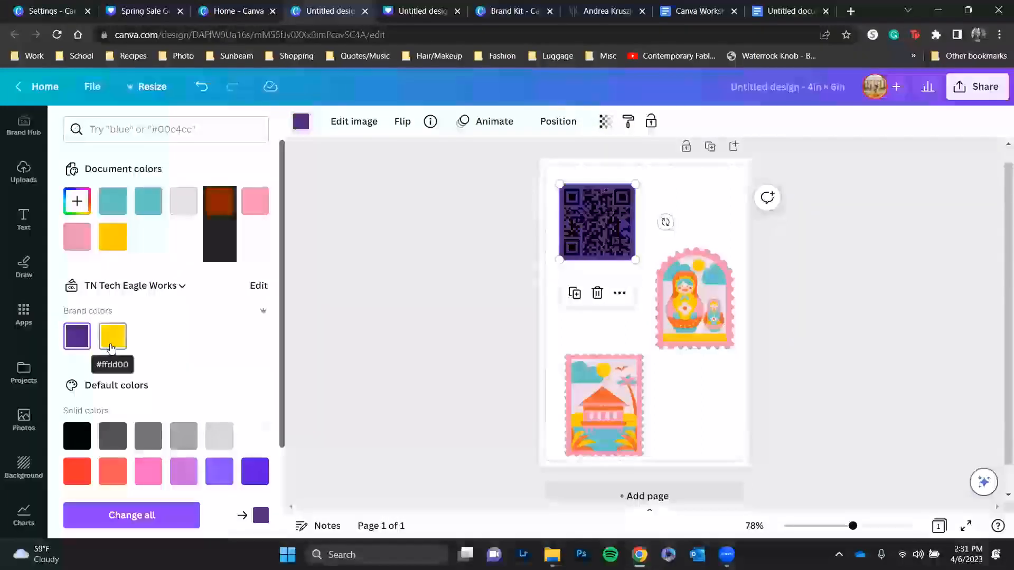
- Switch the brand kit to the photography one and recolor the QR code's background with its medium green
{"action": "left_click", "coordinate": [144, 287]}
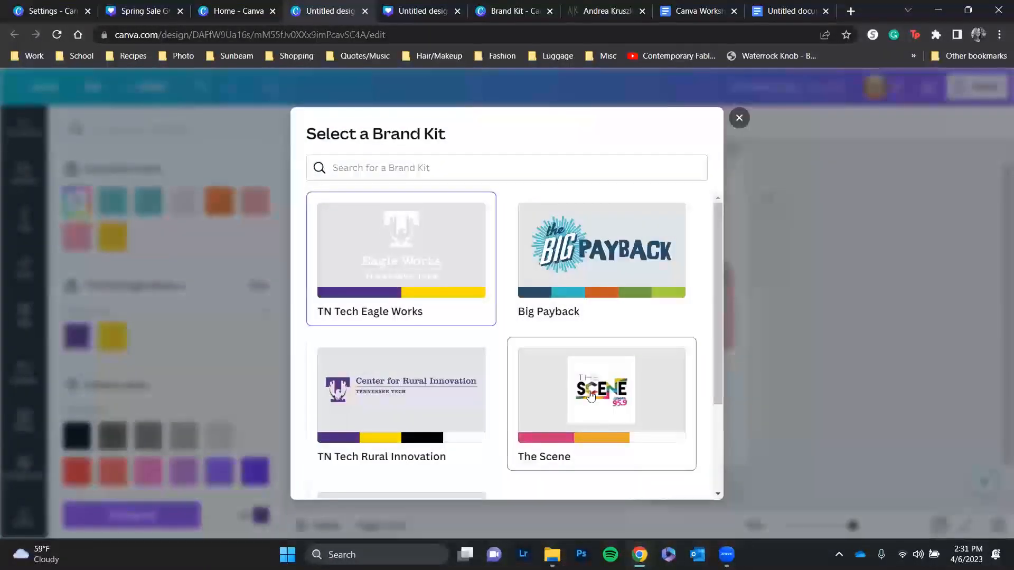
{"action": "scroll", "coordinate": [591, 397], "scroll_direction": "down", "scroll_amount": 3}
{"action": "left_click", "coordinate": [408, 427]}
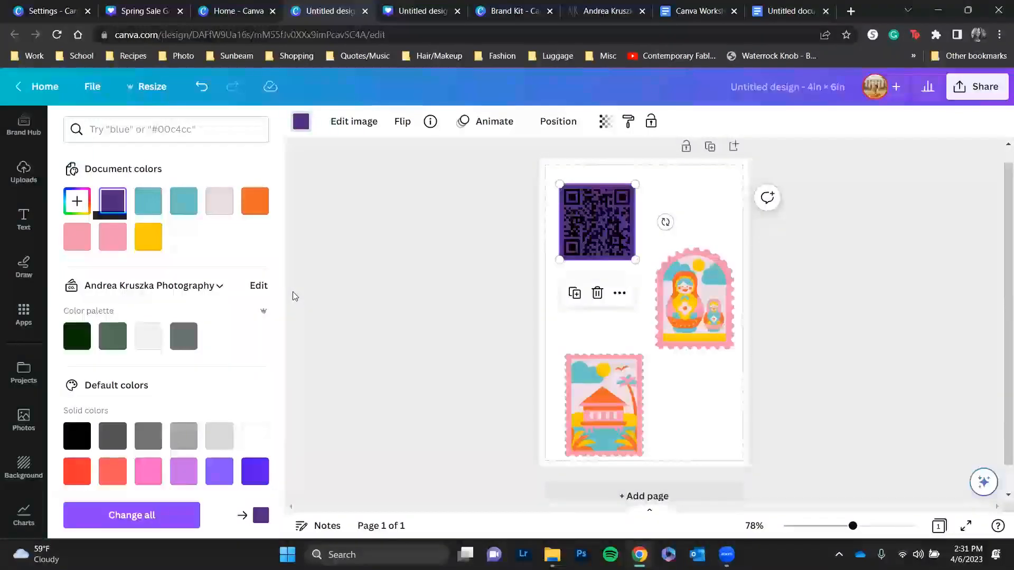
{"action": "left_click", "coordinate": [169, 291]}
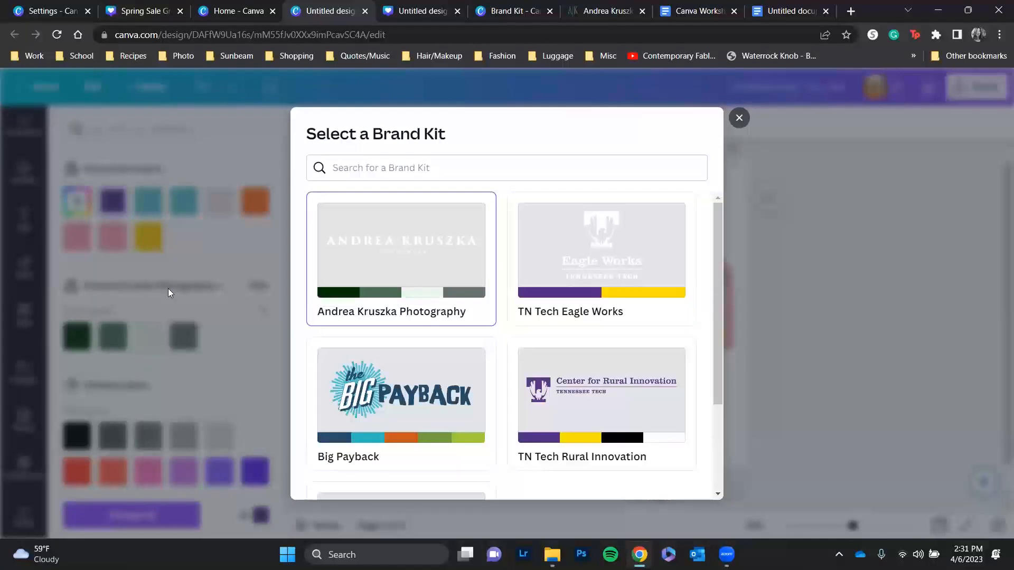
{"action": "left_click", "coordinate": [245, 341]}
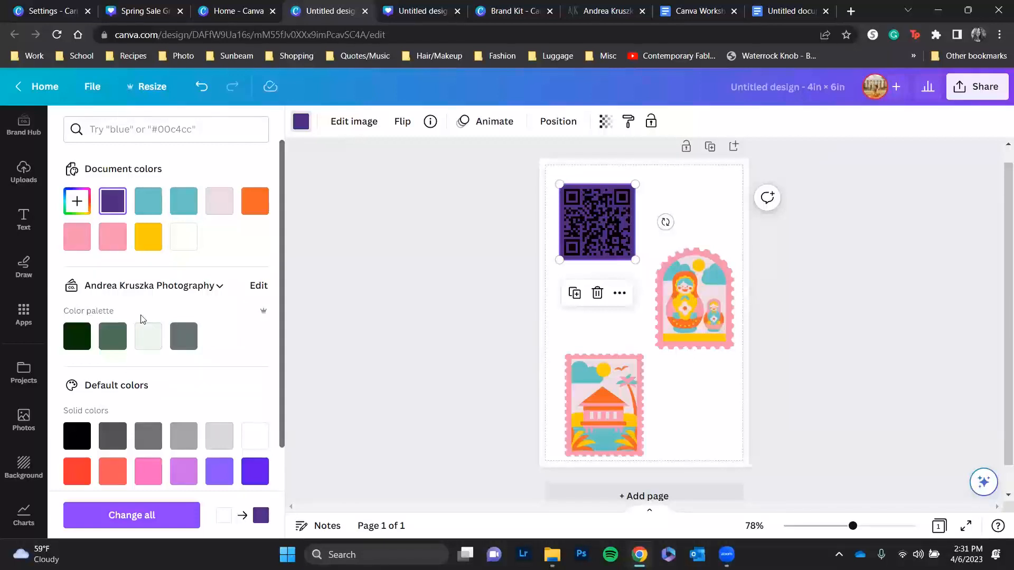
{"action": "left_click", "coordinate": [115, 343]}
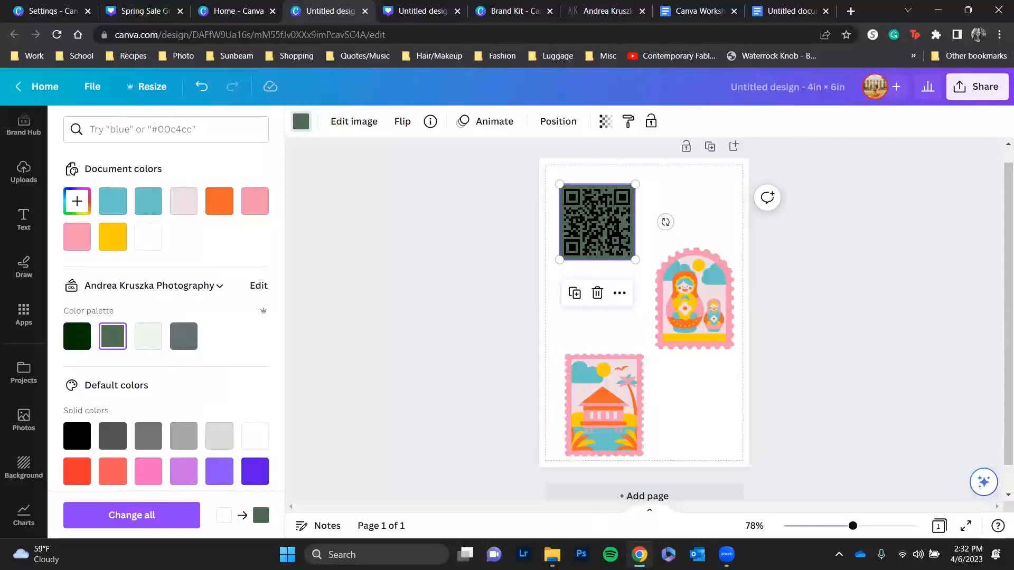
- Return to the main elements library and add the yellow pointing-hand sticker to the page
{"action": "scroll", "coordinate": [16, 180], "scroll_direction": "up", "scroll_amount": 3}
{"action": "left_click", "coordinate": [18, 183]}
{"action": "left_click", "coordinate": [19, 182]}
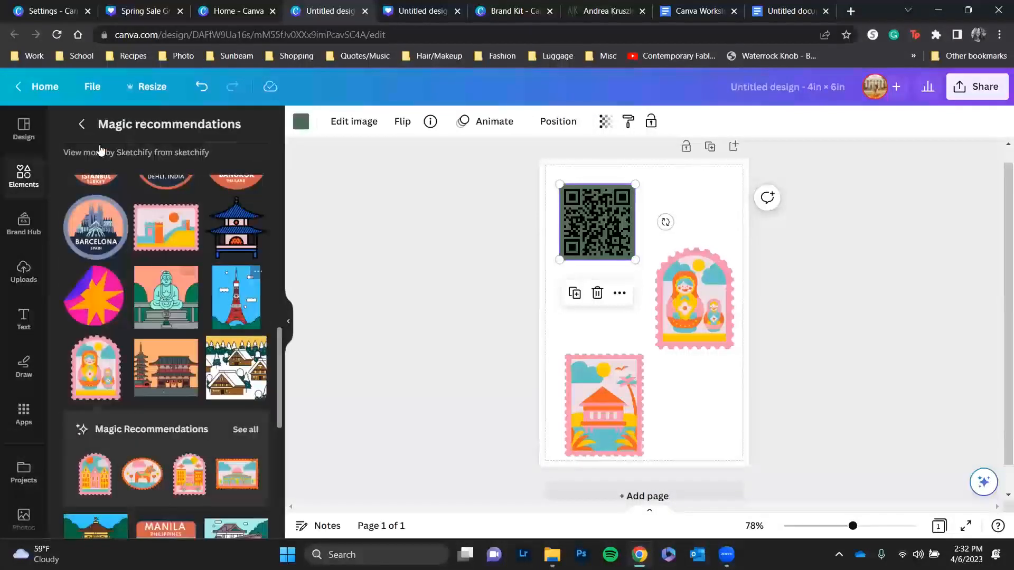
{"action": "left_click", "coordinate": [80, 125]}
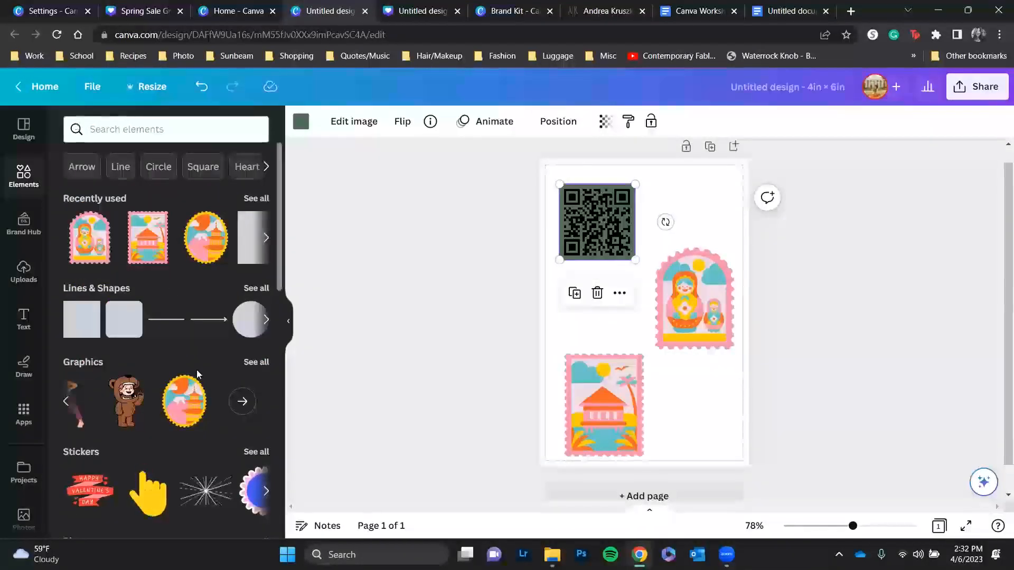
{"action": "scroll", "coordinate": [189, 343], "scroll_direction": "down", "scroll_amount": 3}
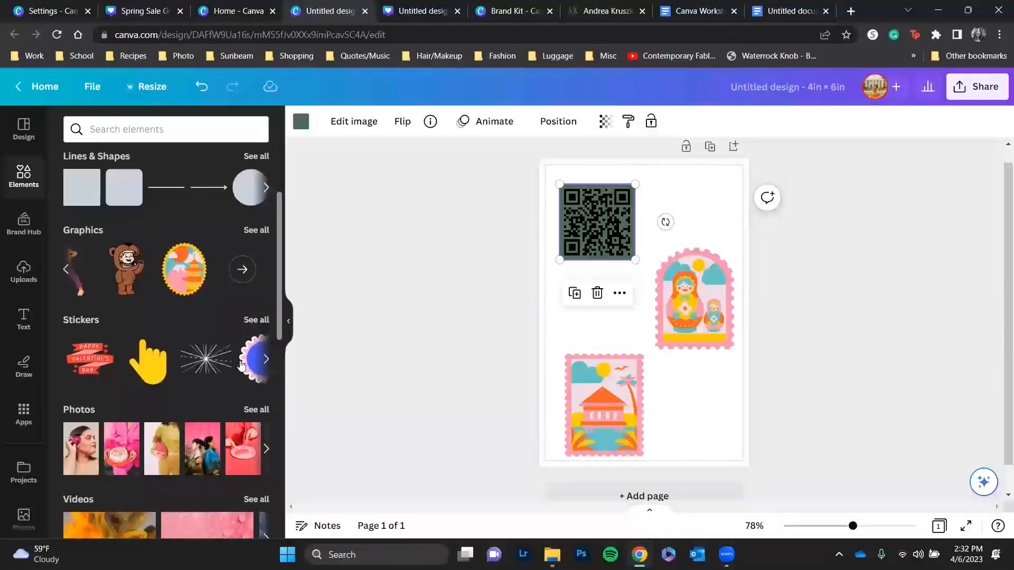
{"action": "left_click", "coordinate": [139, 368]}
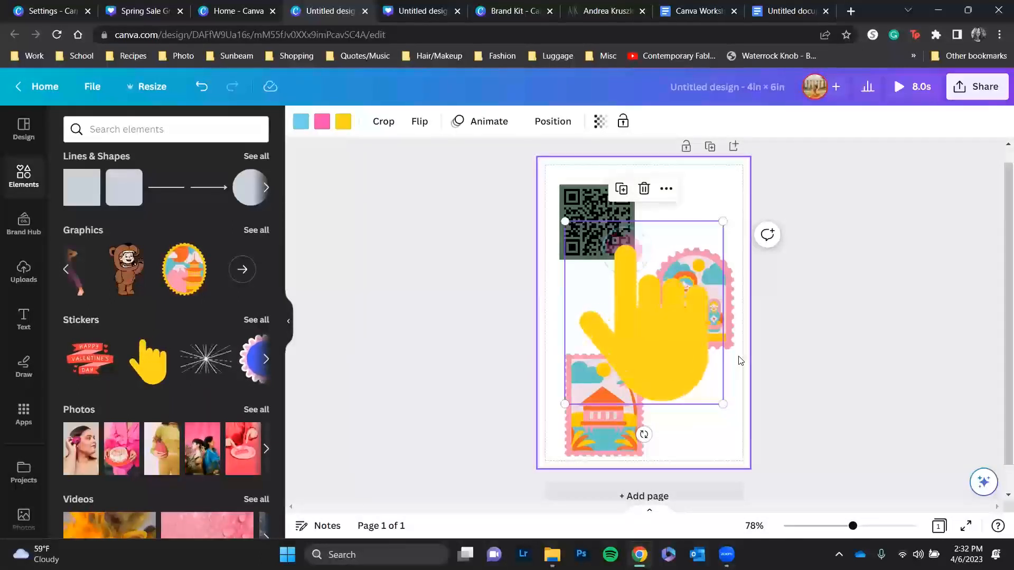
- Delete the pointing-hand sticker and the nesting doll stamp from the page
{"action": "scroll", "coordinate": [192, 459], "scroll_direction": "down", "scroll_amount": 4}
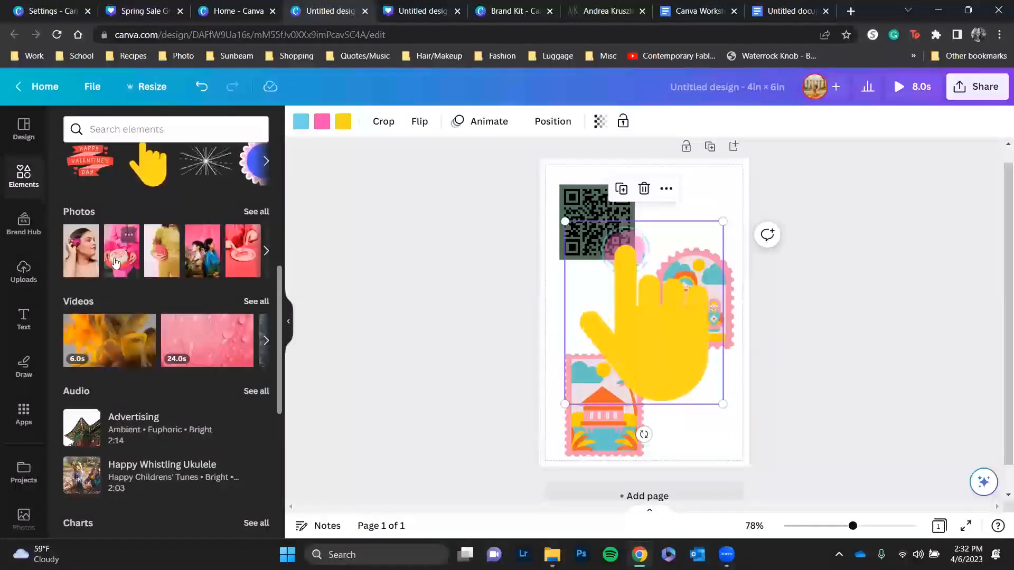
{"action": "key", "text": "Delete"}
{"action": "left_click", "coordinate": [672, 320]}
{"action": "key", "text": "Delete"}
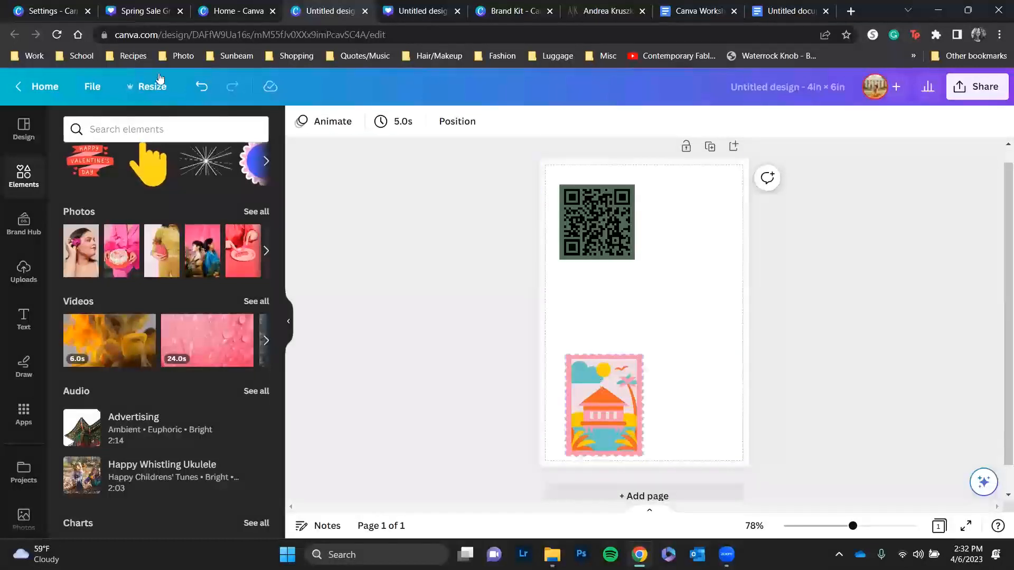
- Search the photo library for "waterfall" and add the photo of waterfalls above a blue river to the page
{"action": "left_click", "coordinate": [153, 130]}
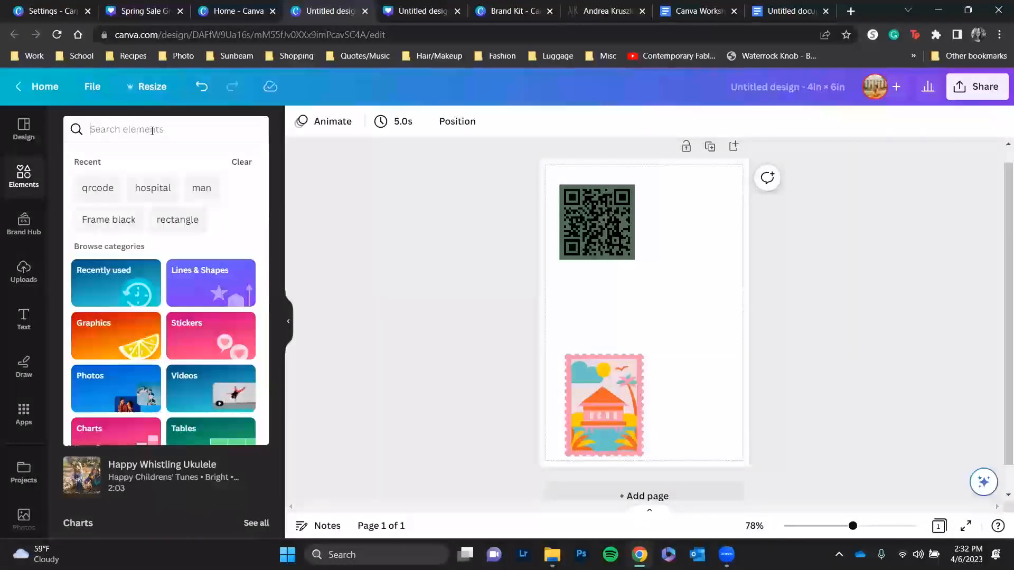
{"action": "left_click", "coordinate": [10, 333]}
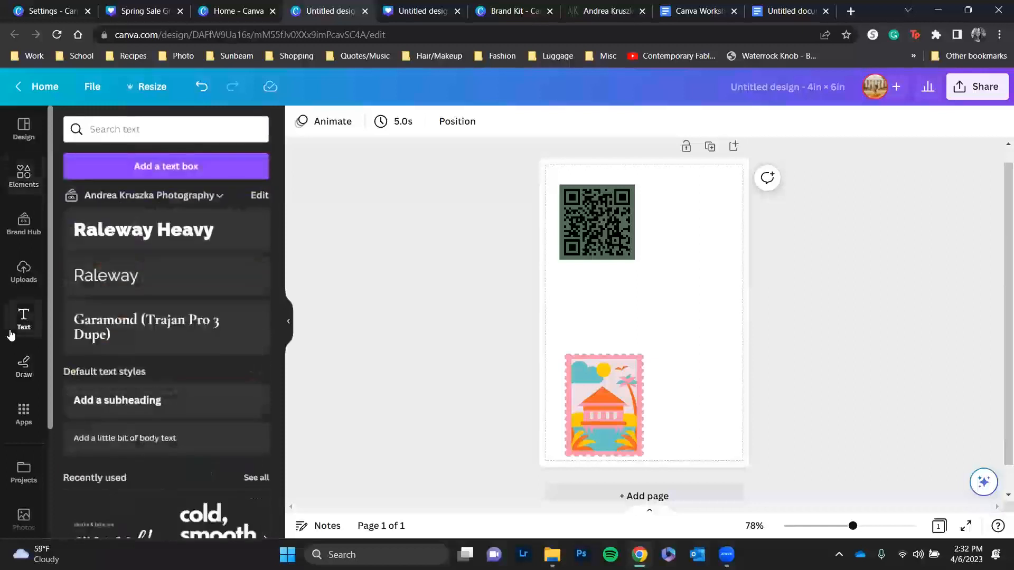
{"action": "scroll", "coordinate": [5, 341], "scroll_direction": "down", "scroll_amount": 3}
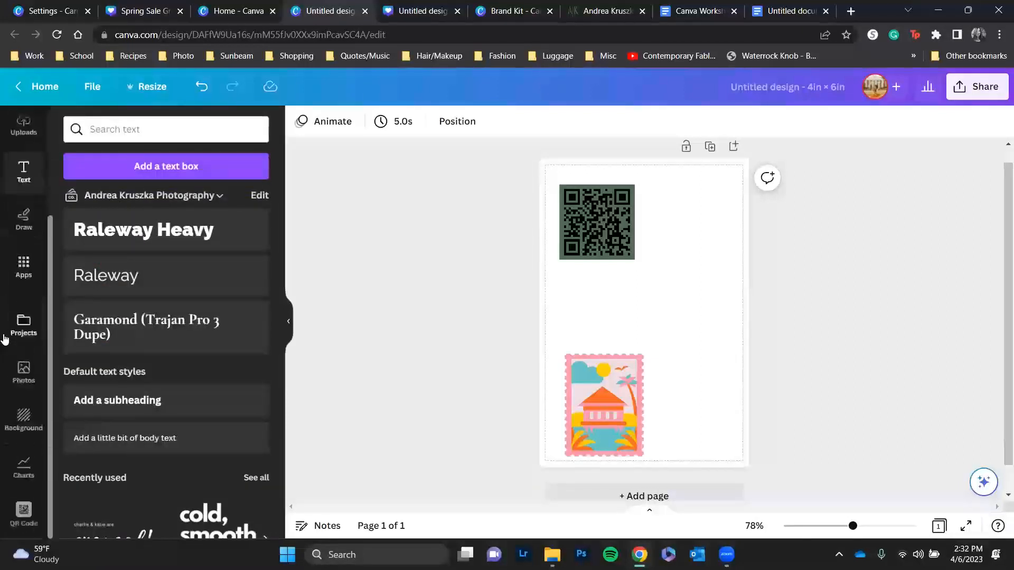
{"action": "left_click", "coordinate": [24, 369]}
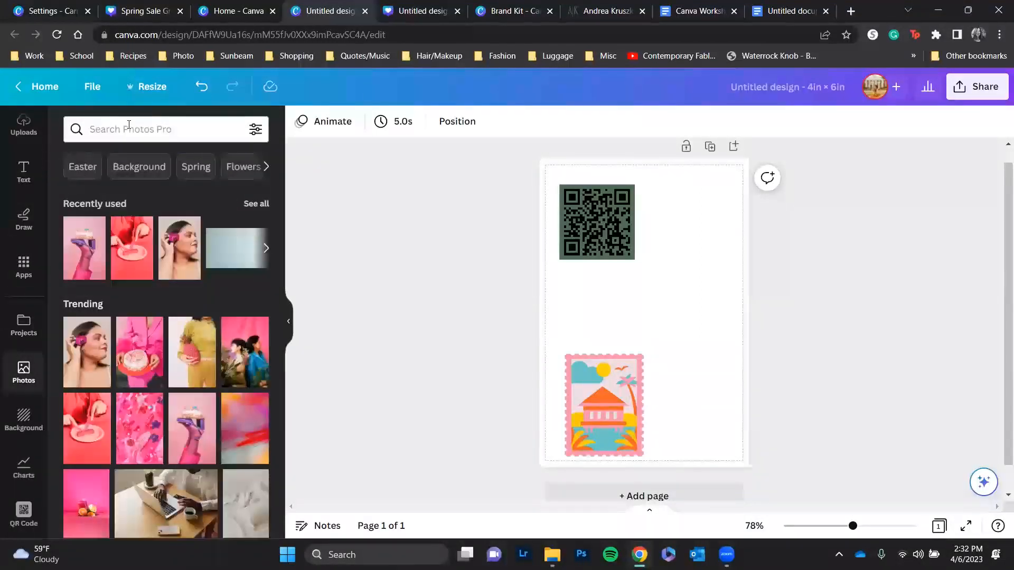
{"action": "left_click", "coordinate": [129, 126]}
{"action": "type", "text": "waterfall"}
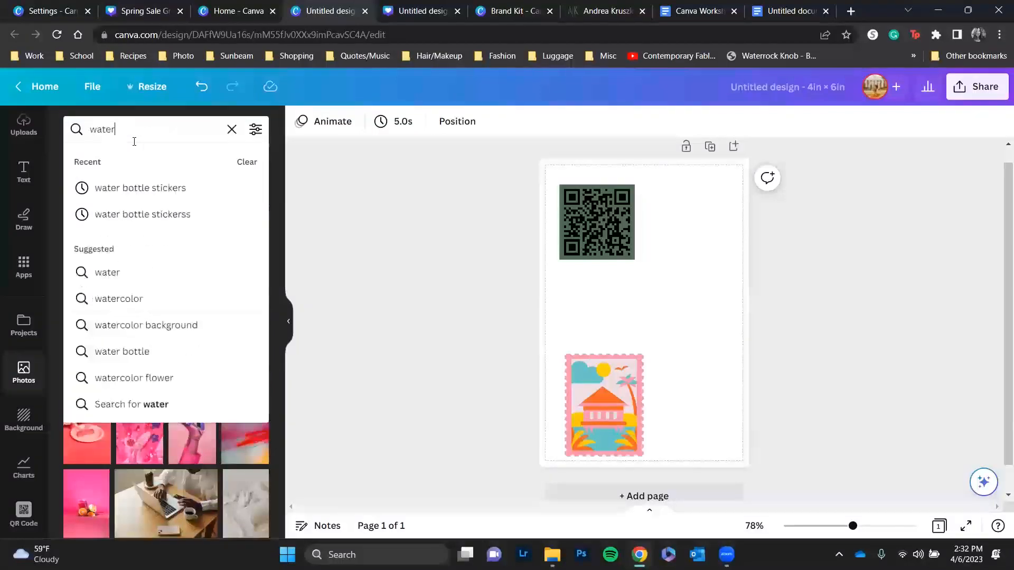
{"action": "key", "text": "Return"}
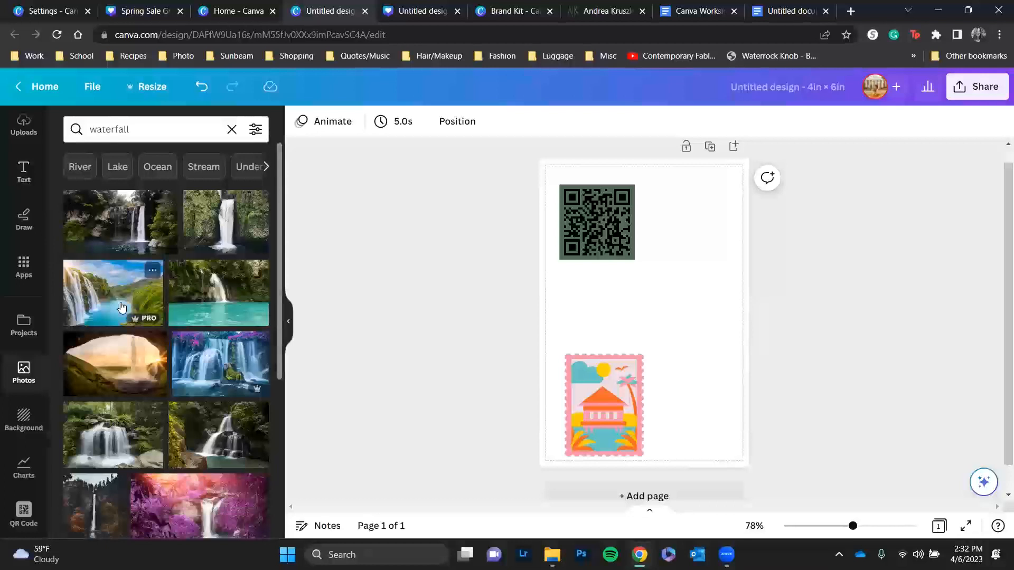
{"action": "left_click", "coordinate": [121, 307]}
- Delete the green QR code from the page
{"action": "left_click", "coordinate": [597, 225]}
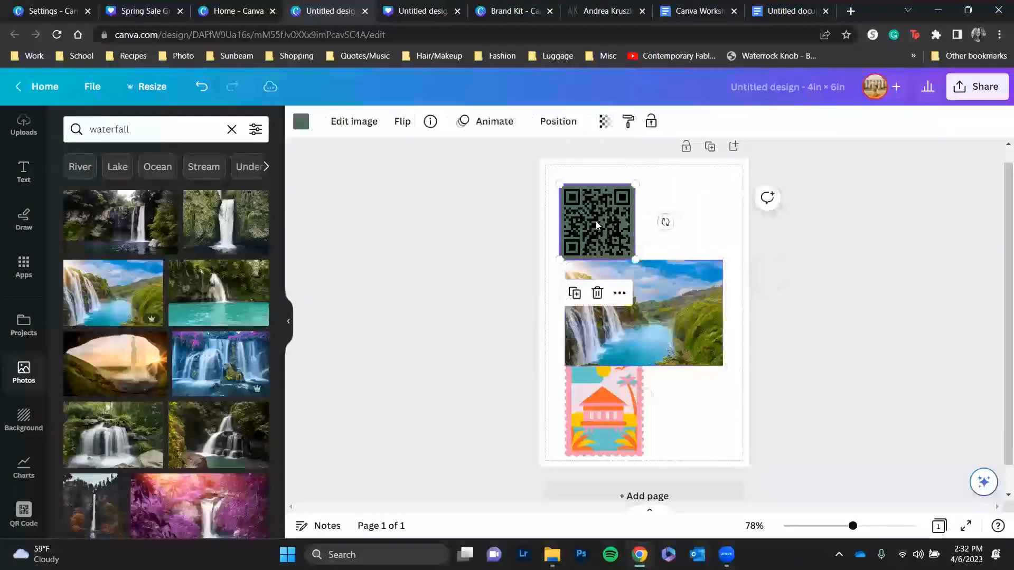
{"action": "left_click", "coordinate": [597, 293]}
- Enlarge the waterfall photo beyond the page edge, then set it as the page background
{"action": "left_click", "coordinate": [610, 285]}
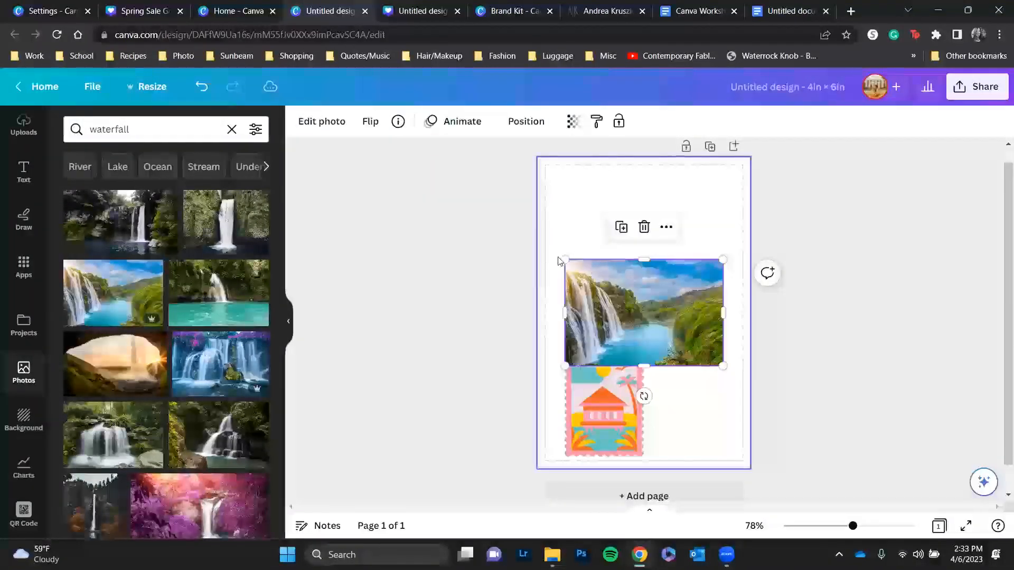
{"action": "left_click_drag", "start_coordinate": [565, 260], "coordinate": [452, 111]}
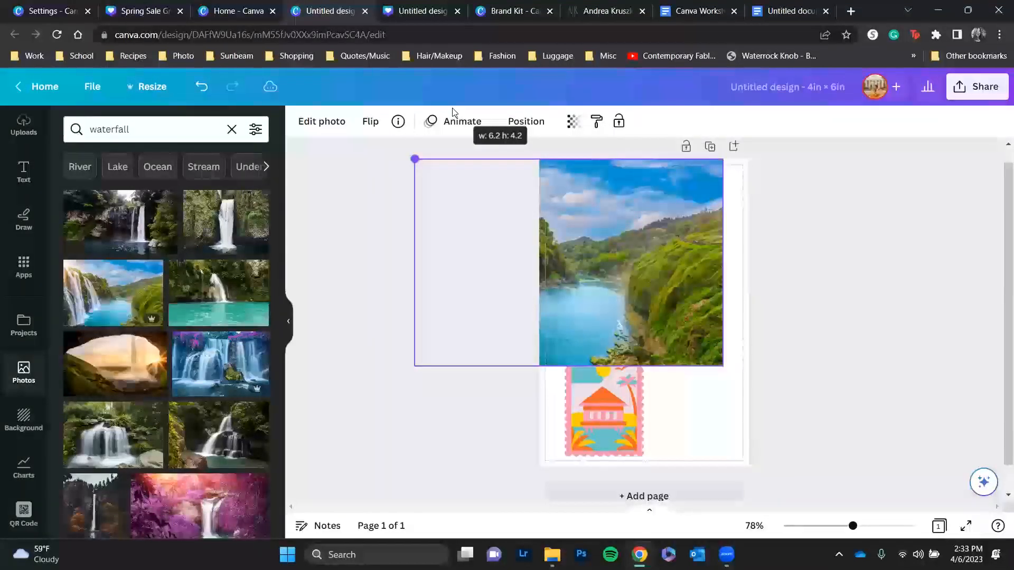
{"action": "left_click_drag", "start_coordinate": [453, 112], "coordinate": [616, 217]}
{"action": "left_click_drag", "start_coordinate": [723, 267], "coordinate": [898, 127]}
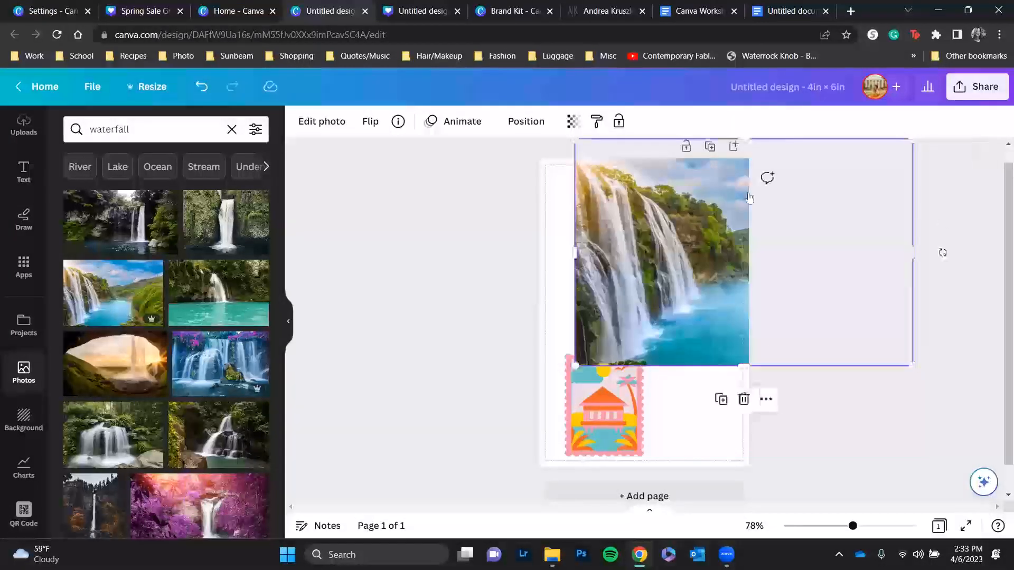
{"action": "right_click", "coordinate": [642, 252]}
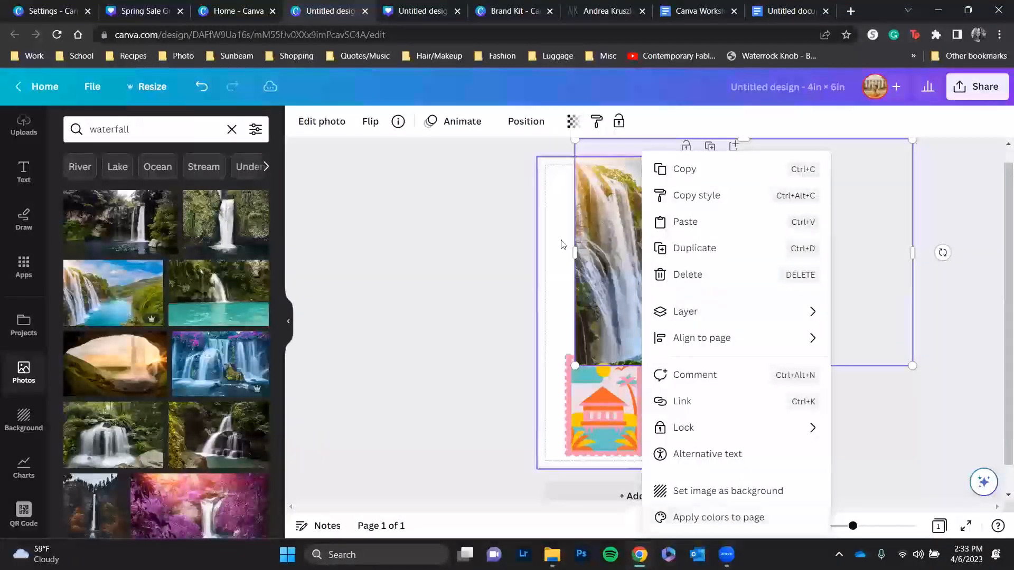
{"action": "left_click", "coordinate": [745, 497]}
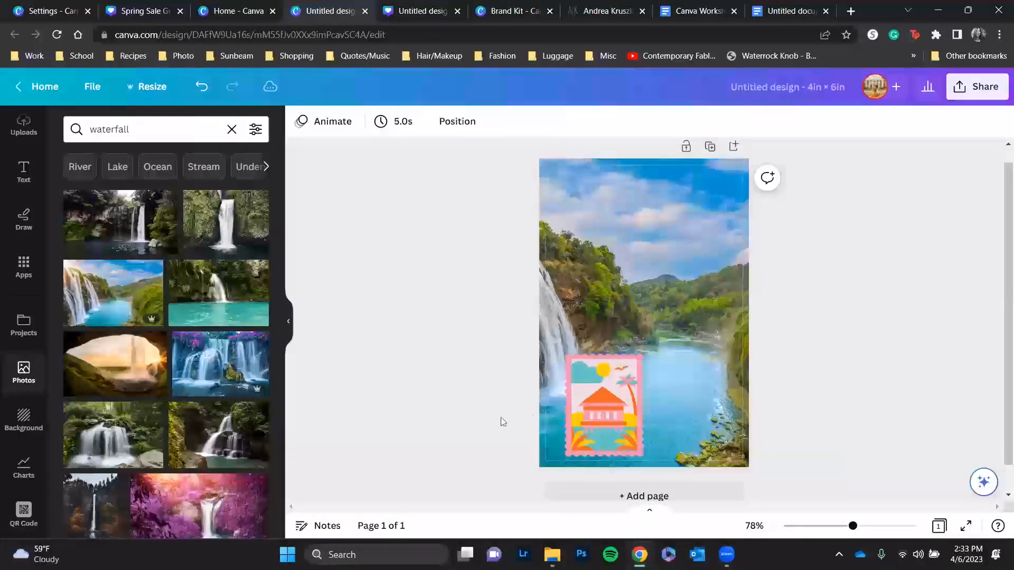
- Move the remaining stamp up into the sky, then delete it and the waterfall background to clear the page
{"action": "left_click_drag", "start_coordinate": [603, 426], "coordinate": [668, 250]}
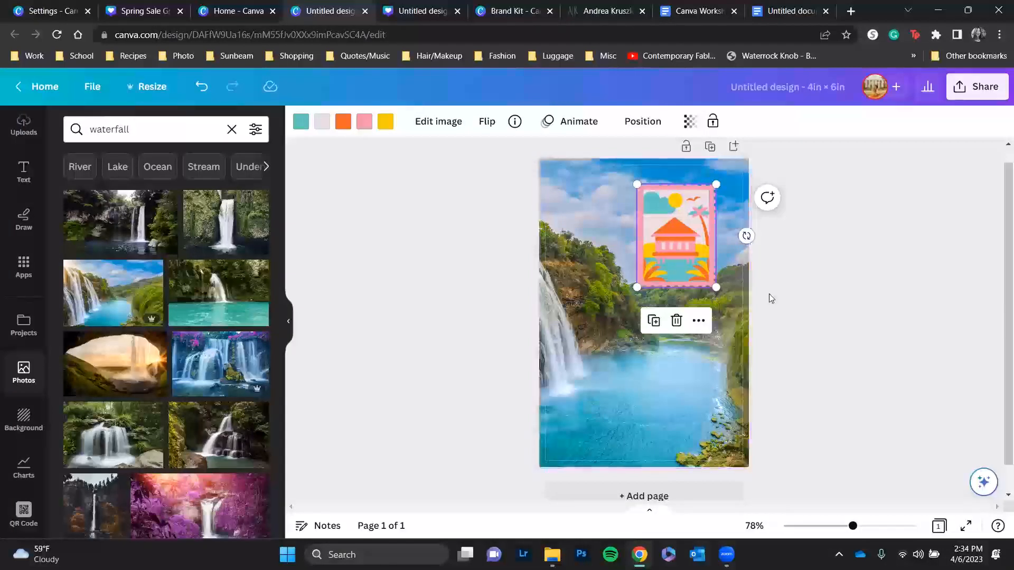
{"action": "key", "text": "Delete"}
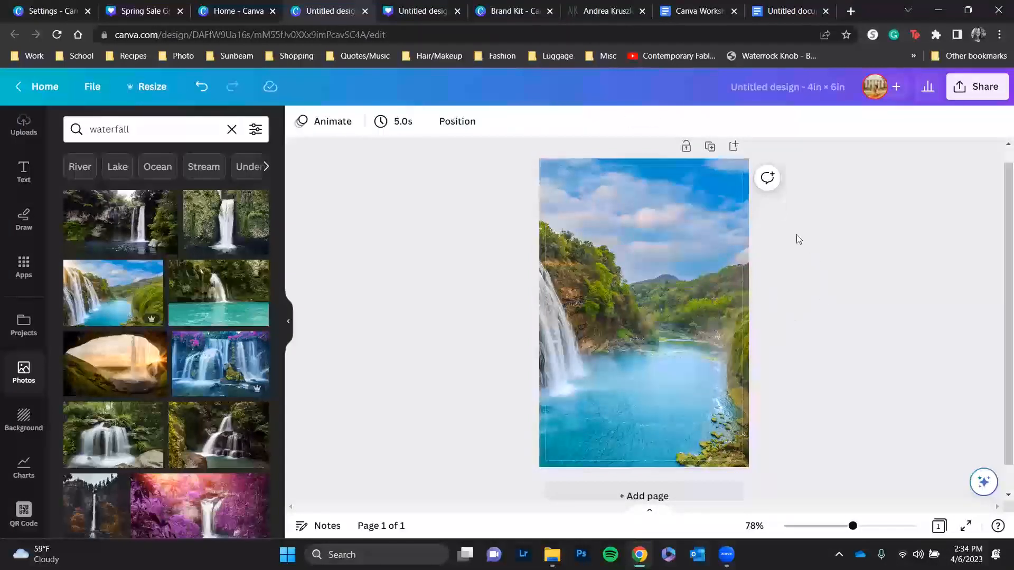
{"action": "left_click", "coordinate": [740, 257]}
{"action": "key", "text": "Delete"}
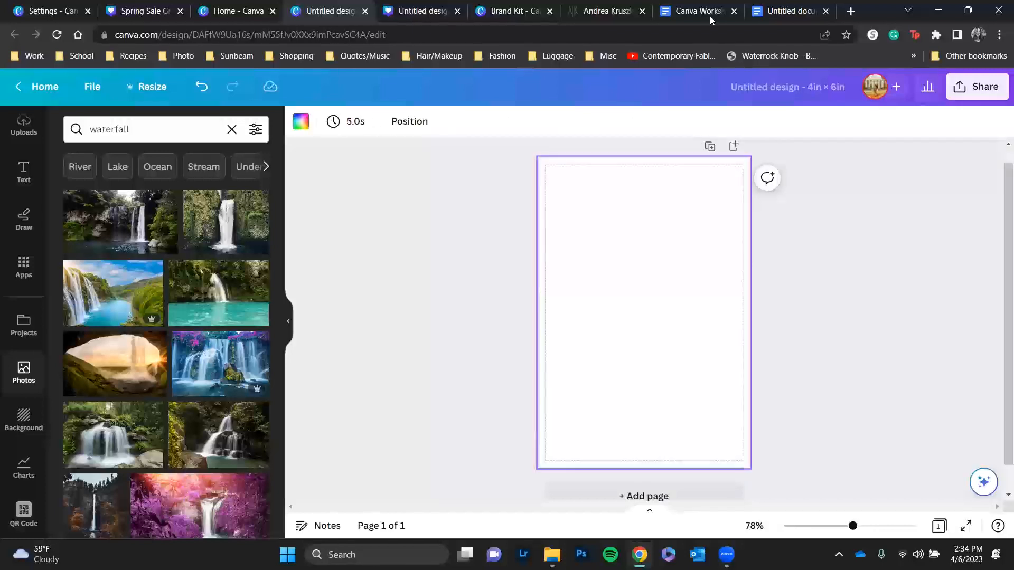
- Browse the font combinations, add the "Beach Please" one to the blank page and select its "Please" text
{"action": "left_click", "coordinate": [20, 181]}
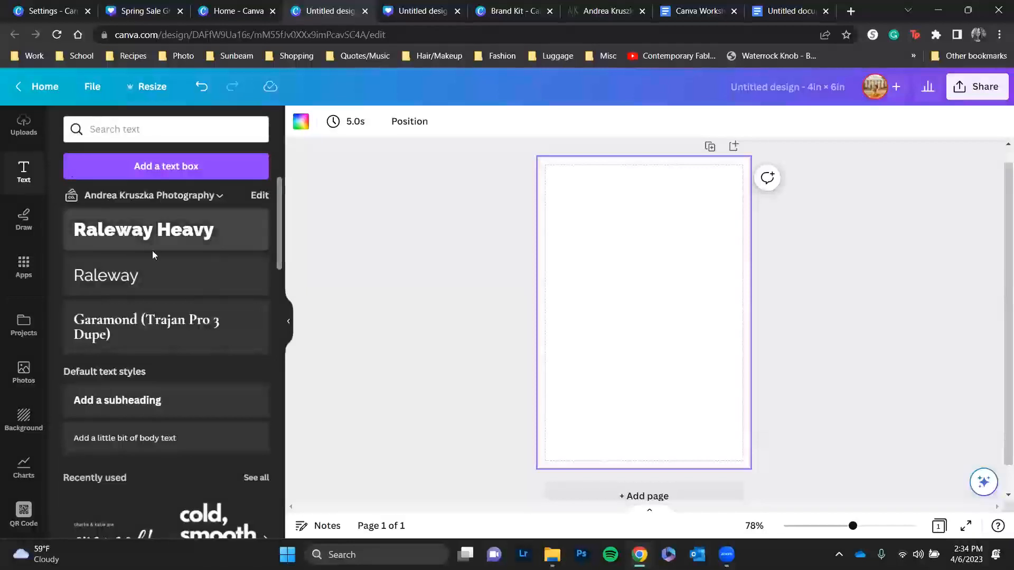
{"action": "scroll", "coordinate": [152, 250], "scroll_direction": "down", "scroll_amount": 3}
{"action": "scroll", "coordinate": [220, 407], "scroll_direction": "down", "scroll_amount": 2}
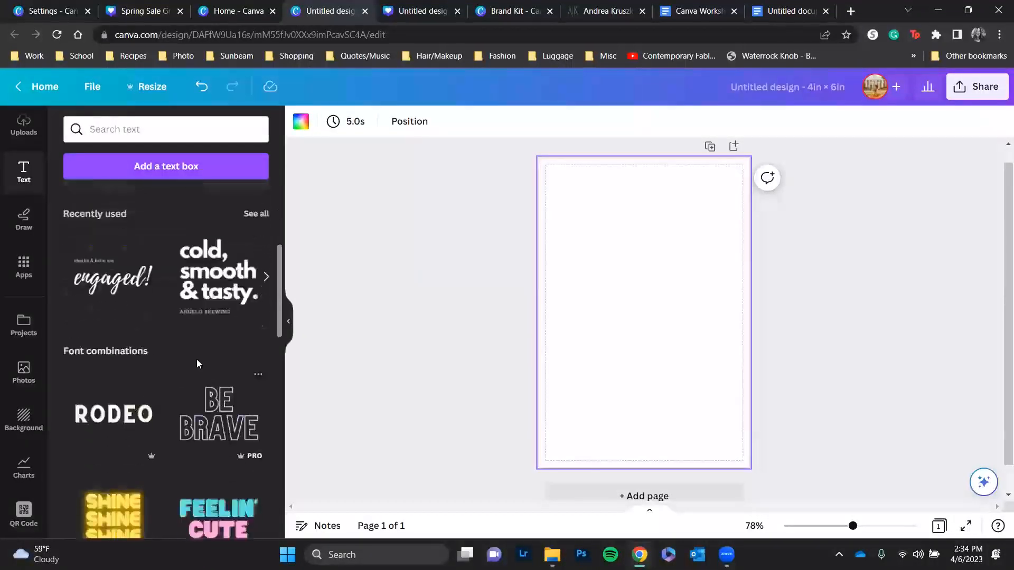
{"action": "scroll", "coordinate": [197, 359], "scroll_direction": "down", "scroll_amount": 1}
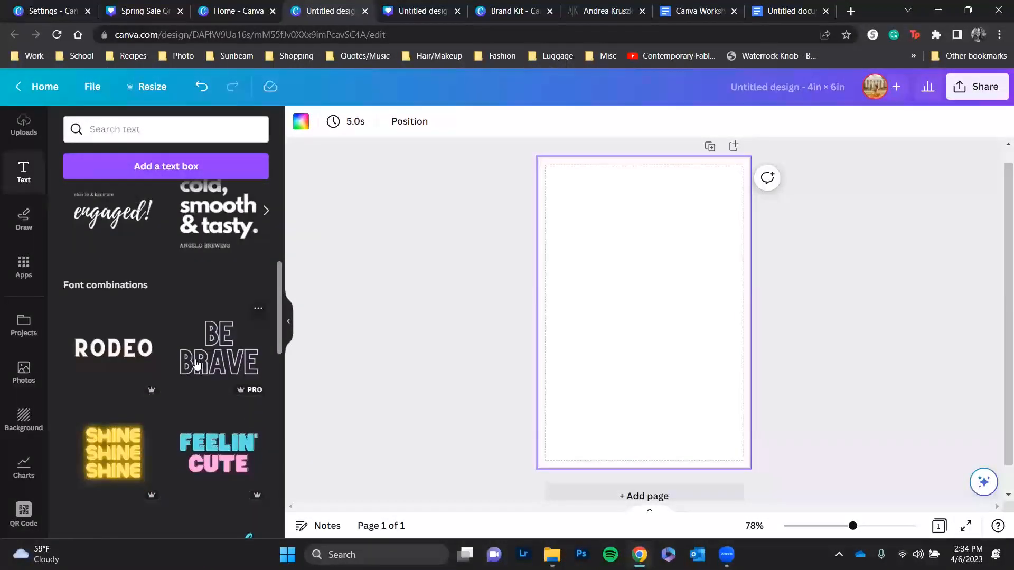
{"action": "scroll", "coordinate": [195, 362], "scroll_direction": "down", "scroll_amount": 3}
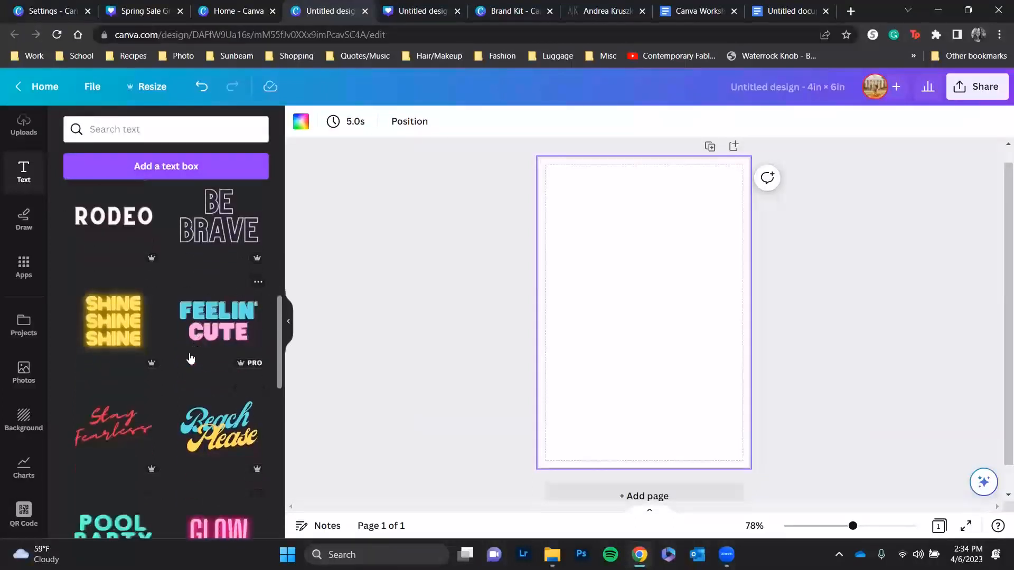
{"action": "scroll", "coordinate": [148, 361], "scroll_direction": "down", "scroll_amount": 1}
{"action": "left_click", "coordinate": [221, 360]}
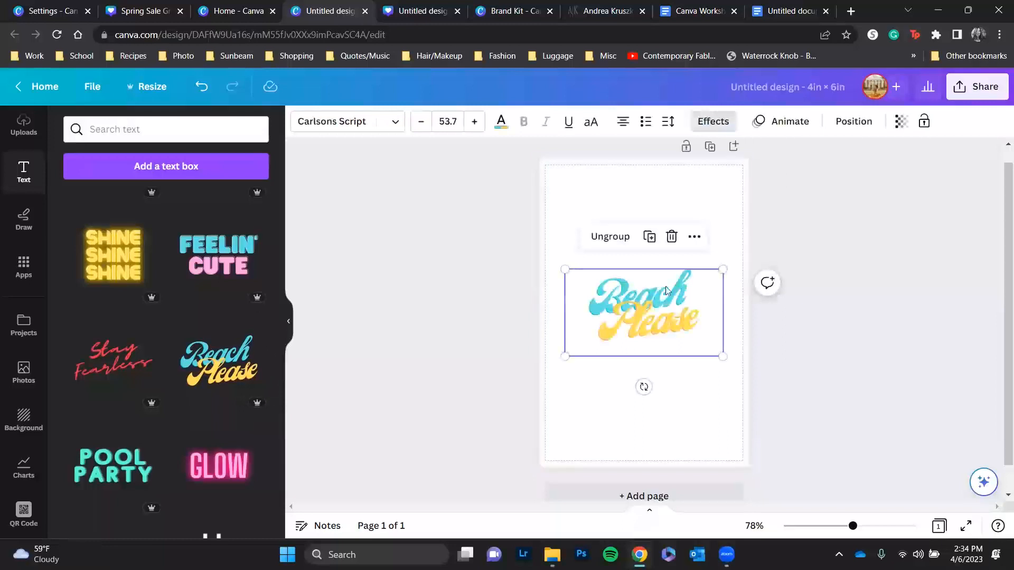
{"action": "left_click", "coordinate": [660, 315]}
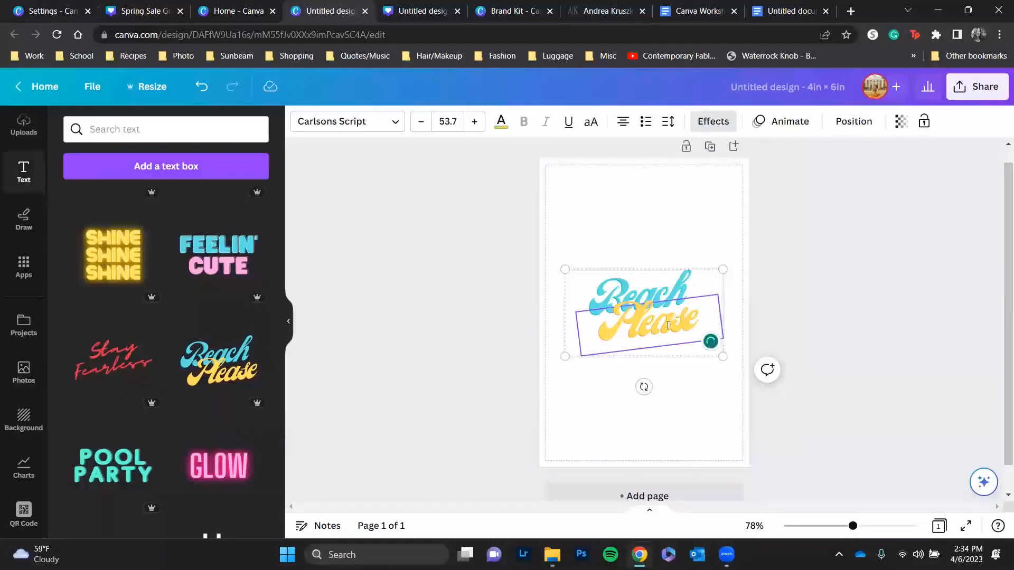
- Delete the "Beach Please" text from the page and browse further font combinations
{"action": "left_click", "coordinate": [805, 246]}
{"action": "left_click_drag", "start_coordinate": [781, 350], "coordinate": [496, 282]}
{"action": "key", "text": "Delete"}
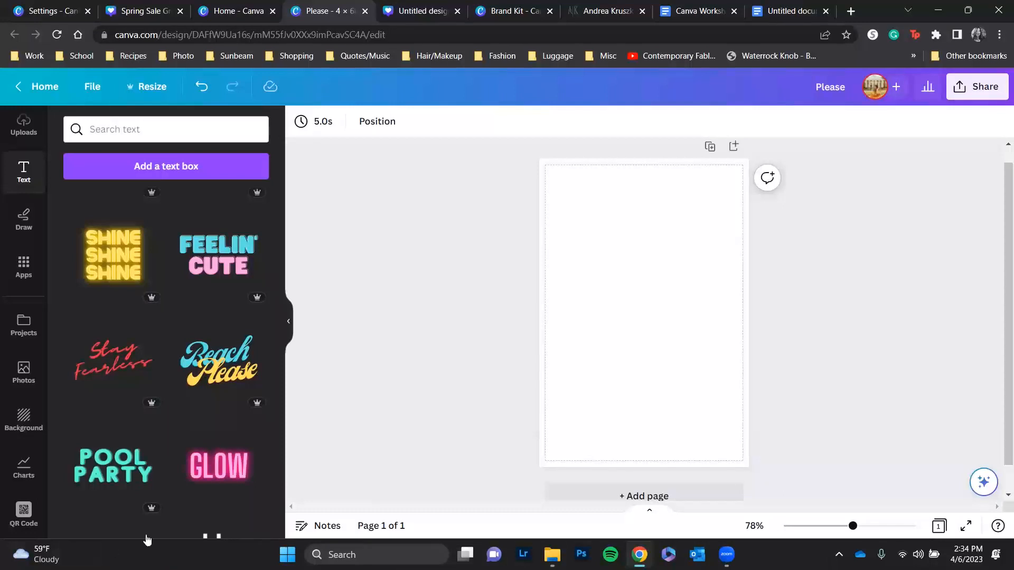
{"action": "scroll", "coordinate": [156, 430], "scroll_direction": "down", "scroll_amount": 5}
{"action": "scroll", "coordinate": [164, 397], "scroll_direction": "down", "scroll_amount": 5}
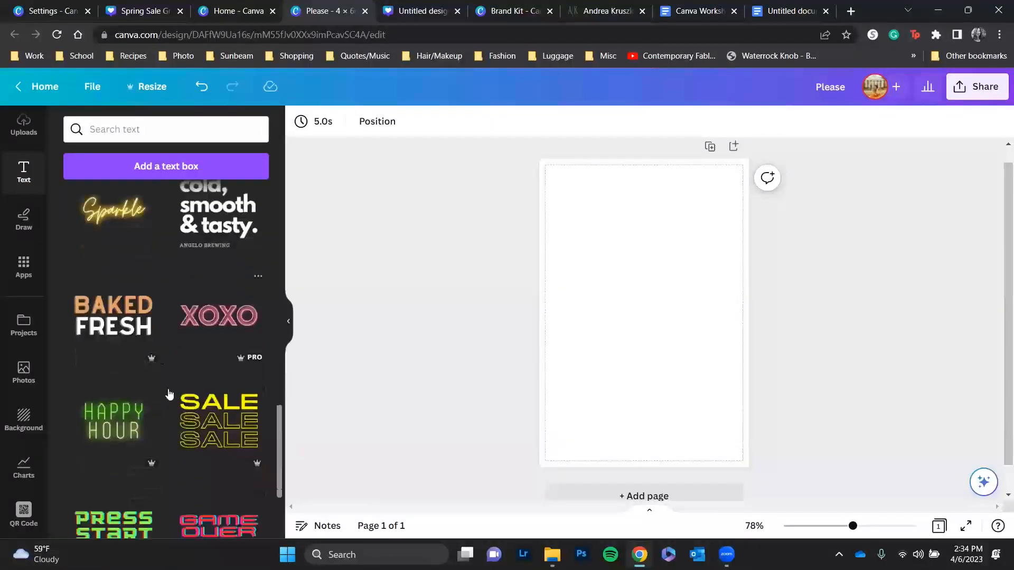
{"action": "scroll", "coordinate": [158, 391], "scroll_direction": "down", "scroll_amount": 4}
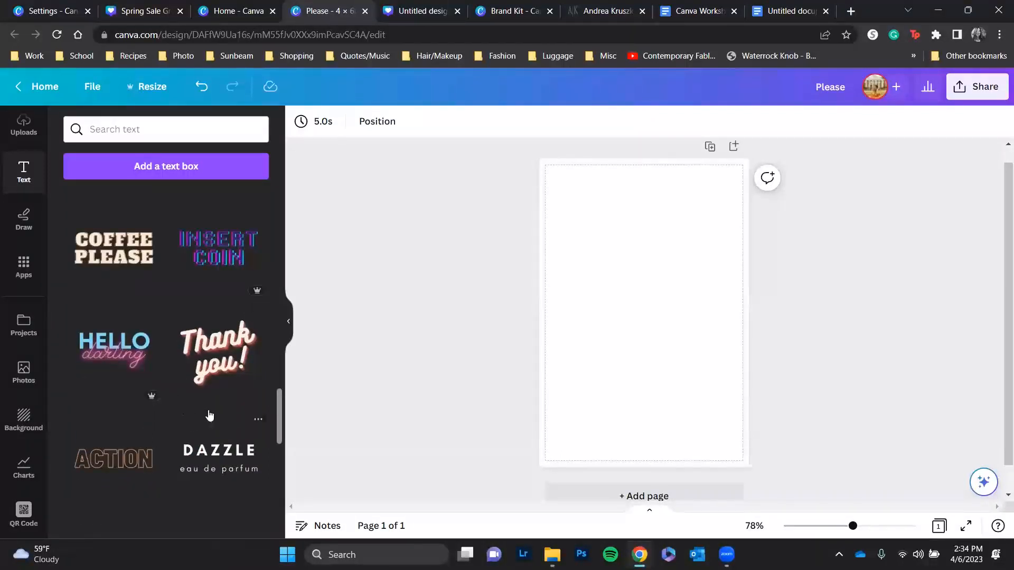
{"action": "scroll", "coordinate": [214, 423], "scroll_direction": "up", "scroll_amount": 1}
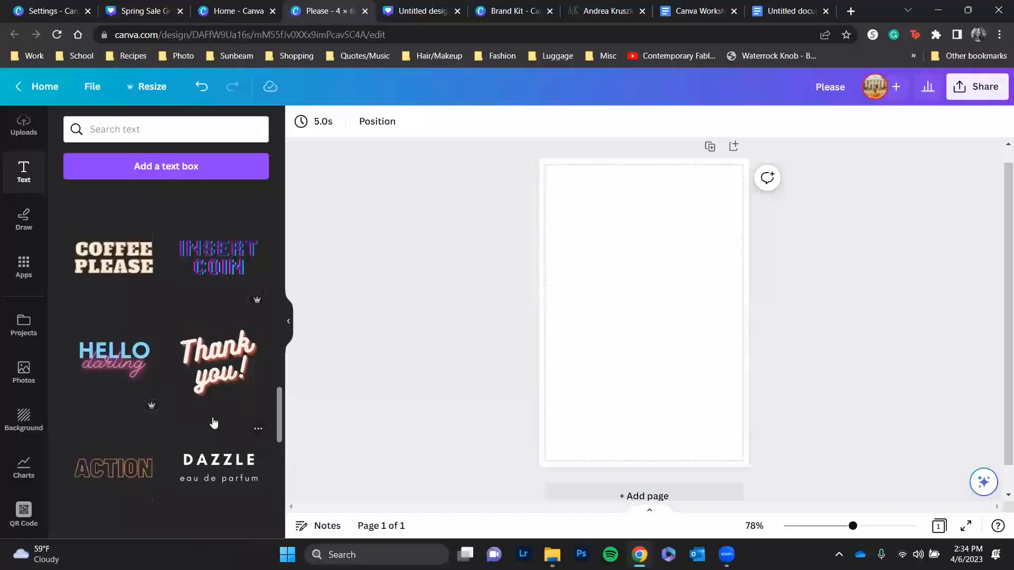
{"action": "scroll", "coordinate": [214, 422], "scroll_direction": "up", "scroll_amount": 1}
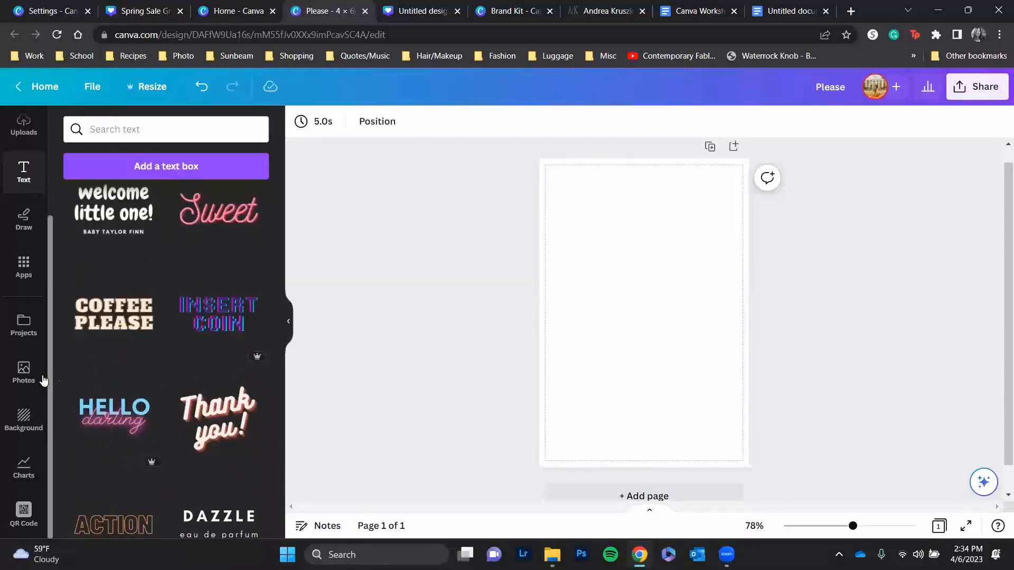
- Add a pie chart to the blank page and label its first item "Books"
{"action": "left_click", "coordinate": [23, 464]}
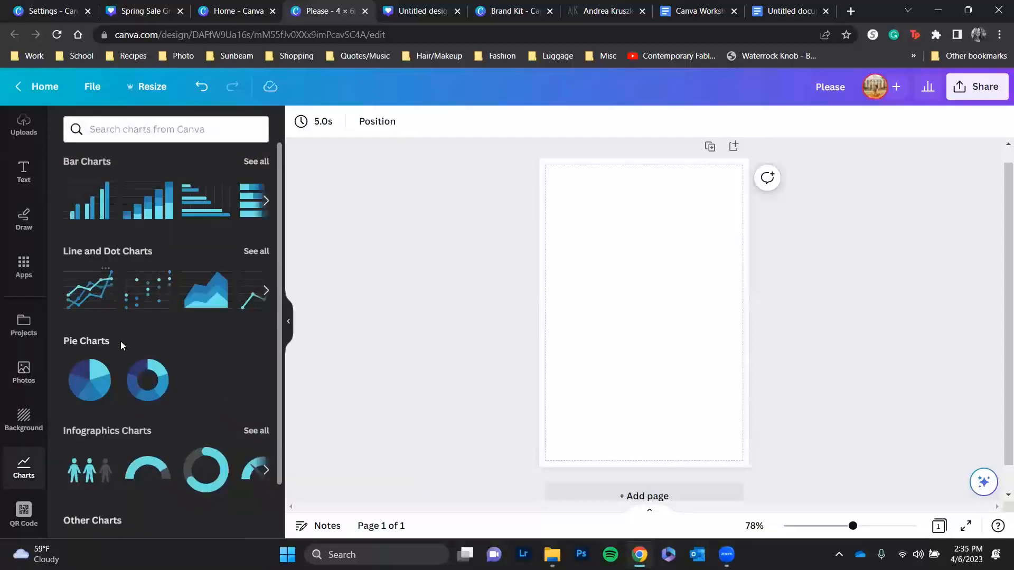
{"action": "left_click", "coordinate": [84, 396]}
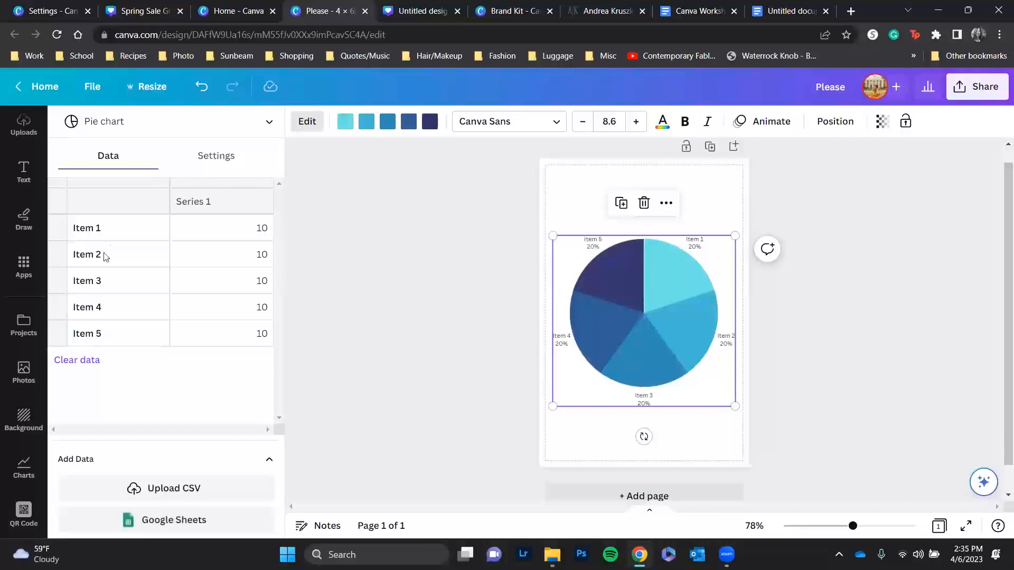
{"action": "left_click", "coordinate": [108, 228]}
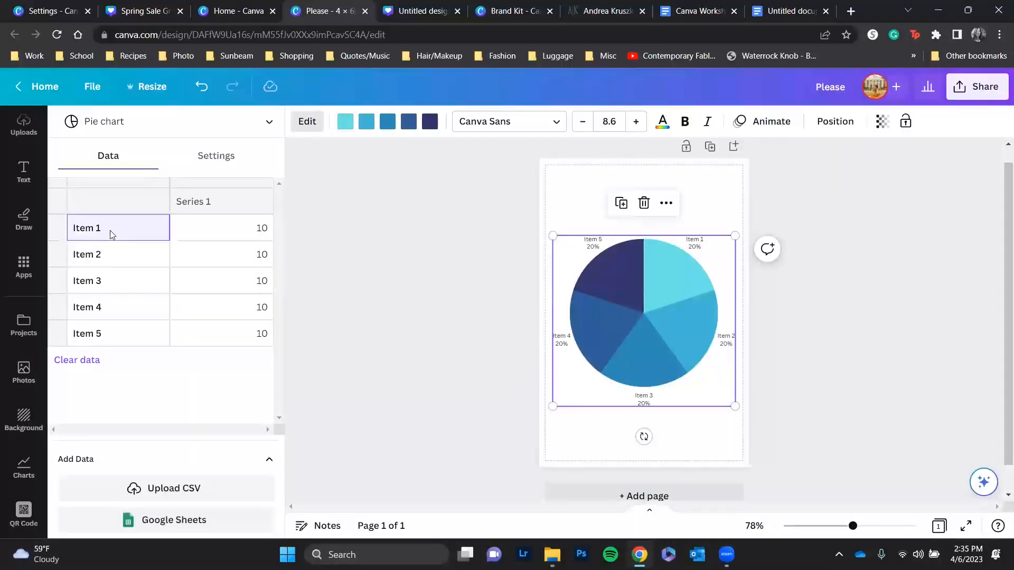
{"action": "type", "text": "Bok"}
{"action": "key", "text": "BackSpace"}
{"action": "type", "text": "oks"}
{"action": "key", "text": "Return"}
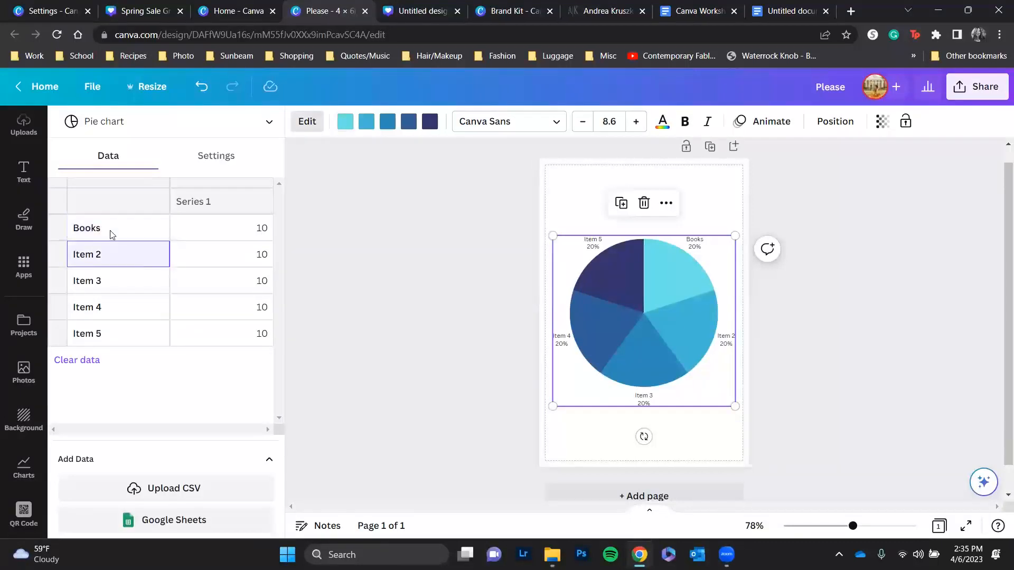
- Label the remaining four pie chart items "Movies", "8Tracks", "Blueray" and "Video Games"
{"action": "type", "text": "Movies"}
{"action": "key", "text": "Return"}
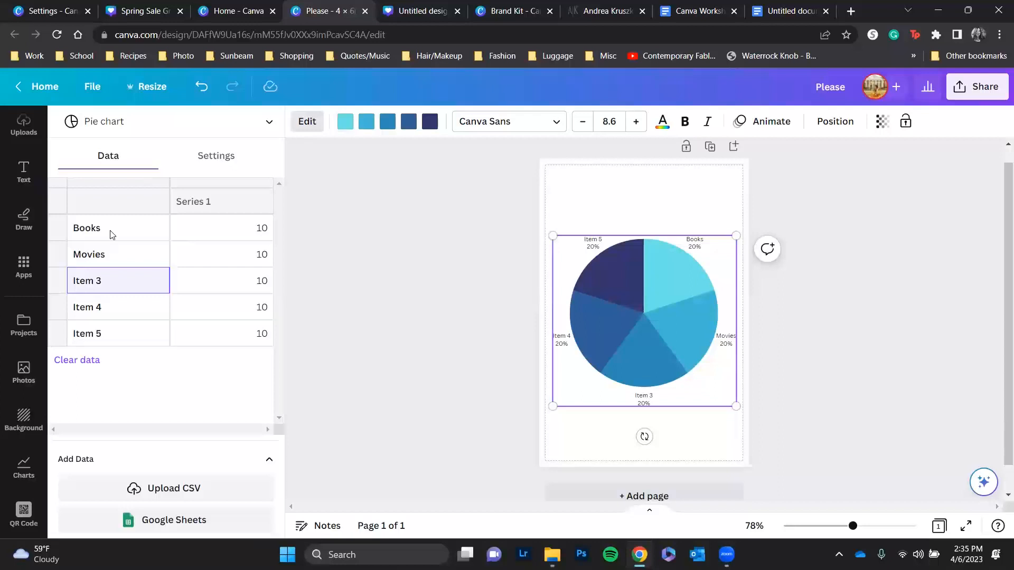
{"action": "type", "text": "8Tracks"}
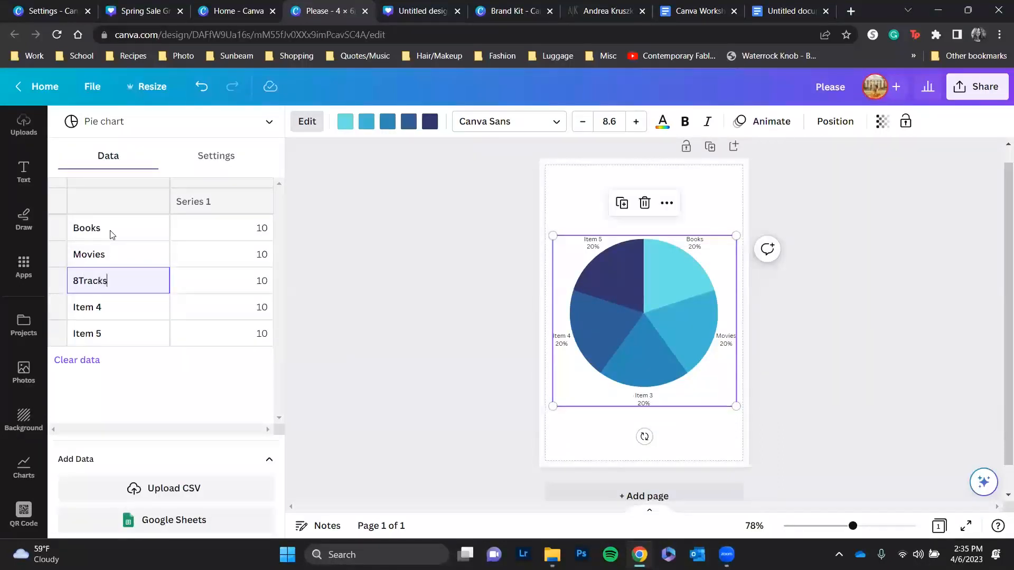
{"action": "key", "text": "Return"}
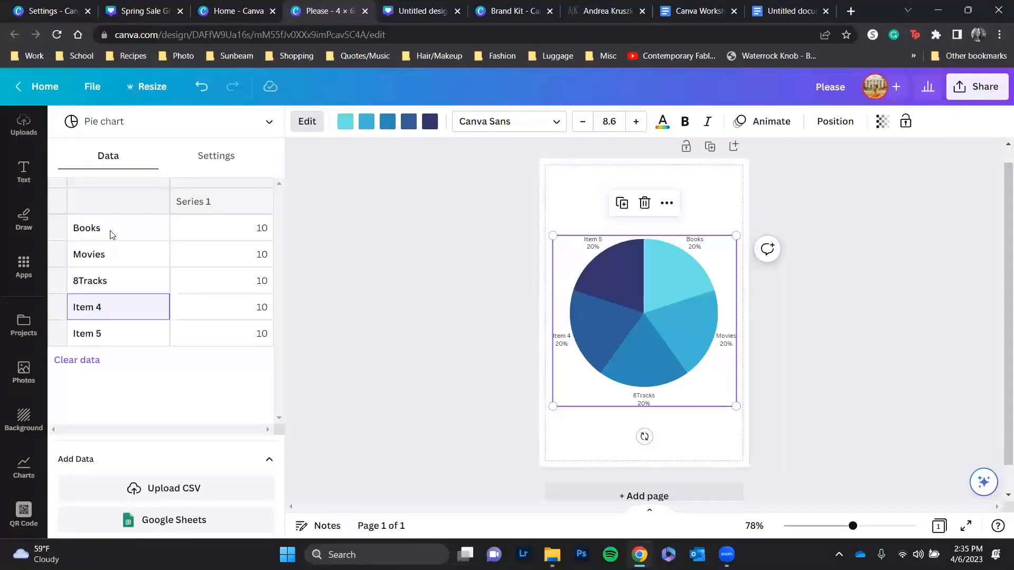
{"action": "type", "text": "Blueray"}
{"action": "key", "text": "Return"}
{"action": "type", "text": "Video Games"}
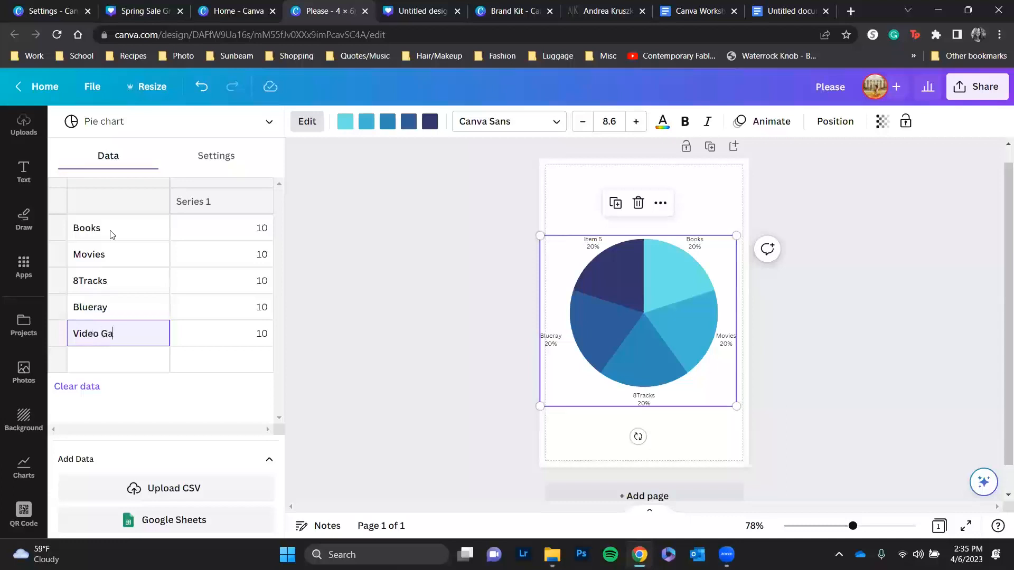
{"action": "key", "text": "Return"}
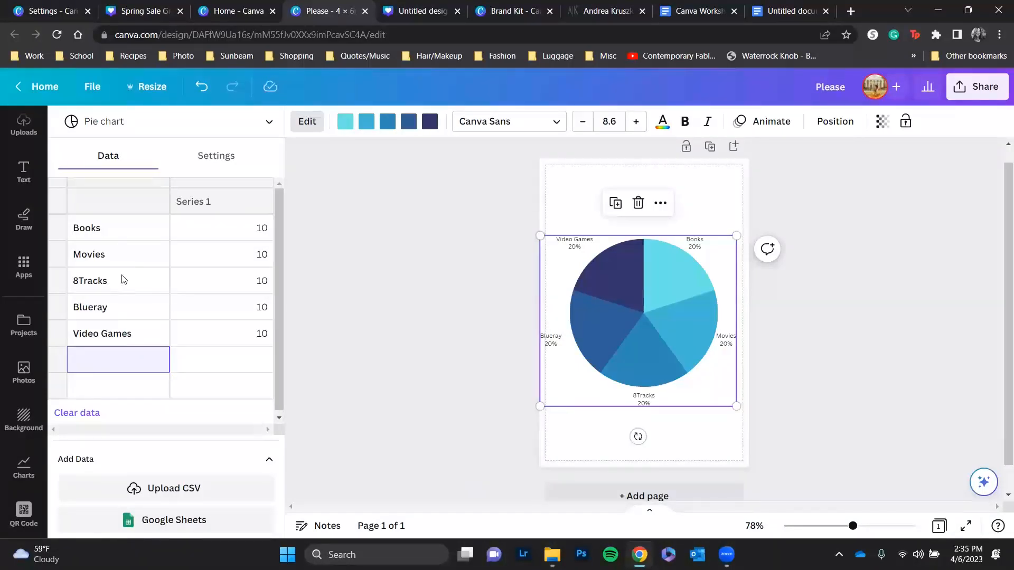
- Open and cancel the CSV upload, then set the chart values to 20 for Books, 50 for Movies, 1 for 8Tracks and 19 for Blueray
{"action": "left_click", "coordinate": [205, 491]}
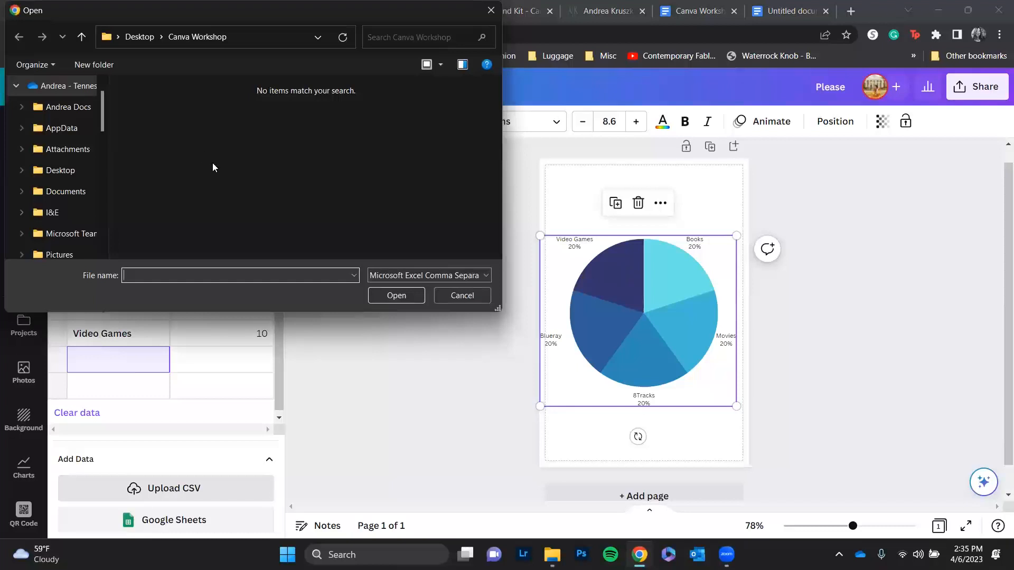
{"action": "left_click", "coordinate": [467, 293]}
{"action": "left_click", "coordinate": [219, 232]}
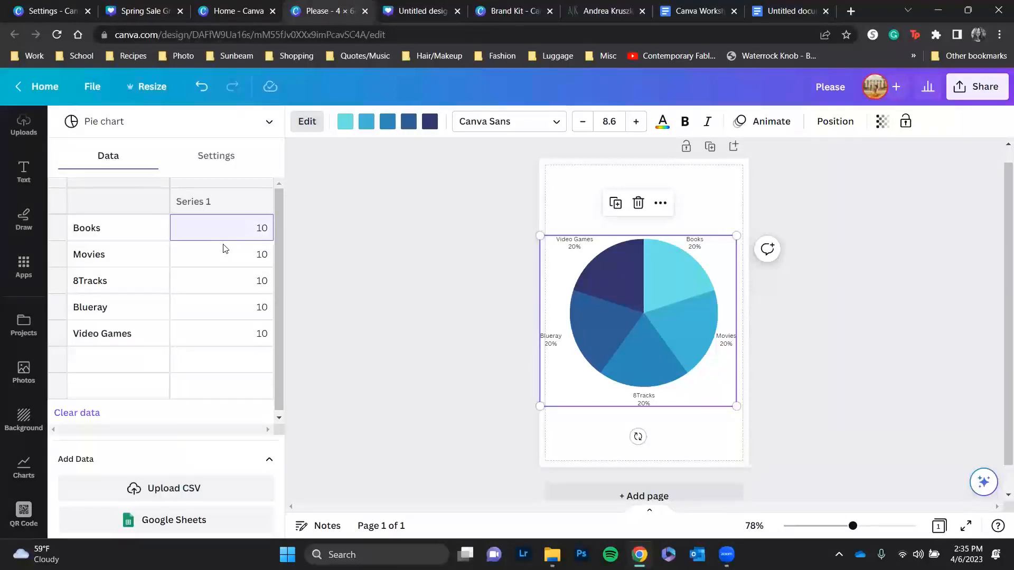
{"action": "type", "text": "20"}
{"action": "left_click", "coordinate": [224, 249]}
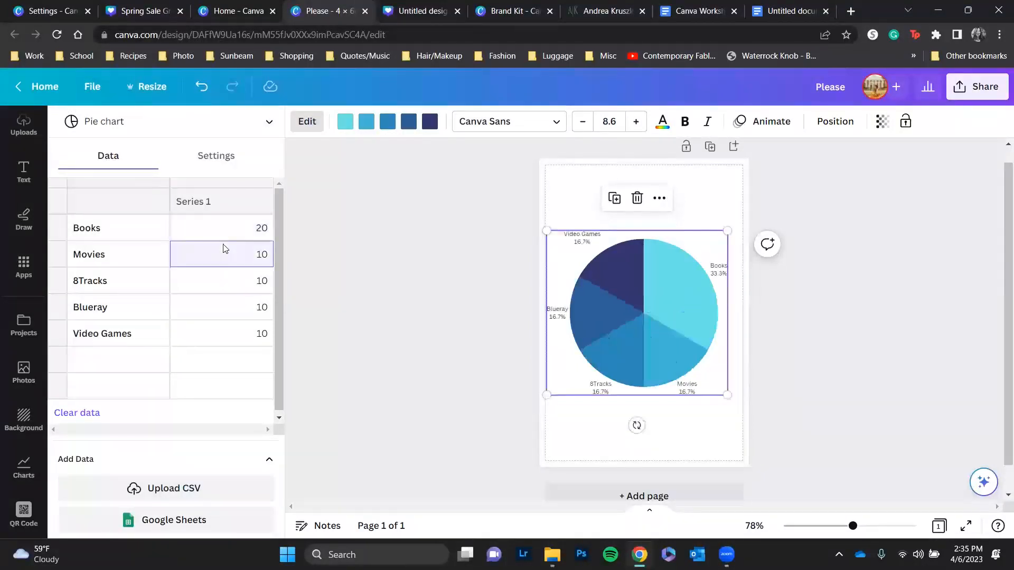
{"action": "type", "text": "50"}
{"action": "key", "text": "Return"}
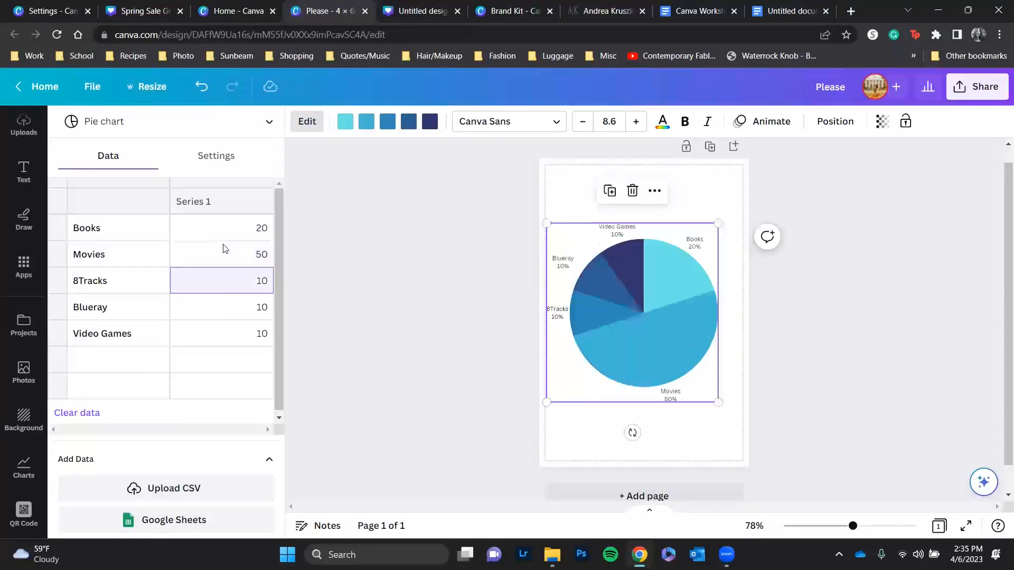
{"action": "type", "text": "1"}
{"action": "key", "text": "Return"}
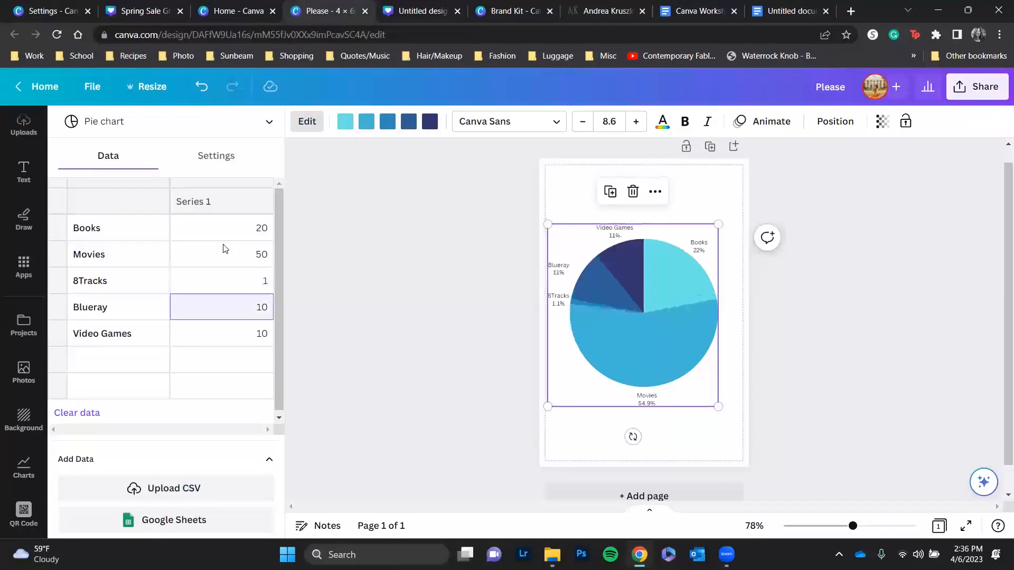
{"action": "type", "text": "19"}
{"action": "key", "text": "Return"}
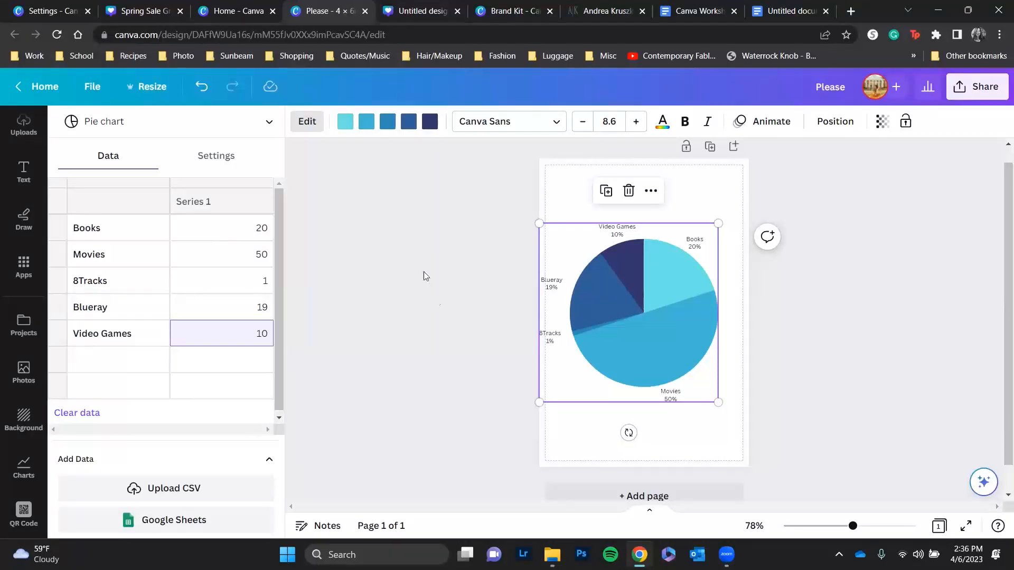
- Nudge the pie chart slightly to the right, then recolor its Books slice dark green and Movies slice #4d7156 from the brand palette
{"action": "mouse_move", "coordinate": [638, 276]}
{"action": "left_mouse_down"}
{"action": "mouse_move", "coordinate": [656, 276]}
{"action": "mouse_move", "coordinate": [645, 271]}
{"action": "mouse_move", "coordinate": [649, 282]}
{"action": "left_mouse_up"}
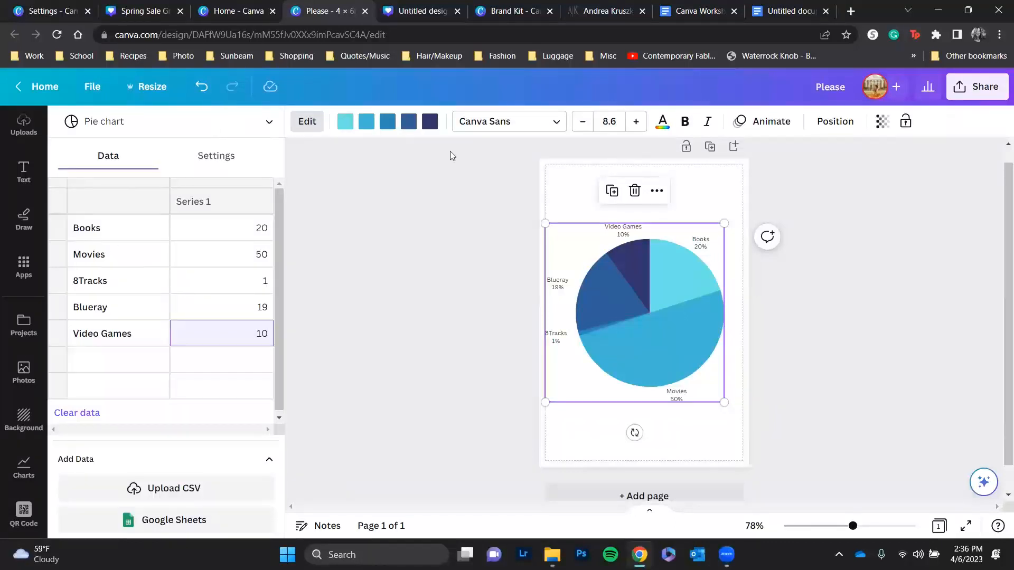
{"action": "left_click", "coordinate": [345, 122]}
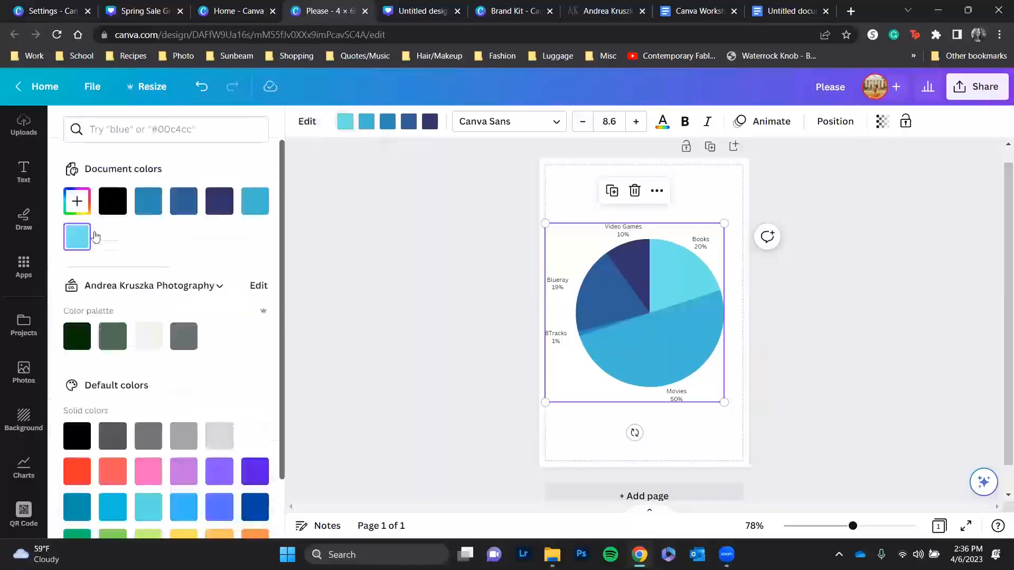
{"action": "left_click", "coordinate": [78, 336]}
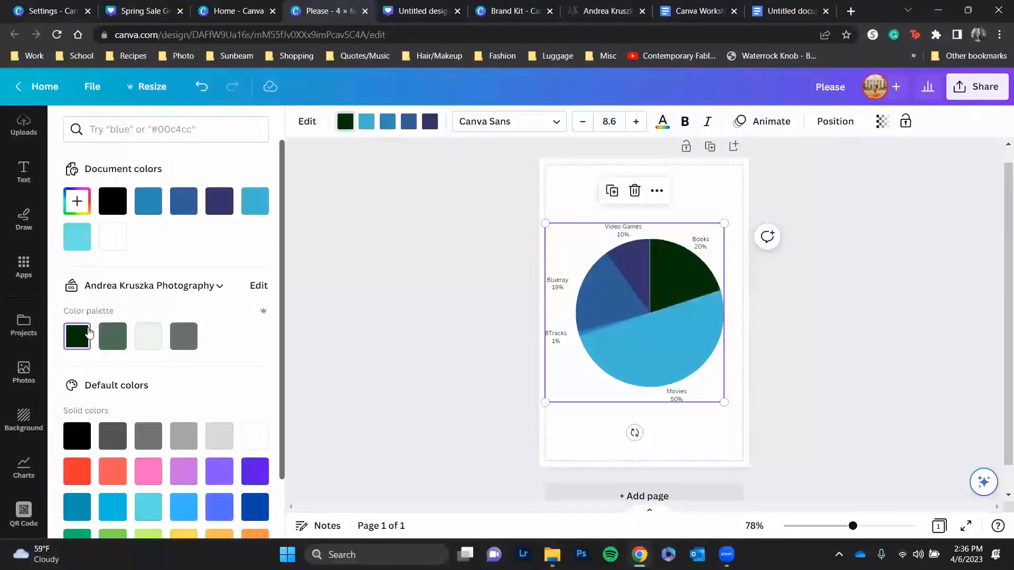
{"action": "left_click", "coordinate": [655, 336]}
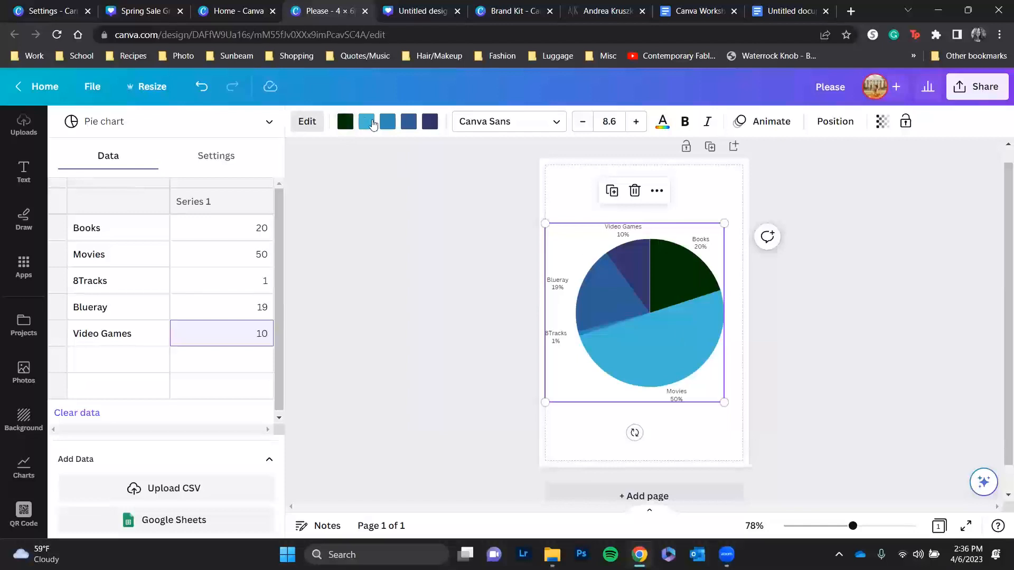
{"action": "left_click", "coordinate": [368, 122]}
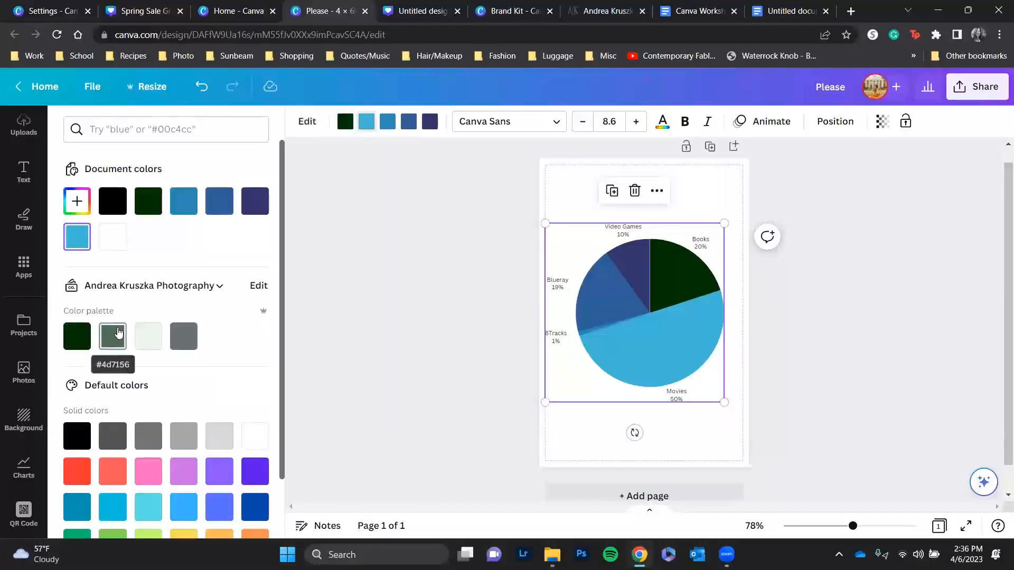
{"action": "left_click", "coordinate": [111, 346]}
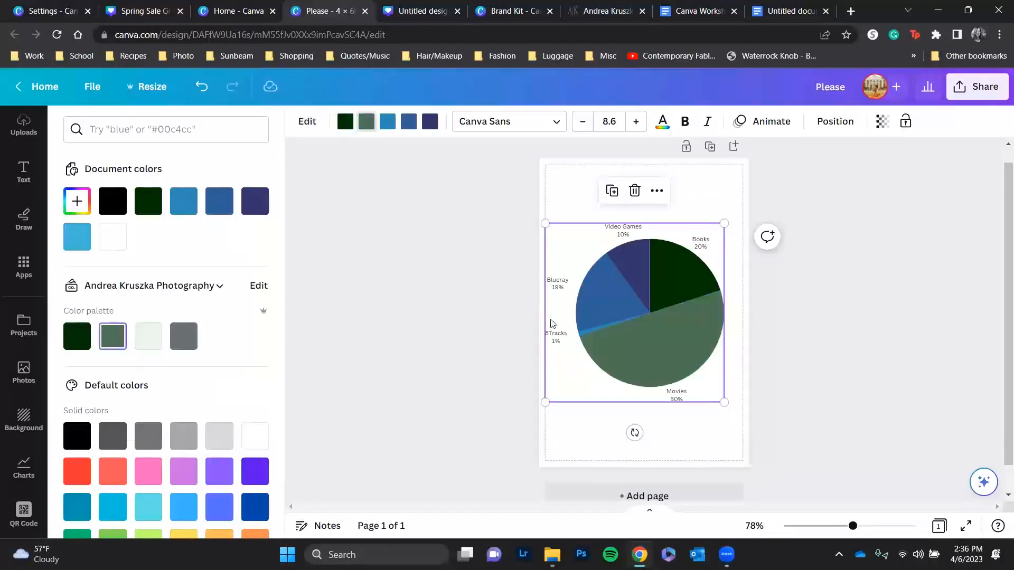
- Recolor the 8Tracks slice pale green and the Blueray slice gray from the brand palette, then deselect the chart
{"action": "left_click", "coordinate": [602, 328]}
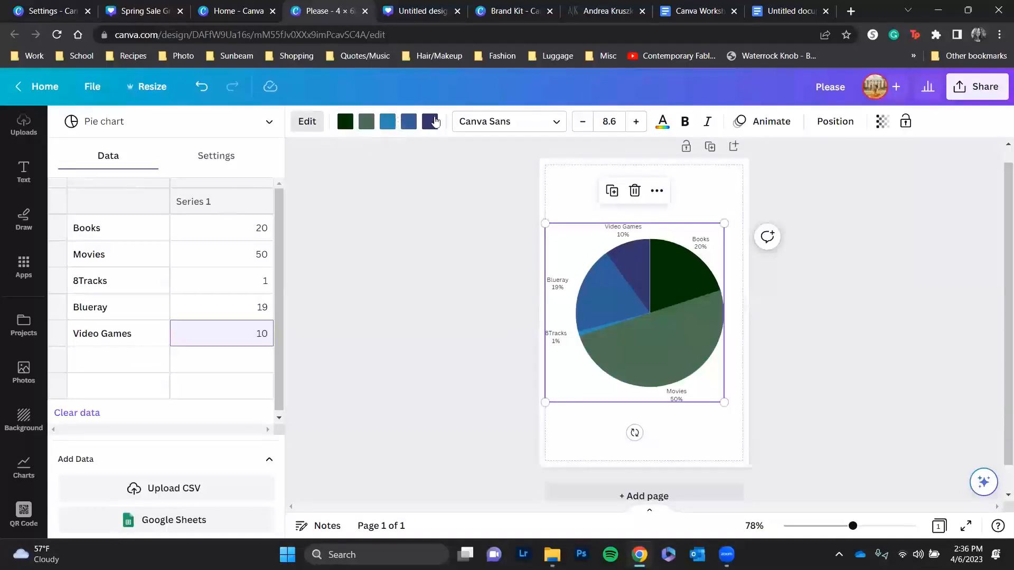
{"action": "left_click", "coordinate": [387, 121]}
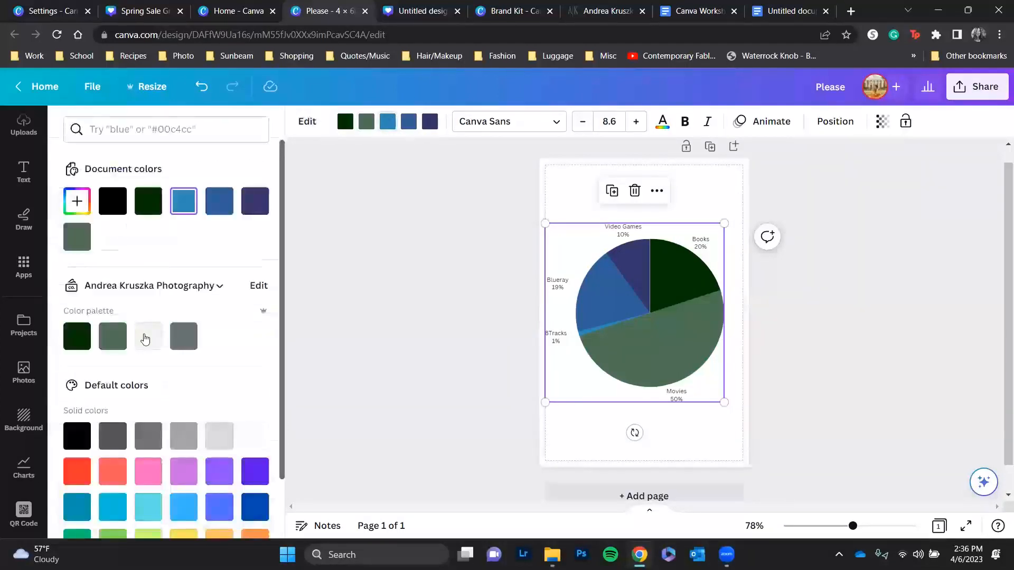
{"action": "left_click", "coordinate": [145, 339]}
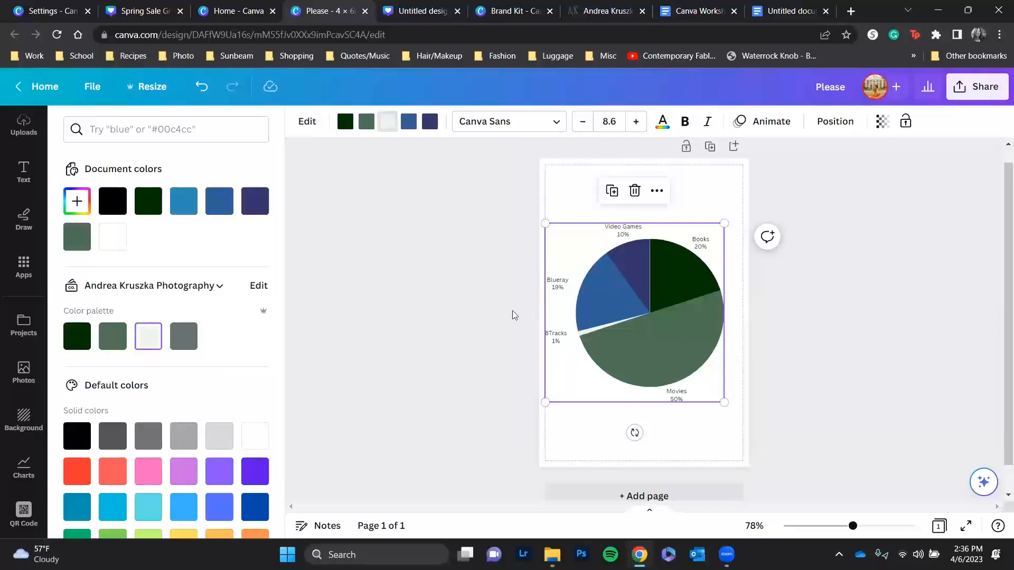
{"action": "left_click", "coordinate": [595, 286]}
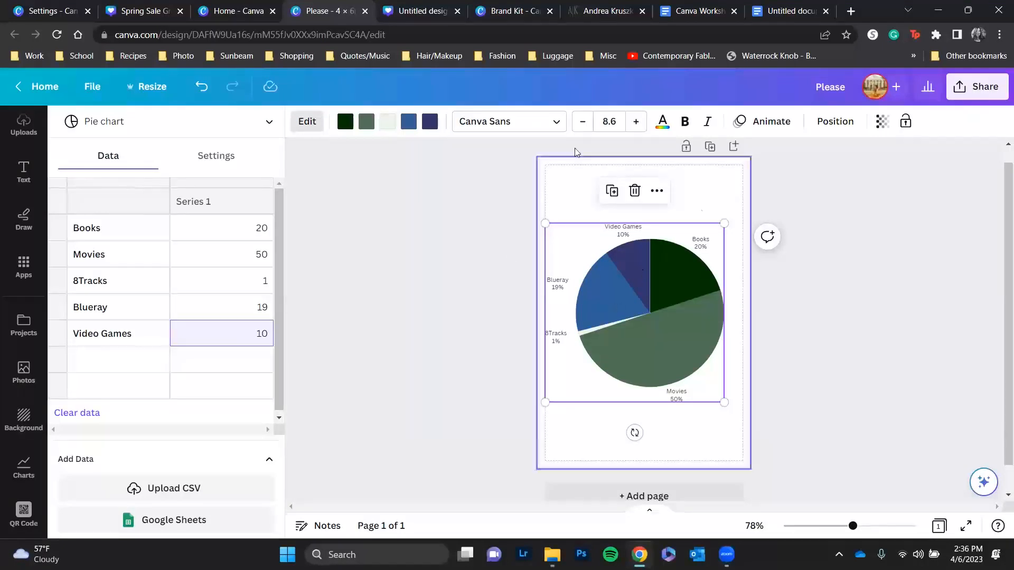
{"action": "left_click", "coordinate": [408, 123]}
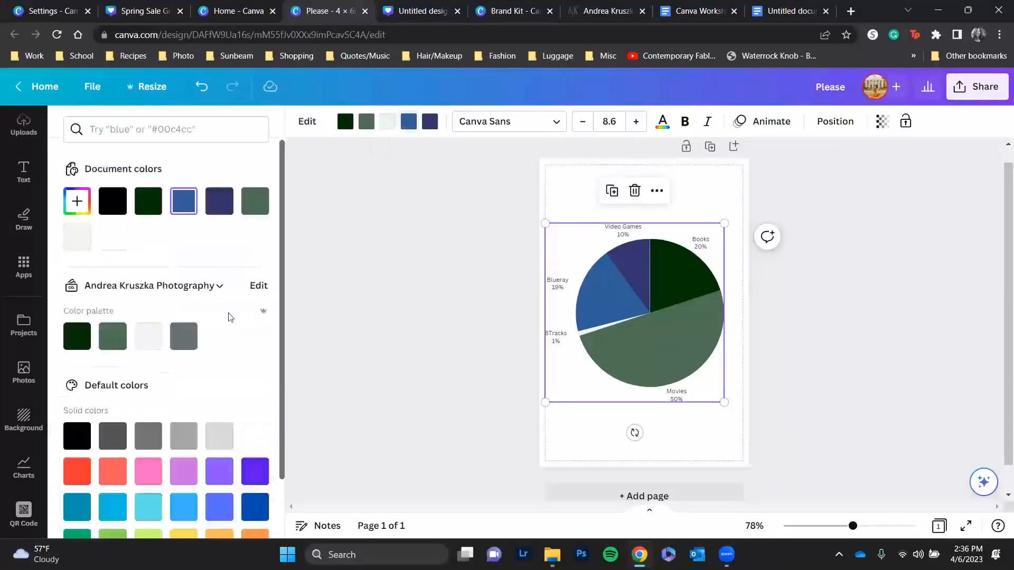
{"action": "left_click", "coordinate": [191, 341]}
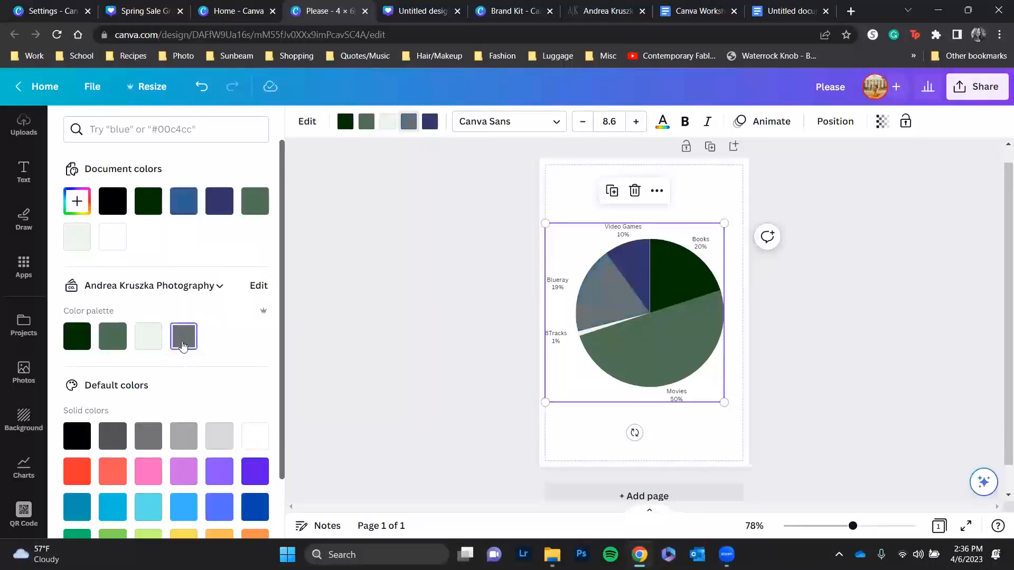
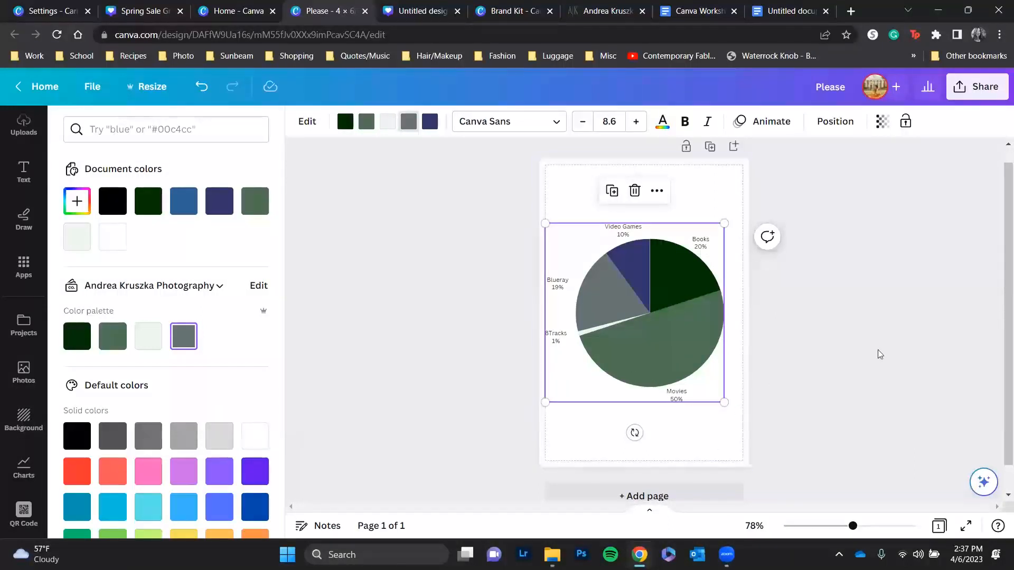
{"action": "left_click", "coordinate": [717, 193]}
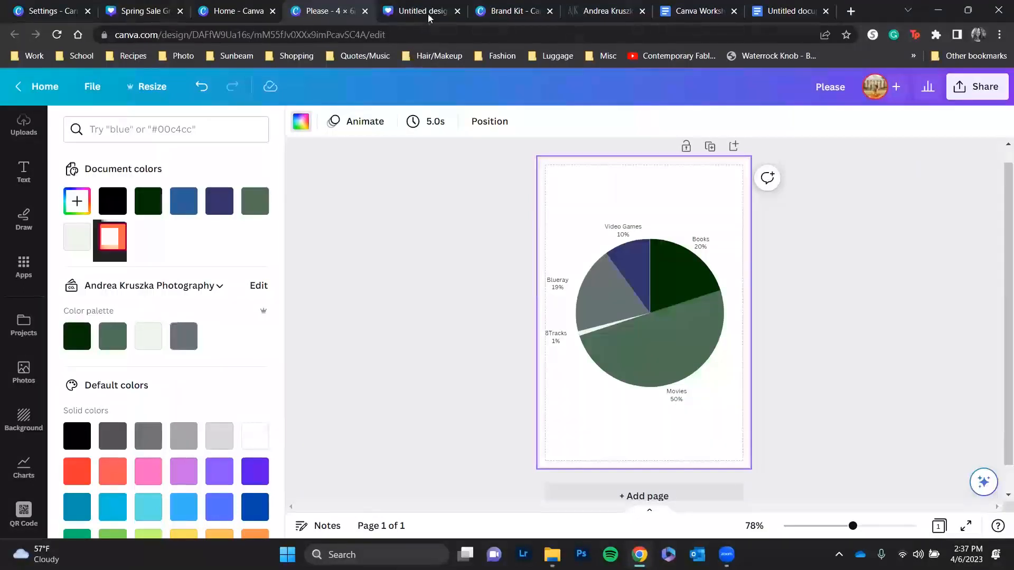
- Open canva.com in a new browser tab
{"action": "left_click", "coordinate": [852, 10]}
{"action": "type", "text": "canva.com"}
{"action": "key", "text": "Return"}
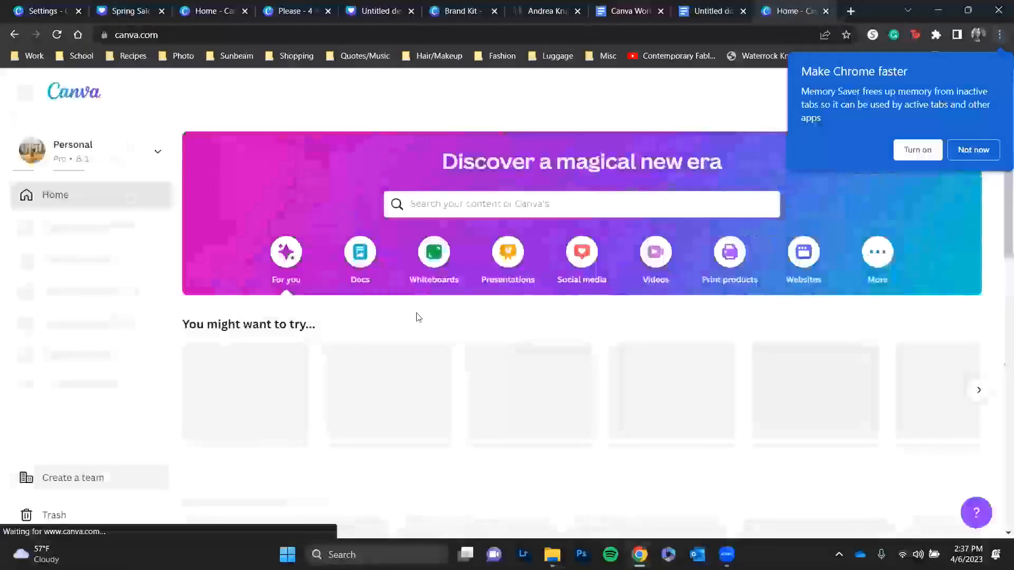
{"action": "scroll", "coordinate": [575, 331], "scroll_direction": "down", "scroll_amount": 9}
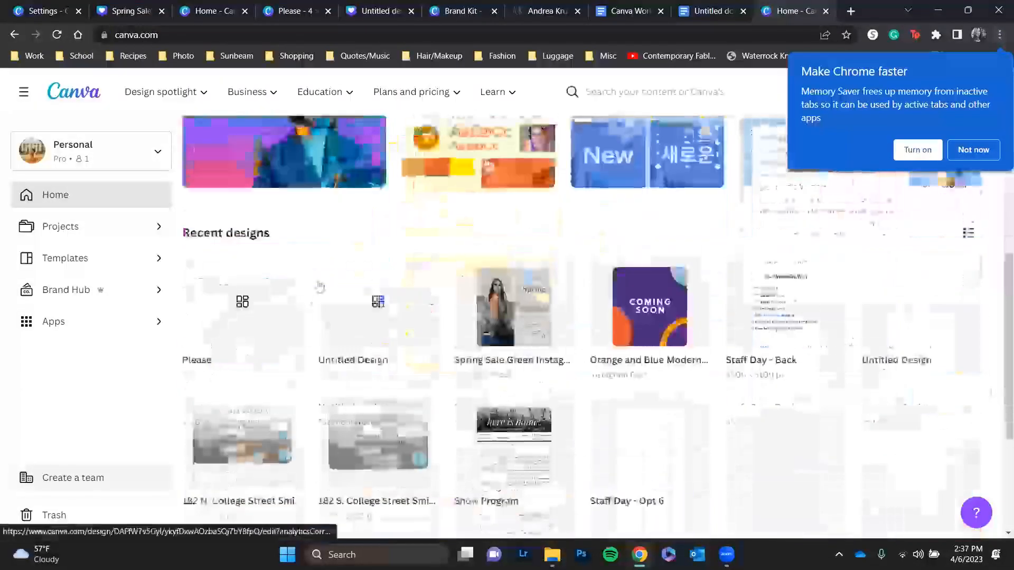
{"action": "left_click", "coordinate": [265, 324]}
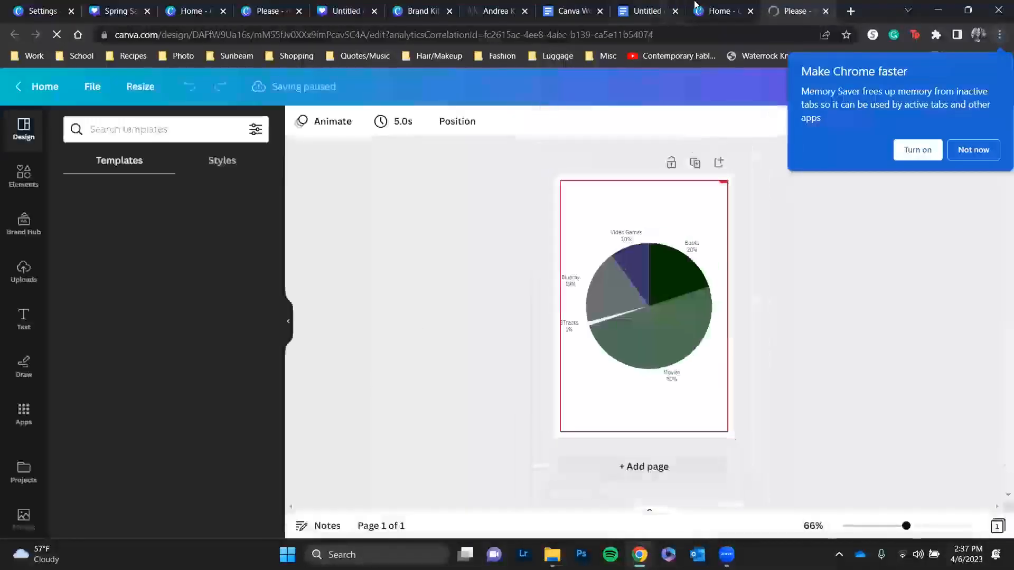
{"action": "left_click", "coordinate": [713, 11]}
{"action": "left_click", "coordinate": [369, 316]}
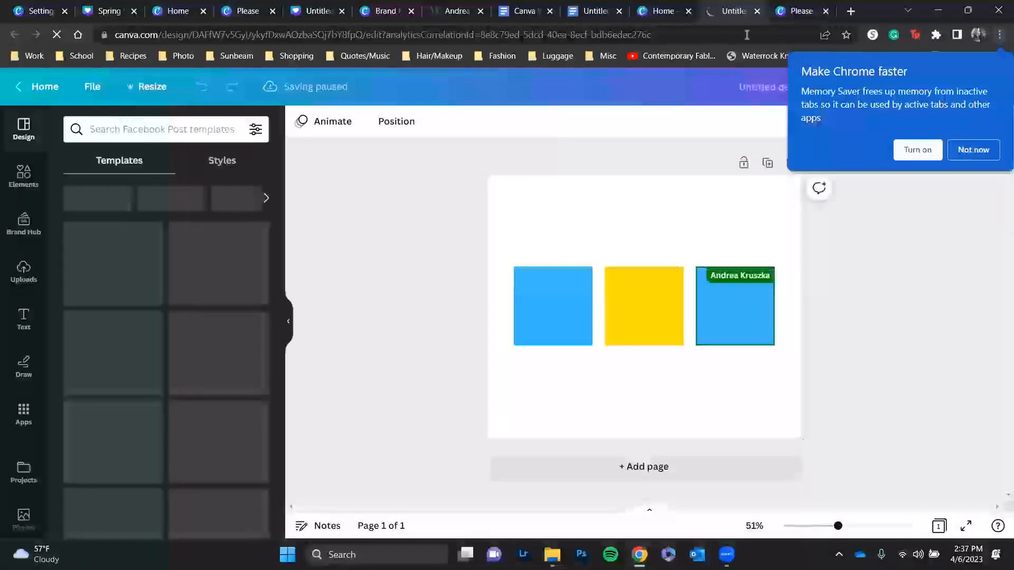
{"action": "left_click", "coordinate": [757, 11]}
{"action": "left_click", "coordinate": [757, 11]}
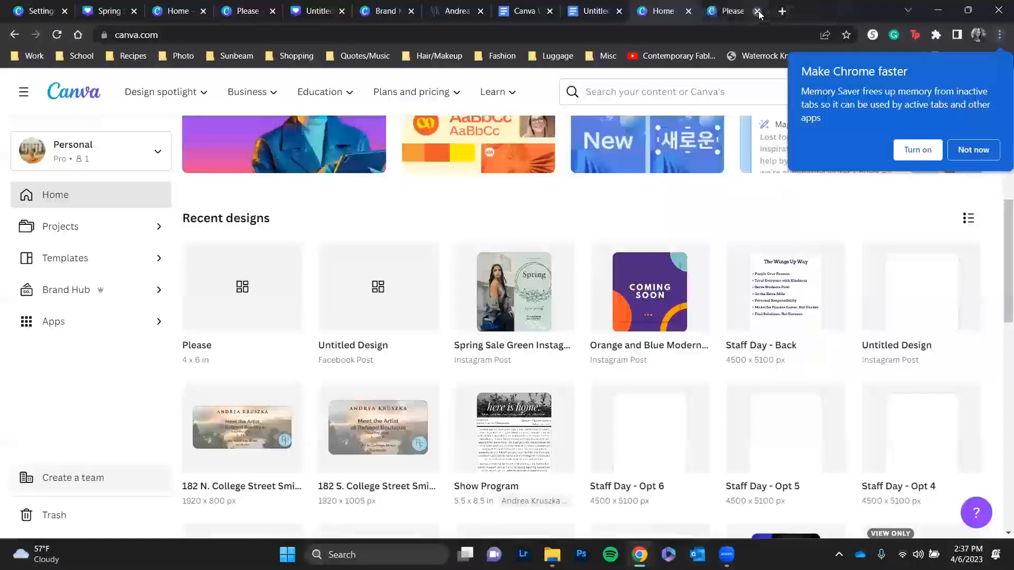
{"action": "left_click", "coordinate": [825, 11]}
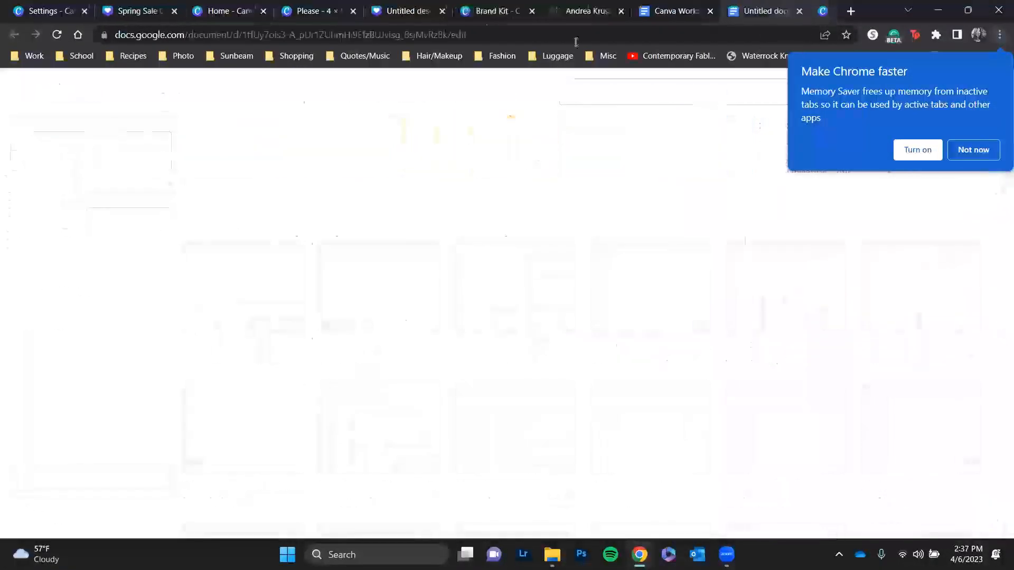
- Switch to the untitled Facebook Post design, dismiss the Memory Saver notice and rename the design "Color change Example"
{"action": "left_click", "coordinate": [422, 11]}
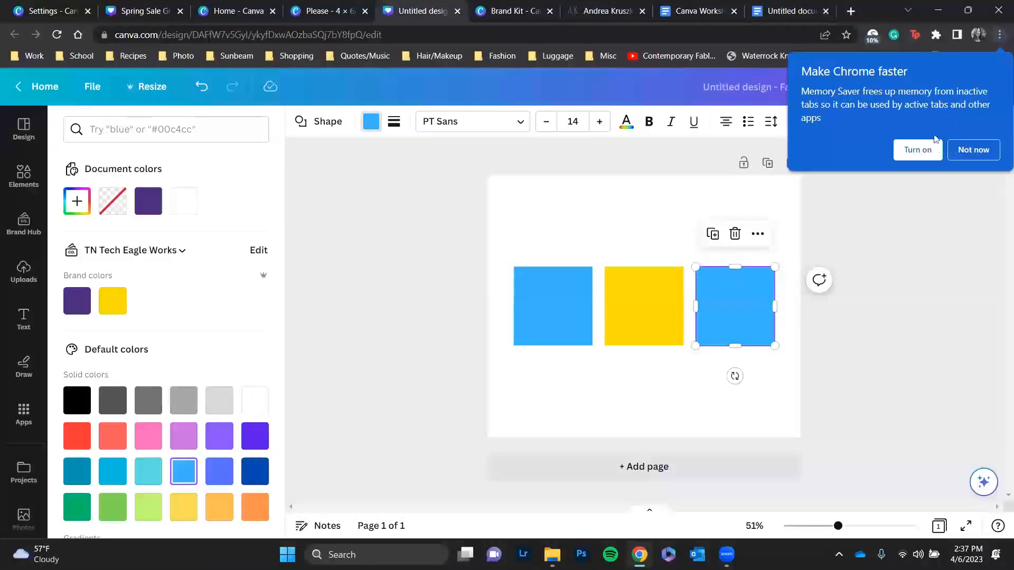
{"action": "left_click", "coordinate": [957, 154]}
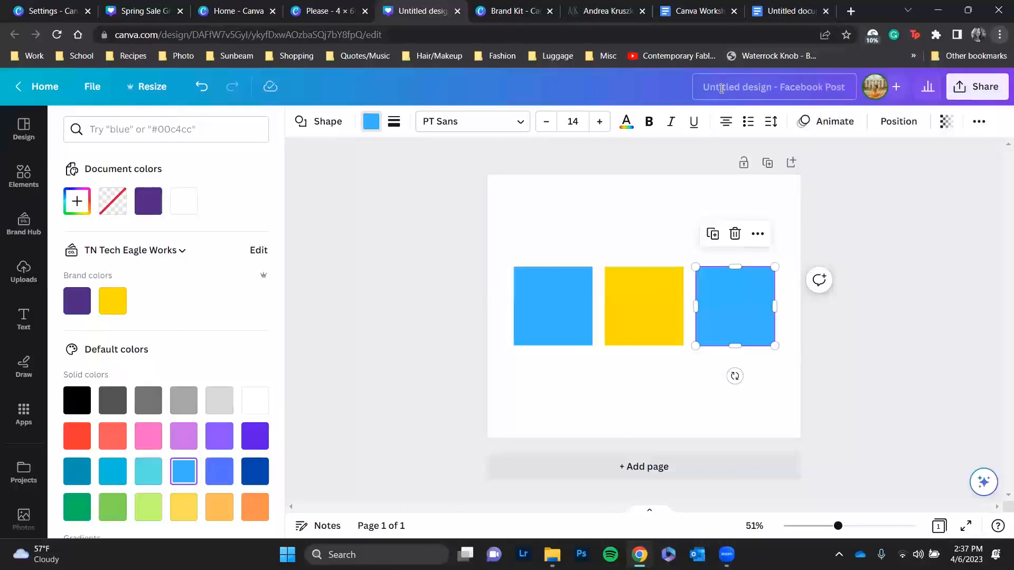
{"action": "left_click", "coordinate": [776, 84]}
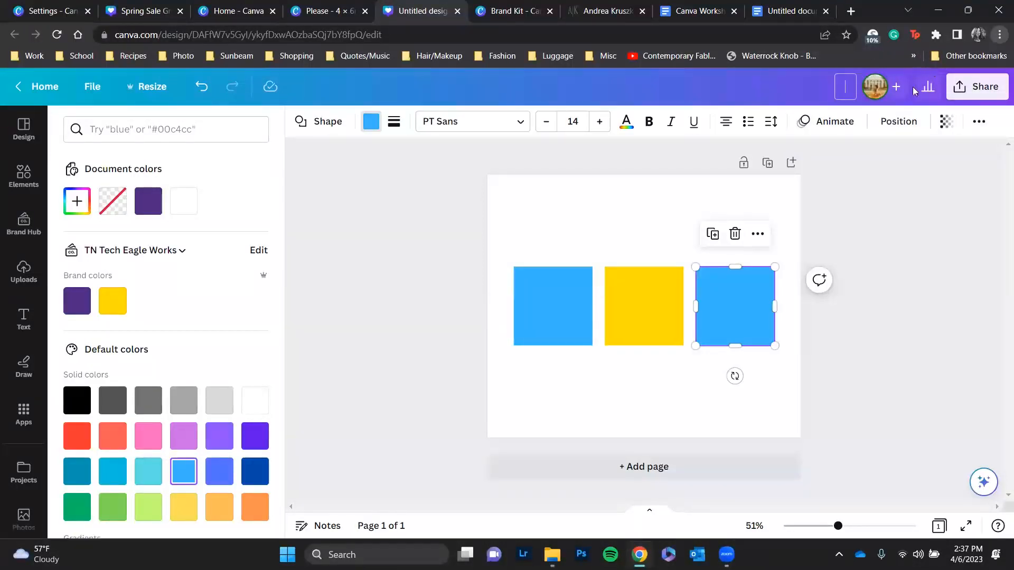
{"action": "type", "text": "Co"}
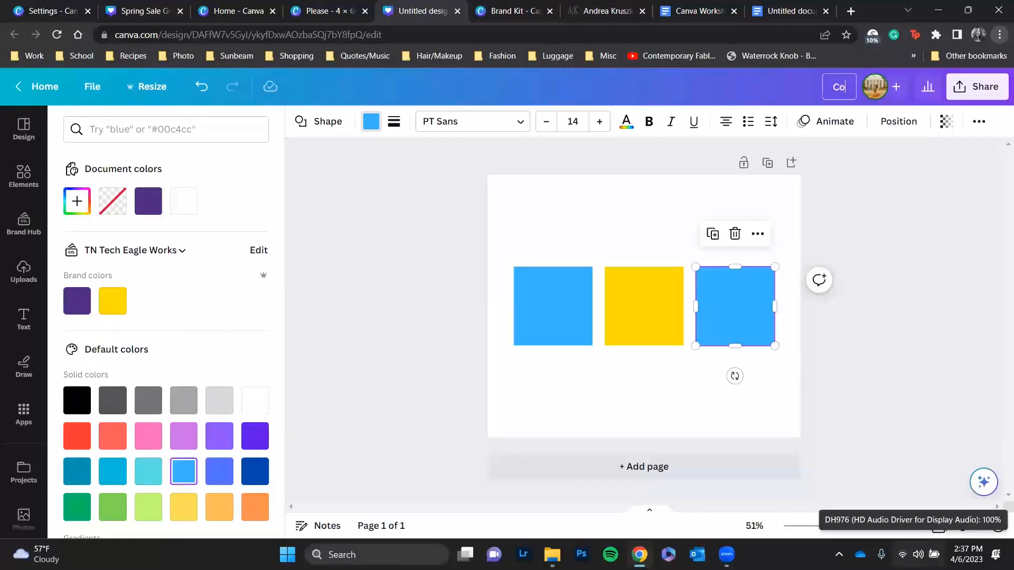
{"action": "type", "text": "lor change Example"}
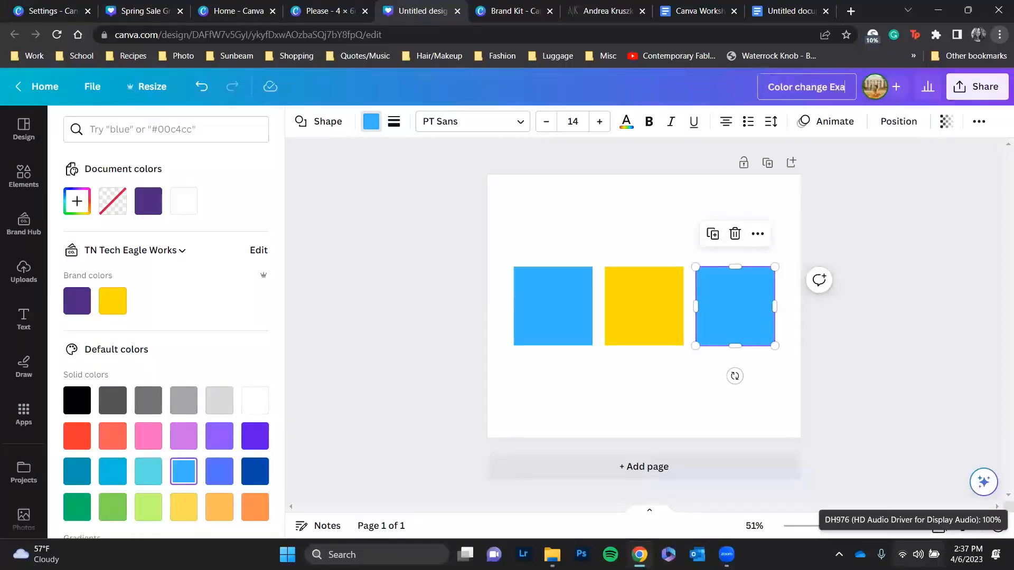
{"action": "key", "text": "Return"}
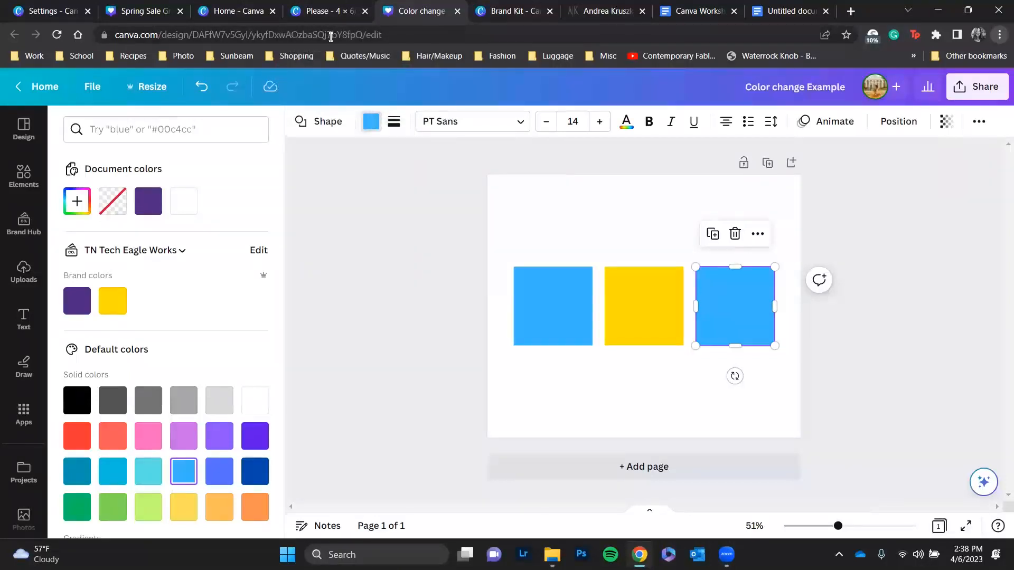
- Rename the 4 × 6 in design "Please" as "Pie Chart"
{"action": "left_click", "coordinate": [324, 10]}
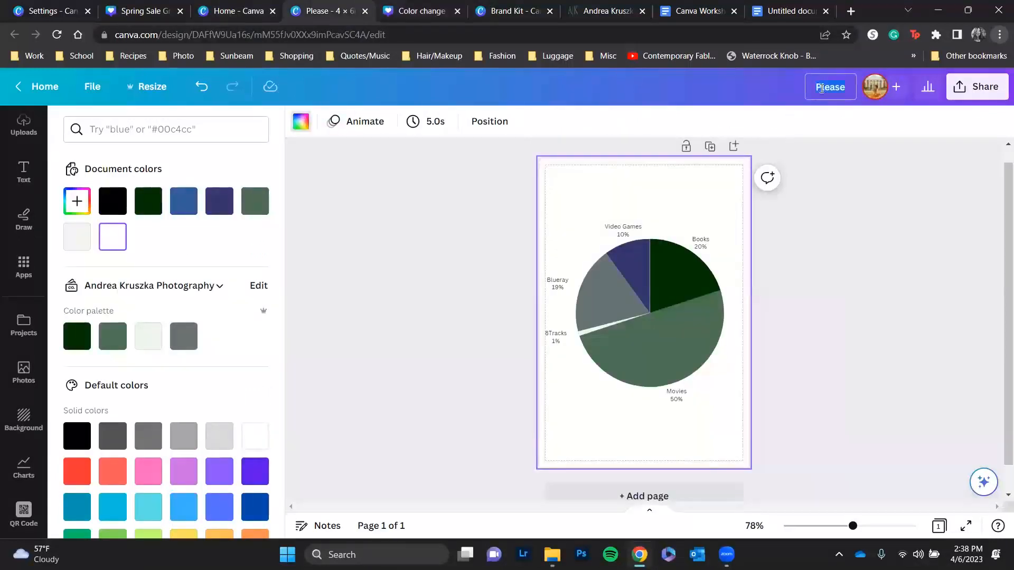
{"action": "type", "text": "Pie Chart"}
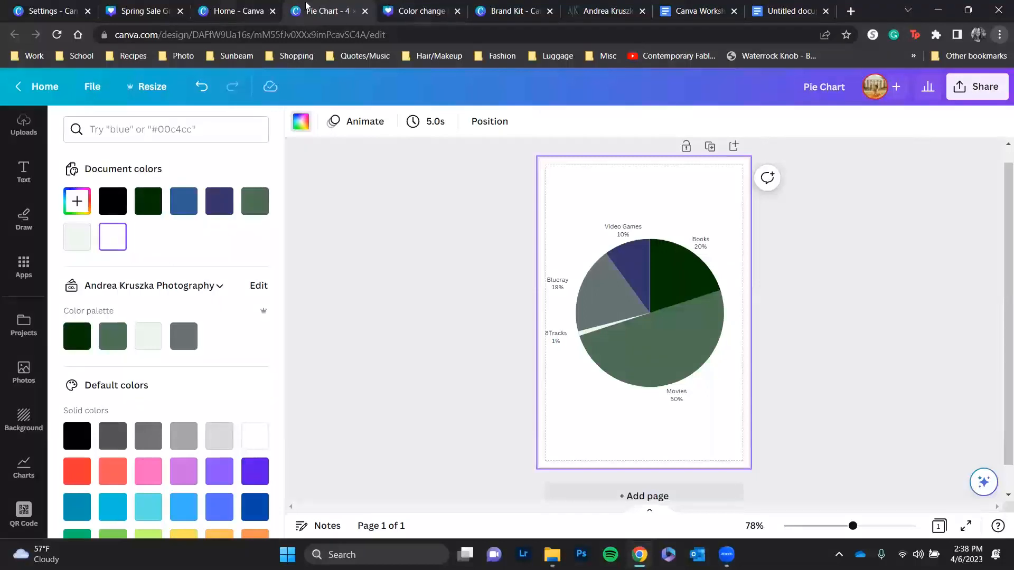
- Return to the Color change Example design and add a solid arrow line above the three squares
{"action": "left_click", "coordinate": [410, 16]}
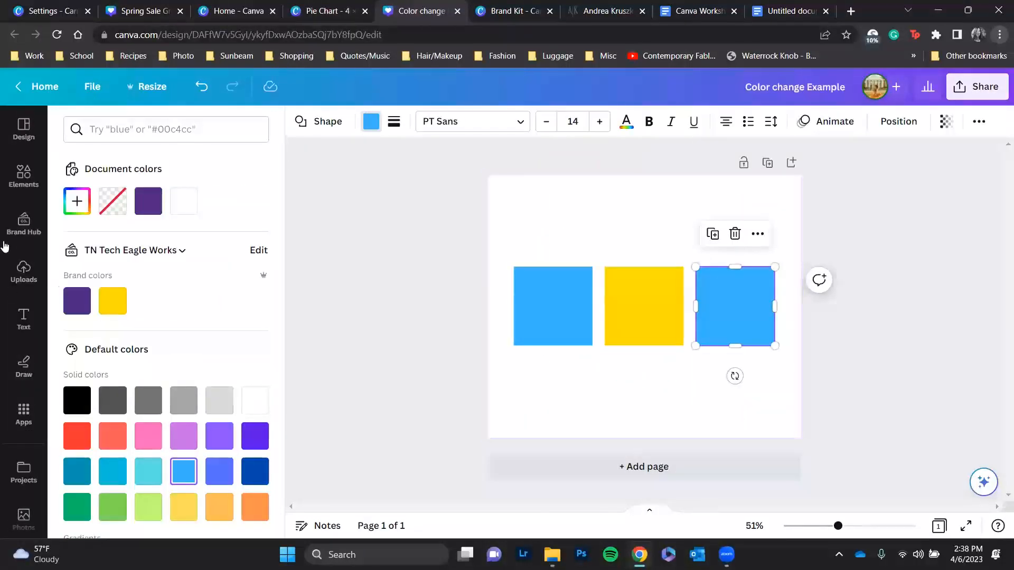
{"action": "left_click", "coordinate": [23, 175]}
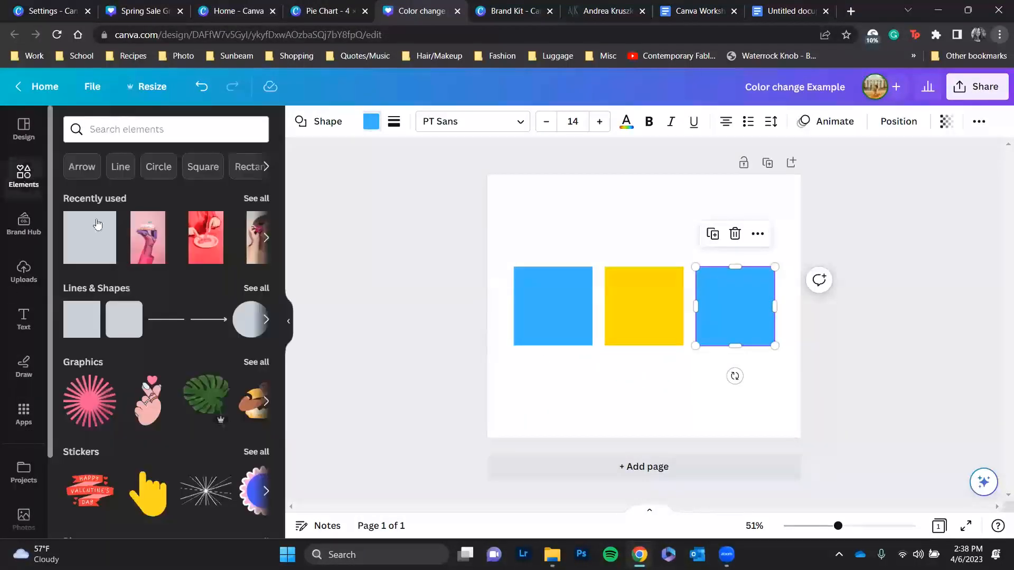
{"action": "left_click", "coordinate": [256, 288]}
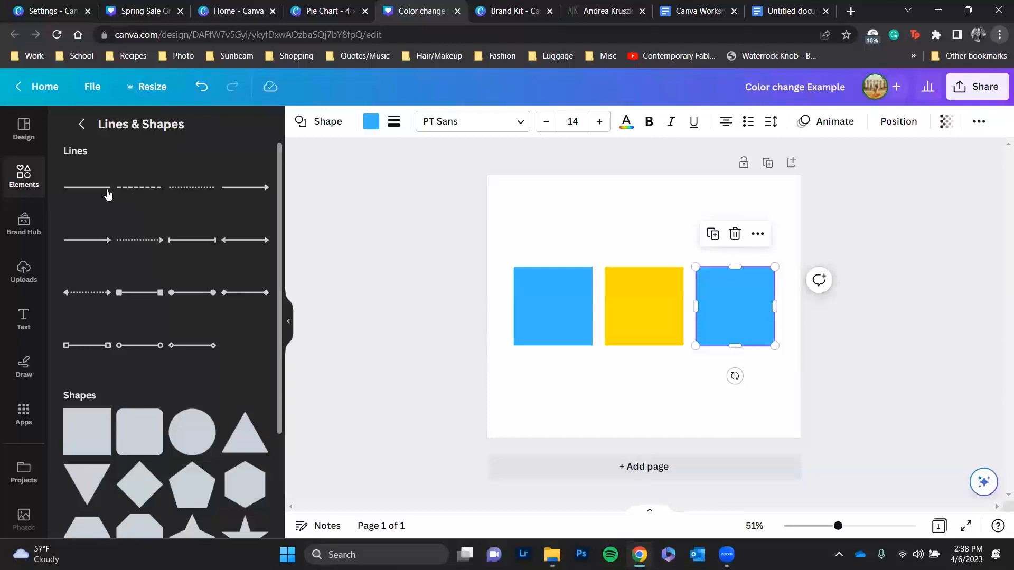
{"action": "left_click", "coordinate": [91, 242]}
{"action": "left_click_drag", "start_coordinate": [507, 219], "coordinate": [631, 179]}
{"action": "left_click", "coordinate": [692, 306]}
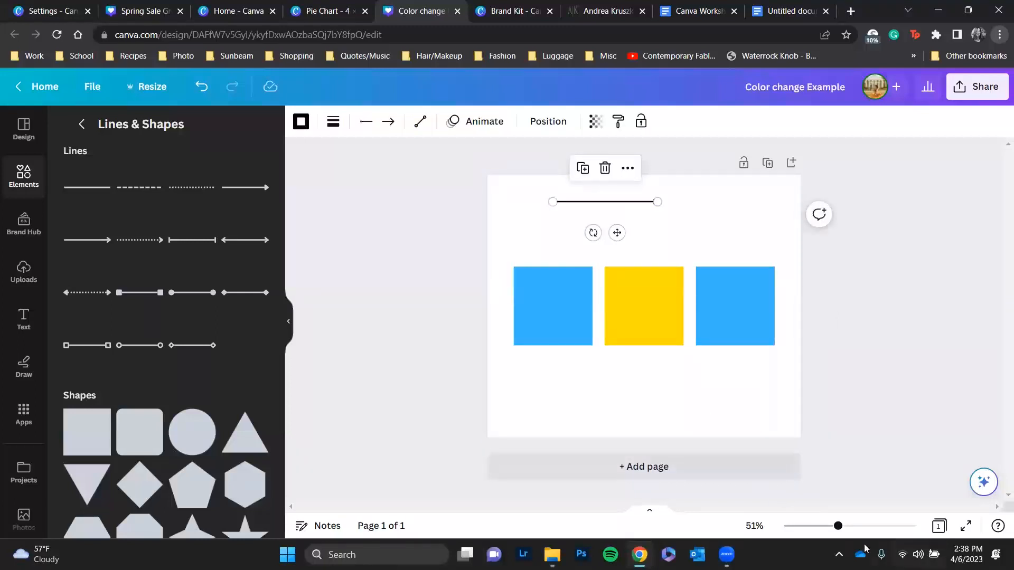
- Recolor the arrow with the brand purple and set its line weight to 26
{"action": "left_click_drag", "start_coordinate": [838, 525], "coordinate": [863, 525]}
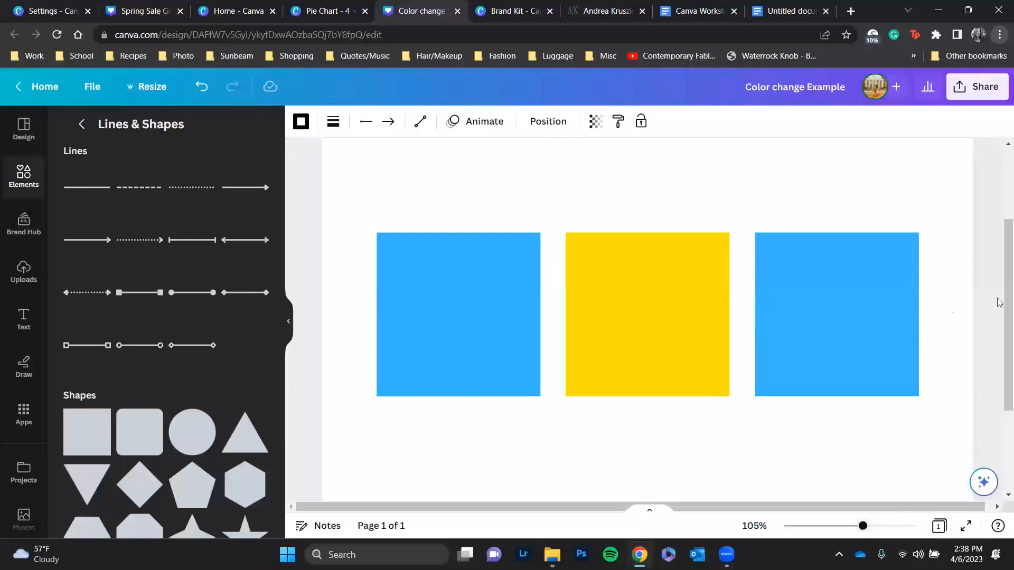
{"action": "scroll", "coordinate": [1000, 282], "scroll_direction": "up", "scroll_amount": 3}
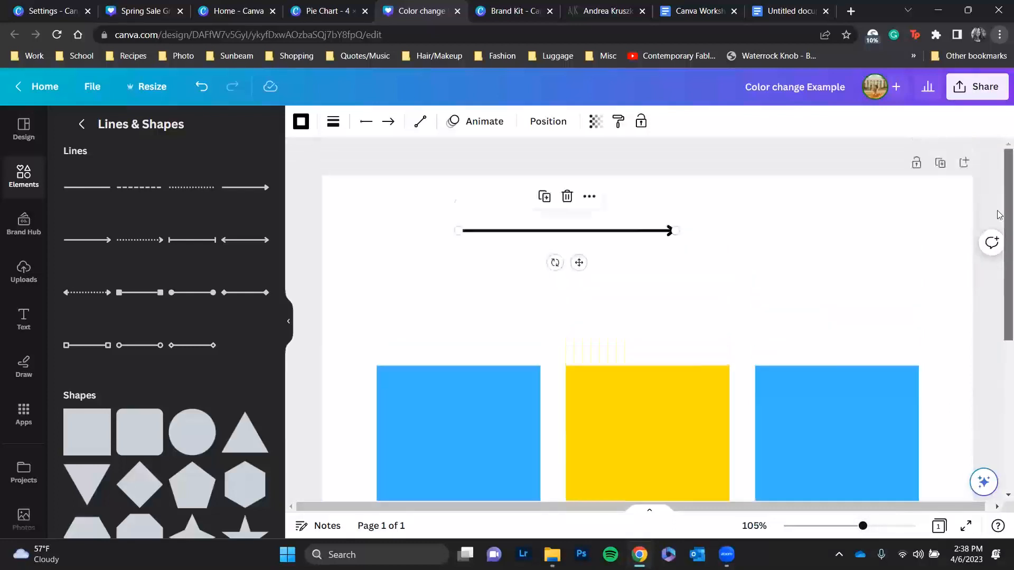
{"action": "left_click", "coordinate": [301, 122]}
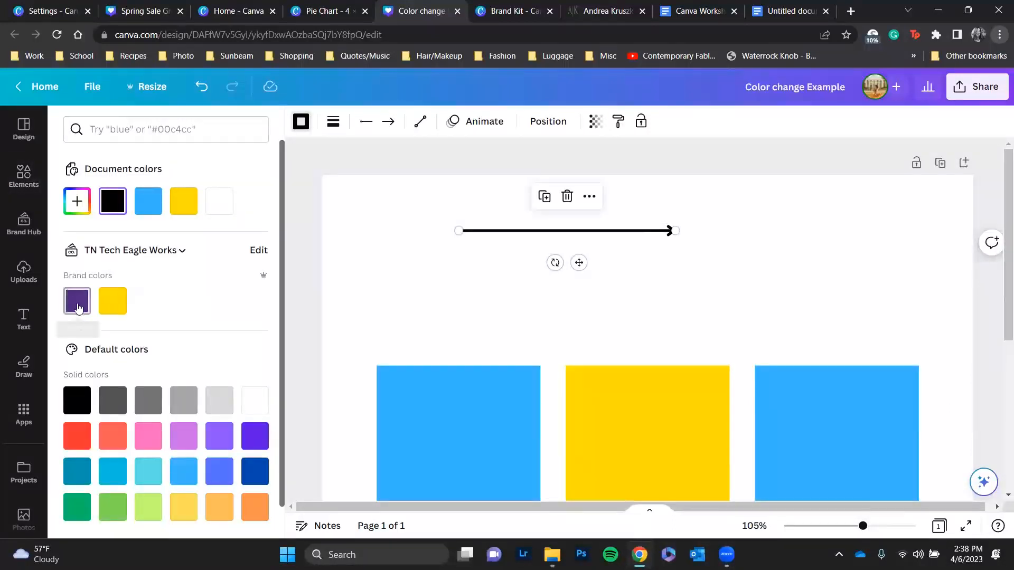
{"action": "left_click", "coordinate": [77, 301]}
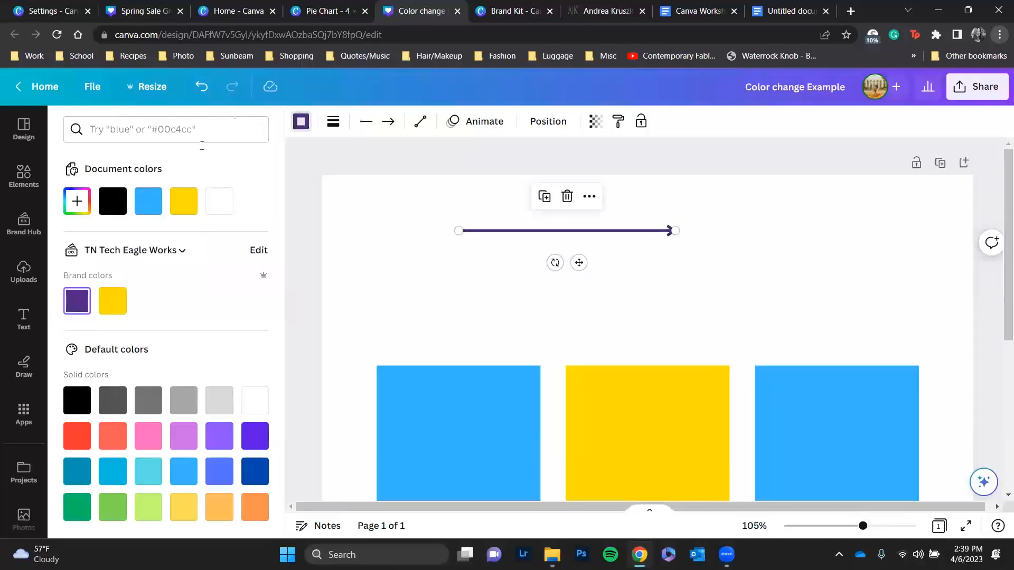
{"action": "left_click", "coordinate": [333, 121]}
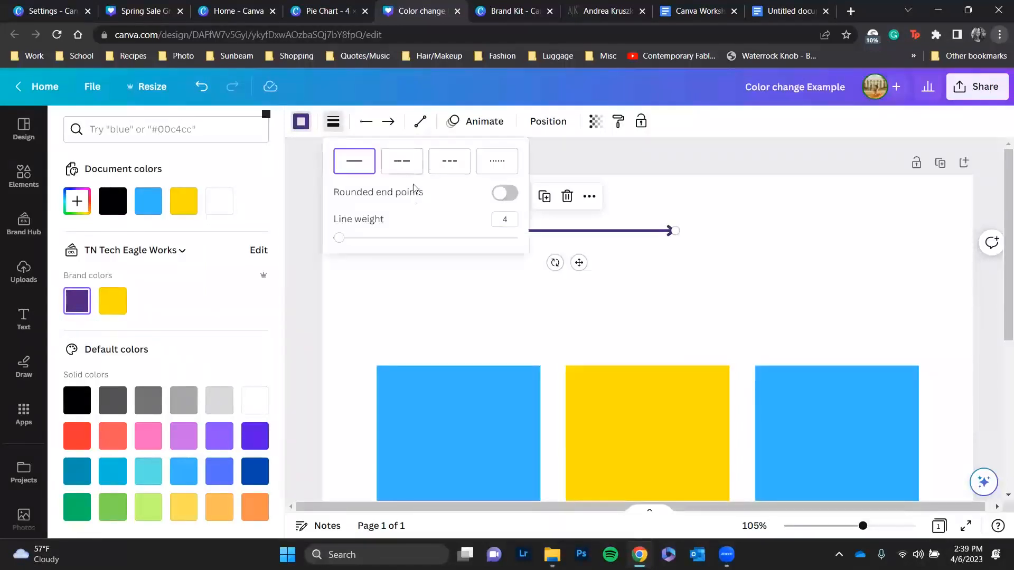
{"action": "left_click_drag", "start_coordinate": [442, 238], "coordinate": [380, 236]}
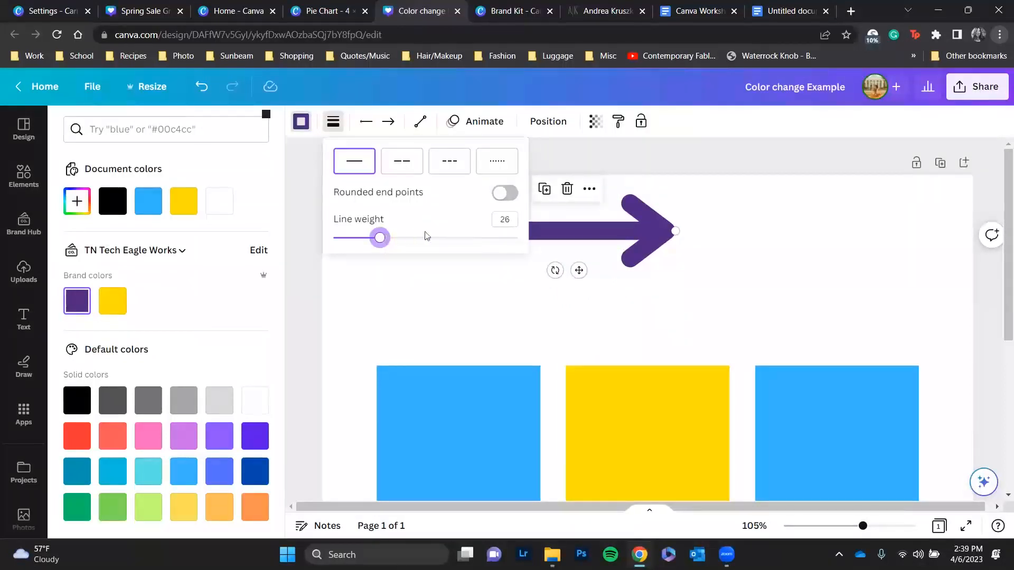
{"action": "left_click", "coordinate": [662, 249]}
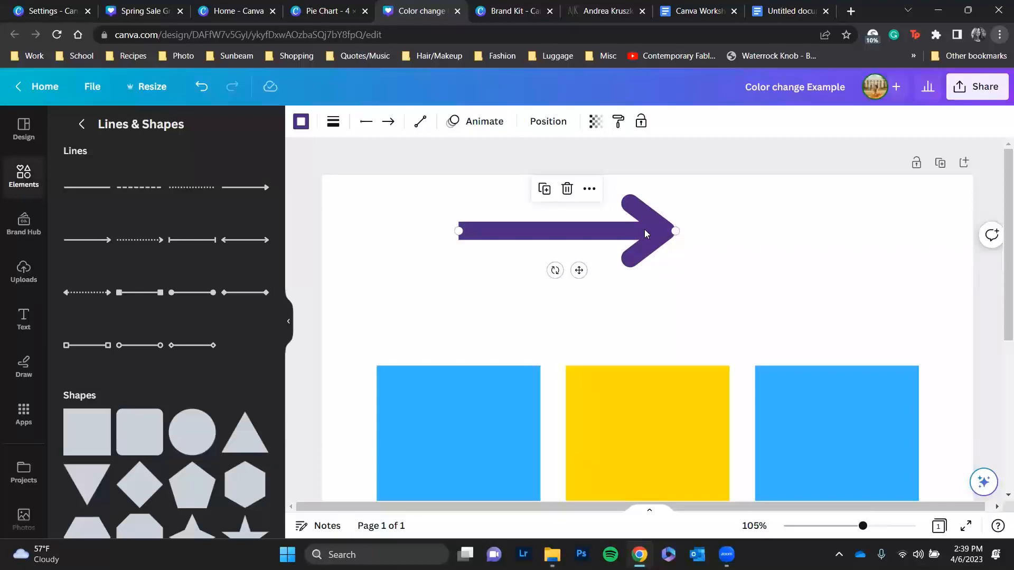
- Extend the arrow to the right to about 525 px long, keeping it nearly horizontal
{"action": "left_click_drag", "start_coordinate": [674, 233], "coordinate": [711, 247]}
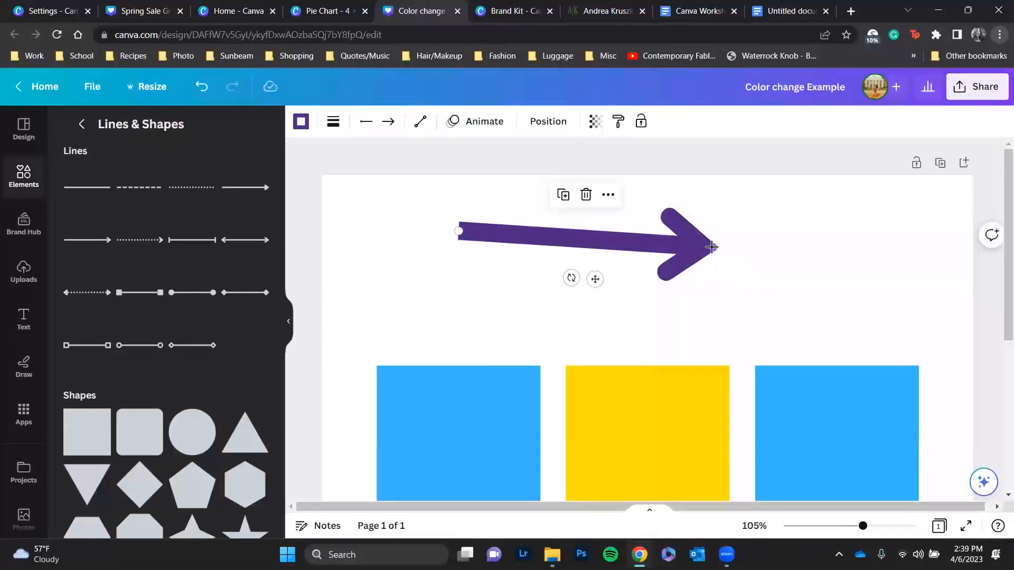
{"action": "left_click_drag", "start_coordinate": [712, 247], "coordinate": [821, 231]}
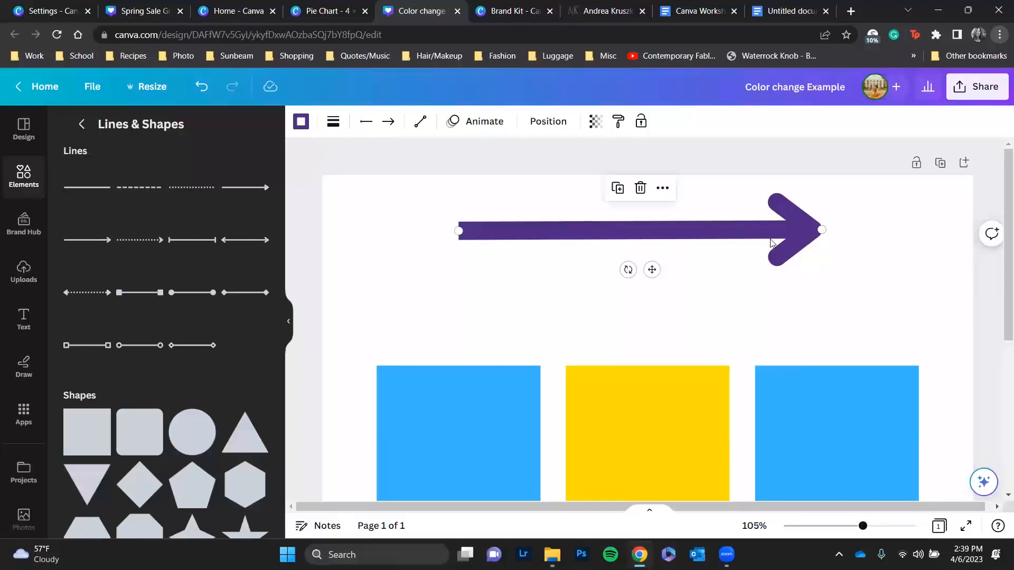
- Look through the arrow's position and transparency settings without changing them
{"action": "right_click", "coordinate": [744, 229]}
{"action": "key", "text": "Escape"}
{"action": "left_click", "coordinate": [554, 122]}
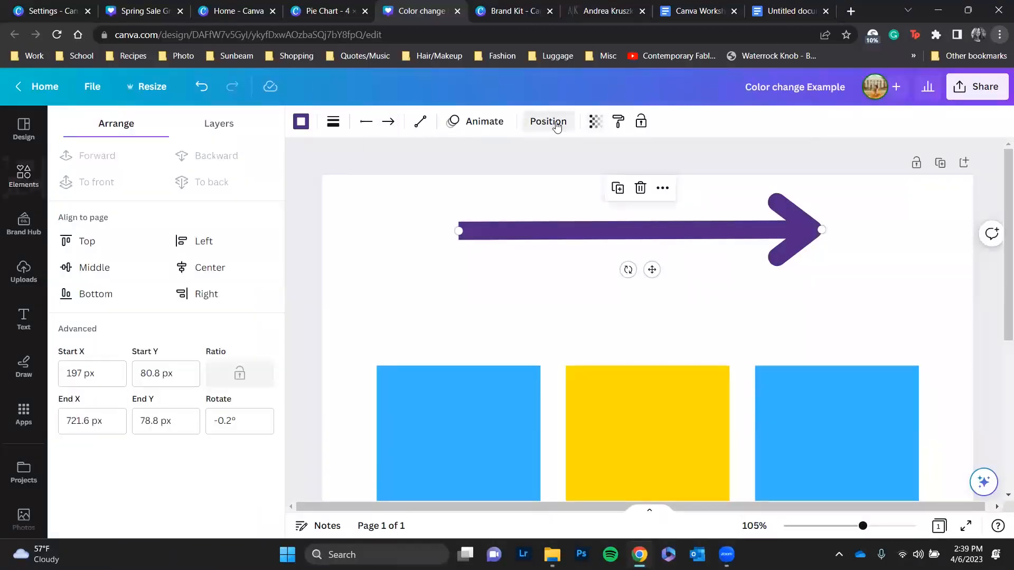
{"action": "left_click", "coordinate": [595, 123]}
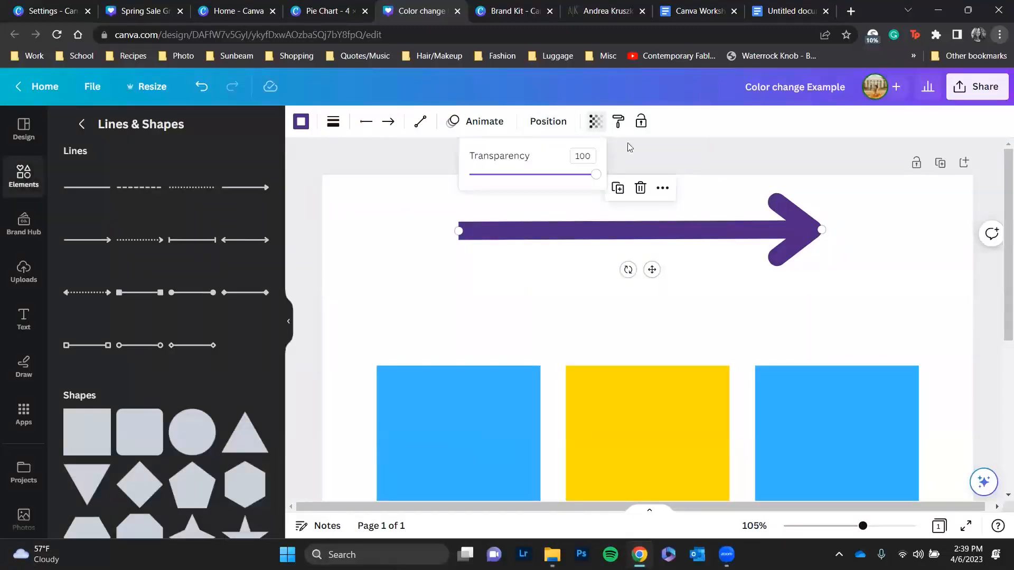
{"action": "left_click", "coordinate": [702, 146]}
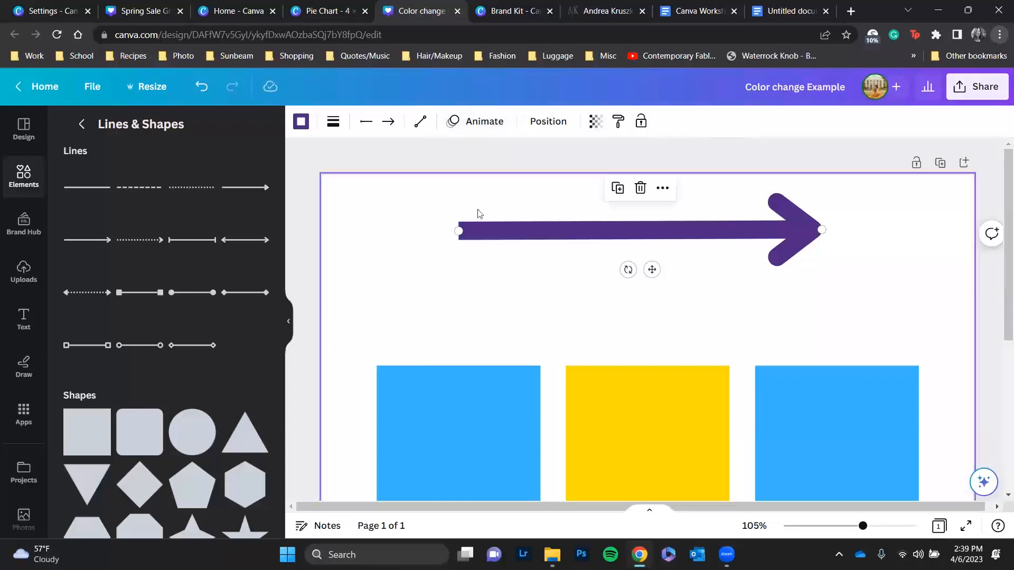
- Swing the arrow's tip around to point left with a shorter shaft, then move the arrow toward the page's upper centre and deselect it
{"action": "left_click_drag", "start_coordinate": [821, 228], "coordinate": [354, 230]}
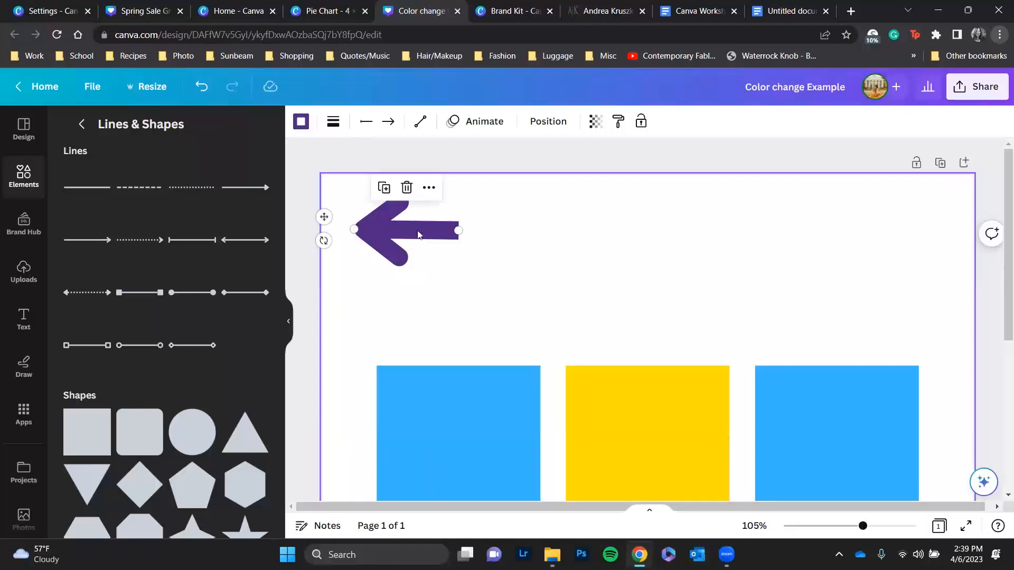
{"action": "left_click_drag", "start_coordinate": [405, 227], "coordinate": [540, 236]}
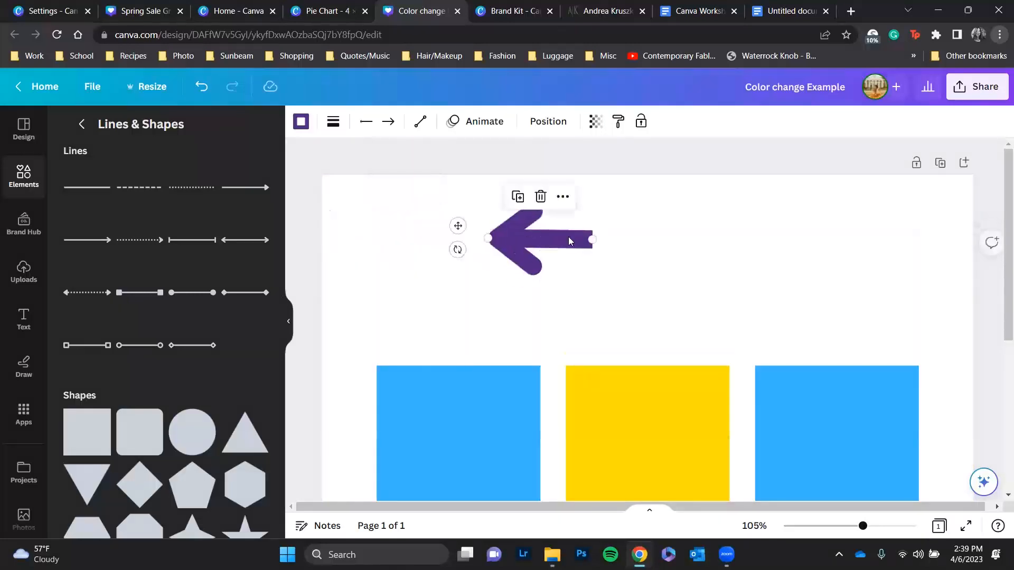
{"action": "left_click", "coordinate": [562, 198]}
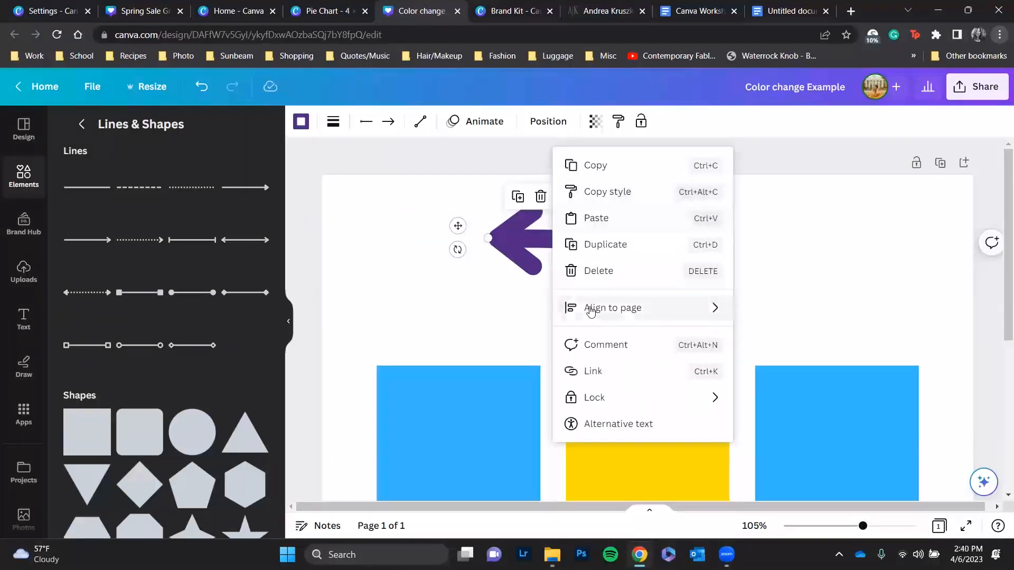
{"action": "mouse_move", "coordinate": [591, 307]}
{"action": "left_click", "coordinate": [390, 327]}
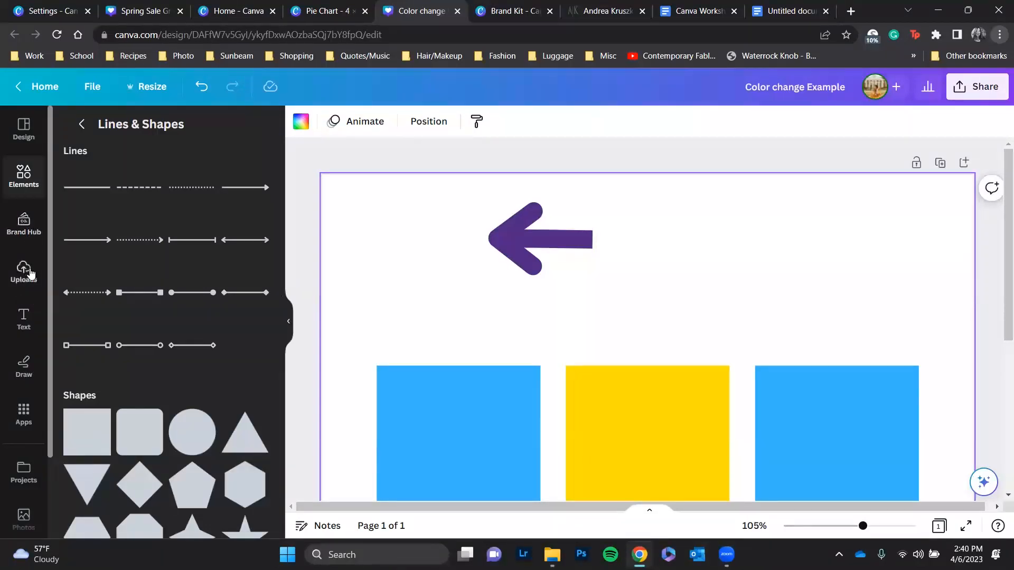
- Add a five-pointed star shape and resize it to fit the page's upper right, overlapping the yellow and right blue squares
{"action": "scroll", "coordinate": [137, 359], "scroll_direction": "down", "scroll_amount": 3}
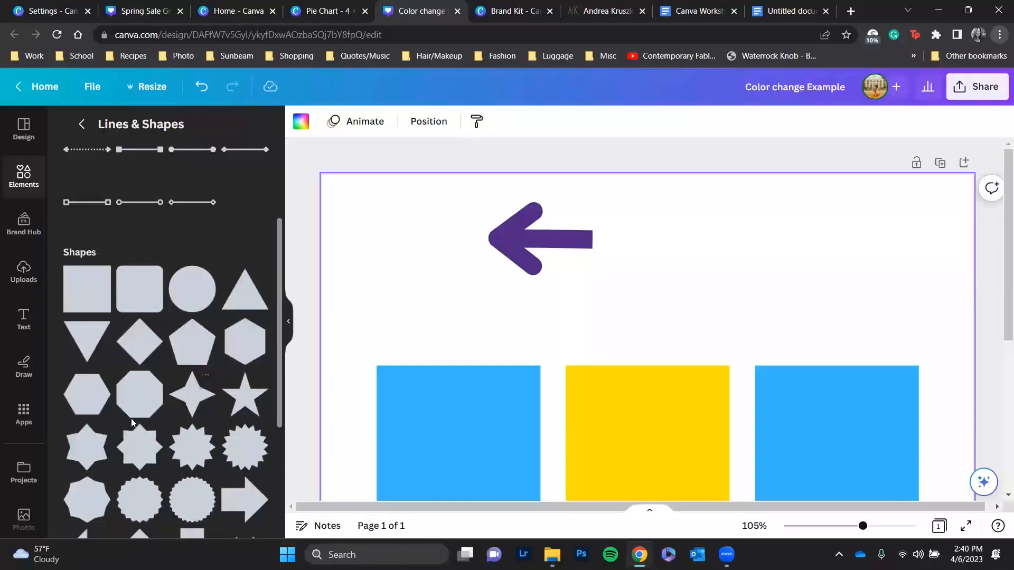
{"action": "left_click", "coordinate": [249, 397]}
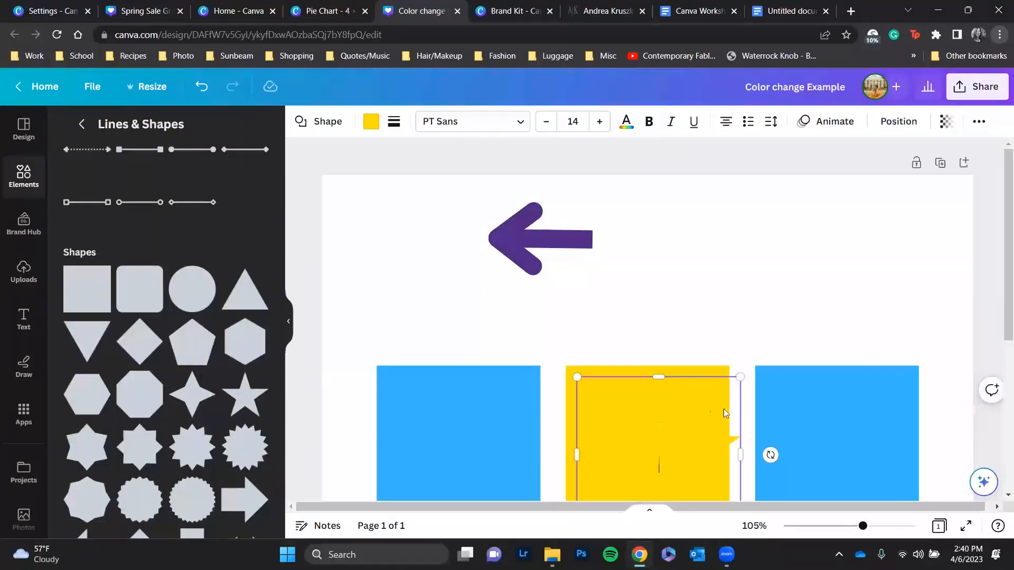
{"action": "left_click_drag", "start_coordinate": [740, 400], "coordinate": [741, 393]}
{"action": "left_click_drag", "start_coordinate": [743, 337], "coordinate": [896, 201]}
{"action": "left_click_drag", "start_coordinate": [576, 336], "coordinate": [368, 335]}
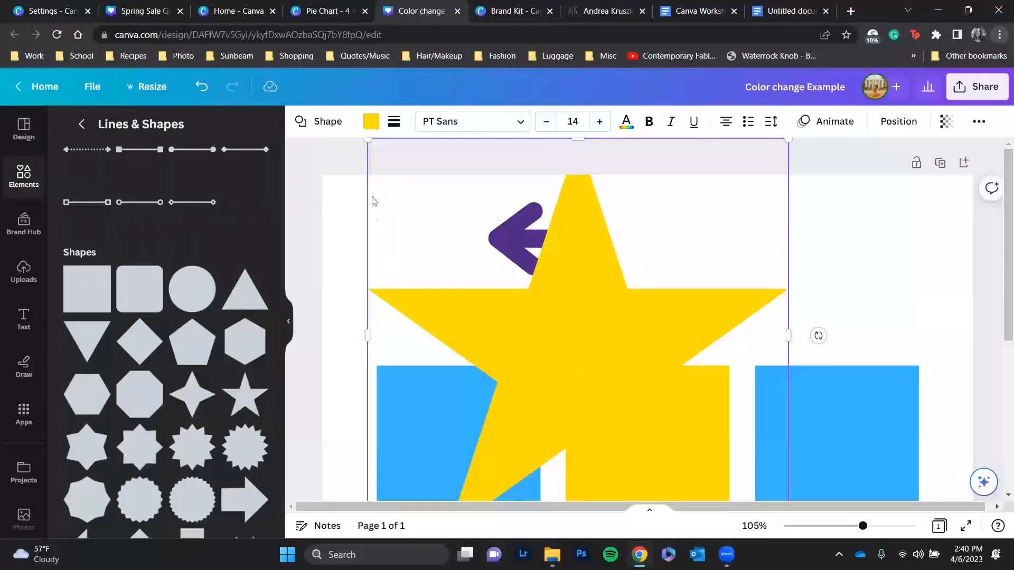
{"action": "left_click_drag", "start_coordinate": [372, 141], "coordinate": [770, 212]}
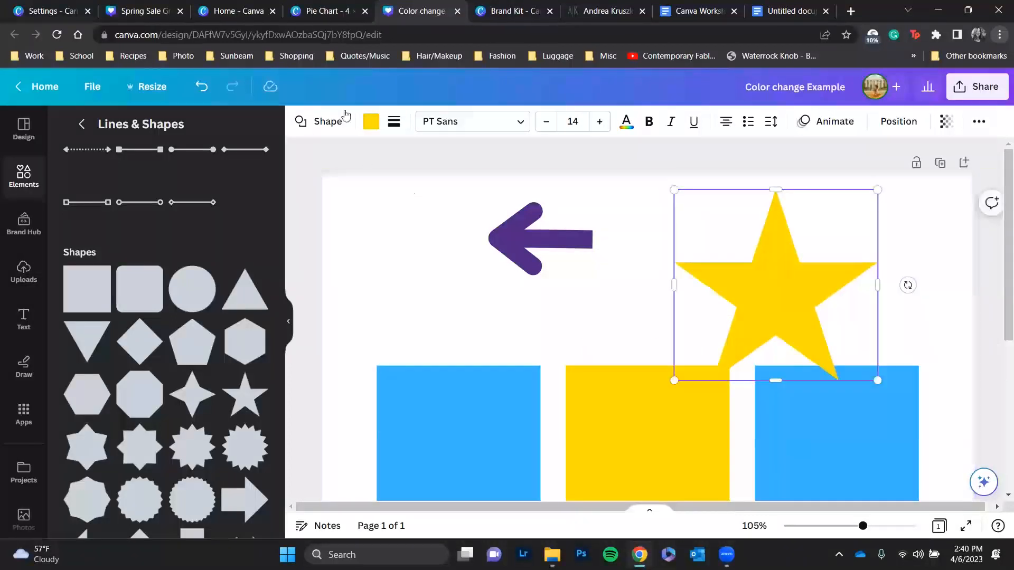
- Recolor the star with the brand purple, move it slightly toward the arrow and shrink it a little
{"action": "left_click", "coordinate": [369, 129]}
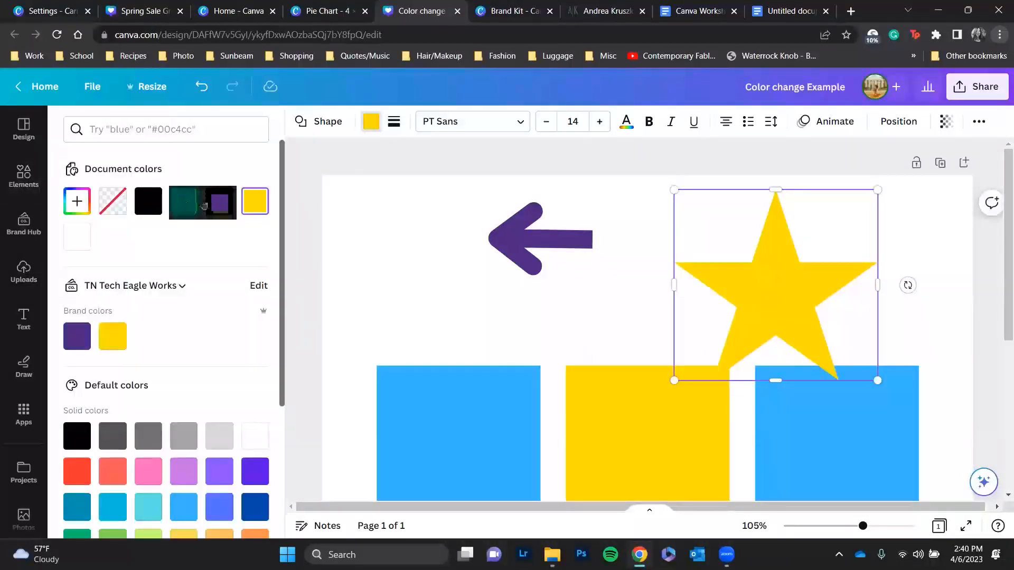
{"action": "left_click", "coordinate": [226, 208]}
{"action": "mouse_move", "coordinate": [754, 290]}
{"action": "left_mouse_down"}
{"action": "mouse_move", "coordinate": [730, 330]}
{"action": "mouse_move", "coordinate": [743, 296]}
{"action": "left_mouse_up"}
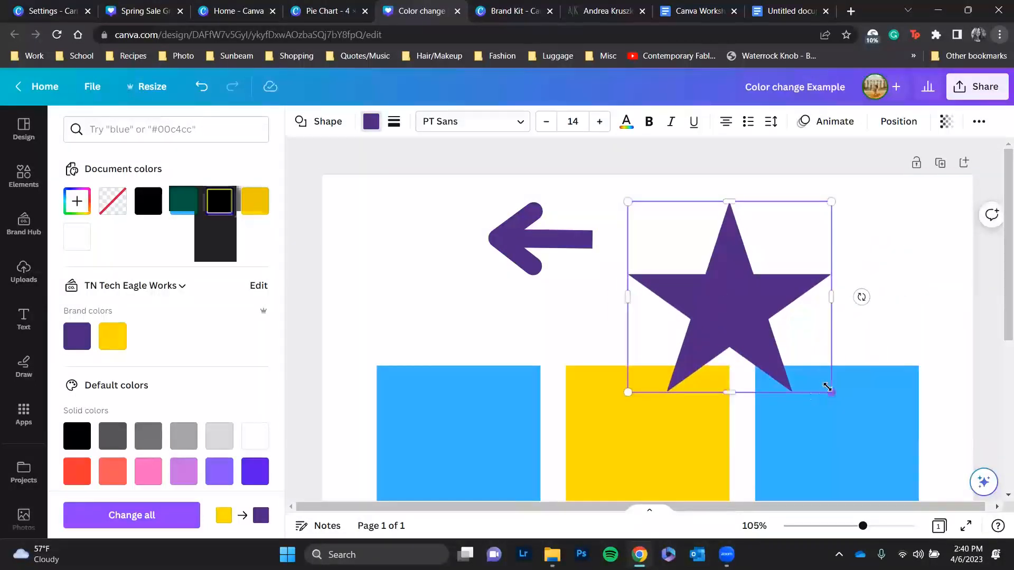
{"action": "mouse_move", "coordinate": [832, 391]}
{"action": "left_mouse_down"}
{"action": "mouse_move", "coordinate": [925, 410]}
{"action": "mouse_move", "coordinate": [846, 408]}
{"action": "mouse_move", "coordinate": [821, 373]}
{"action": "mouse_move", "coordinate": [821, 382]}
{"action": "left_mouse_up"}
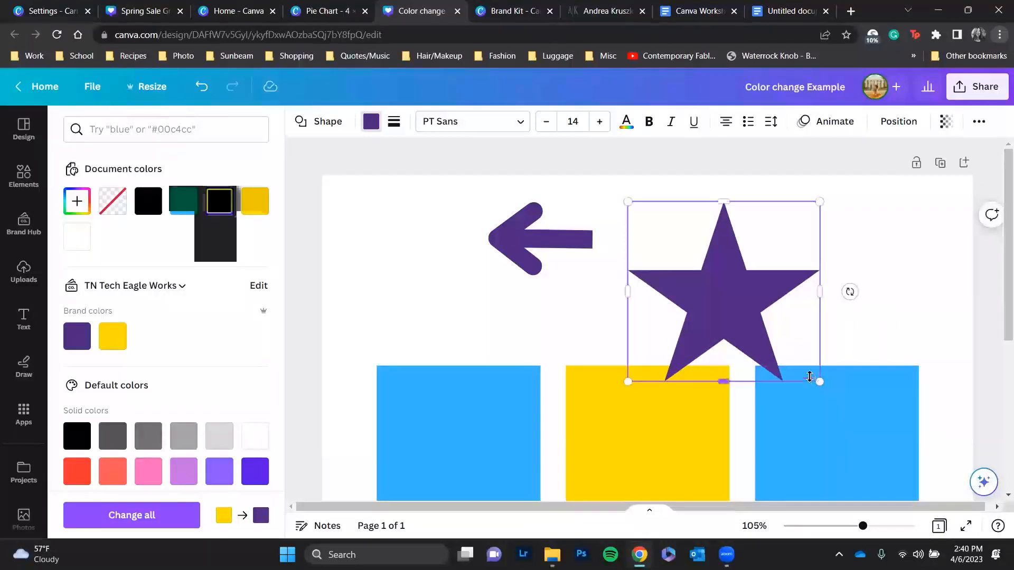
- Delete the right blue square and the yellow square beneath the star
{"action": "left_click", "coordinate": [870, 404]}
{"action": "key", "text": "Delete"}
{"action": "left_click", "coordinate": [652, 423]}
{"action": "key", "text": "Delete"}
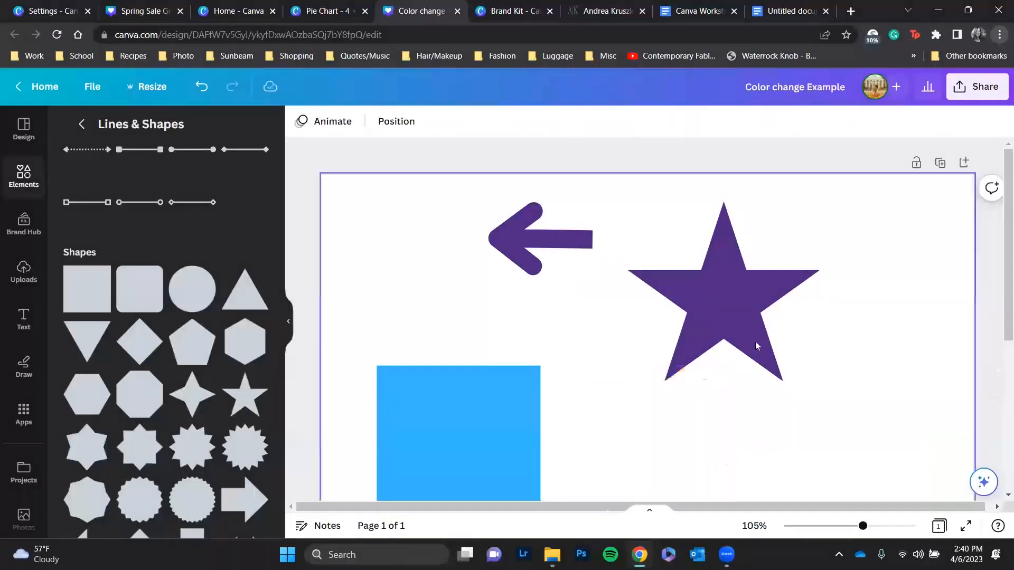
- Enlarge the star proportionally from its lower-left corner, flatten it from its bottom edge and deselect it
{"action": "left_click", "coordinate": [756, 346]}
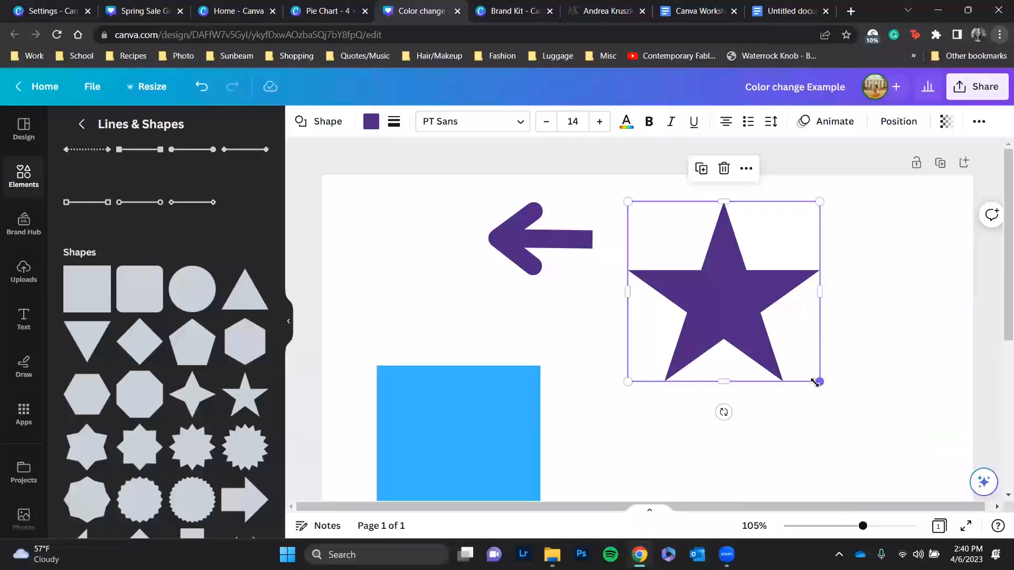
{"action": "mouse_move", "coordinate": [816, 382]}
{"action": "left_mouse_down"}
{"action": "mouse_move", "coordinate": [925, 437]}
{"action": "mouse_move", "coordinate": [755, 332]}
{"action": "mouse_move", "coordinate": [944, 441]}
{"action": "mouse_move", "coordinate": [869, 398]}
{"action": "mouse_move", "coordinate": [925, 443]}
{"action": "mouse_move", "coordinate": [826, 370]}
{"action": "mouse_move", "coordinate": [819, 381]}
{"action": "left_mouse_up"}
{"action": "left_click_drag", "start_coordinate": [627, 381], "coordinate": [613, 395]}
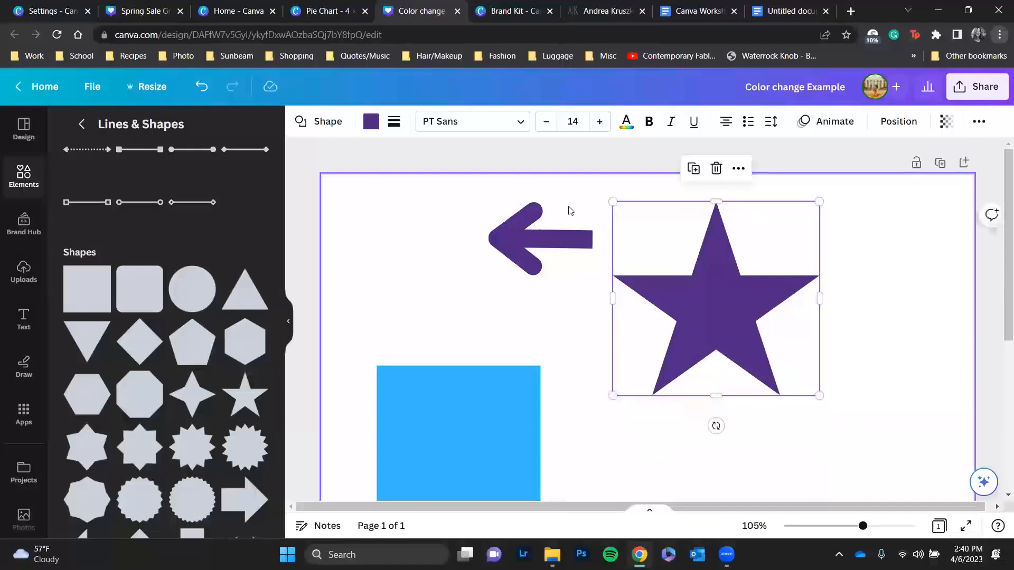
{"action": "left_click_drag", "start_coordinate": [717, 396], "coordinate": [747, 366]}
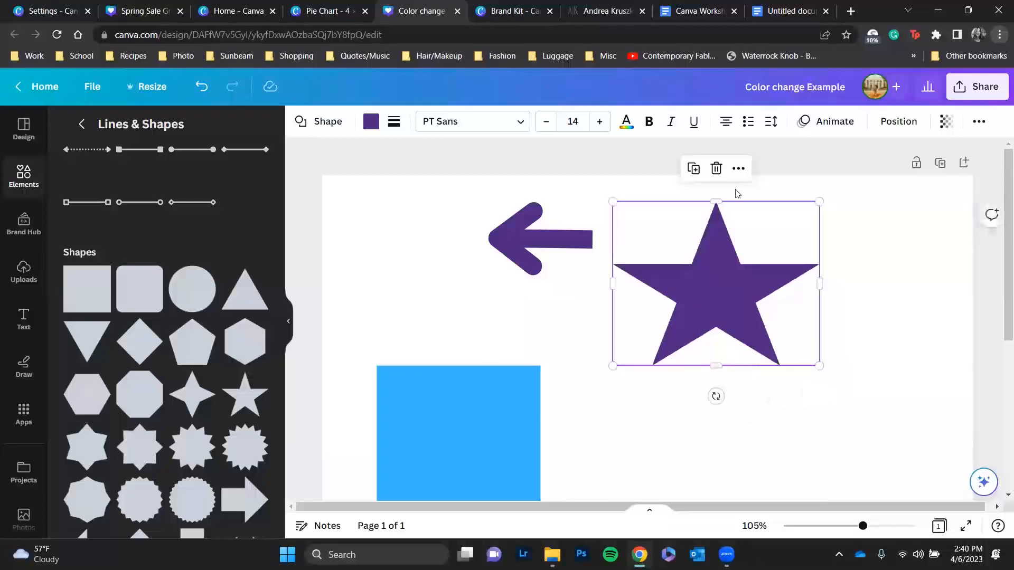
{"action": "left_click", "coordinate": [824, 198]}
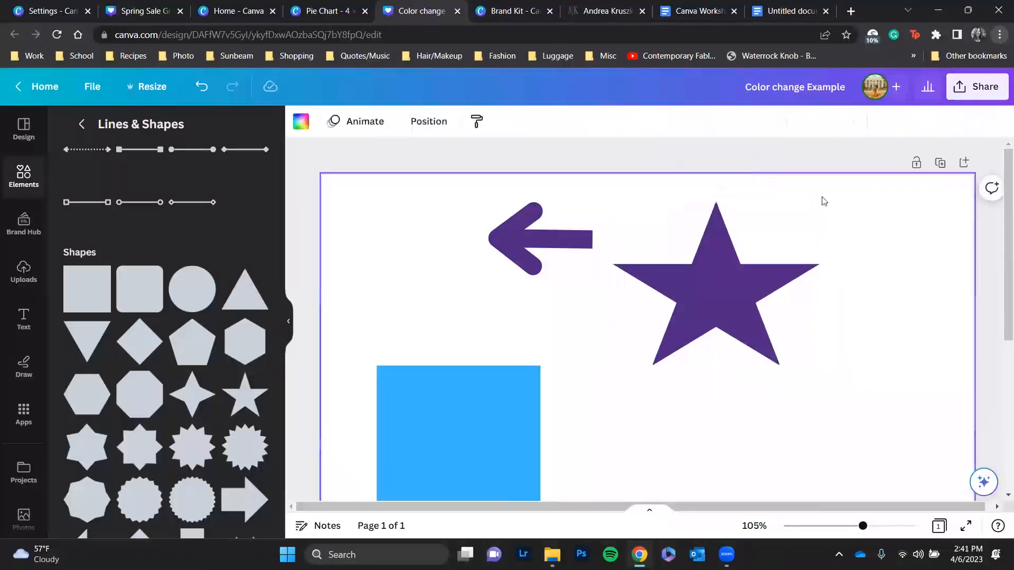
- Stretch the star taller and wider until it overlaps the arrow's shaft, and view its animation options without applying one
{"action": "left_click", "coordinate": [799, 247]}
{"action": "left_click_drag", "start_coordinate": [820, 201], "coordinate": [845, 216]}
{"action": "left_click_drag", "start_coordinate": [829, 277], "coordinate": [851, 292]}
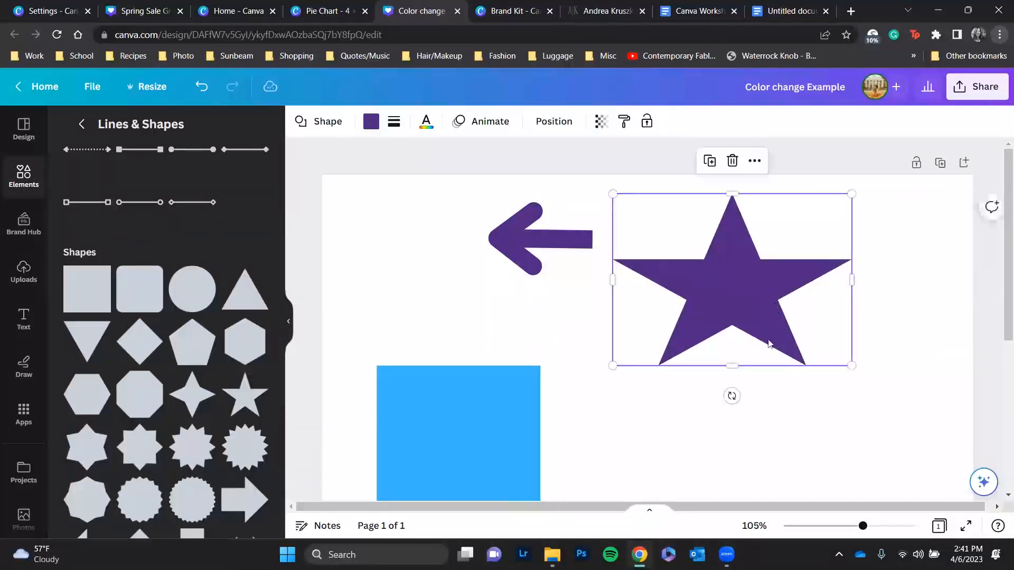
{"action": "left_click_drag", "start_coordinate": [732, 365], "coordinate": [732, 460]}
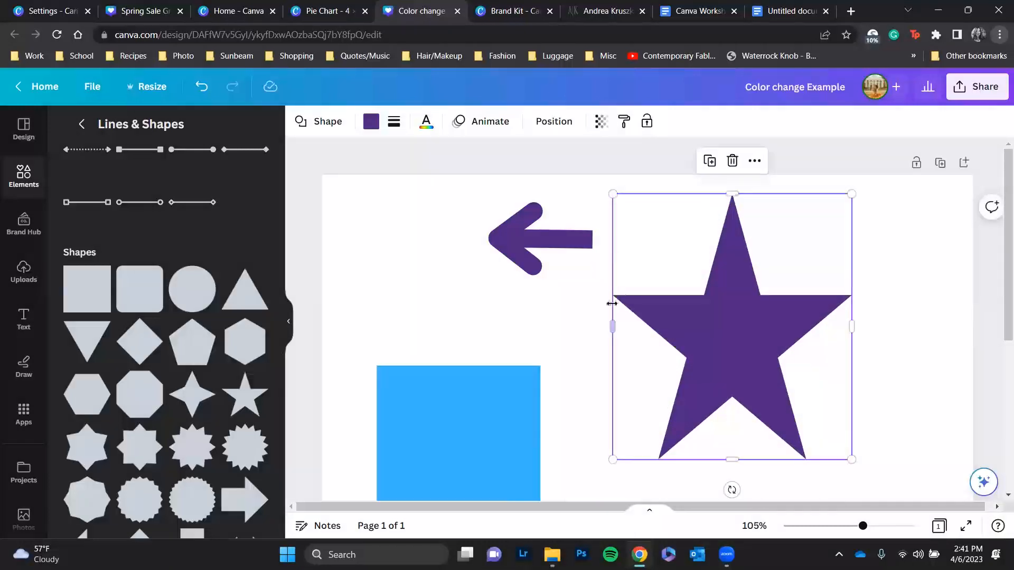
{"action": "left_click_drag", "start_coordinate": [615, 327], "coordinate": [546, 348]}
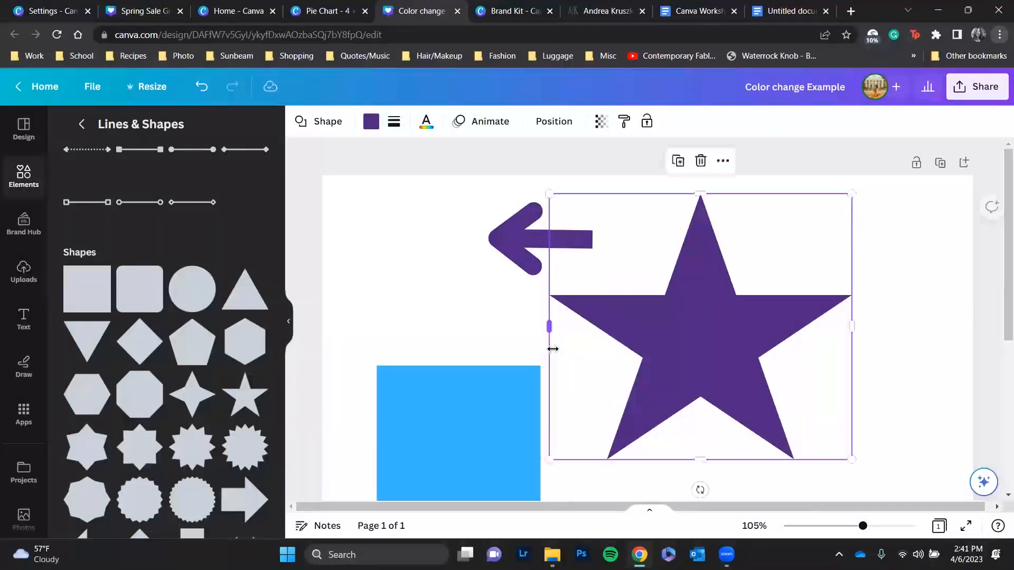
{"action": "left_click", "coordinate": [466, 128]}
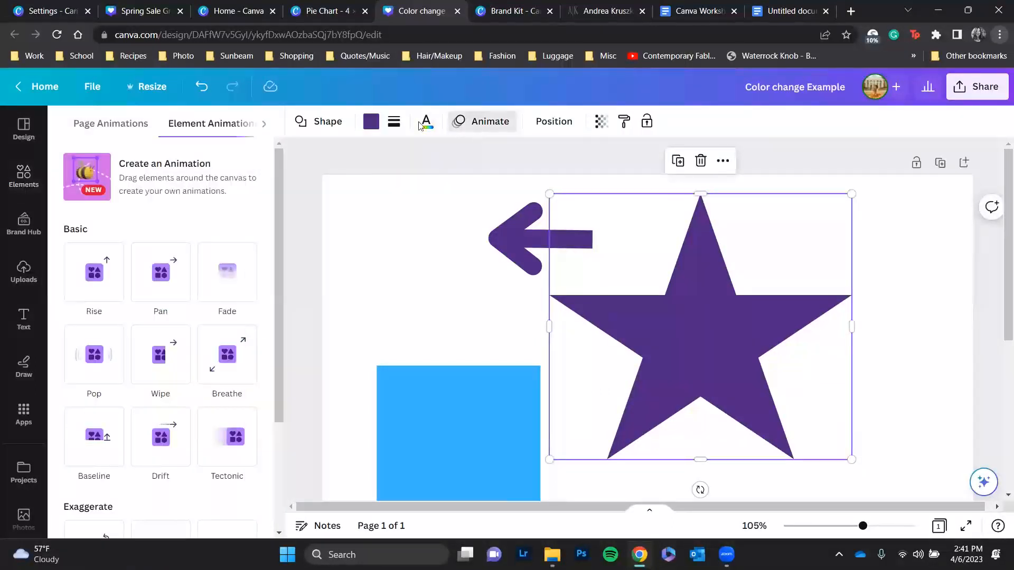
{"action": "left_click", "coordinate": [496, 124]}
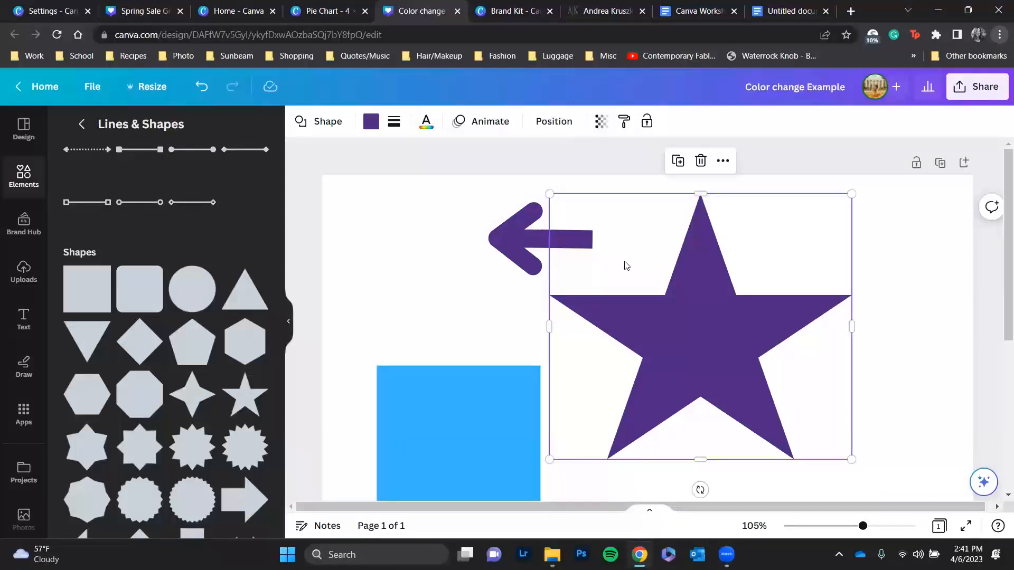
- Shrink the star proportionally from its lower-right corner and rotate it about 120 degrees clockwise
{"action": "left_click_drag", "start_coordinate": [851, 460], "coordinate": [798, 413]}
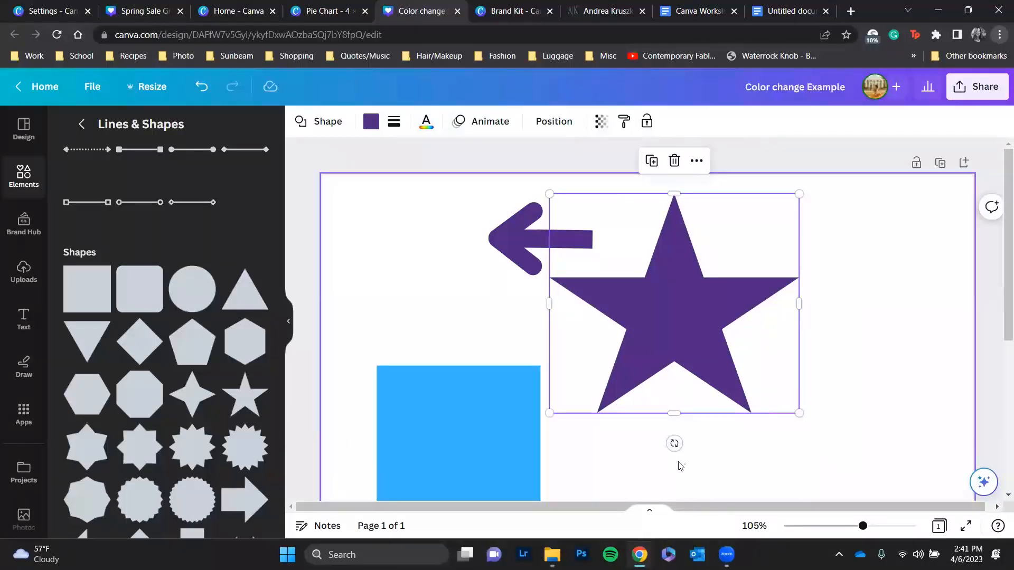
{"action": "left_click_drag", "start_coordinate": [673, 444], "coordinate": [549, 229]}
{"action": "right_click", "coordinate": [549, 230]}
{"action": "left_click", "coordinate": [785, 299]}
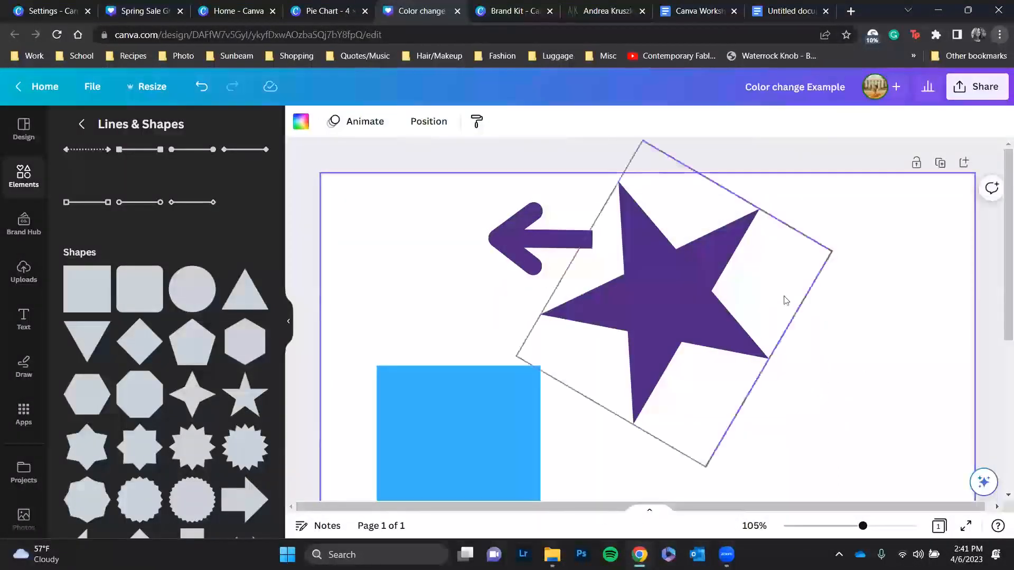
{"action": "left_click", "coordinate": [785, 299]}
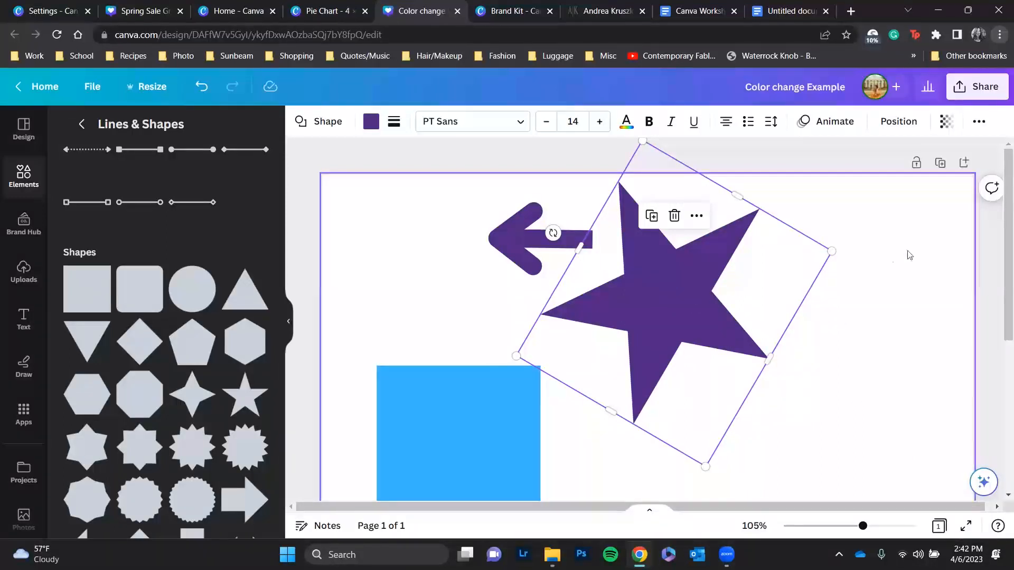
- Clear the page by deleting the purple star, the purple arrow and the remaining blue square
{"action": "scroll", "coordinate": [828, 301], "scroll_direction": "down", "scroll_amount": 2}
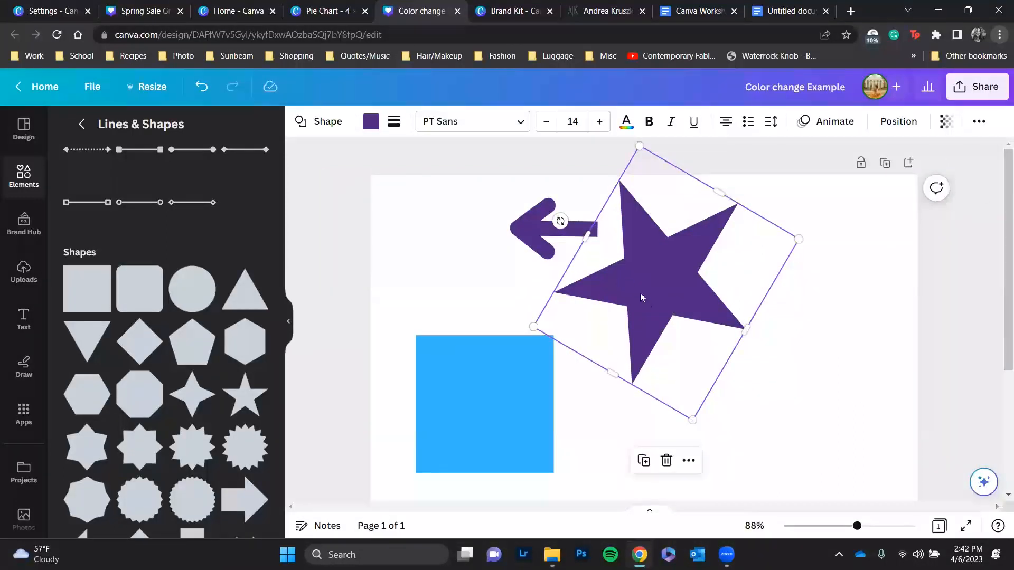
{"action": "key", "text": "Delete"}
{"action": "left_click", "coordinate": [529, 236]}
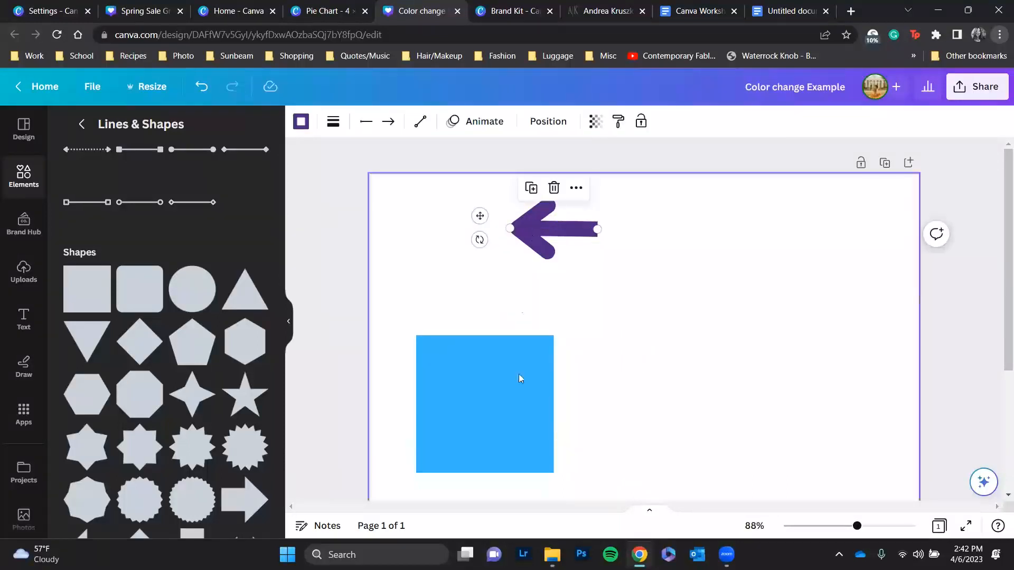
{"action": "key", "text": "Delete"}
{"action": "left_click", "coordinate": [517, 389]}
{"action": "key", "text": "Delete"}
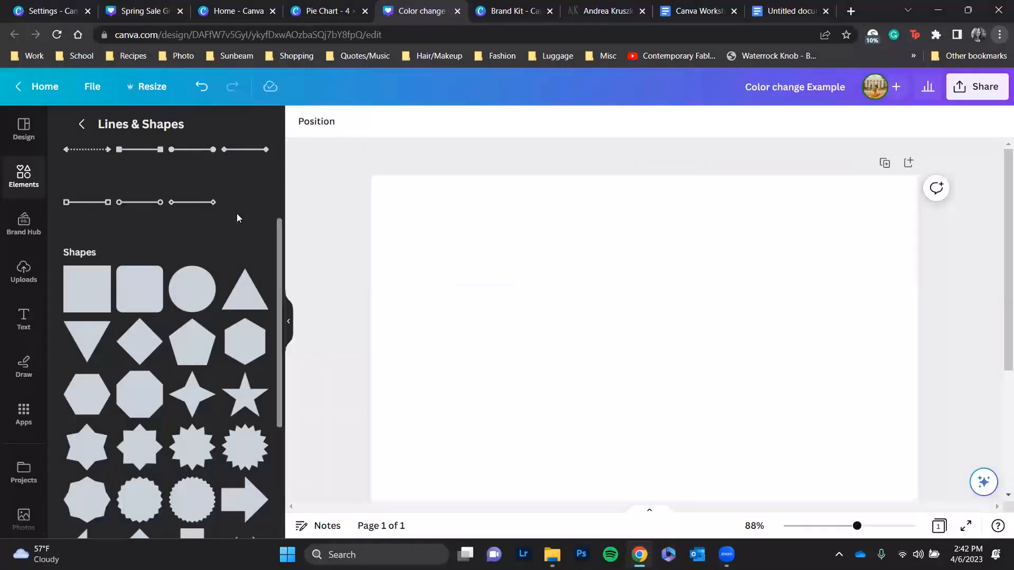
- Open the full Frames collection in the elements library and browse its frame shapes
{"action": "left_click", "coordinate": [82, 124]}
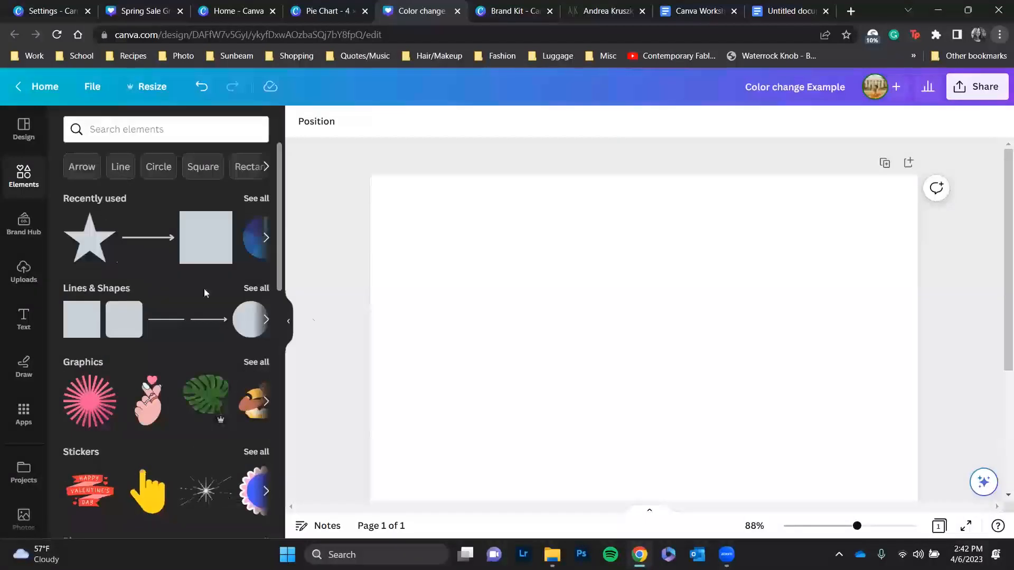
{"action": "scroll", "coordinate": [204, 306], "scroll_direction": "down", "scroll_amount": 6}
{"action": "scroll", "coordinate": [199, 332], "scroll_direction": "down", "scroll_amount": 10}
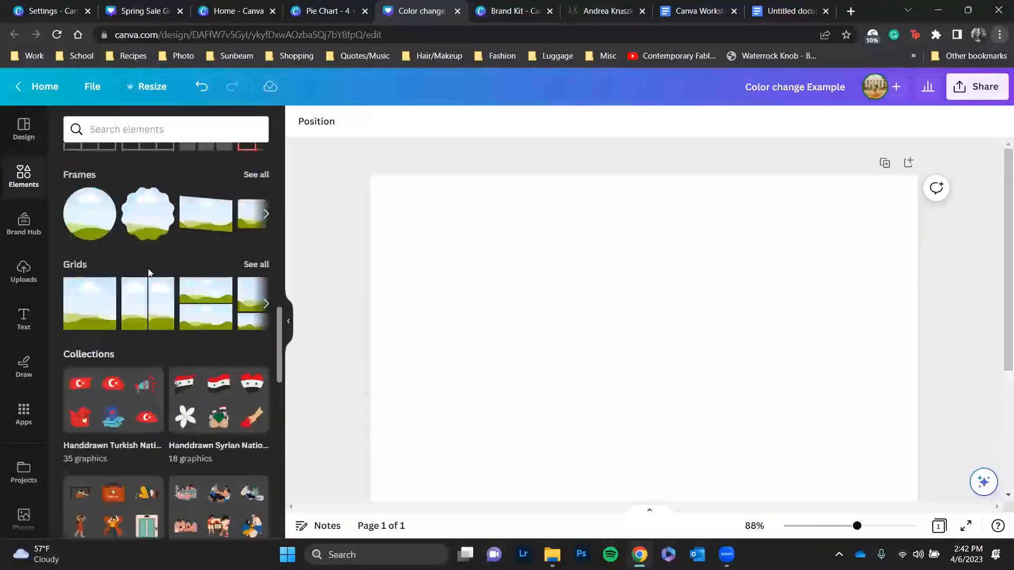
{"action": "left_click", "coordinate": [255, 175]}
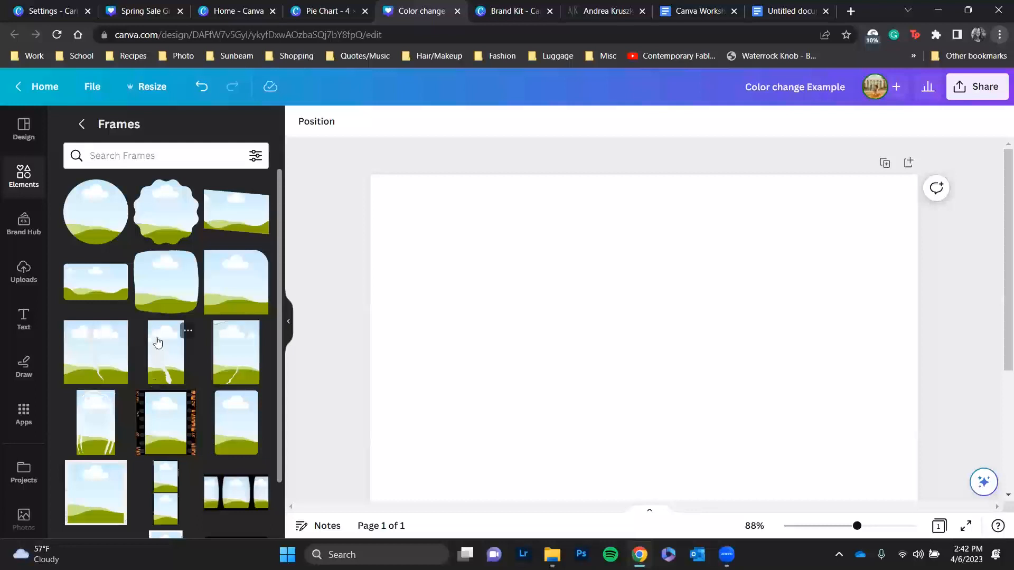
{"action": "scroll", "coordinate": [158, 343], "scroll_direction": "down", "scroll_amount": 6}
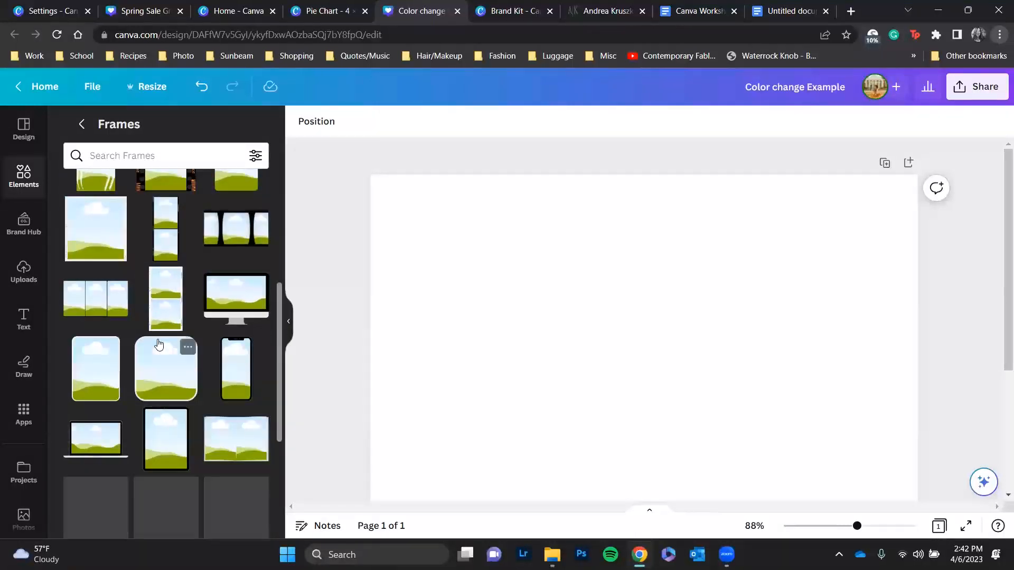
- Search the frames for "sun" and add the sunburst frame with detached rays to the centre of the page
{"action": "scroll", "coordinate": [171, 389], "scroll_direction": "down", "scroll_amount": 3}
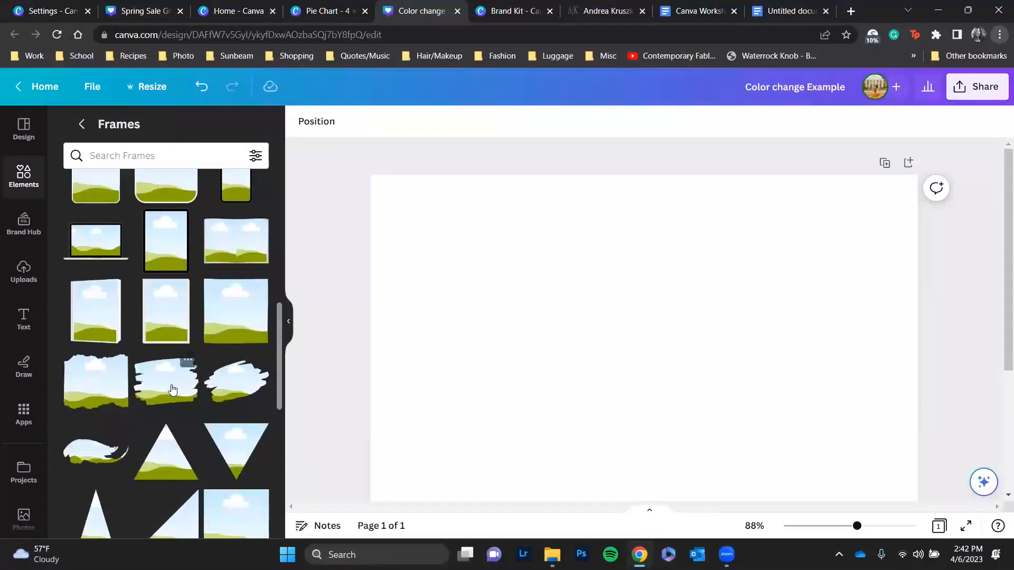
{"action": "scroll", "coordinate": [170, 390], "scroll_direction": "down", "scroll_amount": 1}
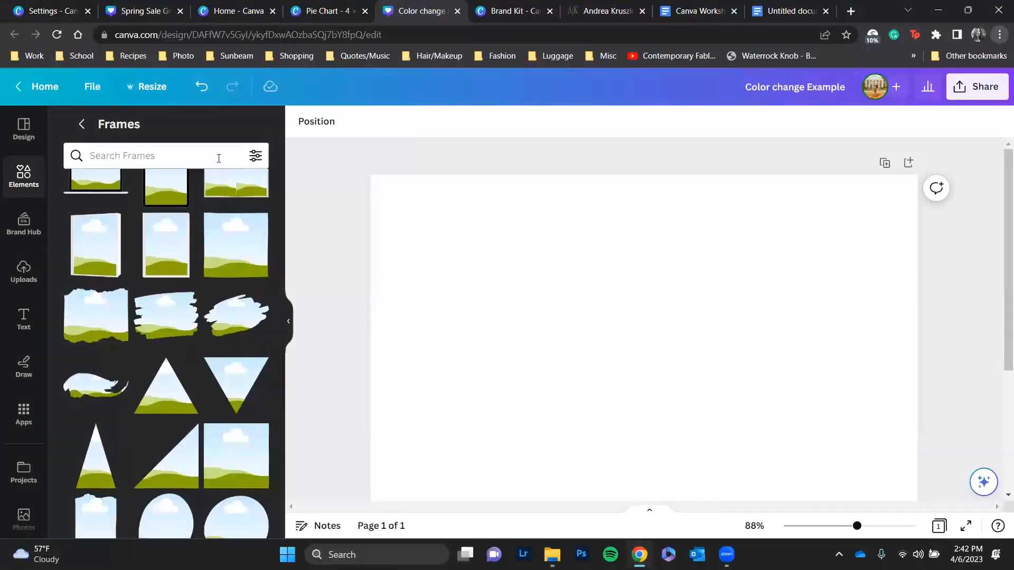
{"action": "left_click", "coordinate": [268, 160]}
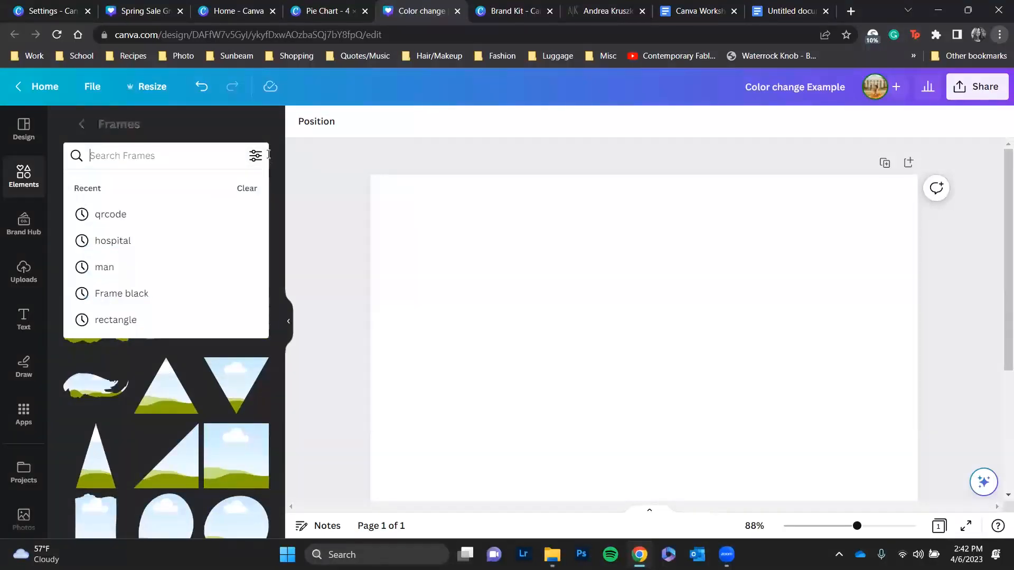
{"action": "left_click", "coordinate": [171, 164]}
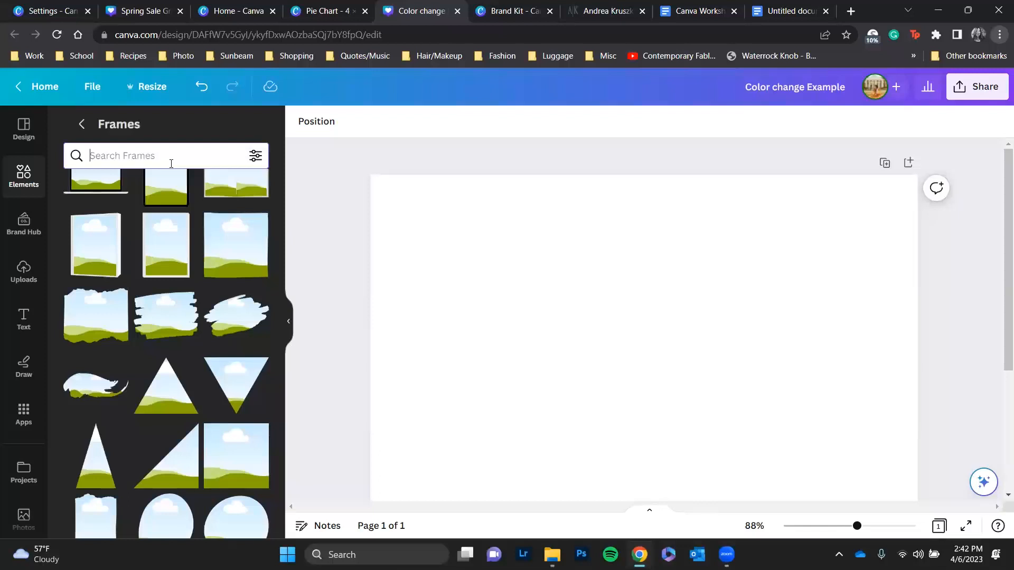
{"action": "type", "text": "sun"}
{"action": "key", "text": "Return"}
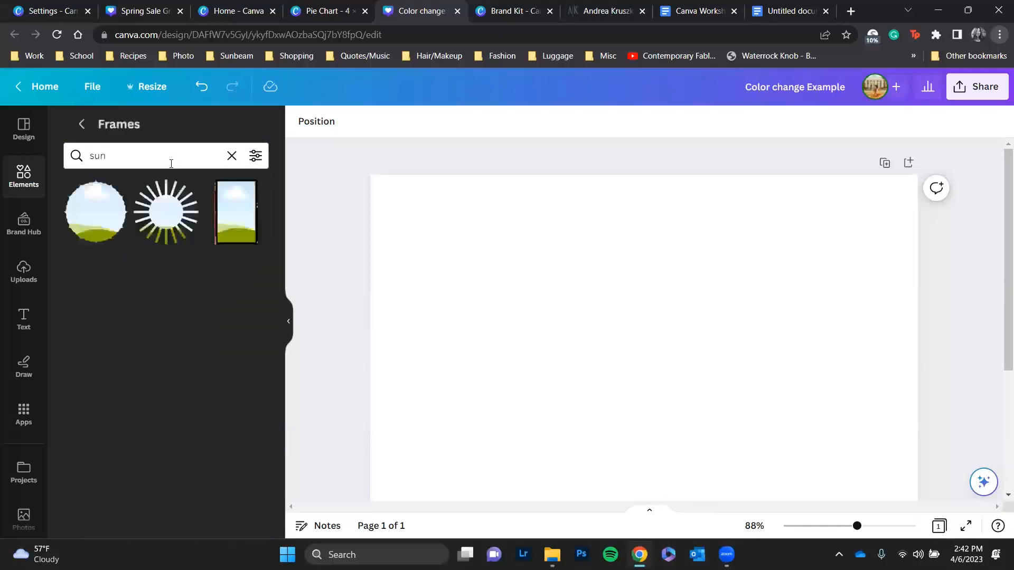
{"action": "left_click", "coordinate": [198, 204]}
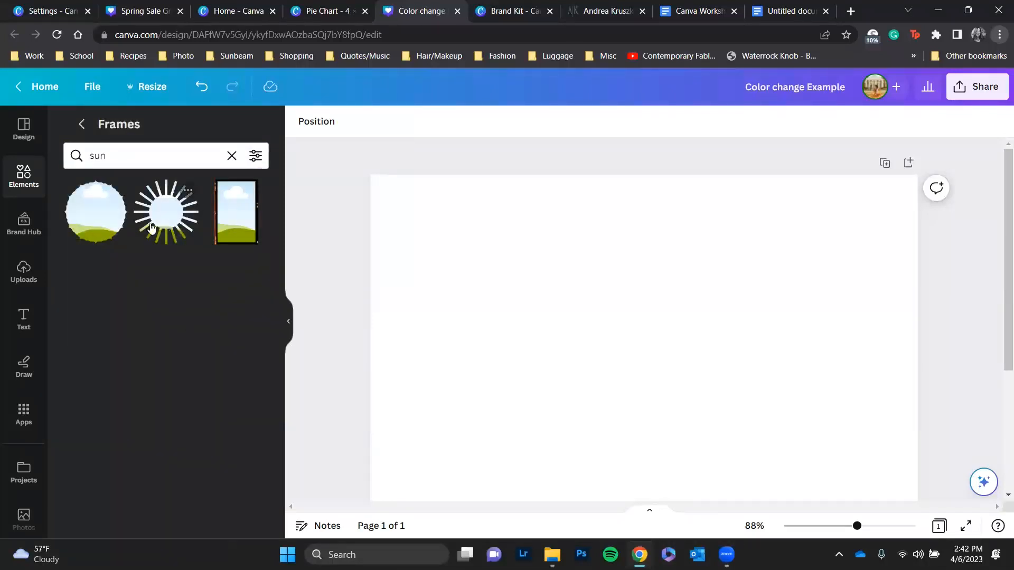
{"action": "left_click_drag", "start_coordinate": [647, 389], "coordinate": [644, 332]}
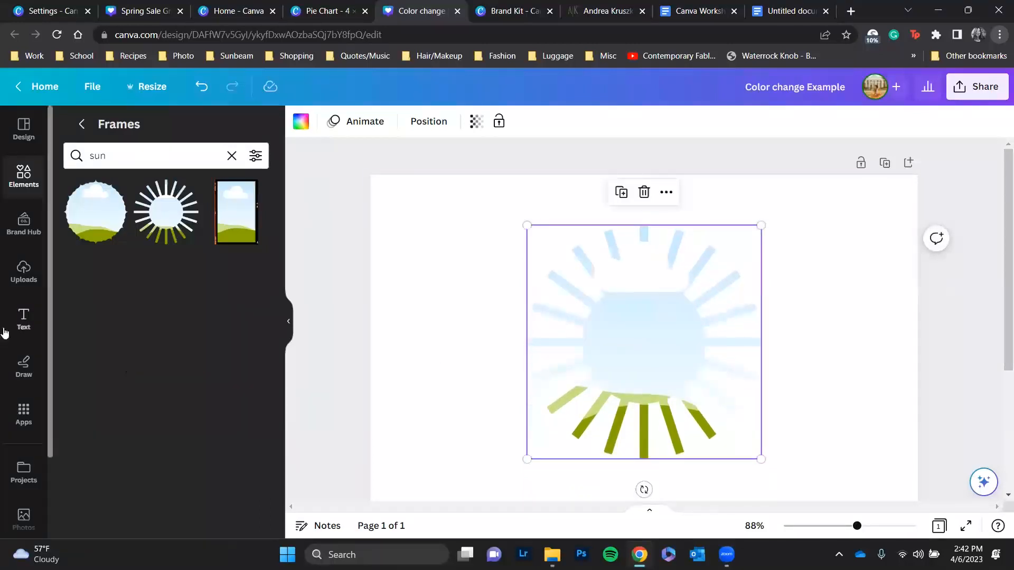
- Fill the sunburst frame with the uploaded black-and-white sunflower photo, enlarged and repositioned so the flower sits near the frame's centre
{"action": "left_click", "coordinate": [24, 272]}
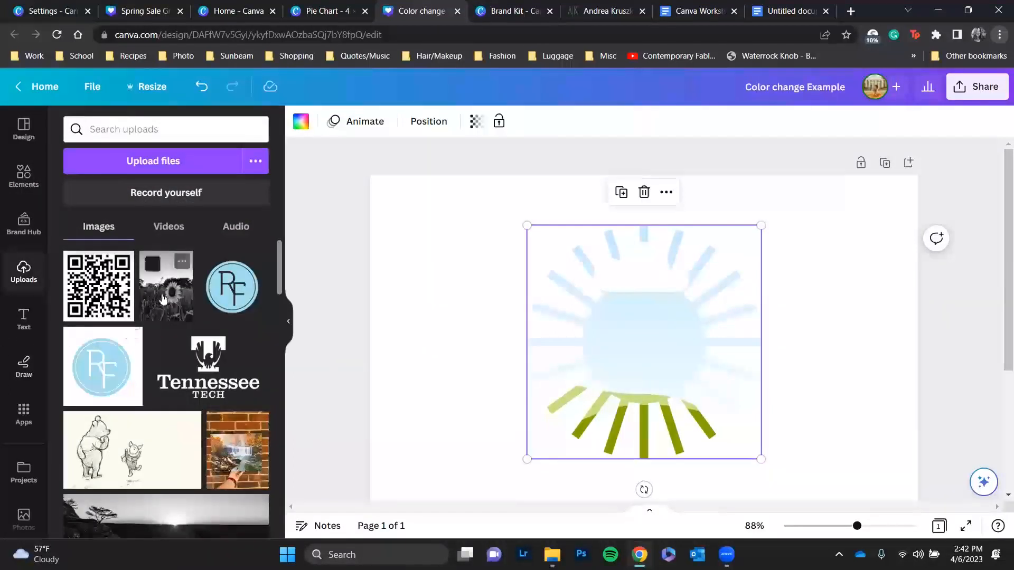
{"action": "left_click_drag", "start_coordinate": [155, 302], "coordinate": [602, 306]}
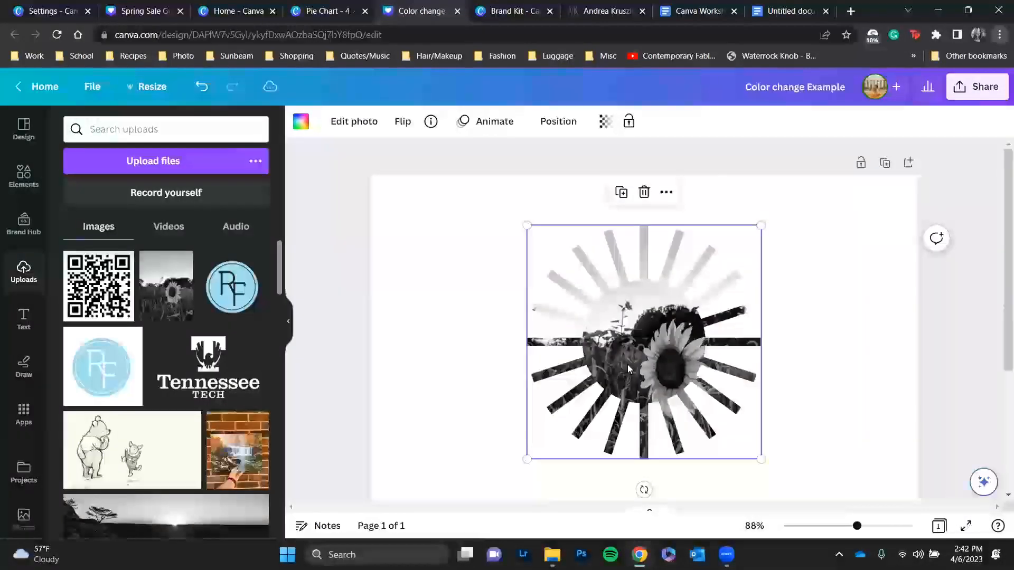
{"action": "double_click", "coordinate": [667, 365]}
{"action": "left_click_drag", "start_coordinate": [663, 346], "coordinate": [662, 318]}
{"action": "left_click_drag", "start_coordinate": [526, 162], "coordinate": [456, 133]}
{"action": "left_click_drag", "start_coordinate": [669, 238], "coordinate": [668, 252]}
{"action": "left_click", "coordinate": [891, 304]}
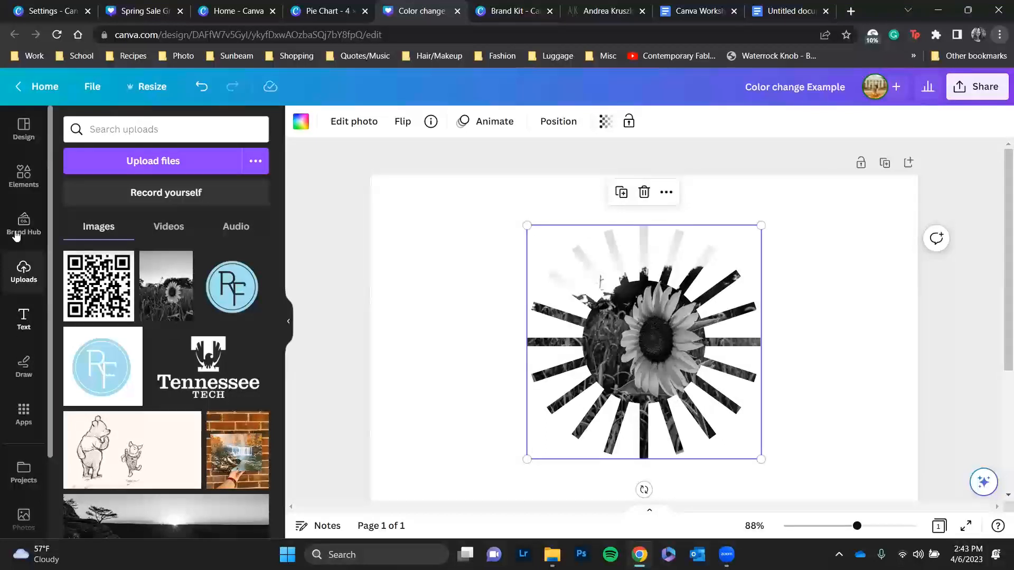
- Search the frames for "letter" and place the letter M frame on the right part of the page
{"action": "left_click", "coordinate": [28, 168]}
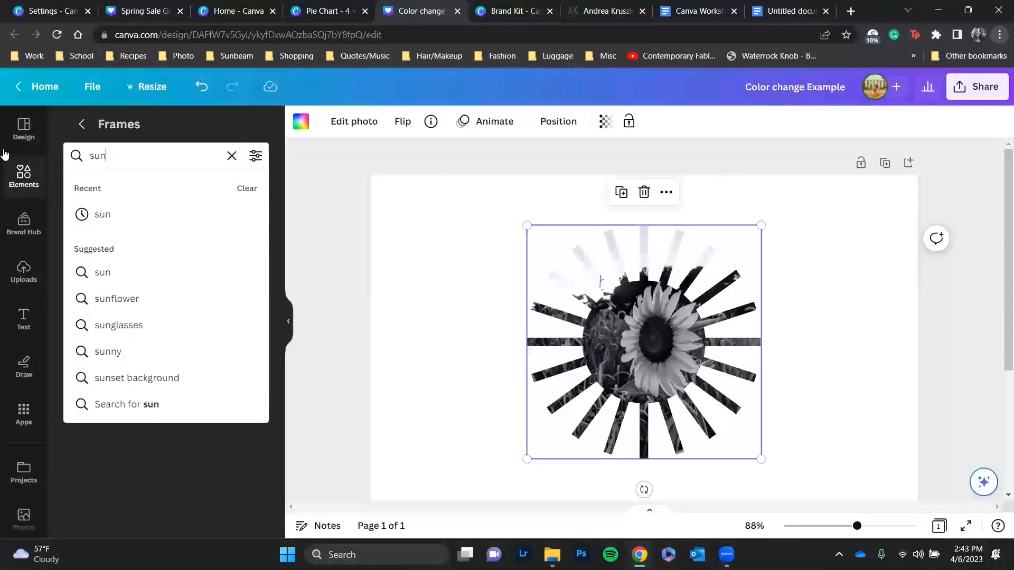
{"action": "type", "text": "letter"}
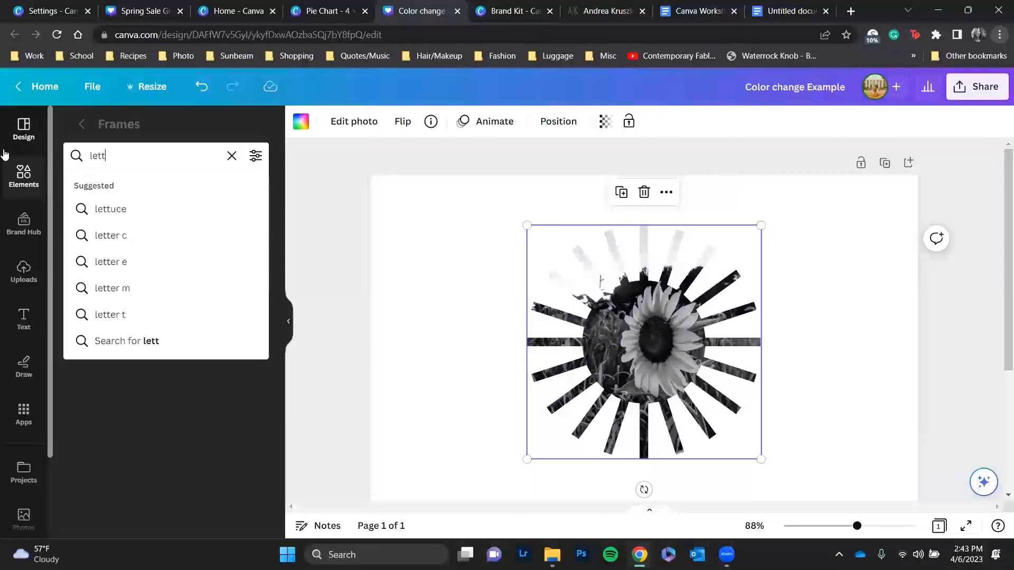
{"action": "key", "text": "Return"}
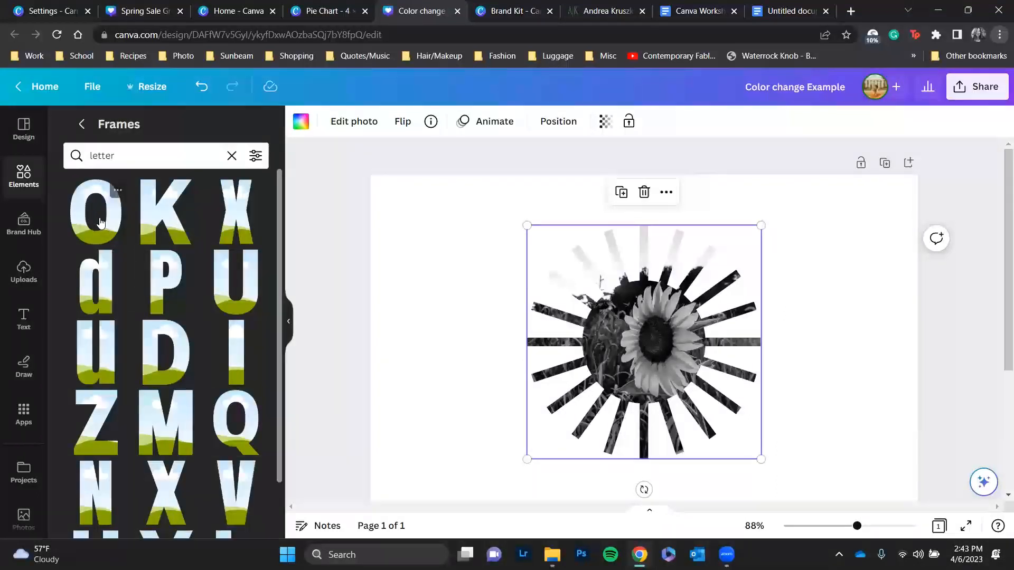
{"action": "left_click_drag", "start_coordinate": [145, 400], "coordinate": [821, 284]}
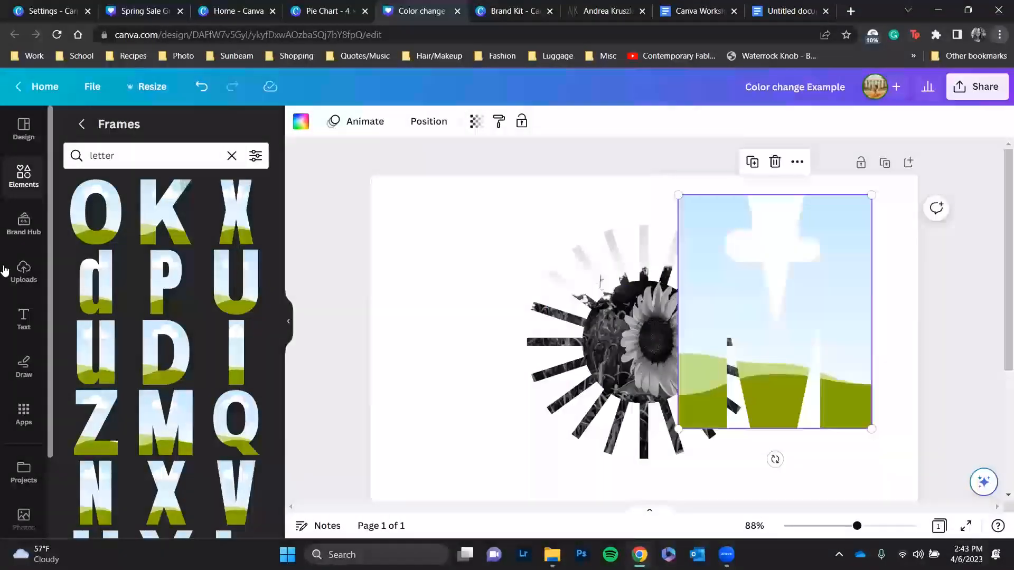
- Remove the sunflower photo from the sunburst frame, leaving the frame on the page
{"action": "left_click", "coordinate": [24, 272]}
{"action": "left_click", "coordinate": [672, 370]}
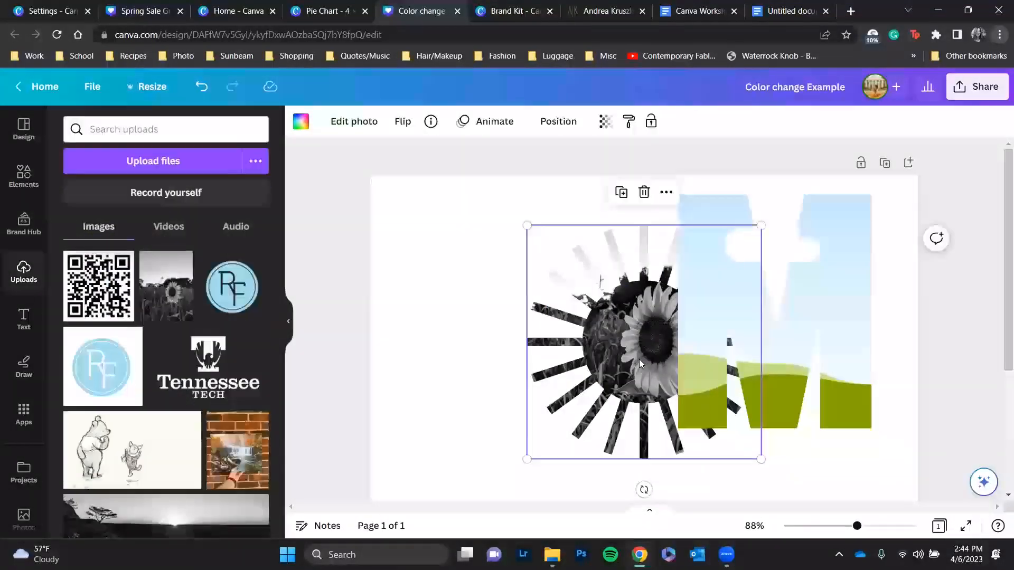
{"action": "key", "text": "Delete"}
- Fill the letter M frame with the uploaded sunset overlook photo and delete the empty sunburst frame
{"action": "scroll", "coordinate": [112, 330], "scroll_direction": "down", "scroll_amount": 6}
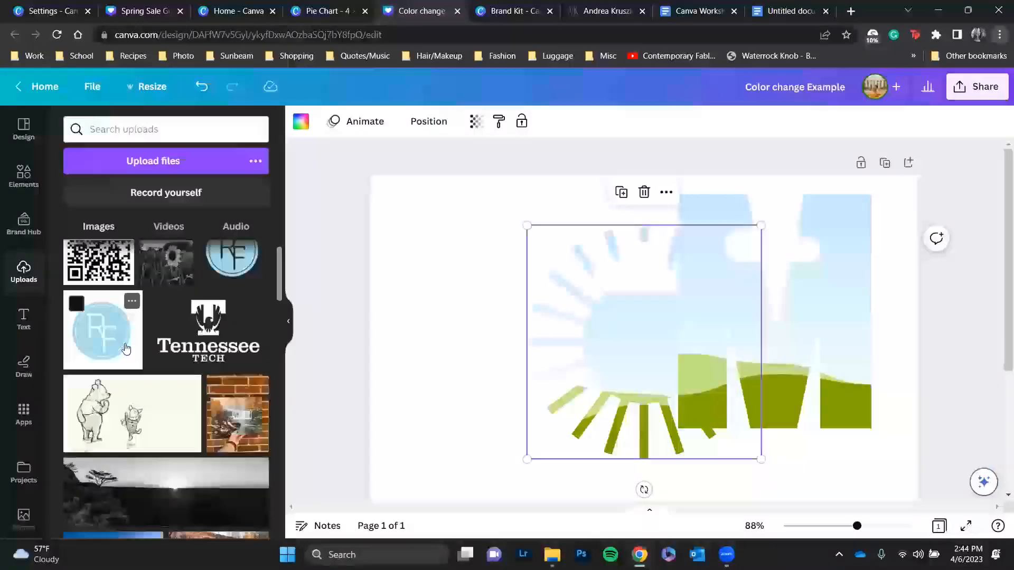
{"action": "scroll", "coordinate": [139, 371], "scroll_direction": "down", "scroll_amount": 10}
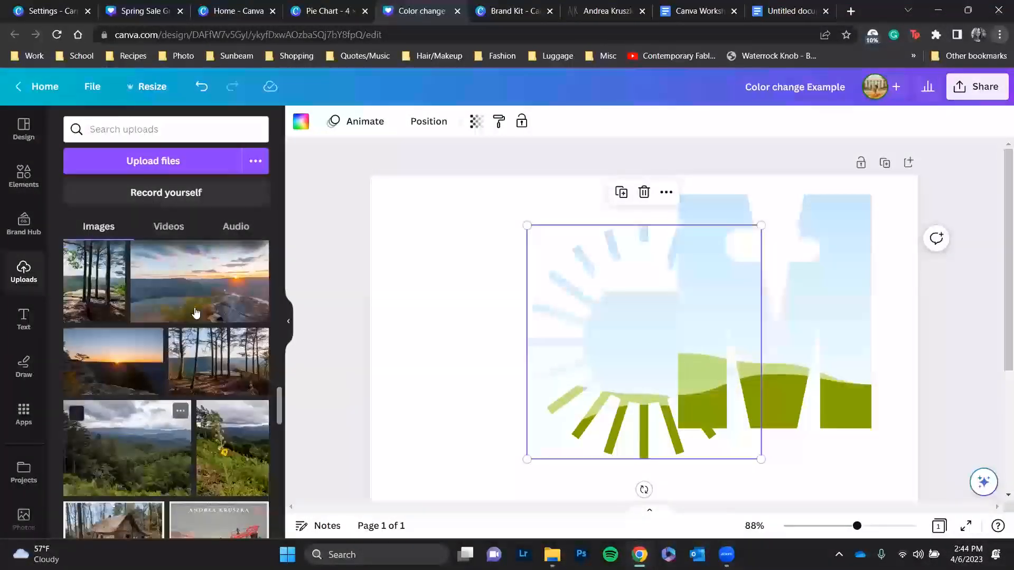
{"action": "left_click_drag", "start_coordinate": [199, 312], "coordinate": [708, 325]}
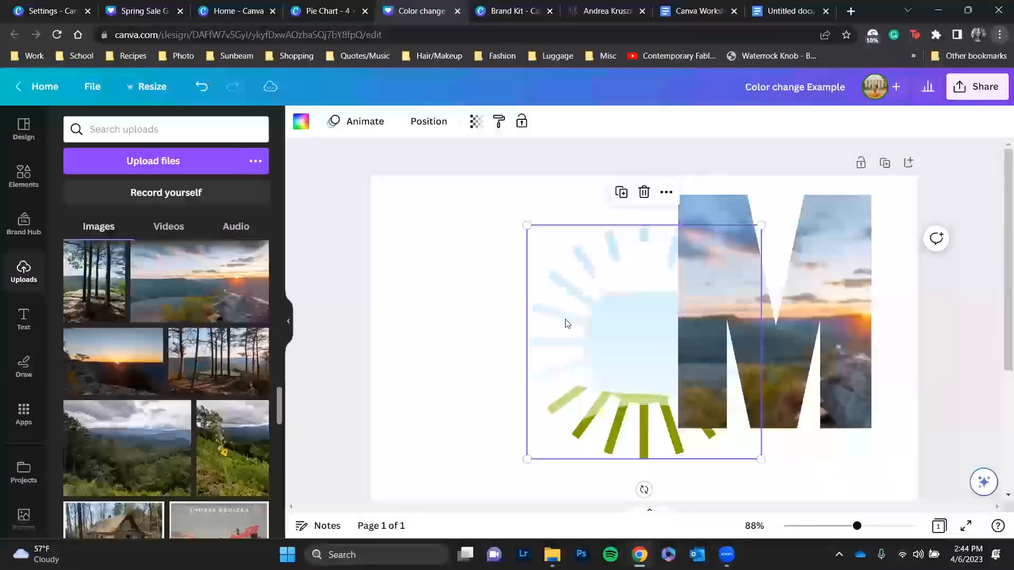
{"action": "key", "text": "Delete"}
- Reposition the sunset photo inside the letter M frame to show the sun fully, and move the frame near the page's centre
{"action": "left_click", "coordinate": [743, 298]}
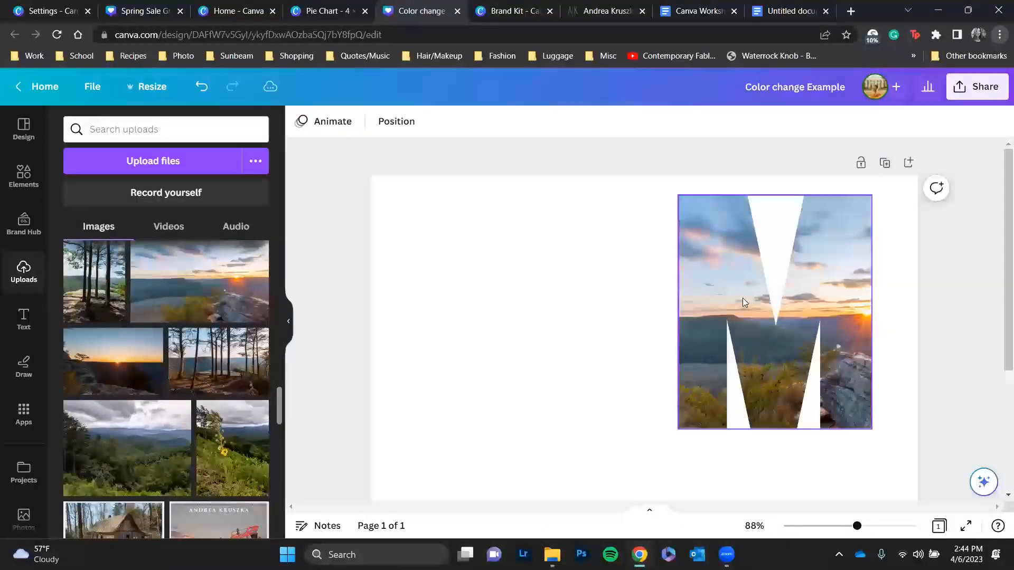
{"action": "double_click", "coordinate": [742, 297]}
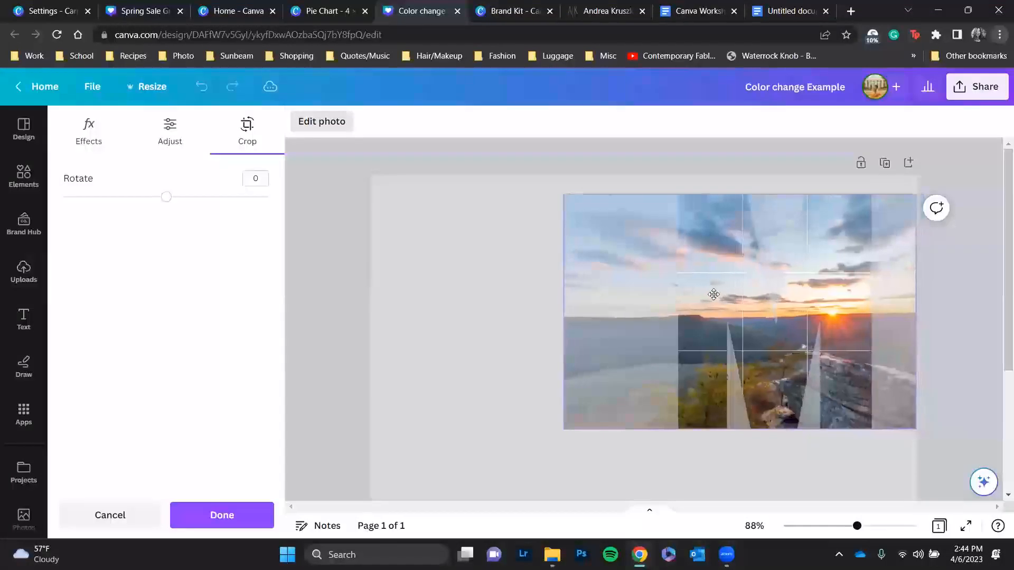
{"action": "left_click", "coordinate": [485, 271]}
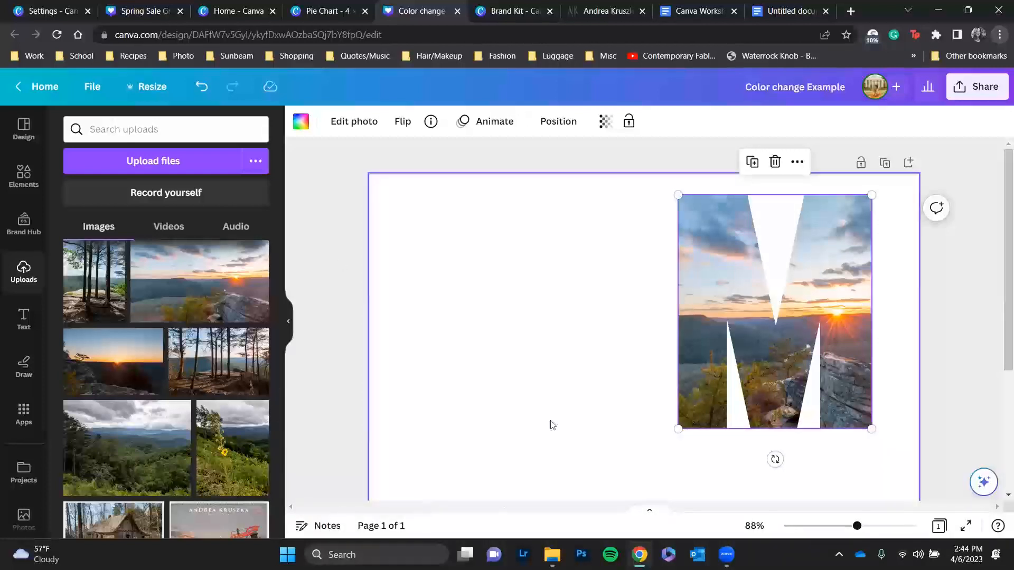
{"action": "left_click_drag", "start_coordinate": [788, 337], "coordinate": [634, 372]}
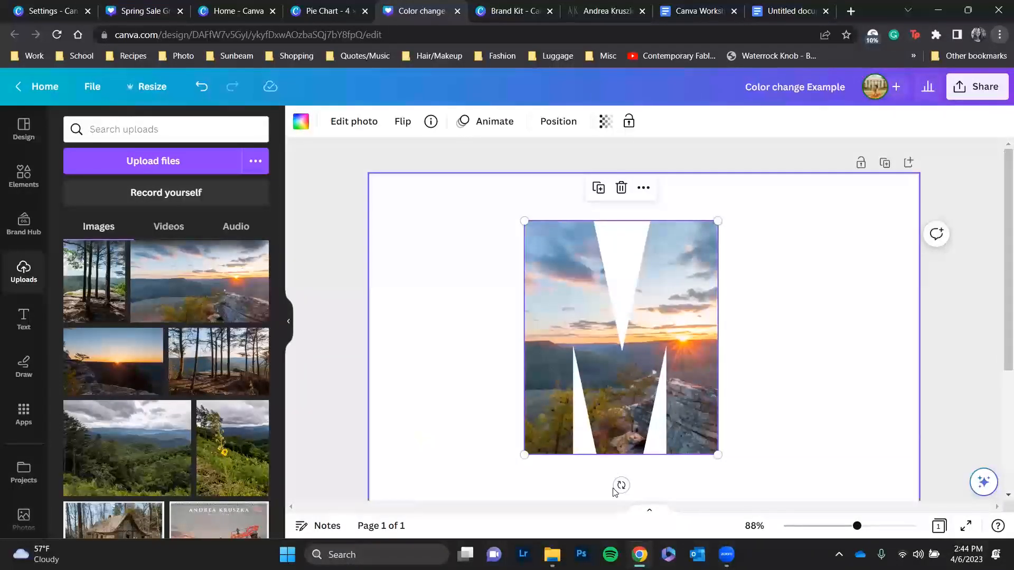
- Remove the sunset photo from the letter M frame and delete the empty frame
{"action": "key", "text": "ctrl+z"}
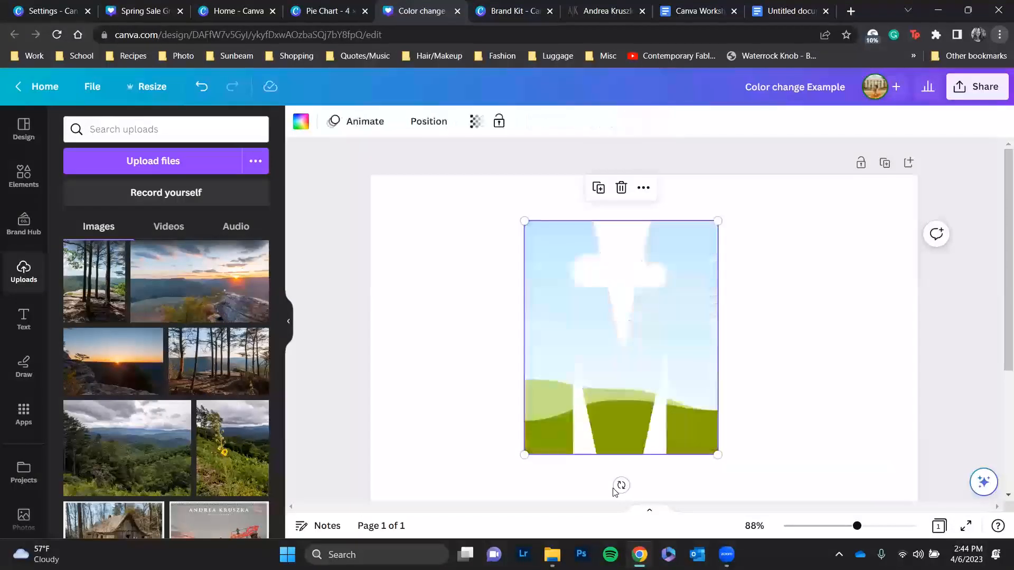
{"action": "key", "text": "ctrl+z"}
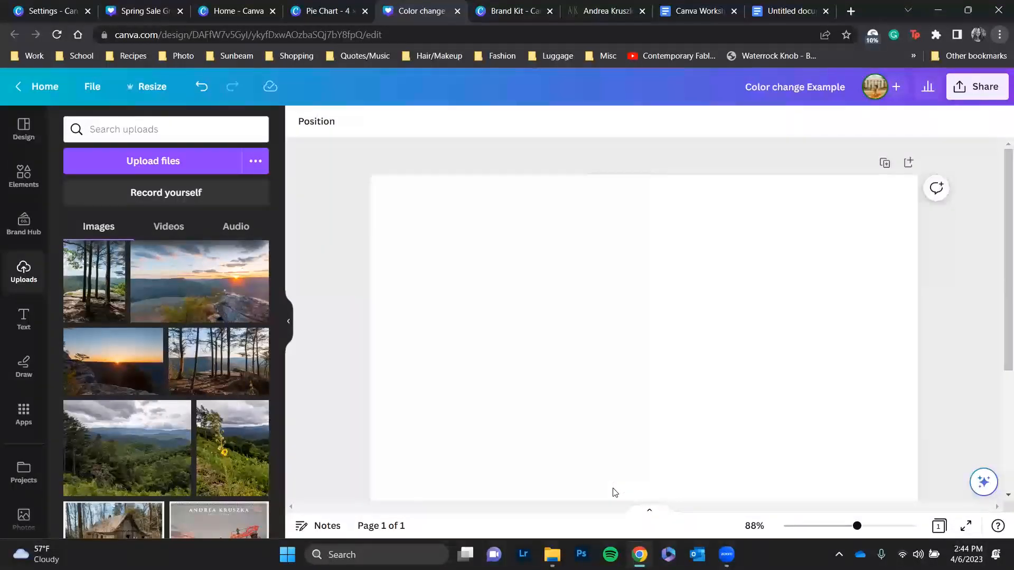
- Add the uploaded black-and-white sunflower photo to the page without a frame, and delete it again
{"action": "scroll", "coordinate": [245, 373], "scroll_direction": "up", "scroll_amount": 5}
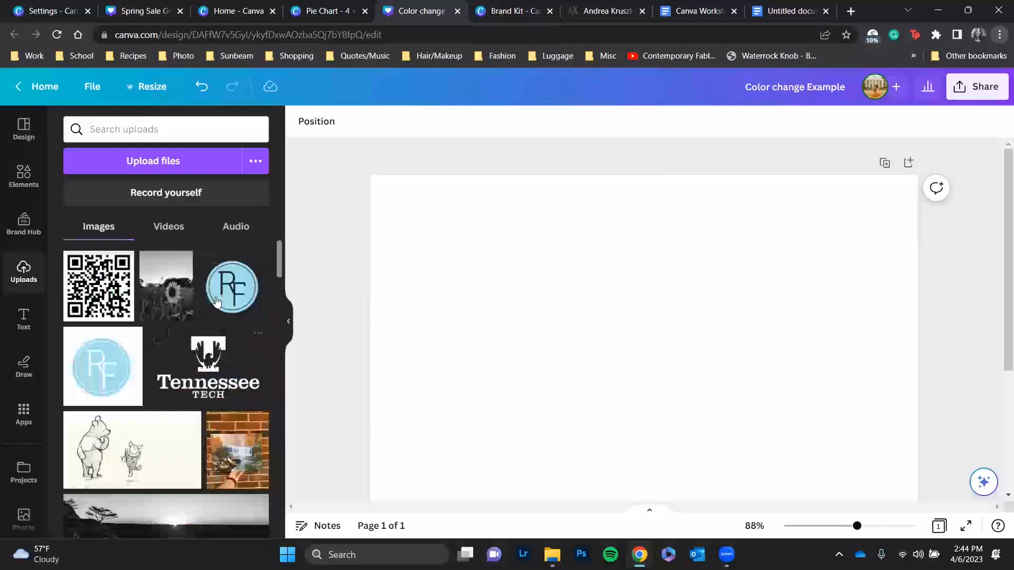
{"action": "left_click", "coordinate": [180, 314]}
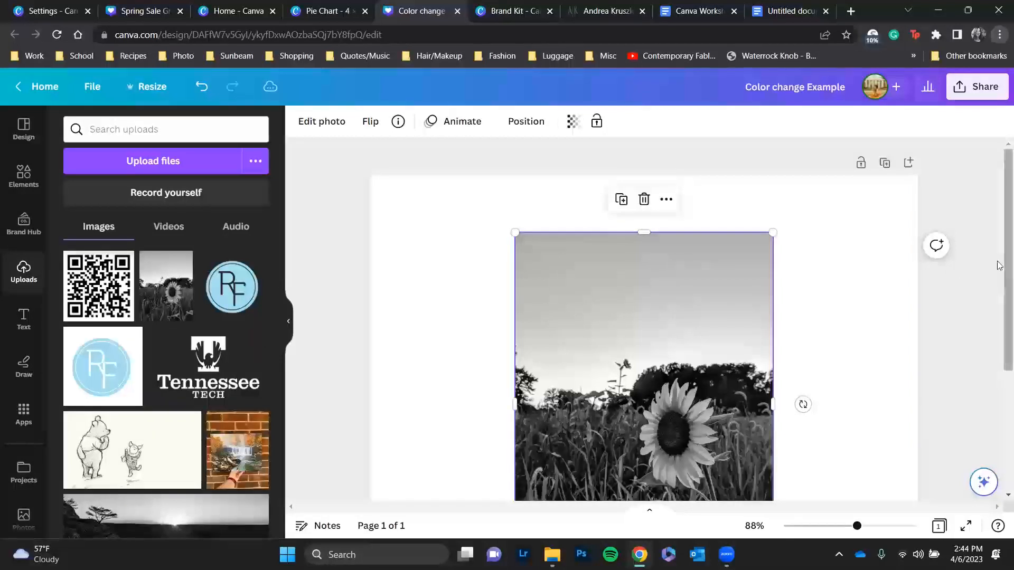
{"action": "scroll", "coordinate": [999, 227], "scroll_direction": "down", "scroll_amount": 3}
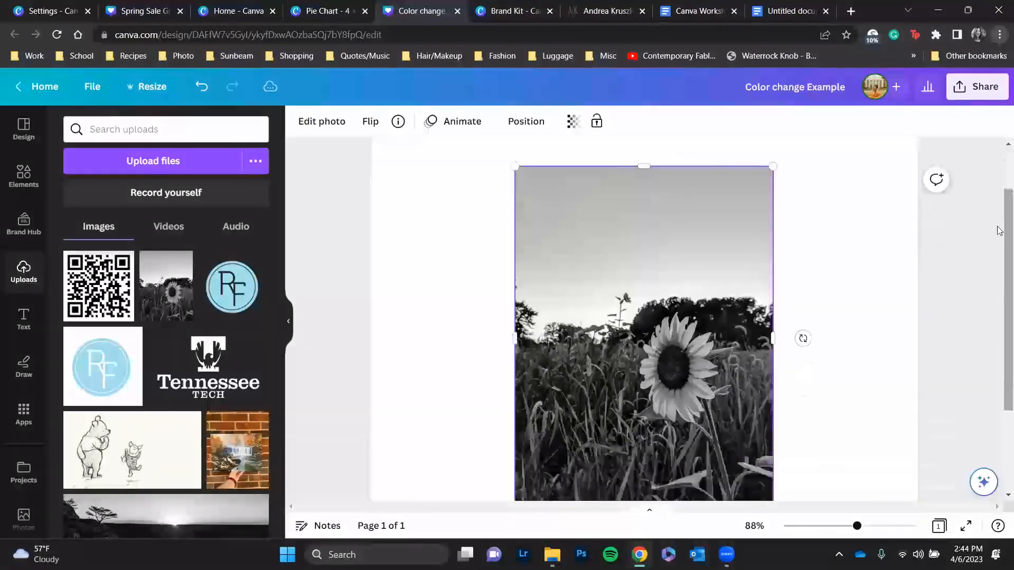
{"action": "scroll", "coordinate": [999, 228], "scroll_direction": "up", "scroll_amount": 1}
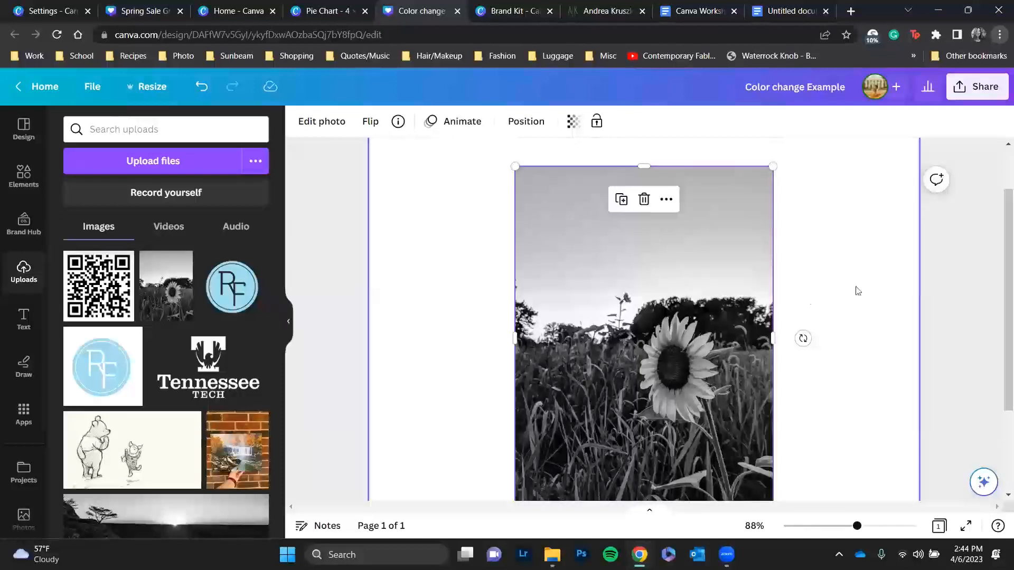
{"action": "key", "text": "Delete"}
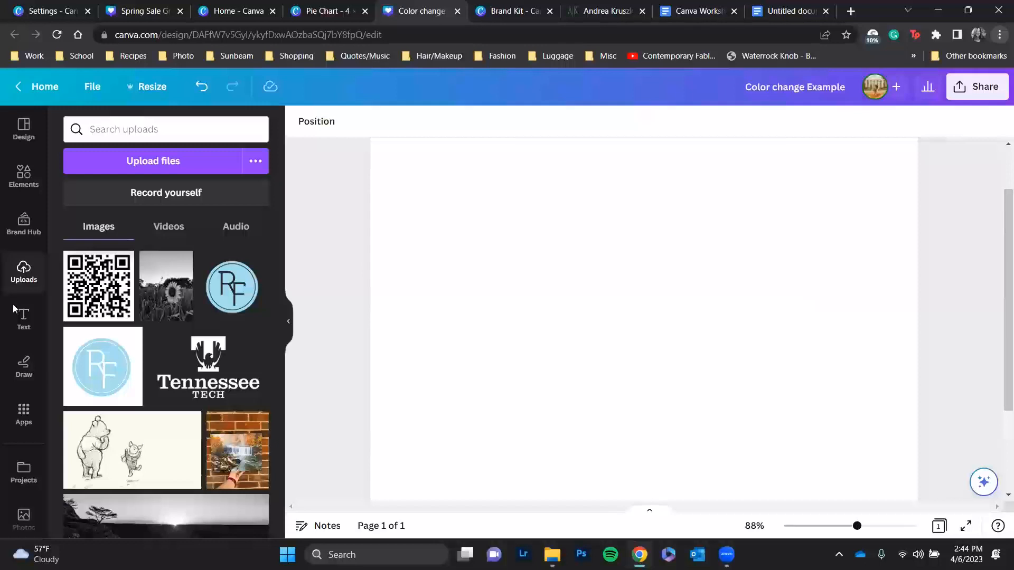
- Browse the trending stock photos and the full collection of recently used photos
{"action": "scroll", "coordinate": [29, 378], "scroll_direction": "down", "scroll_amount": 2}
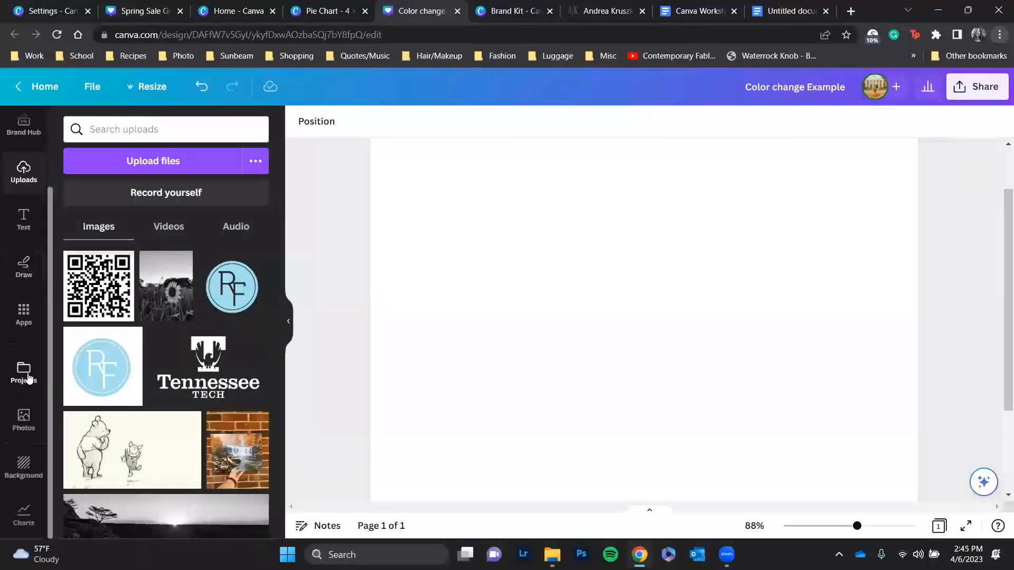
{"action": "left_click", "coordinate": [23, 420]}
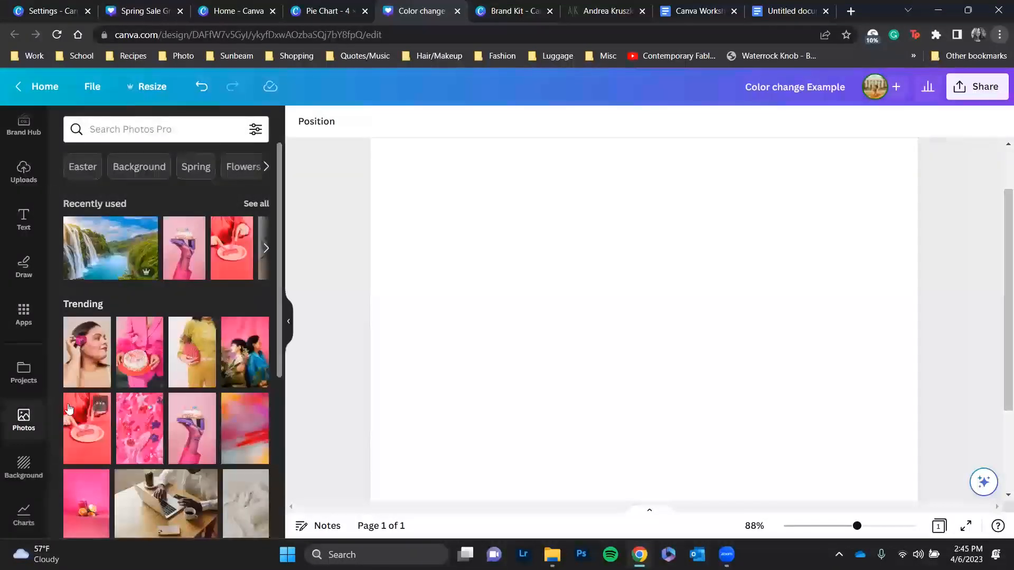
{"action": "scroll", "coordinate": [69, 409], "scroll_direction": "down", "scroll_amount": 5}
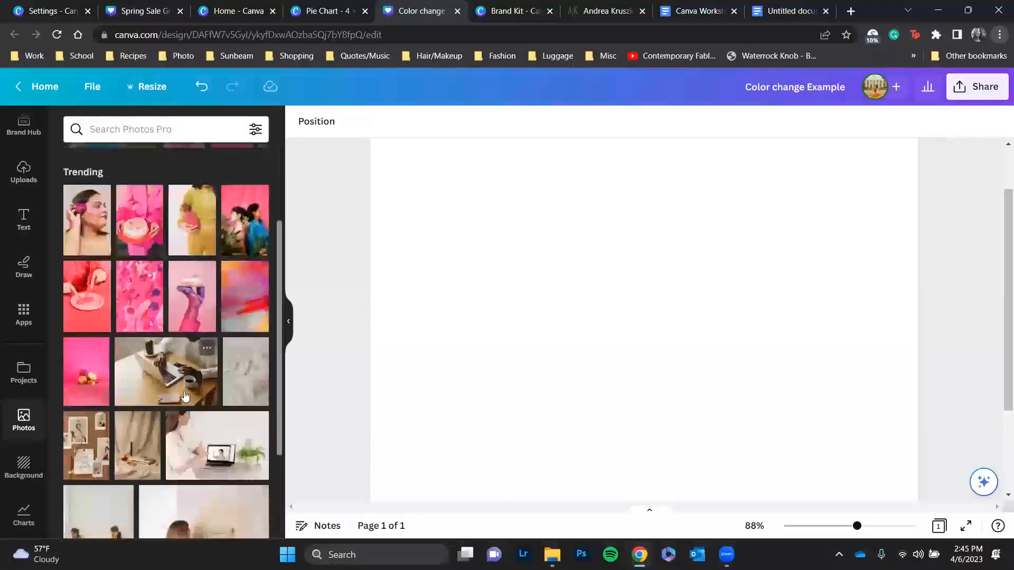
{"action": "scroll", "coordinate": [181, 391], "scroll_direction": "up", "scroll_amount": 5}
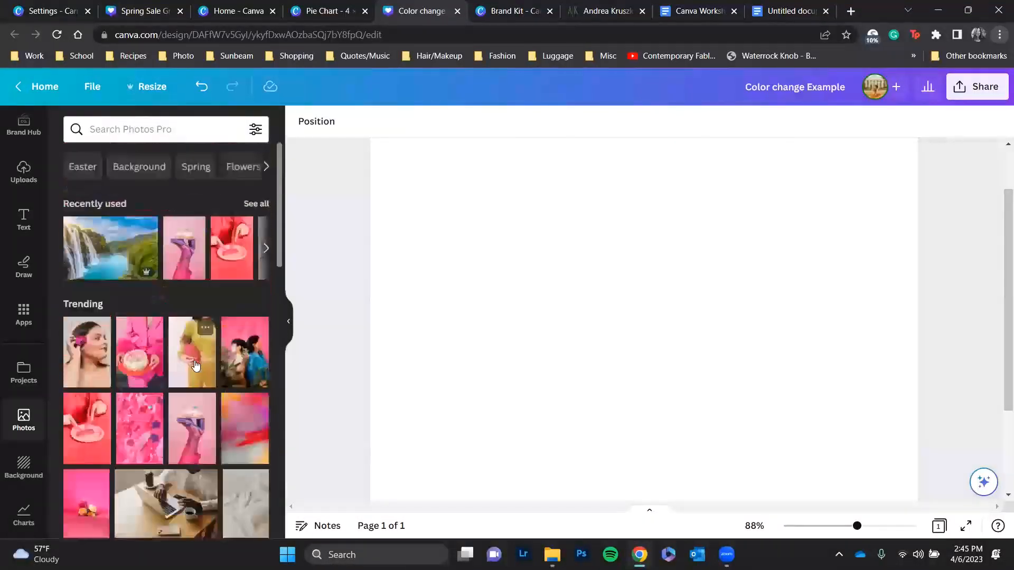
{"action": "left_click", "coordinate": [267, 203]}
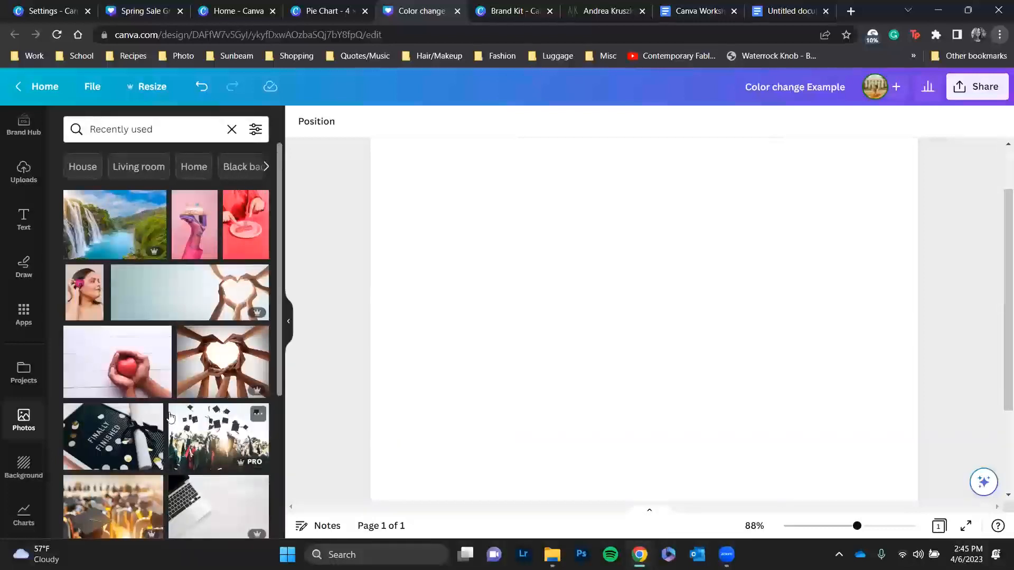
{"action": "scroll", "coordinate": [169, 418], "scroll_direction": "down", "scroll_amount": 3}
{"action": "scroll", "coordinate": [156, 404], "scroll_direction": "down", "scroll_amount": 10}
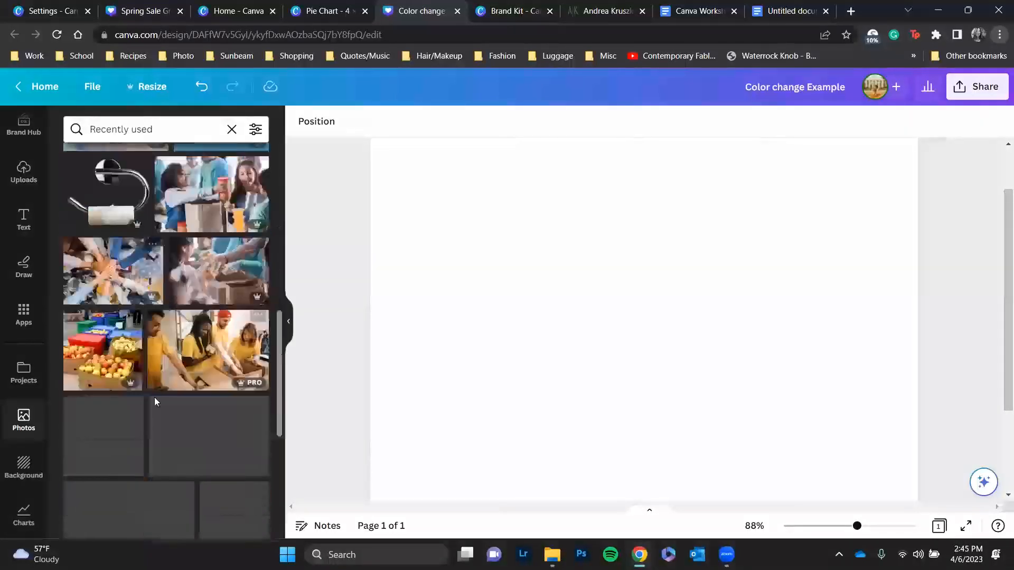
- Search the stock photos for "flower field" and add the colourful wildflower photo with the grey sky to the page
{"action": "left_click", "coordinate": [157, 119]}
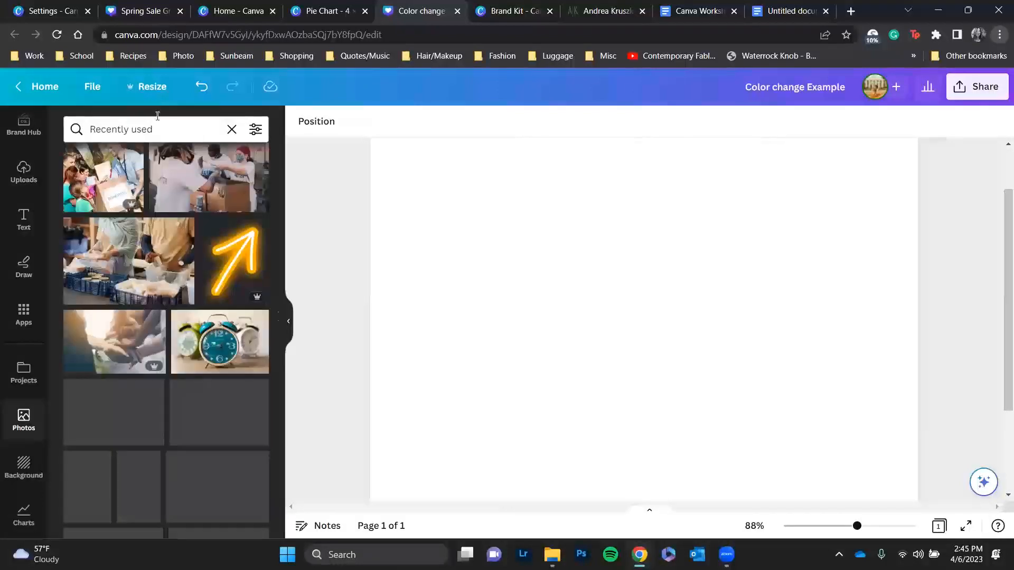
{"action": "left_click", "coordinate": [230, 130]}
{"action": "type", "text": "flower field"}
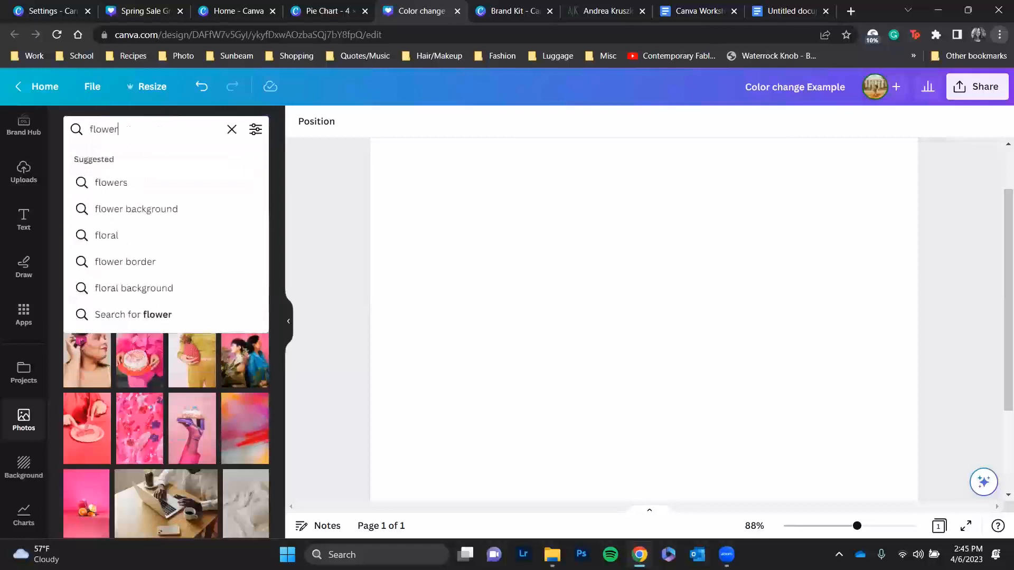
{"action": "key", "text": "Return"}
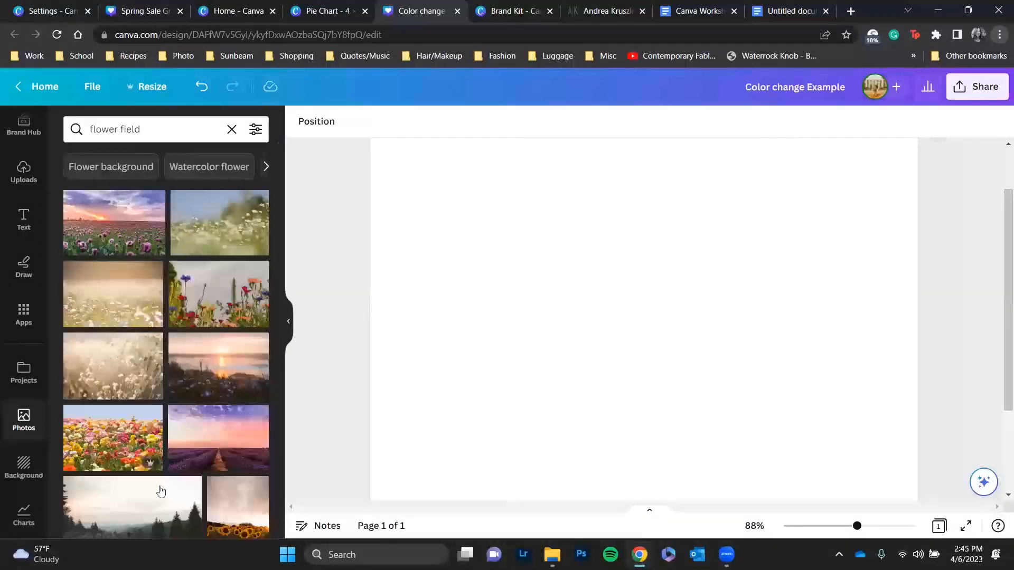
{"action": "left_click", "coordinate": [229, 306]}
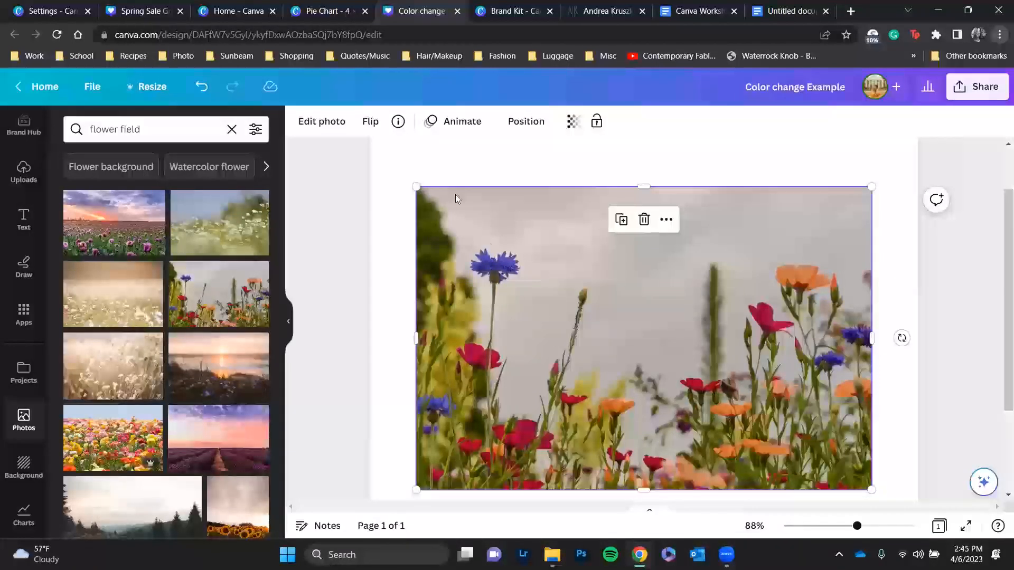
- Remove the wildflower photo's background and apply the dusky pink-brown gradient as the page background
{"action": "left_click", "coordinate": [307, 127]}
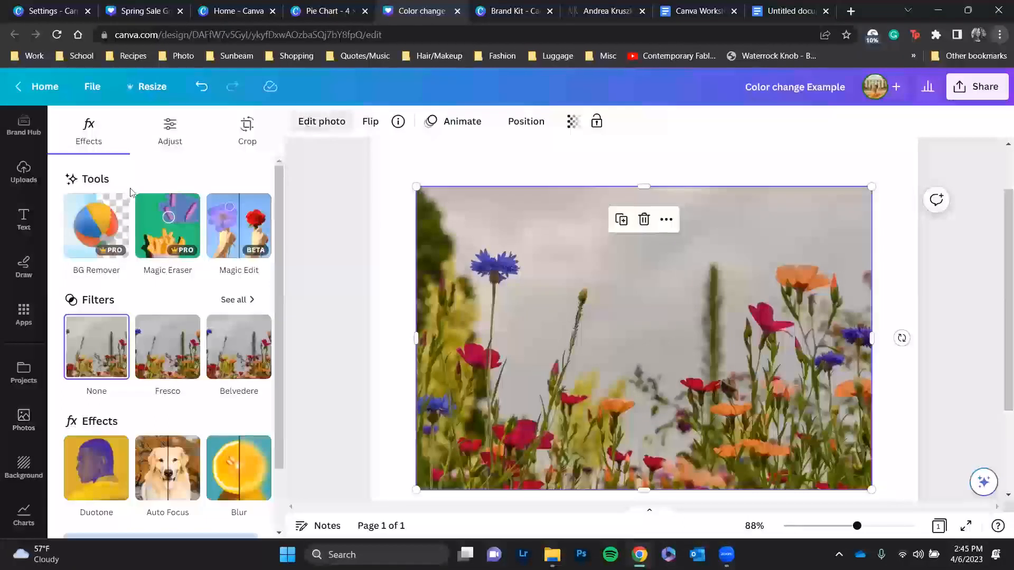
{"action": "left_click", "coordinate": [94, 224]}
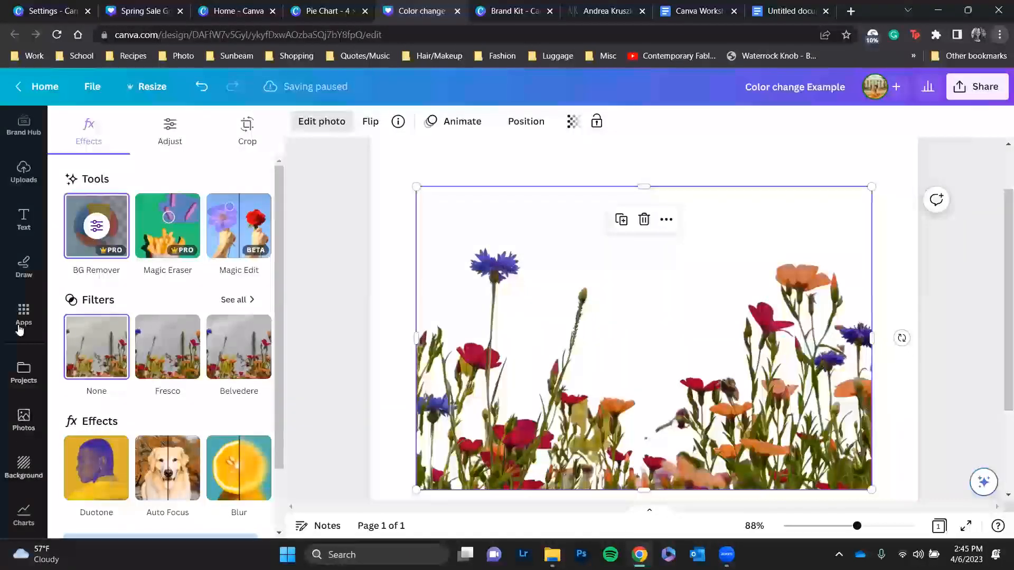
{"action": "left_click", "coordinate": [24, 464]}
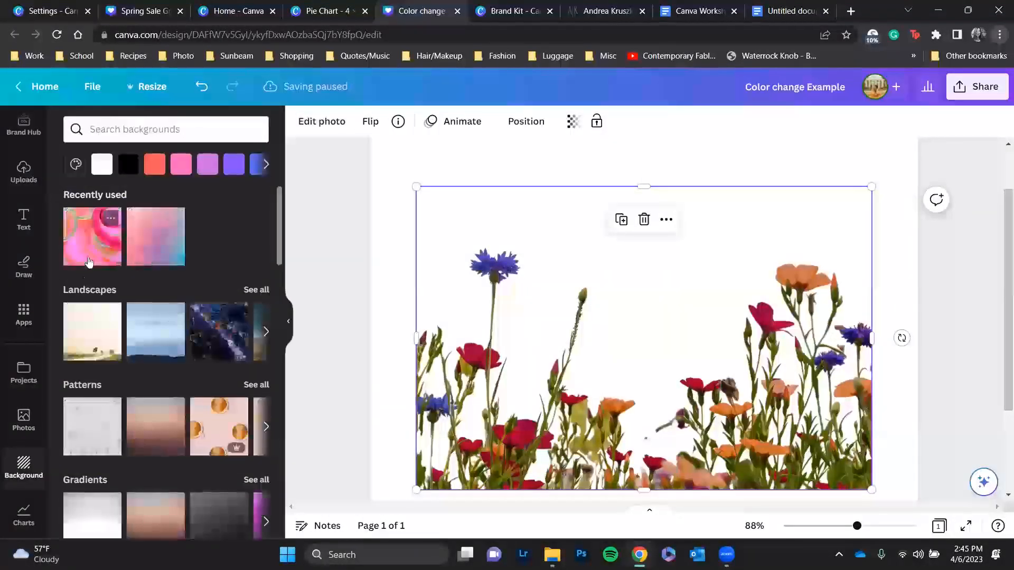
{"action": "left_click", "coordinate": [158, 448]}
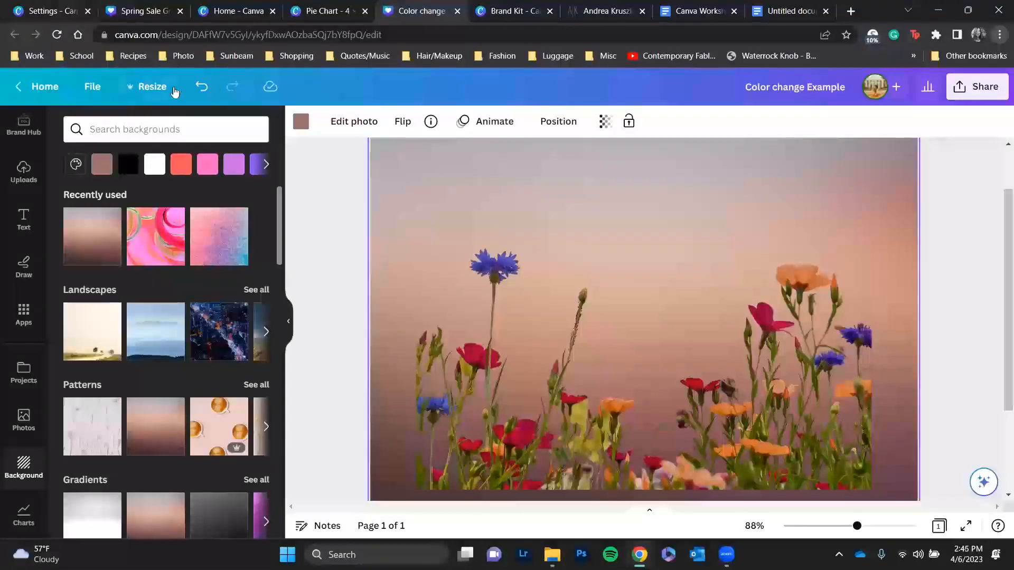
- Undo the page background and the wildflower photo's changes back to the blank page, and delete the restored sunflower photo
{"action": "left_click", "coordinate": [201, 86]}
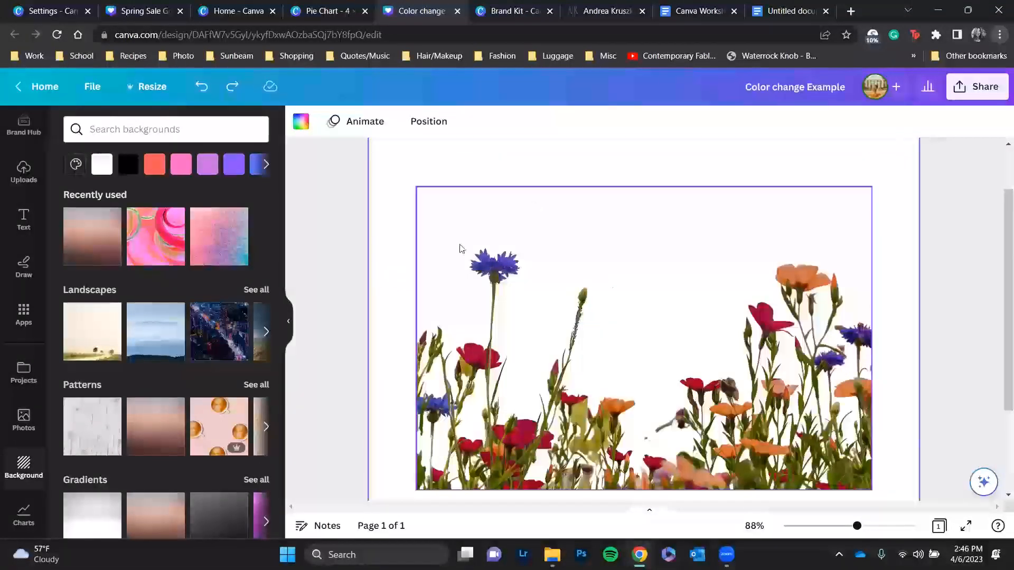
{"action": "mouse_move", "coordinate": [74, 553]}
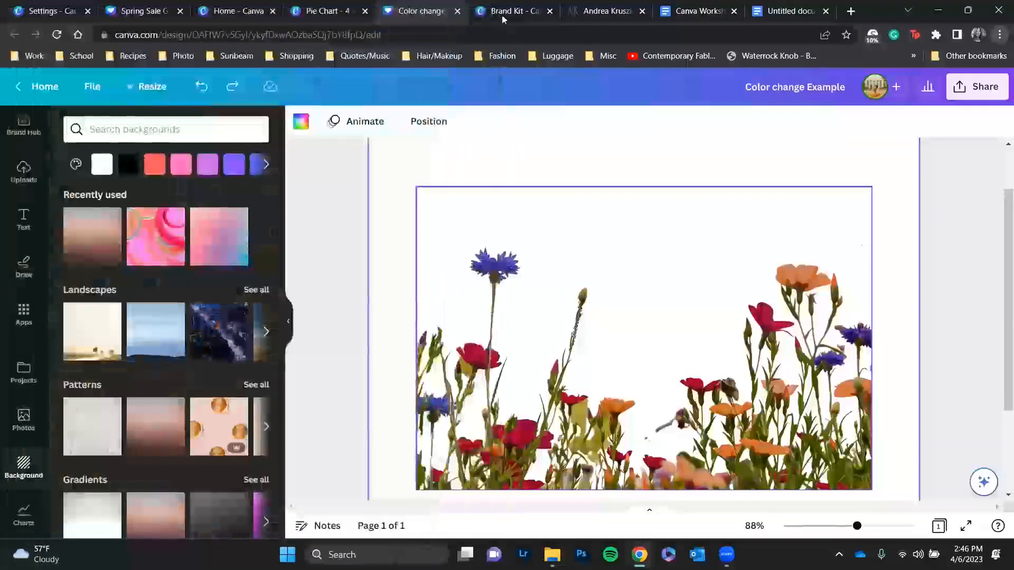
{"action": "left_click", "coordinate": [511, 228]}
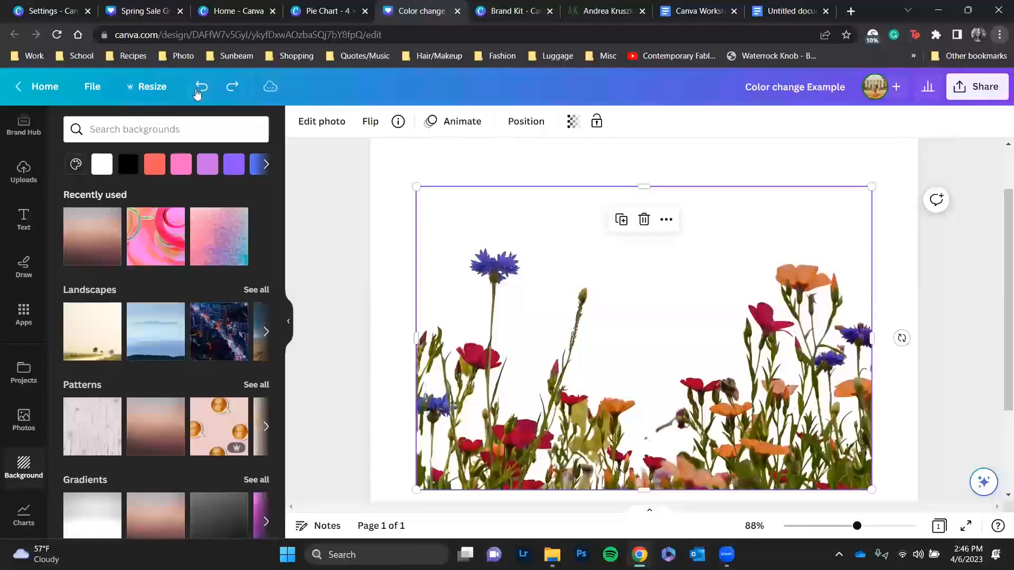
{"action": "left_click", "coordinate": [198, 91]}
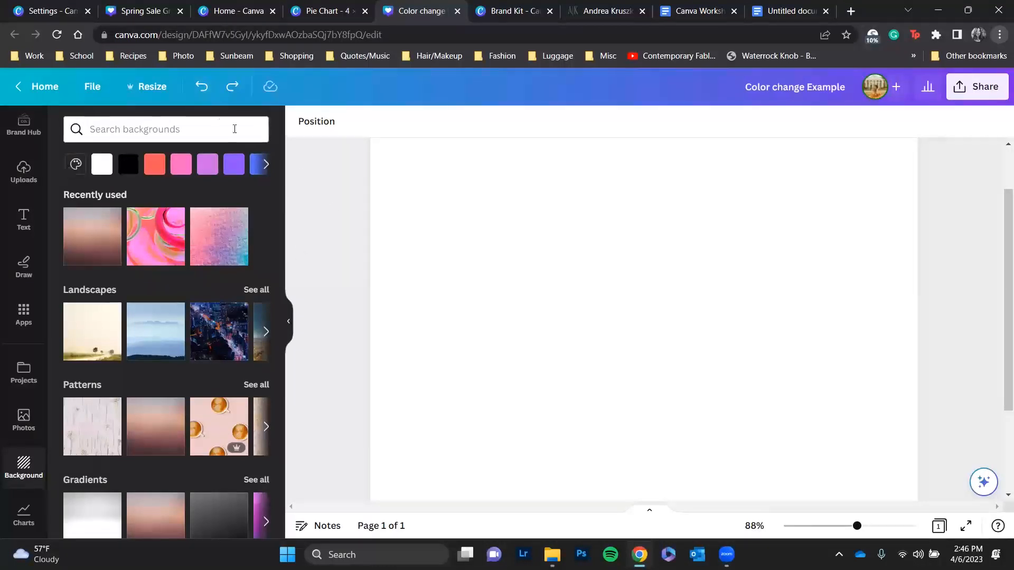
{"action": "left_click", "coordinate": [203, 88]}
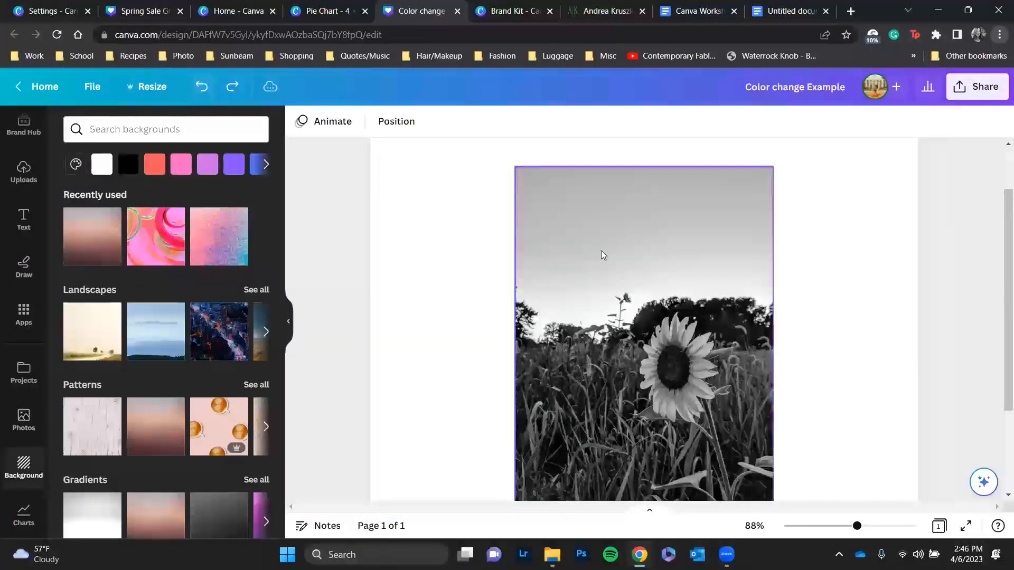
{"action": "left_click", "coordinate": [572, 234]}
{"action": "key", "text": "Delete"}
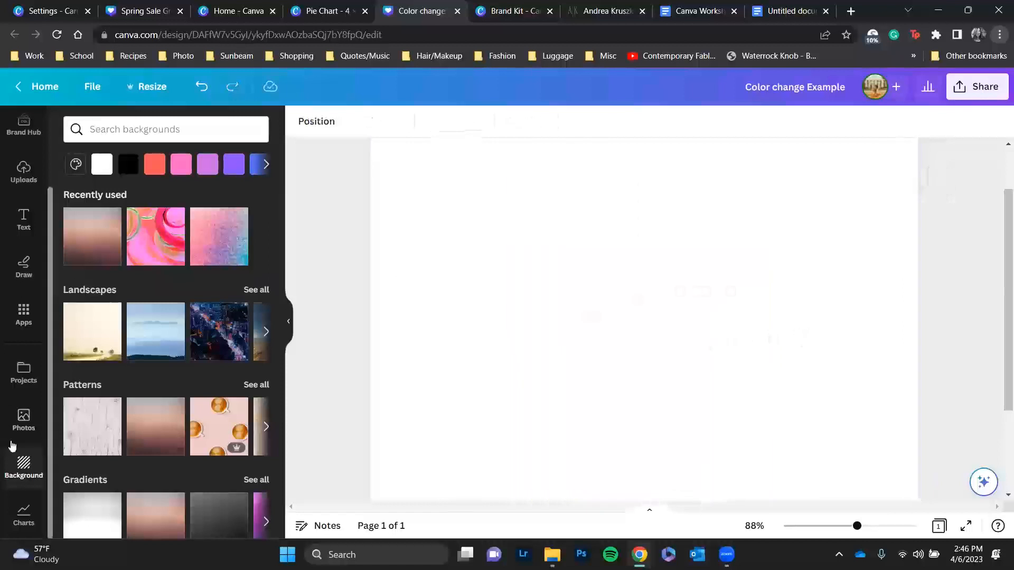
- Add the colourful wildflower photo from the flower field results to the page again and open its photo editing options
{"action": "left_click", "coordinate": [22, 419]}
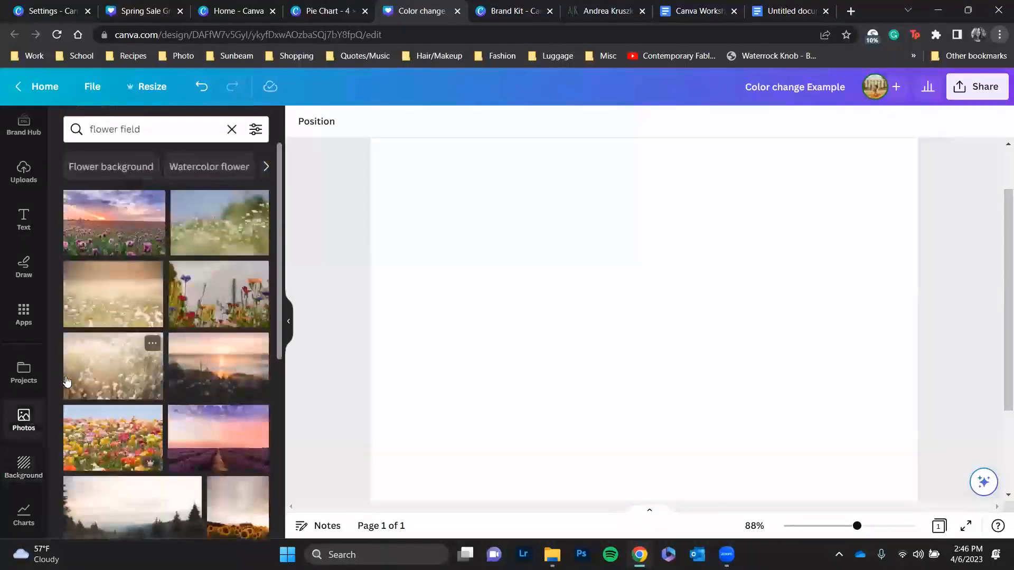
{"action": "left_click", "coordinate": [222, 295]}
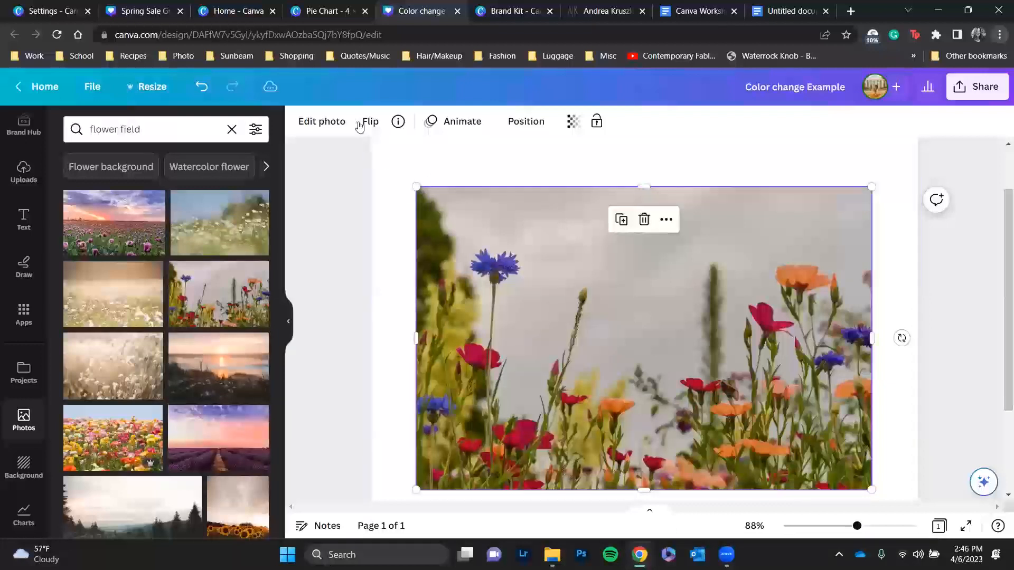
{"action": "left_click", "coordinate": [322, 122]}
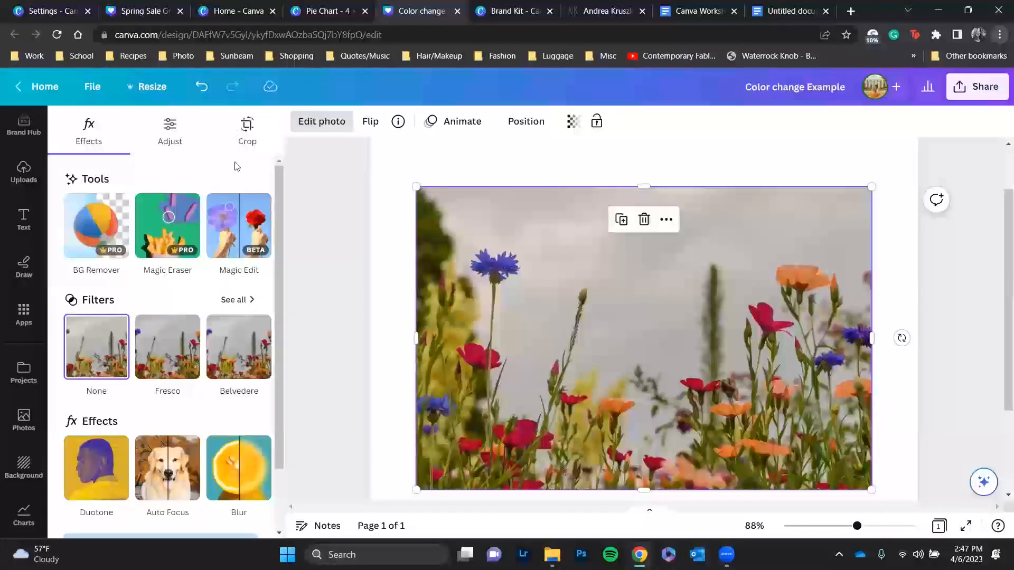
- Try the automatic colour adjustment on the whole wildflower photo, and undo it
{"action": "left_click", "coordinate": [171, 135]}
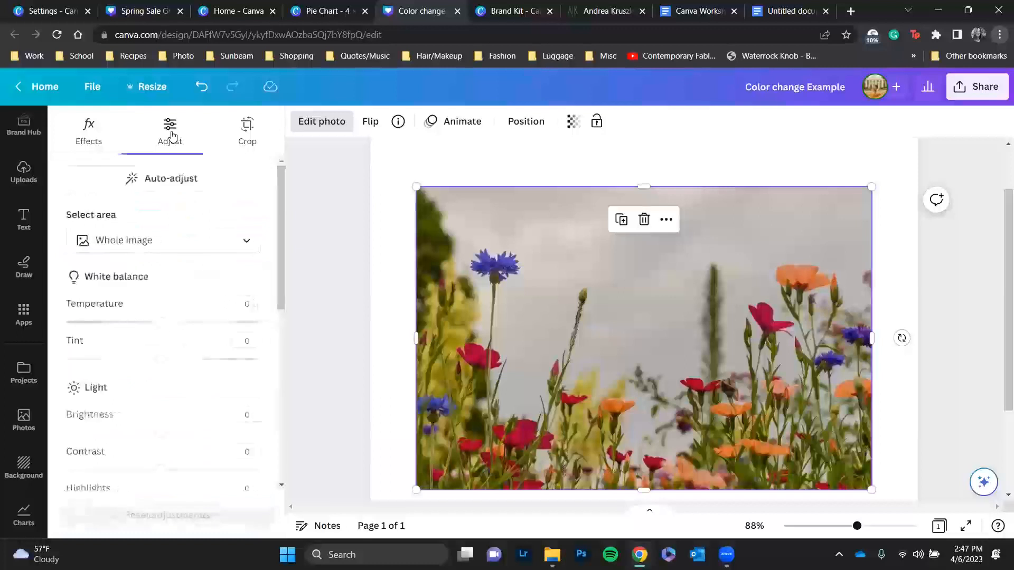
{"action": "left_click", "coordinate": [167, 182]}
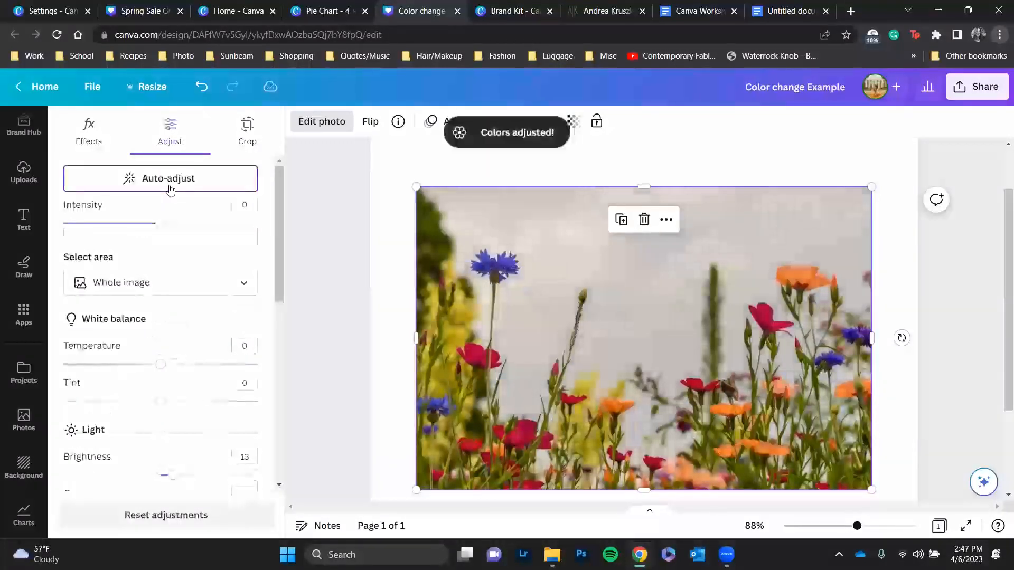
{"action": "left_click", "coordinate": [211, 89]}
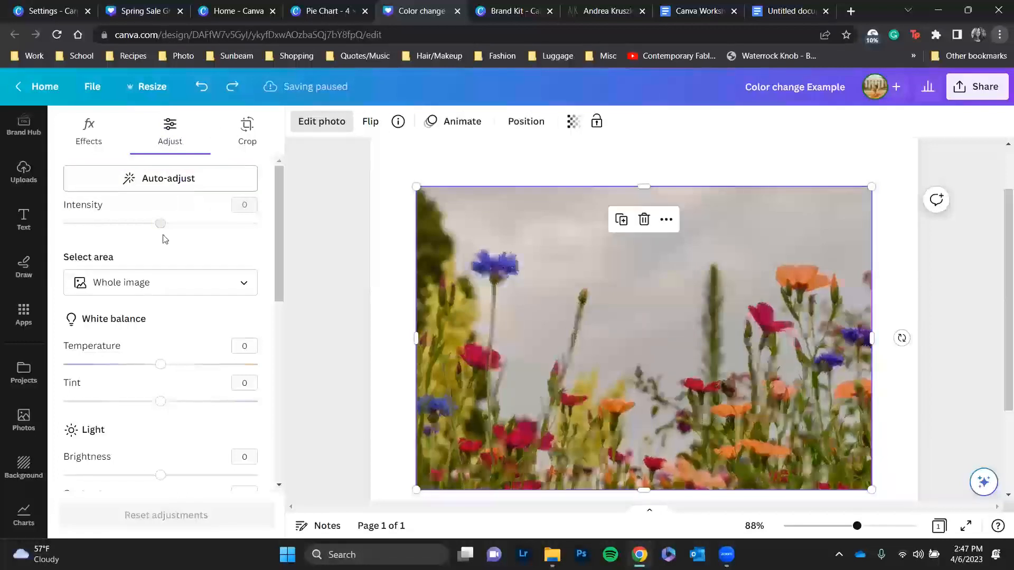
- Set the wildflower photo's contrast to -32
{"action": "scroll", "coordinate": [195, 296], "scroll_direction": "down", "scroll_amount": 3}
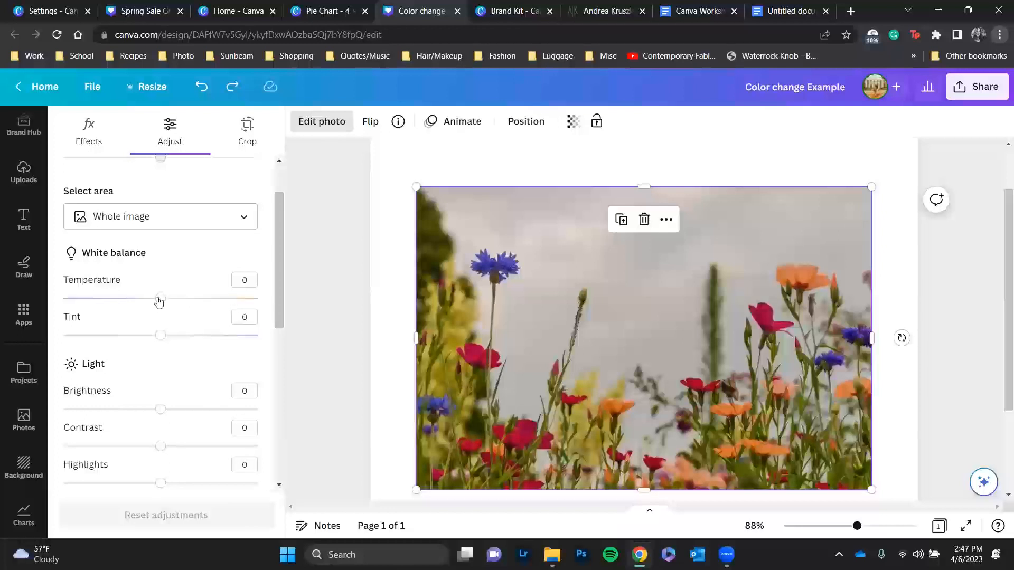
{"action": "left_click_drag", "start_coordinate": [159, 302], "coordinate": [129, 314]}
{"action": "scroll", "coordinate": [169, 296], "scroll_direction": "down", "scroll_amount": 3}
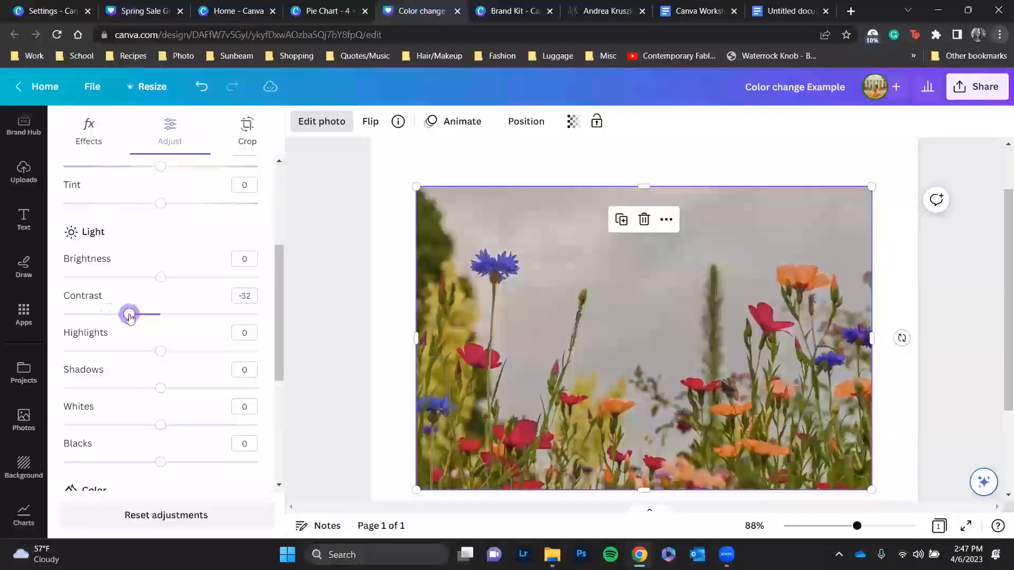
- Set the wildflower photo's vibrance to 40 and its saturation to 35
{"action": "scroll", "coordinate": [135, 343], "scroll_direction": "down", "scroll_amount": 2}
{"action": "scroll", "coordinate": [137, 356], "scroll_direction": "down", "scroll_amount": 2}
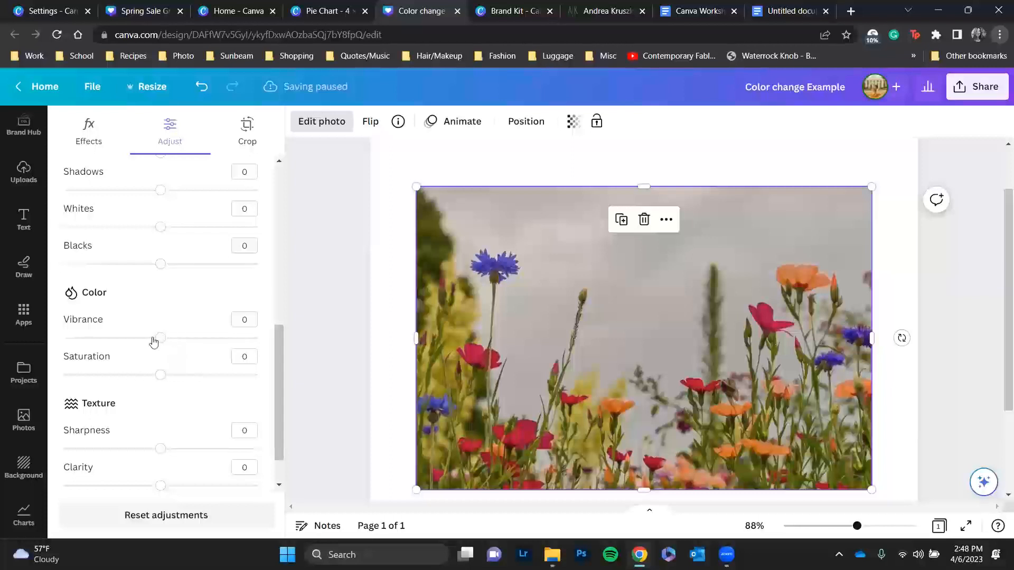
{"action": "left_click_drag", "start_coordinate": [158, 341], "coordinate": [199, 349]}
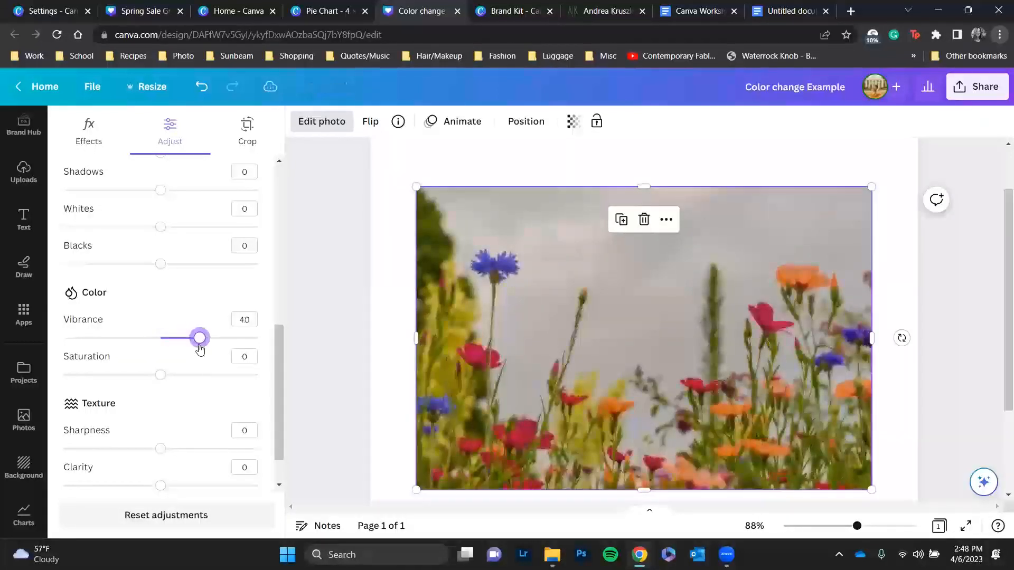
{"action": "left_click_drag", "start_coordinate": [160, 376], "coordinate": [195, 376]}
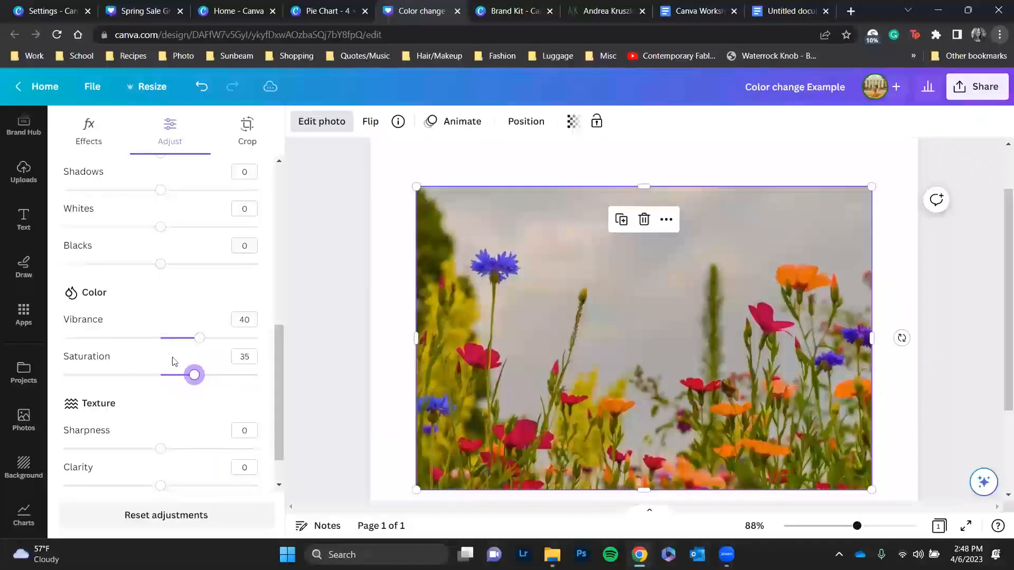
- Set the wildflower photo's clarity to -1 and look back over its other adjustment settings
{"action": "scroll", "coordinate": [87, 360], "scroll_direction": "down", "scroll_amount": 1}
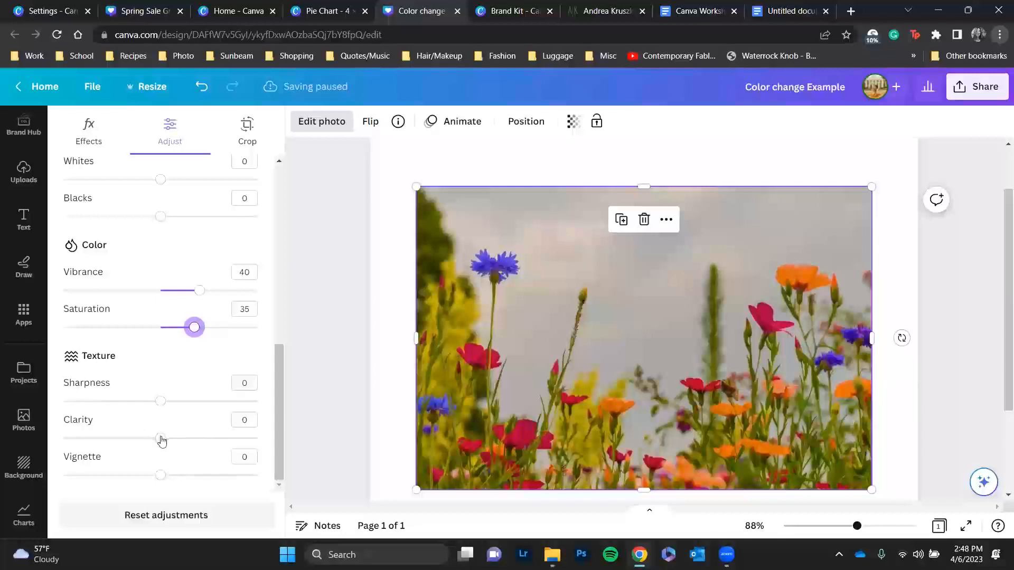
{"action": "mouse_move", "coordinate": [161, 438]}
{"action": "left_mouse_down"}
{"action": "mouse_move", "coordinate": [236, 437]}
{"action": "mouse_move", "coordinate": [26, 440]}
{"action": "mouse_move", "coordinate": [159, 439]}
{"action": "left_mouse_up"}
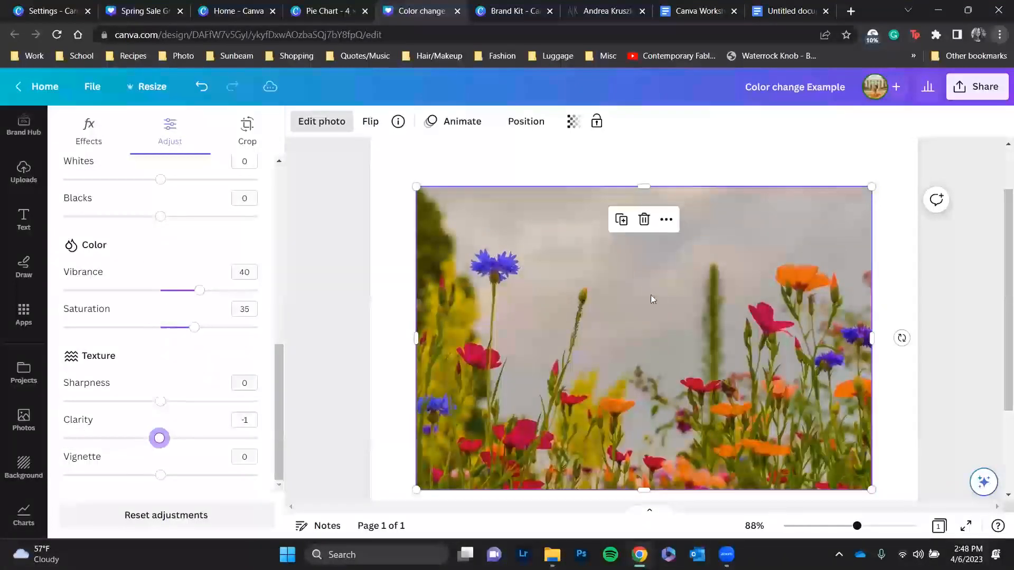
{"action": "scroll", "coordinate": [653, 300], "scroll_direction": "up", "scroll_amount": 2}
{"action": "scroll", "coordinate": [137, 293], "scroll_direction": "up", "scroll_amount": 5}
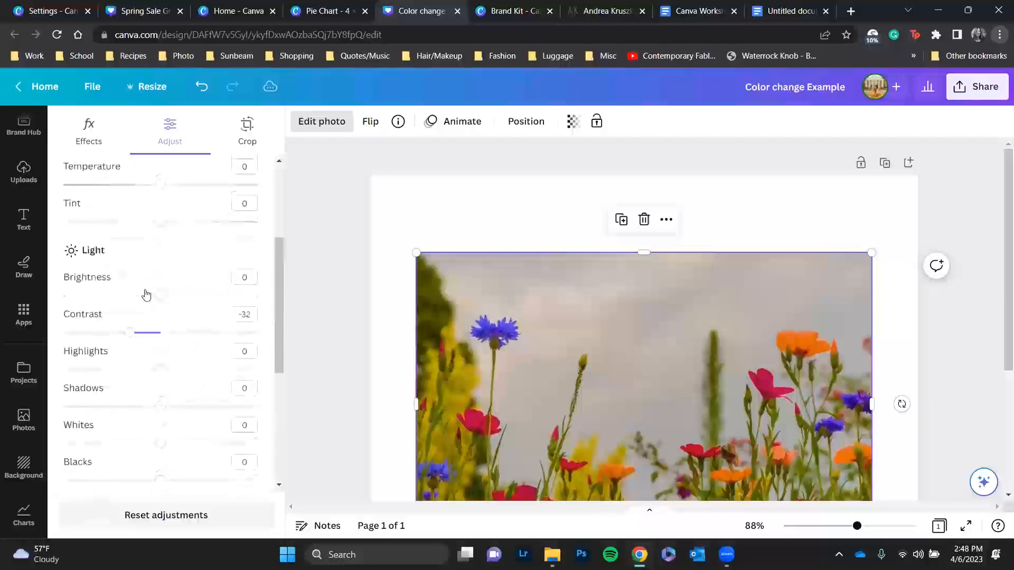
{"action": "scroll", "coordinate": [146, 294], "scroll_direction": "down", "scroll_amount": 1}
{"action": "scroll", "coordinate": [150, 293], "scroll_direction": "up", "scroll_amount": 4}
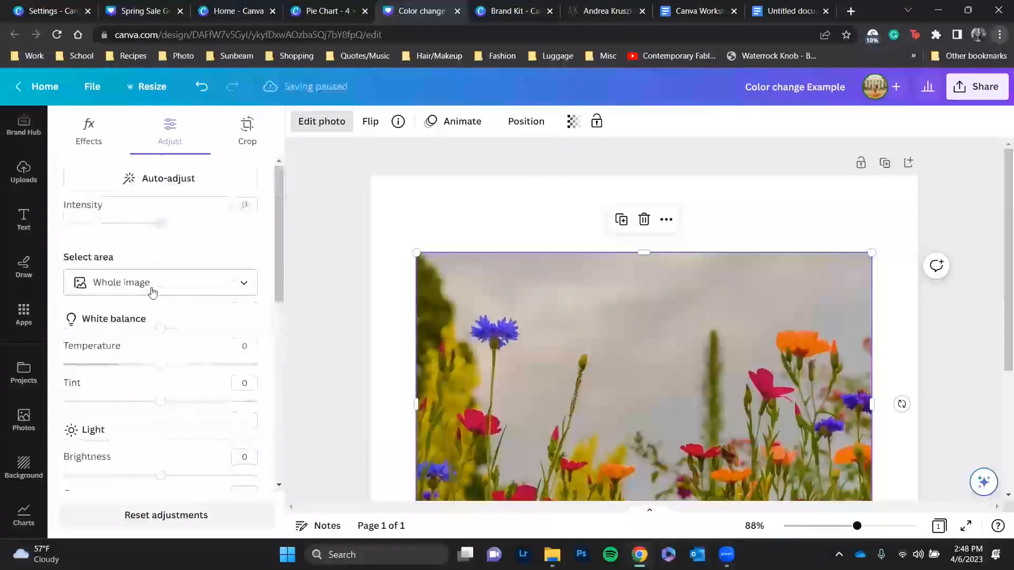
- Try the natural Fresco filter on the wildflower photo, and replace it with the warm Latte filter
{"action": "left_click", "coordinate": [88, 136]}
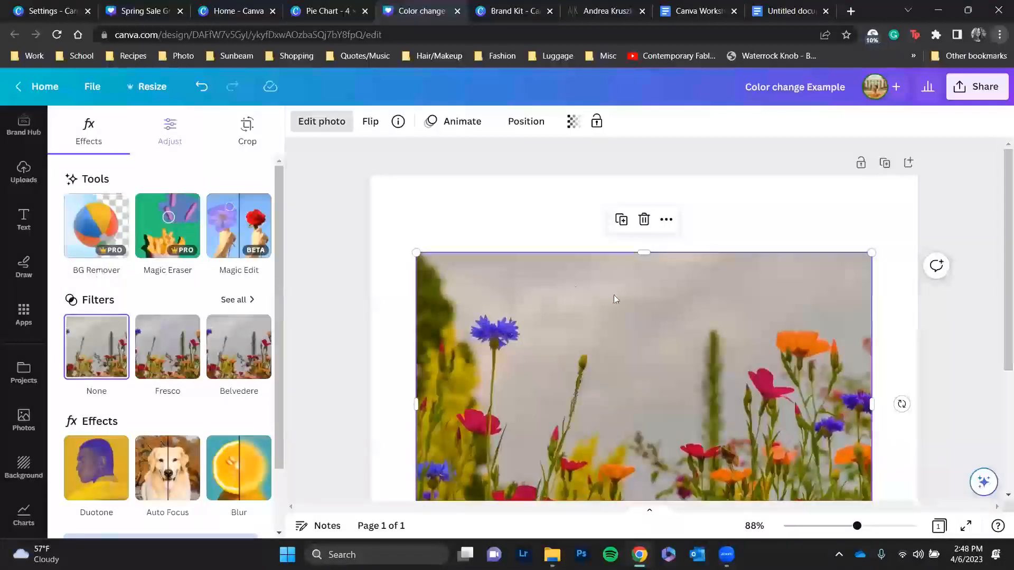
{"action": "scroll", "coordinate": [668, 300], "scroll_direction": "down", "scroll_amount": 1}
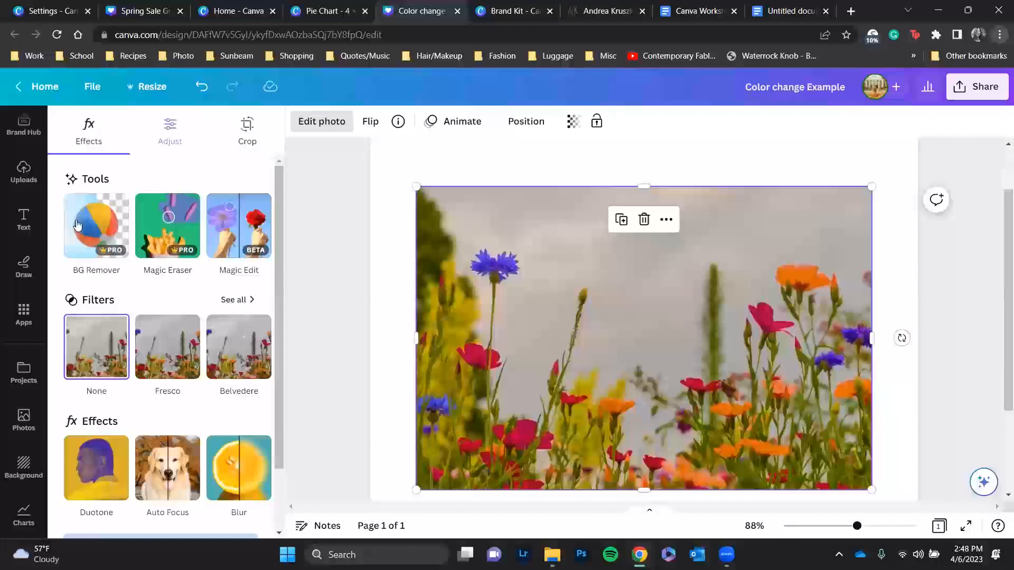
{"action": "left_click", "coordinate": [236, 306]}
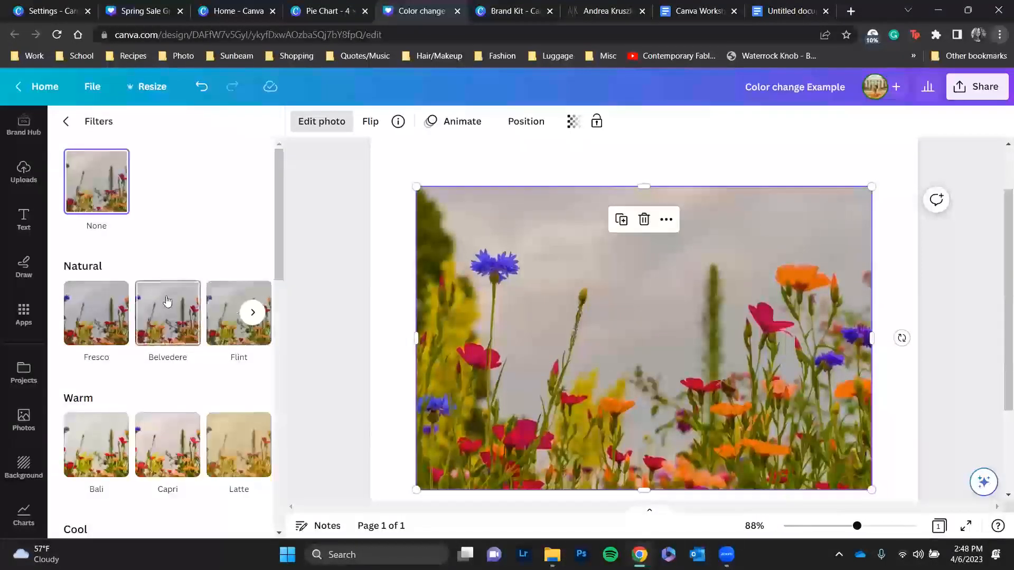
{"action": "left_click", "coordinate": [104, 310]}
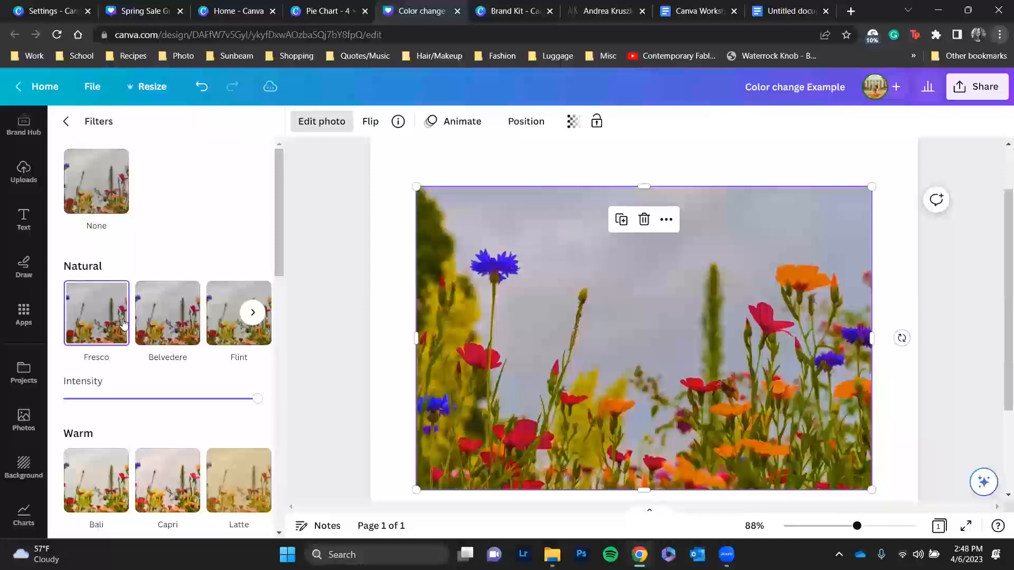
{"action": "scroll", "coordinate": [132, 320], "scroll_direction": "down", "scroll_amount": 4}
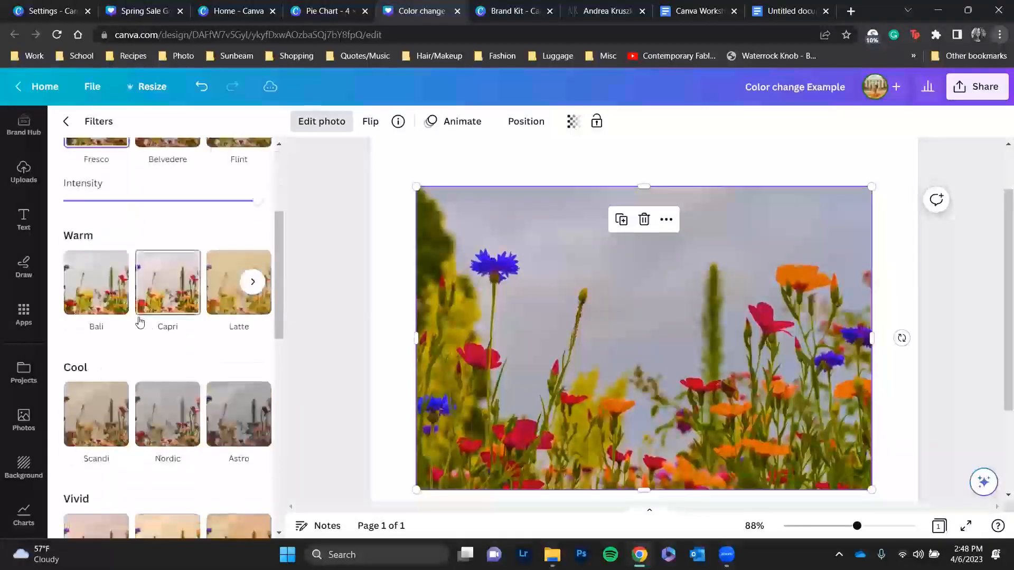
{"action": "left_click", "coordinate": [228, 301]}
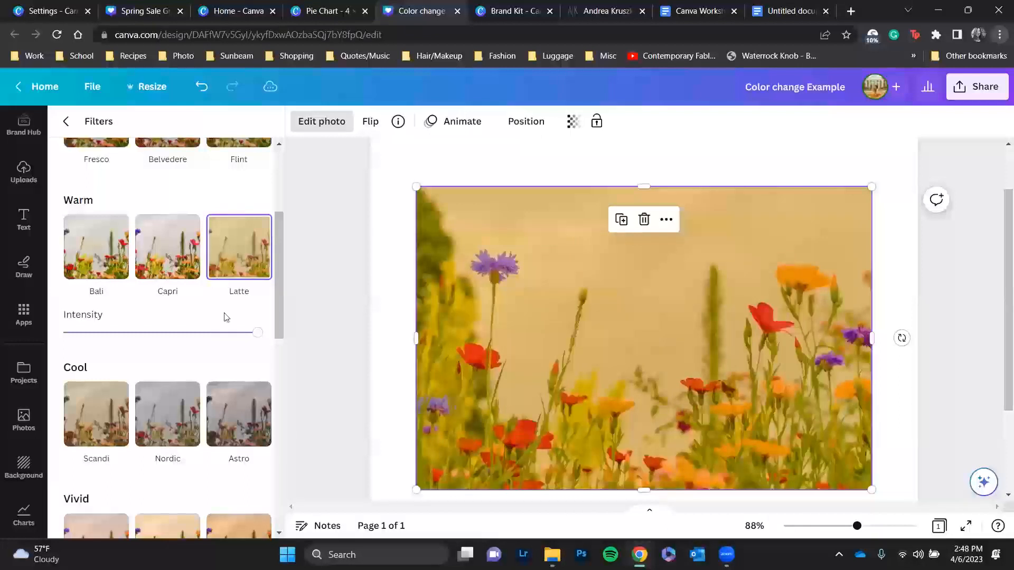
- Look through the cool, vivid and soft filters, and try the vintage Fade filter on the wildflower photo
{"action": "scroll", "coordinate": [227, 335], "scroll_direction": "down", "scroll_amount": 3}
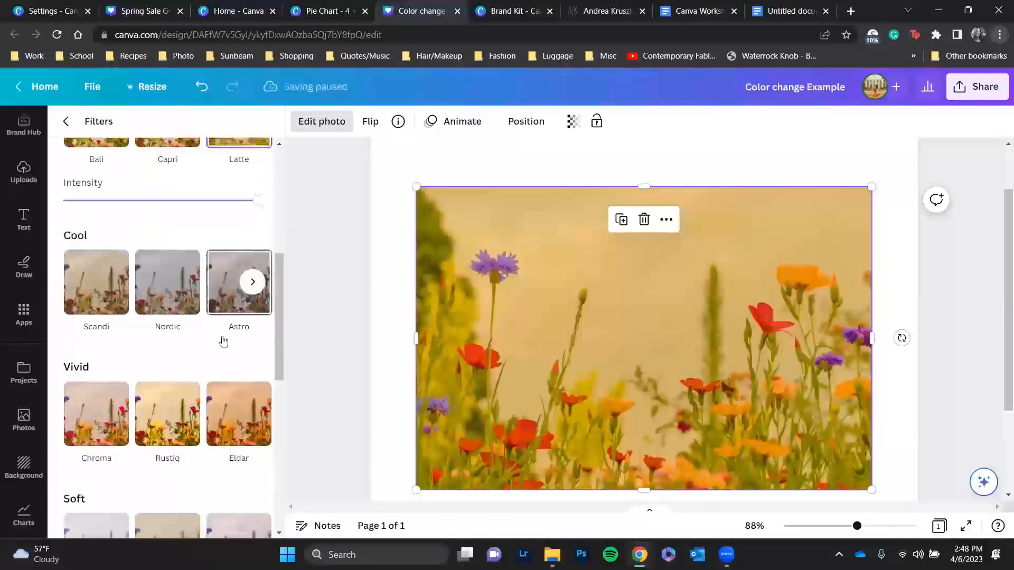
{"action": "scroll", "coordinate": [211, 351], "scroll_direction": "down", "scroll_amount": 1}
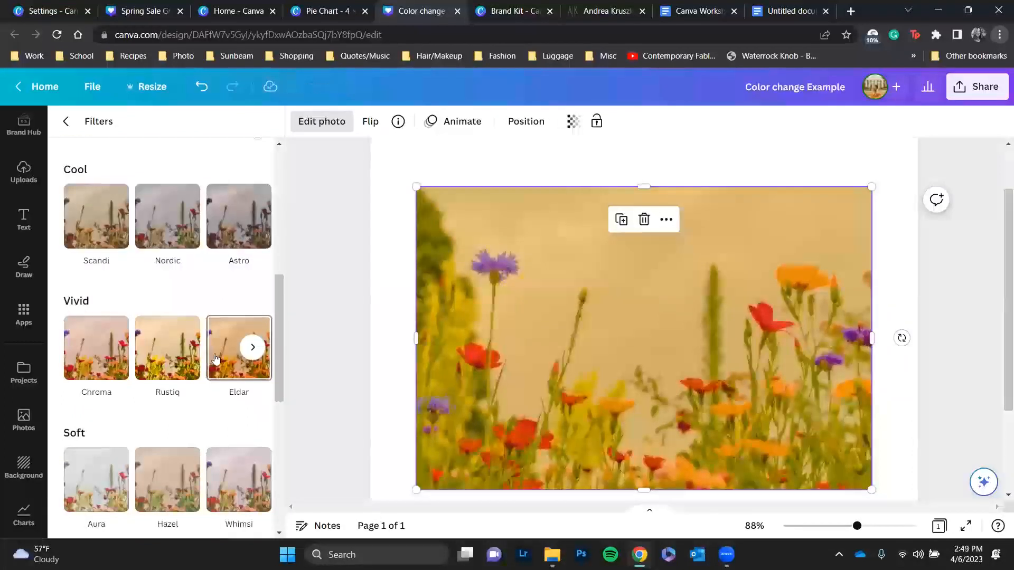
{"action": "scroll", "coordinate": [213, 353], "scroll_direction": "down", "scroll_amount": 1}
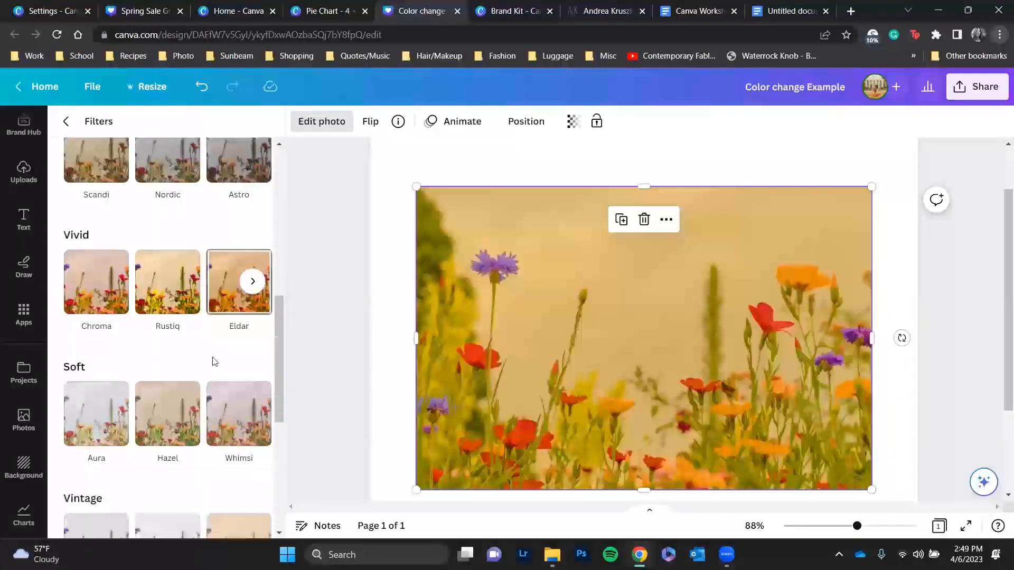
{"action": "scroll", "coordinate": [213, 340], "scroll_direction": "down", "scroll_amount": 2}
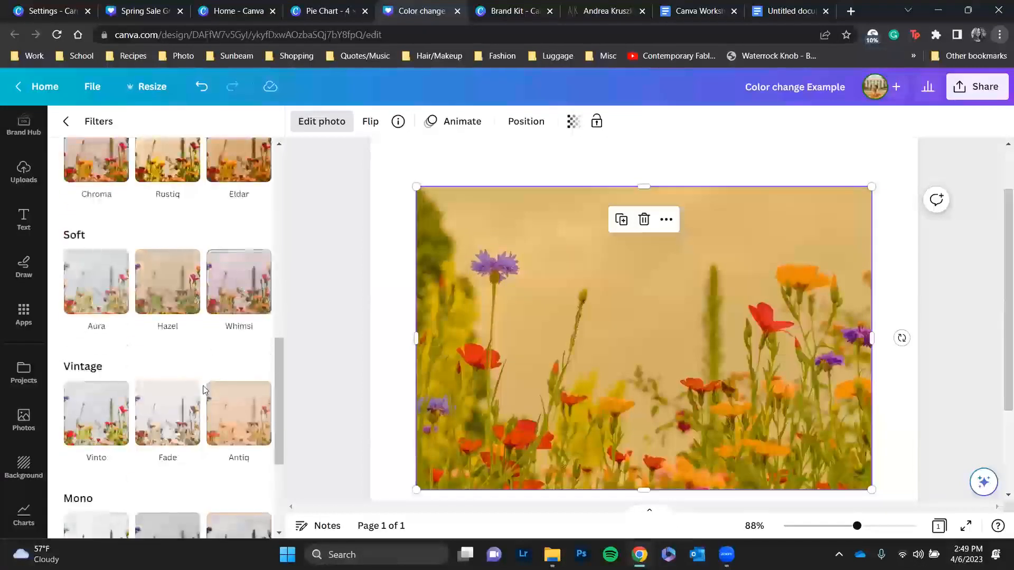
{"action": "left_click", "coordinate": [167, 422]}
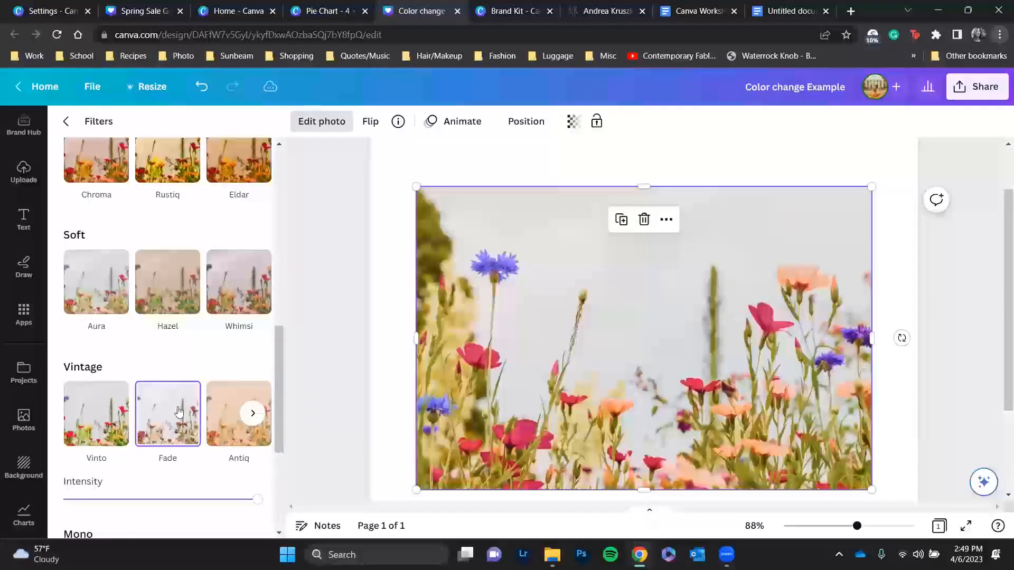
- Try the mono Ink and Noir filters on the wildflower photo
{"action": "scroll", "coordinate": [148, 412], "scroll_direction": "down", "scroll_amount": 3}
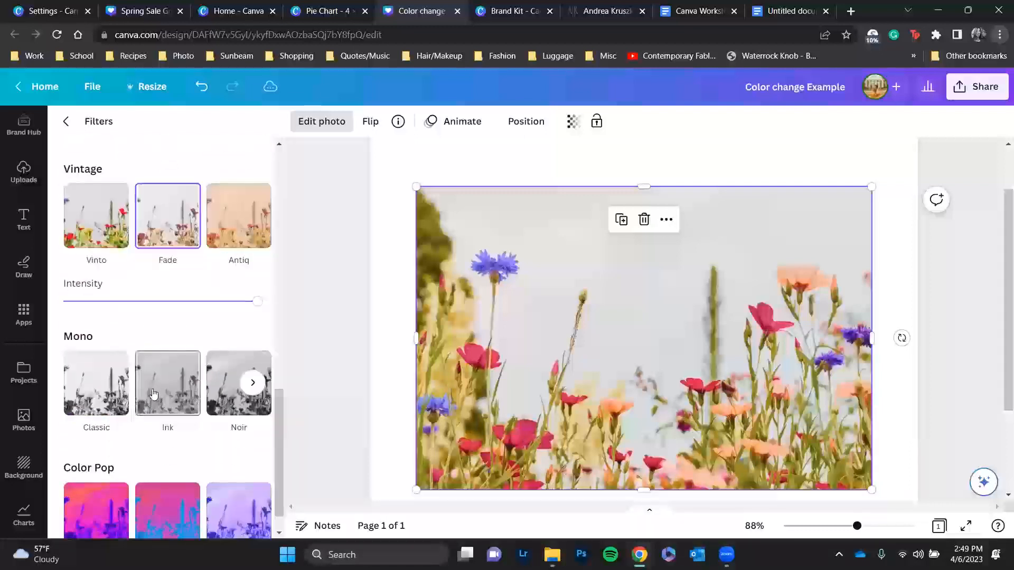
{"action": "left_click", "coordinate": [150, 393]}
{"action": "left_click", "coordinate": [217, 371]}
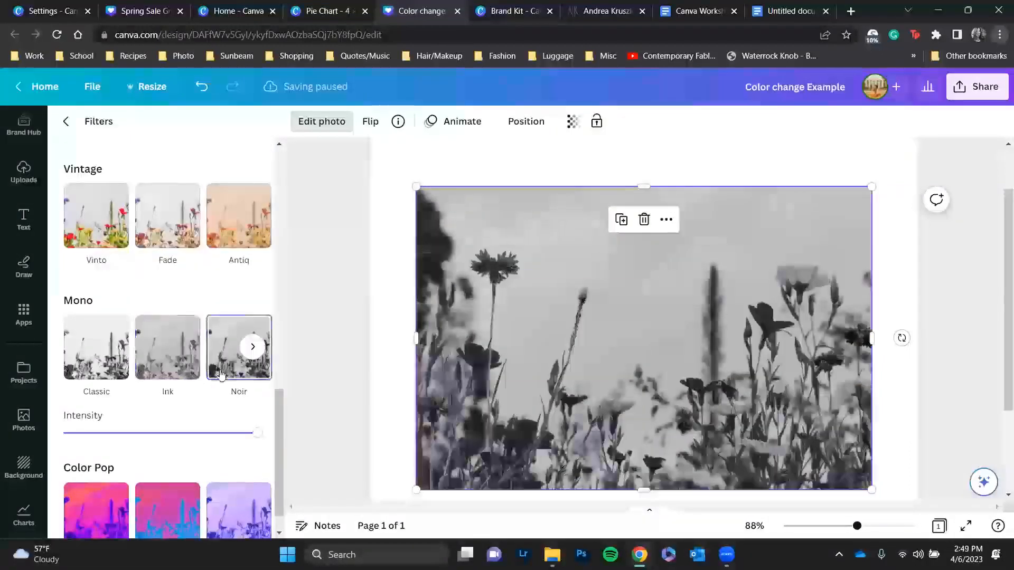
- Try the Color Pop filters Heatwave, Outrun and Amethyst on the wildflower photo
{"action": "scroll", "coordinate": [211, 370], "scroll_direction": "down", "scroll_amount": 1}
{"action": "left_click", "coordinate": [168, 460]}
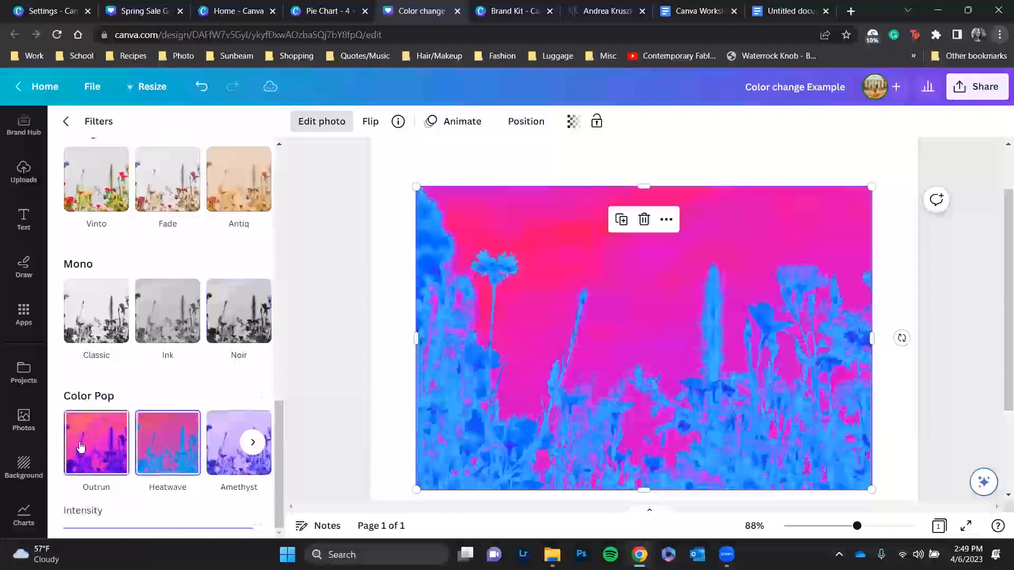
{"action": "left_click", "coordinate": [88, 450]}
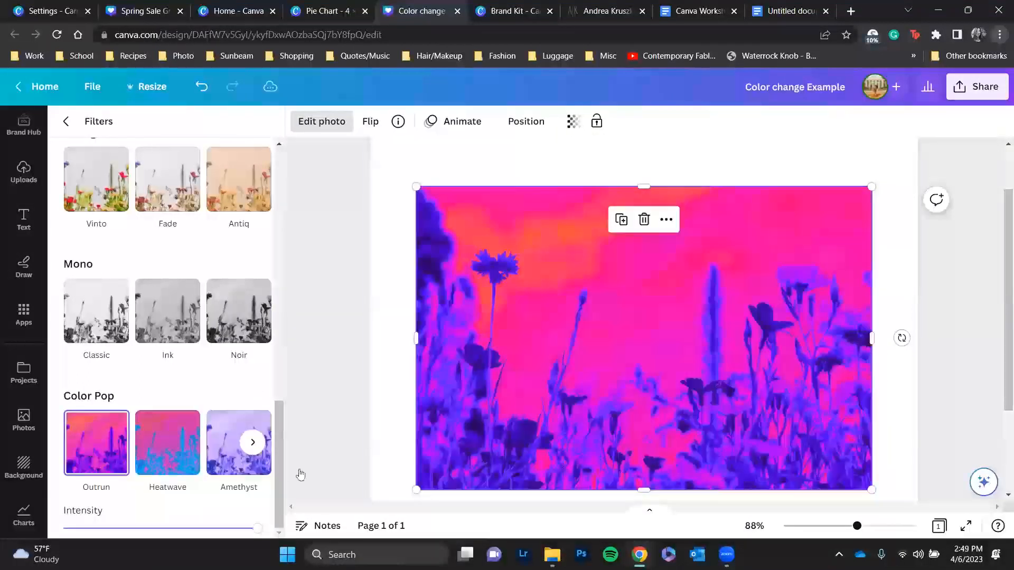
{"action": "left_click", "coordinate": [222, 468]}
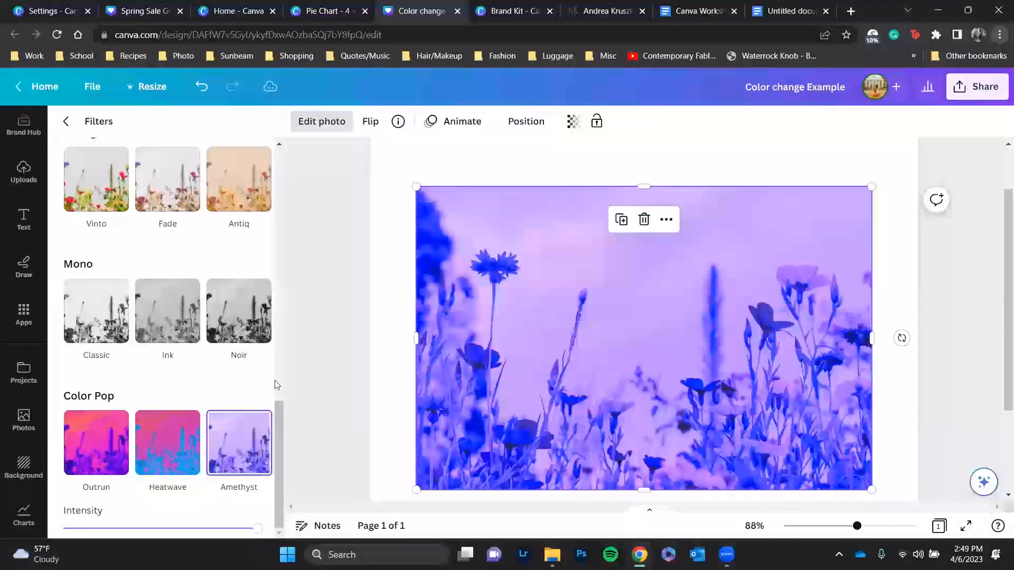
- Undo the last filter change, set the wildflower photo's filter to None and return to the photo effects overview
{"action": "scroll", "coordinate": [276, 388], "scroll_direction": "up", "scroll_amount": 8}
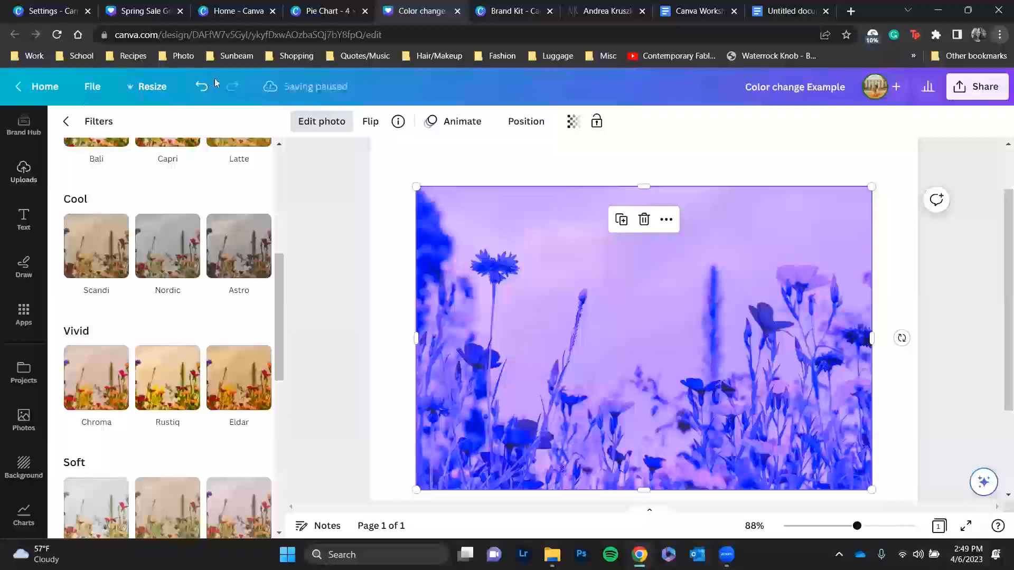
{"action": "left_click", "coordinate": [201, 86]}
{"action": "scroll", "coordinate": [100, 196], "scroll_direction": "up", "scroll_amount": 5}
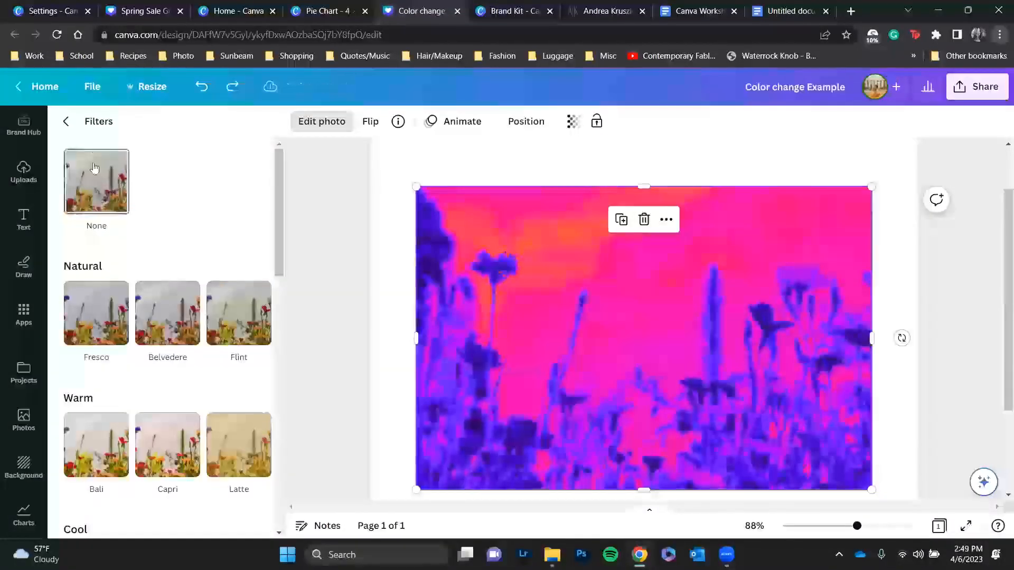
{"action": "left_click", "coordinate": [94, 168]}
{"action": "left_click", "coordinate": [66, 121]}
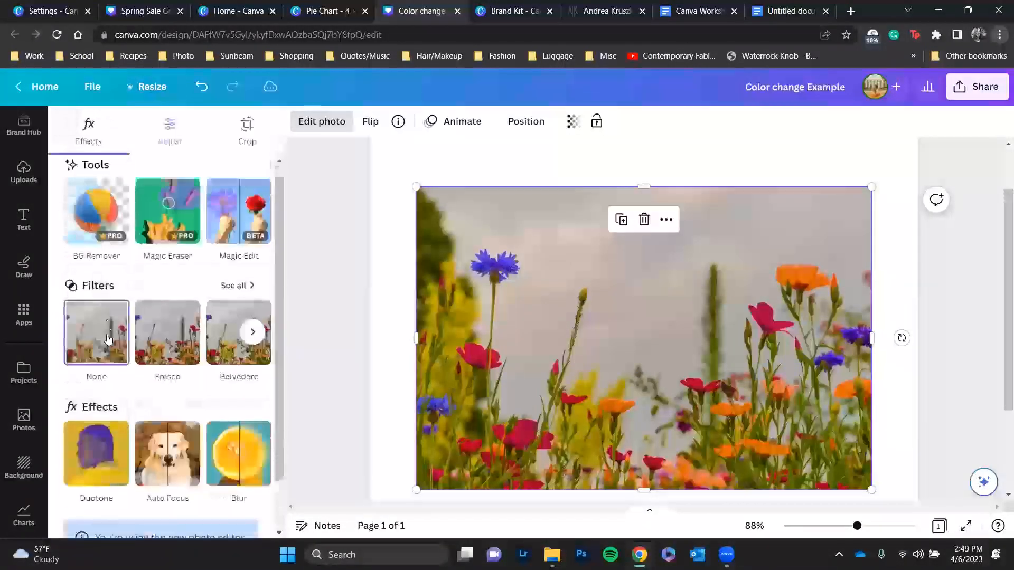
- Try the Blur effect on the wildflower photo and lower its intensity to 15
{"action": "scroll", "coordinate": [107, 338], "scroll_direction": "down", "scroll_amount": 1}
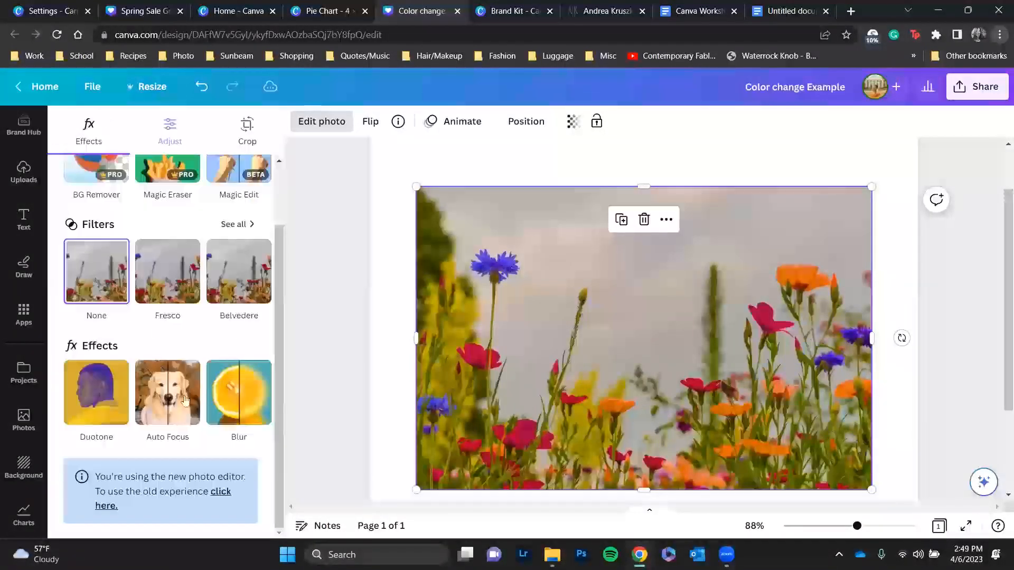
{"action": "left_click", "coordinate": [235, 403]}
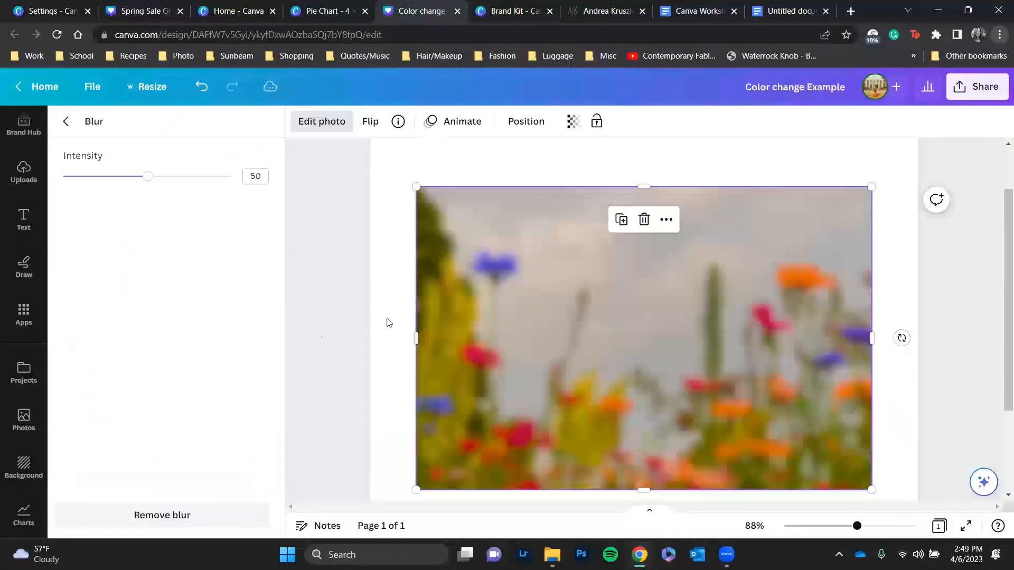
{"action": "left_click_drag", "start_coordinate": [152, 181], "coordinate": [88, 178]}
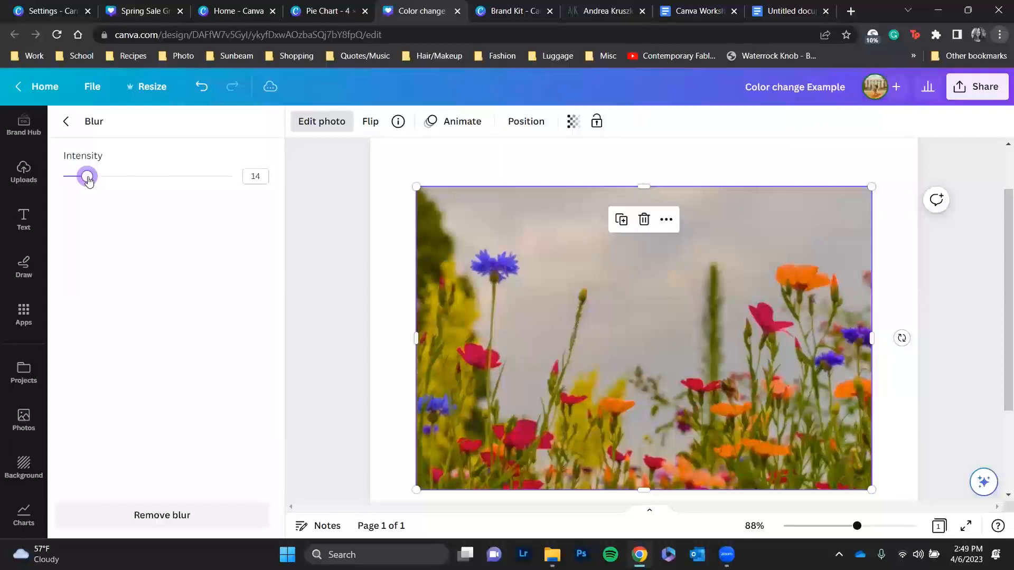
{"action": "mouse_move", "coordinate": [88, 181]}
{"action": "left_mouse_down"}
{"action": "mouse_move", "coordinate": [227, 187]}
{"action": "mouse_move", "coordinate": [89, 197]}
{"action": "left_mouse_up"}
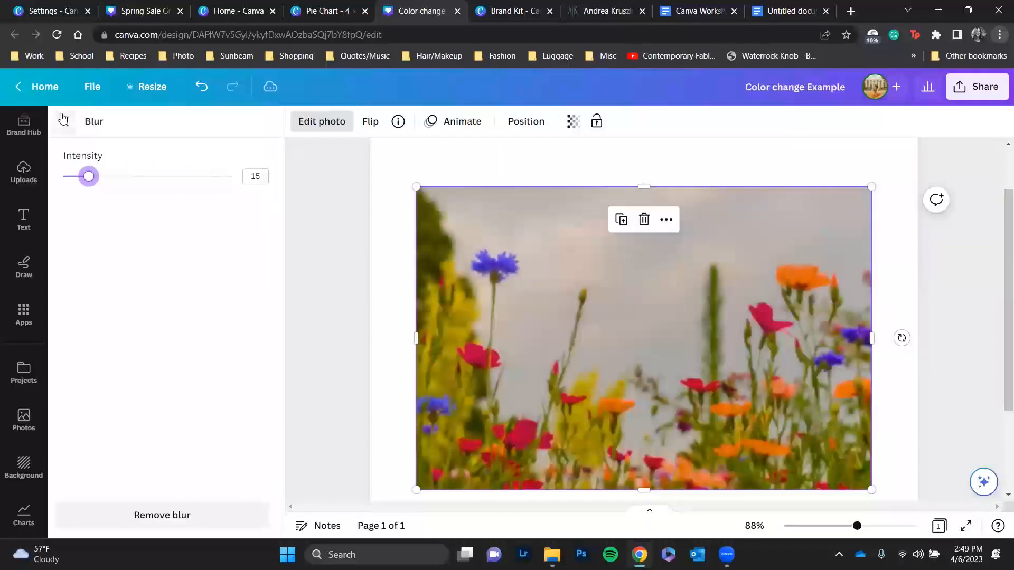
- Undo the blur intensity change and the Blur effect on the wildflower photo
{"action": "left_click", "coordinate": [202, 88]}
{"action": "left_click", "coordinate": [72, 122]}
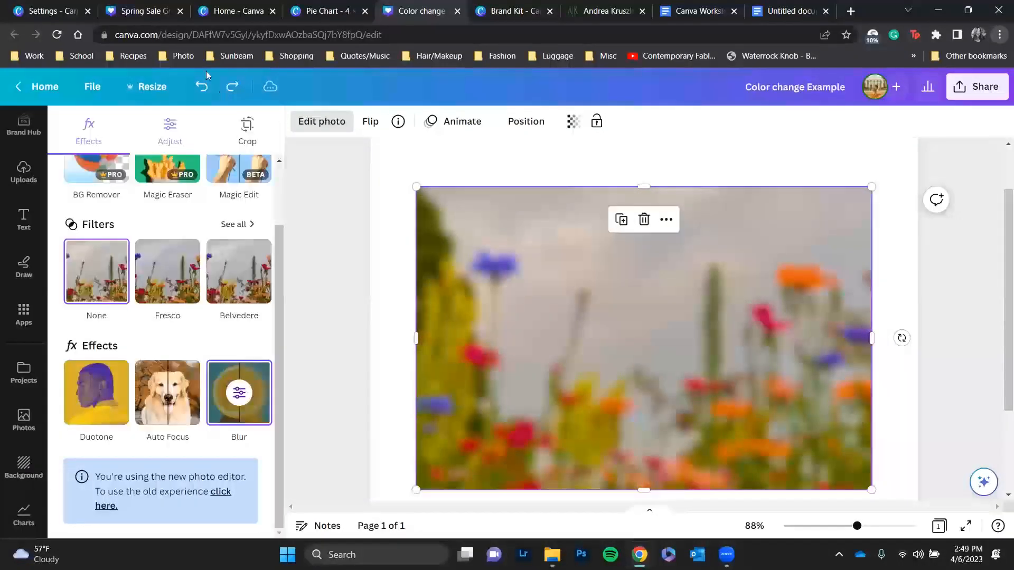
{"action": "left_click", "coordinate": [199, 86]}
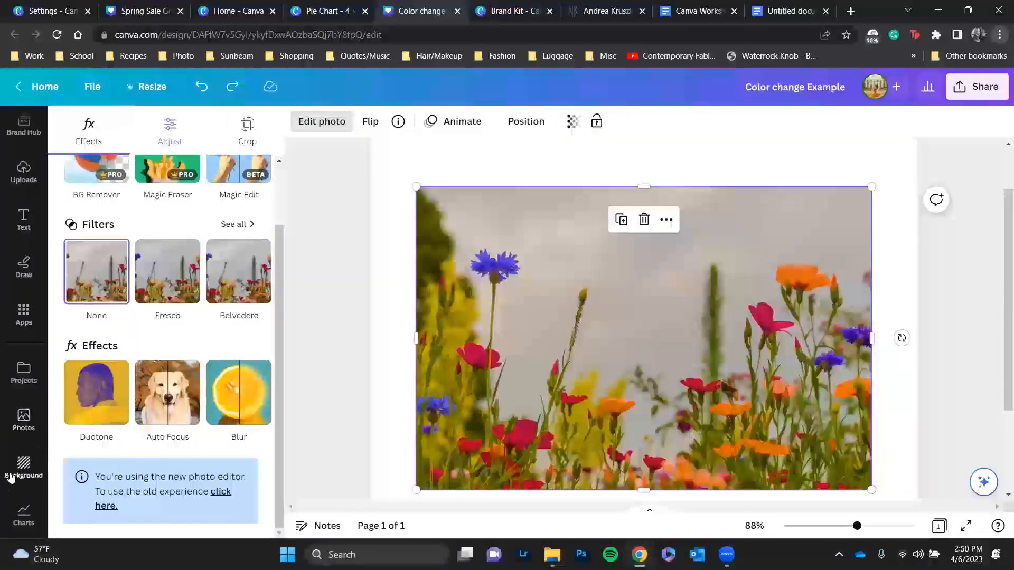
- Delete the wildflower photo from the page and open the Text to Image app for use
{"action": "left_click", "coordinate": [23, 314]}
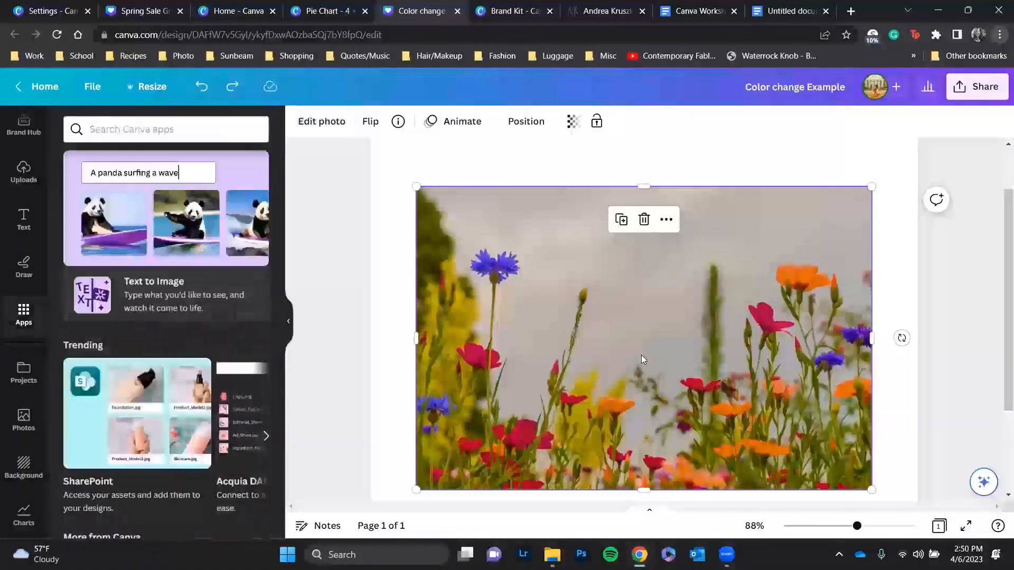
{"action": "key", "text": "Delete"}
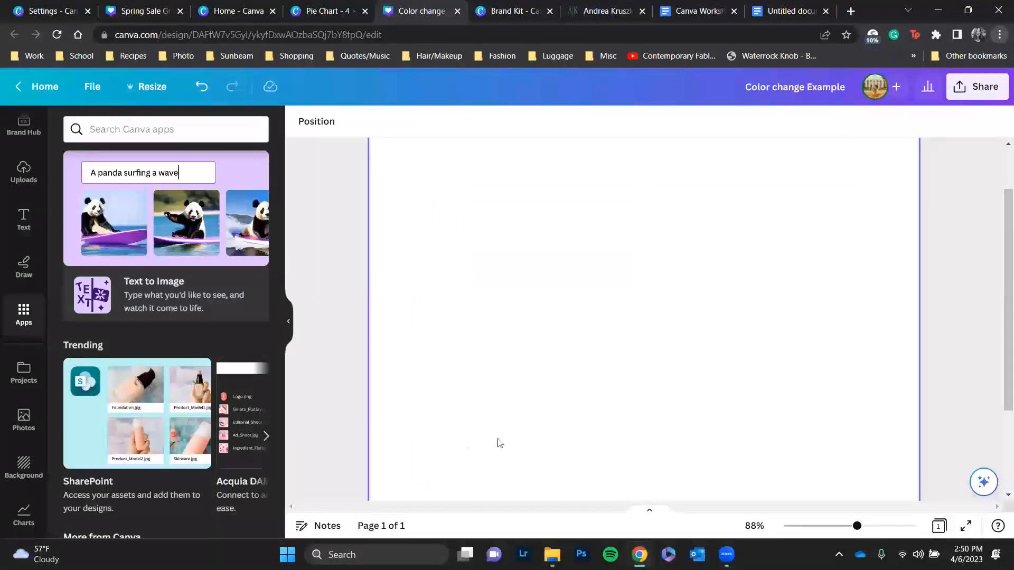
{"action": "left_click", "coordinate": [181, 287]}
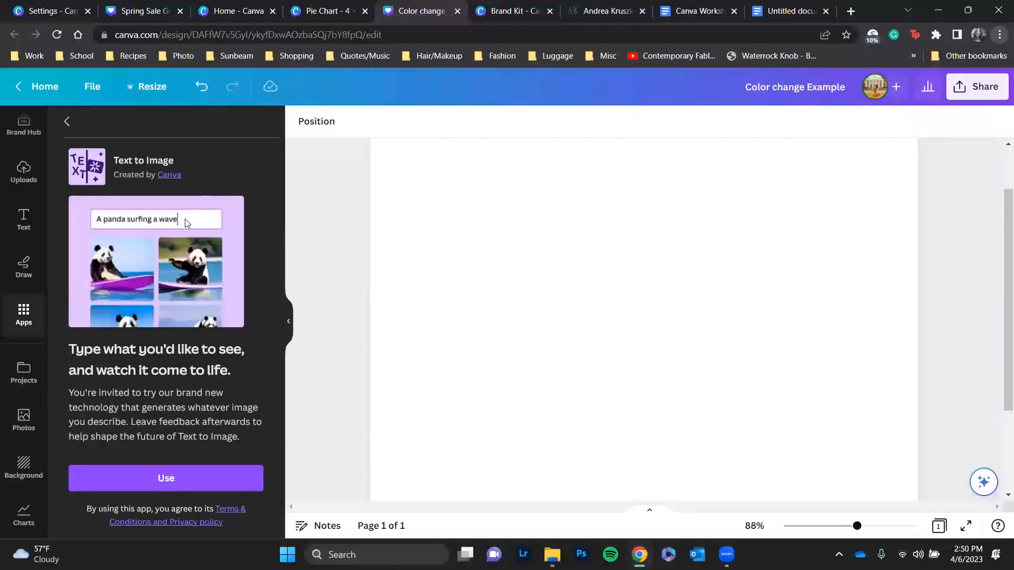
{"action": "left_click", "coordinate": [181, 482]}
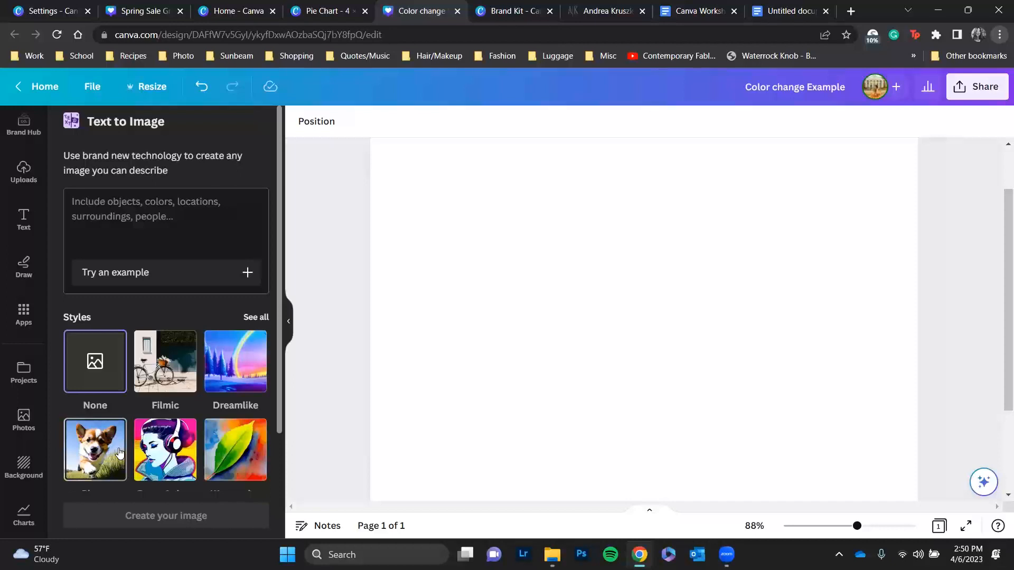
- Replace the example prompt in Text to Image with "Easter egg hunt bright" and generate the images
{"action": "left_click", "coordinate": [92, 275]}
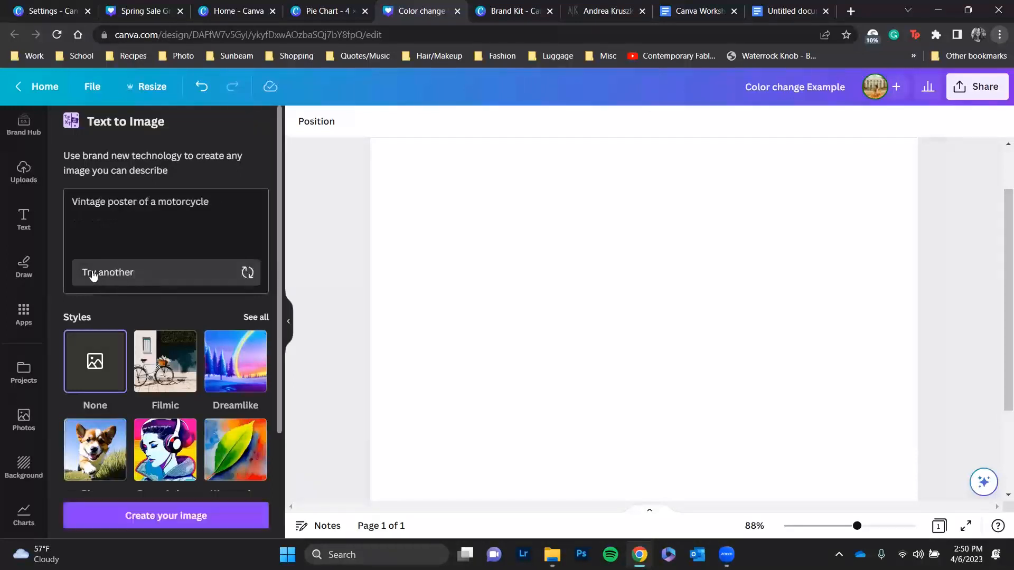
{"action": "triple_click", "coordinate": [193, 212]}
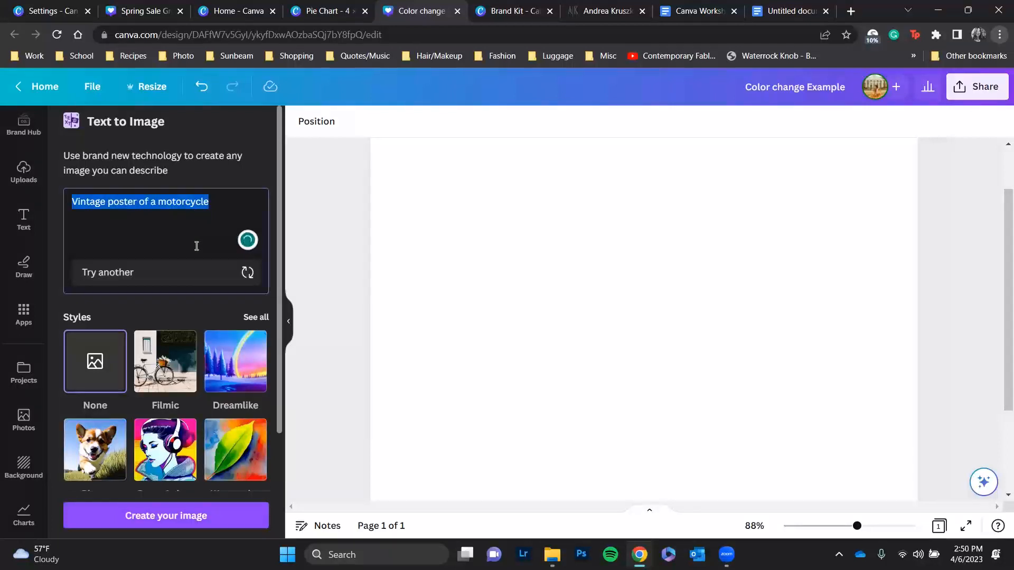
{"action": "key", "text": "BackSpace"}
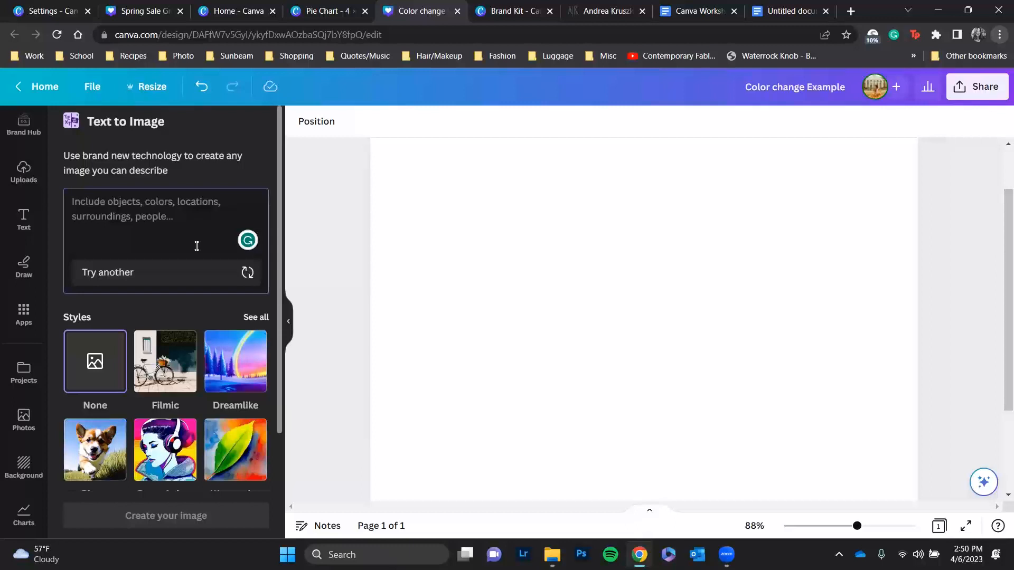
{"action": "type", "text": "Easter egg hunt"}
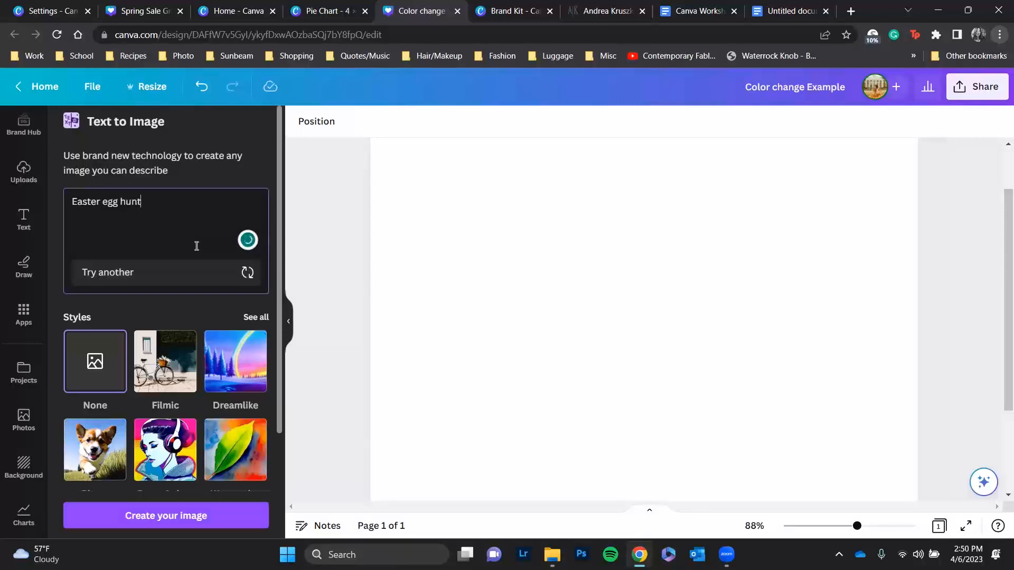
{"action": "type", "text": " bright"}
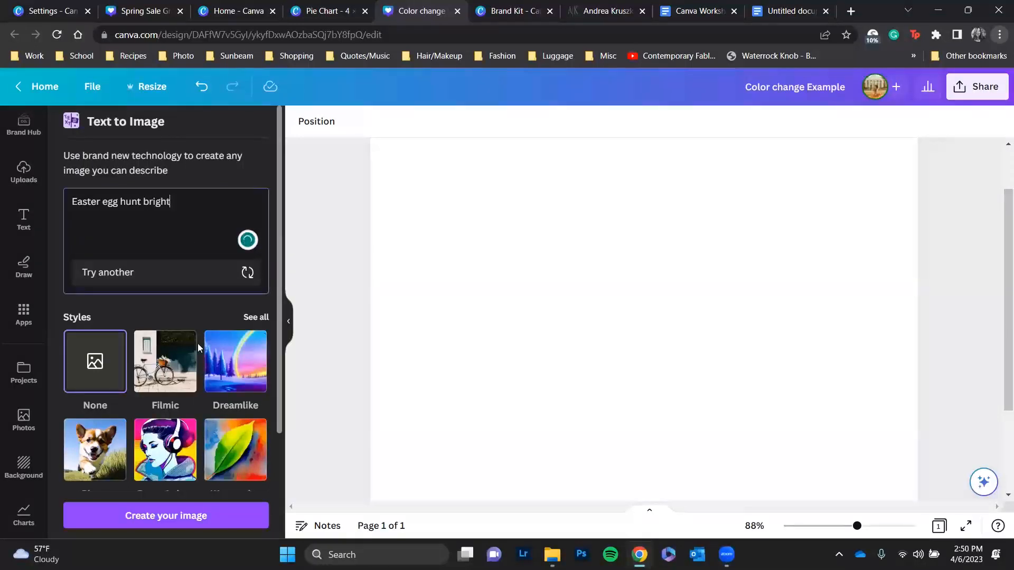
{"action": "left_click", "coordinate": [180, 515]}
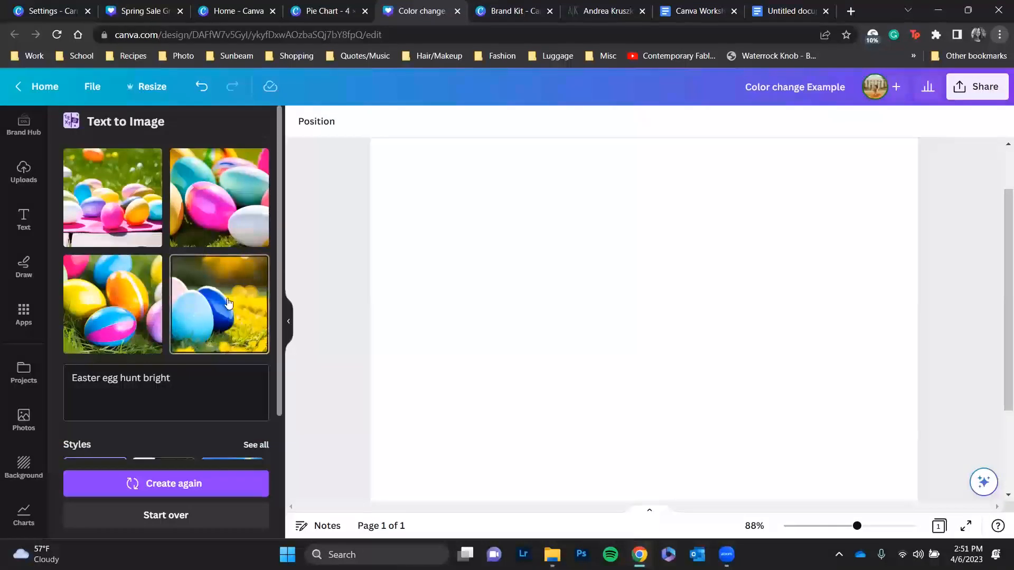
- Try placing the generated images of the blue eggs and the eggs on a pink surface on the blank page
{"action": "left_click", "coordinate": [205, 311]}
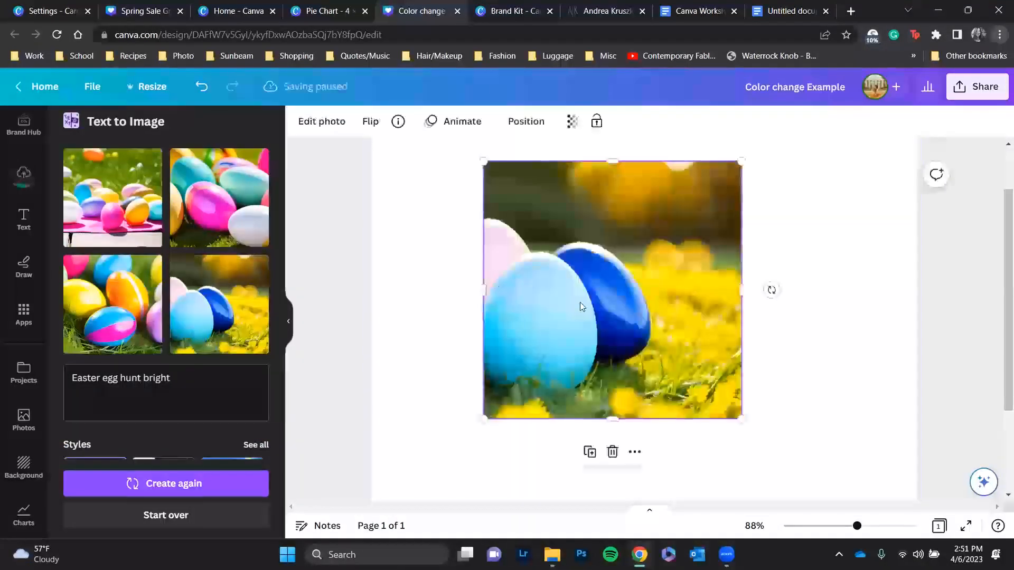
{"action": "left_click_drag", "start_coordinate": [580, 305], "coordinate": [458, 295]}
{"action": "left_click_drag", "start_coordinate": [113, 198], "coordinate": [659, 252]}
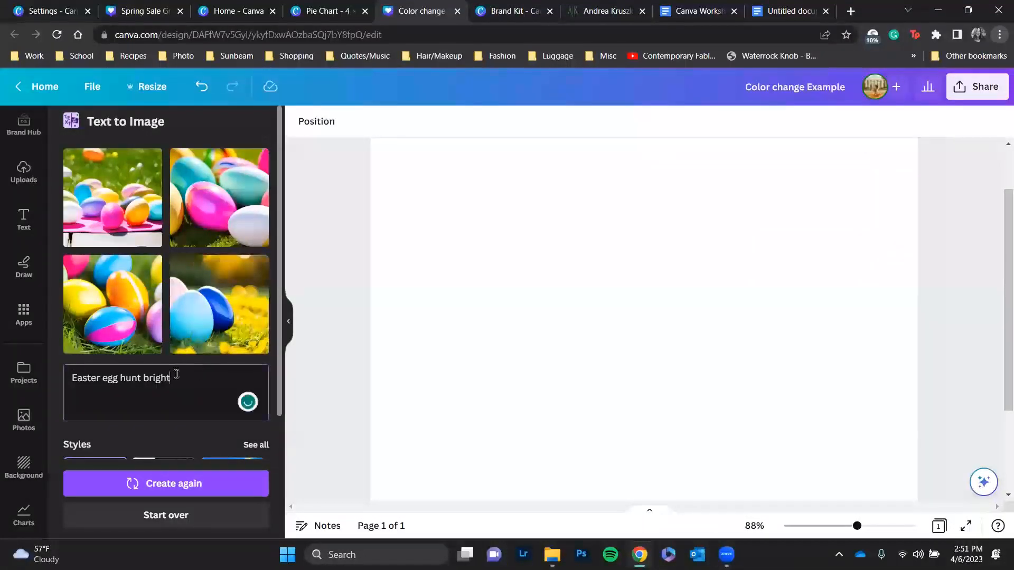
{"action": "left_click_drag", "start_coordinate": [198, 374], "coordinate": [63, 366]}
{"action": "type", "text": "dog"}
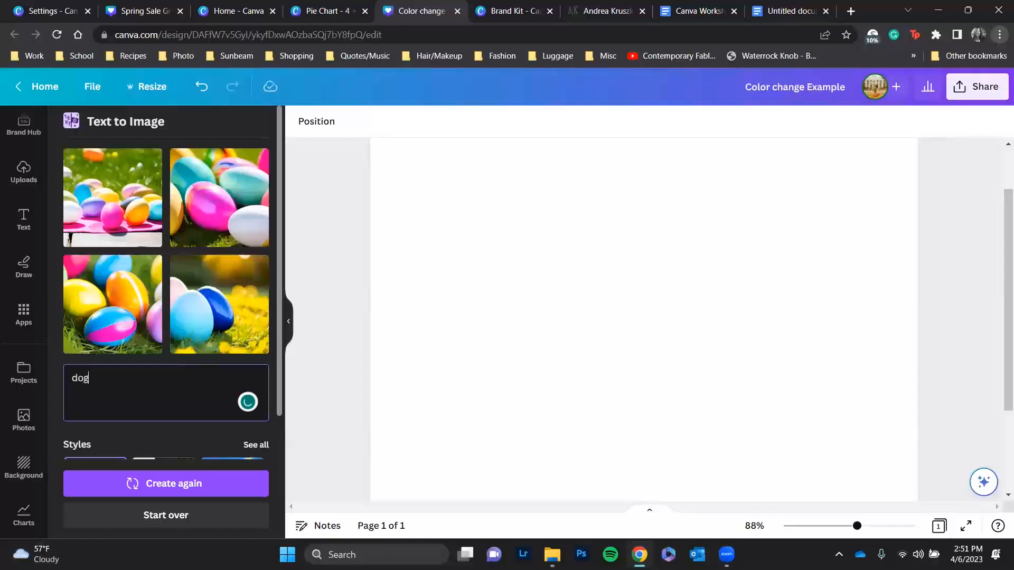
{"action": "type", "text": "s wearing hats"}
- Start over in Text to Image and generate images from the prompt "dogs wearing hats on rainbow background"
{"action": "left_click", "coordinate": [177, 516]}
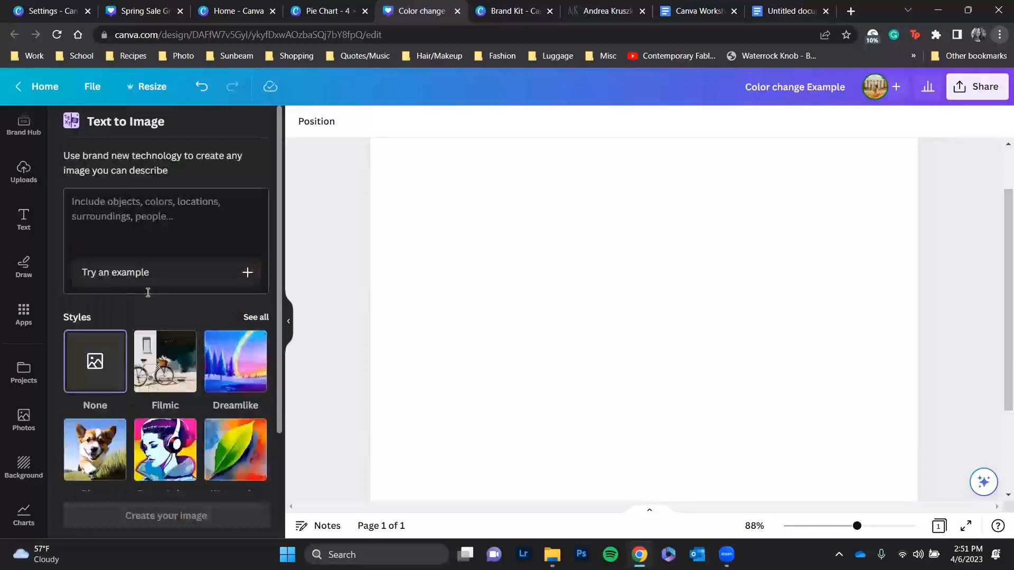
{"action": "left_click", "coordinate": [177, 229]}
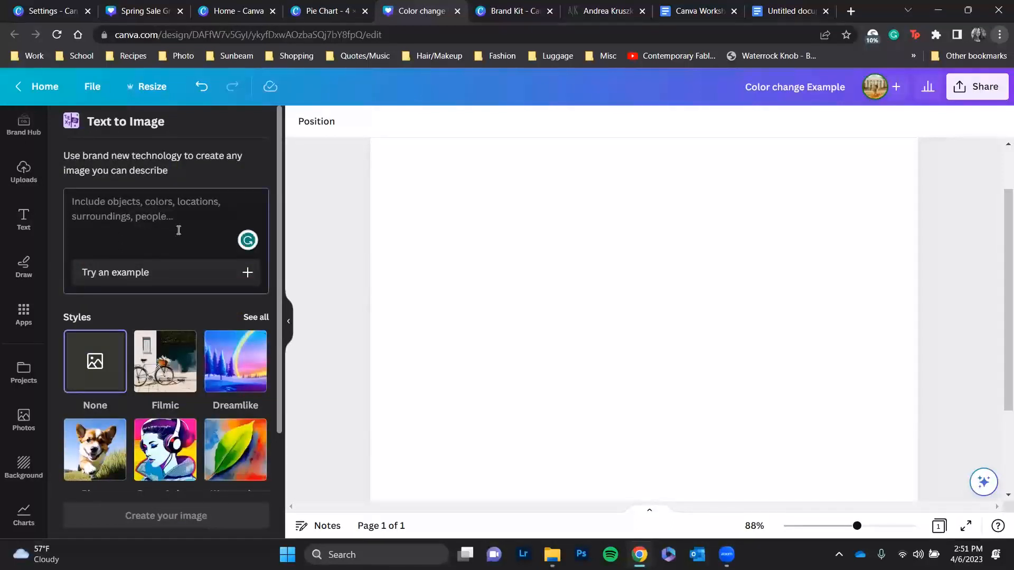
{"action": "type", "text": "dogs wearing hats"}
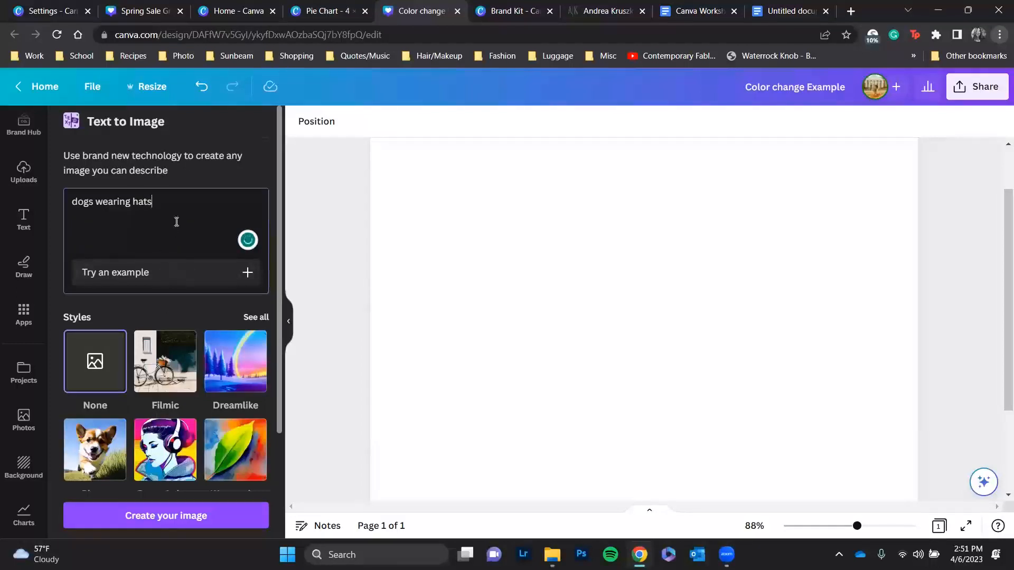
{"action": "scroll", "coordinate": [168, 358], "scroll_direction": "down", "scroll_amount": 3}
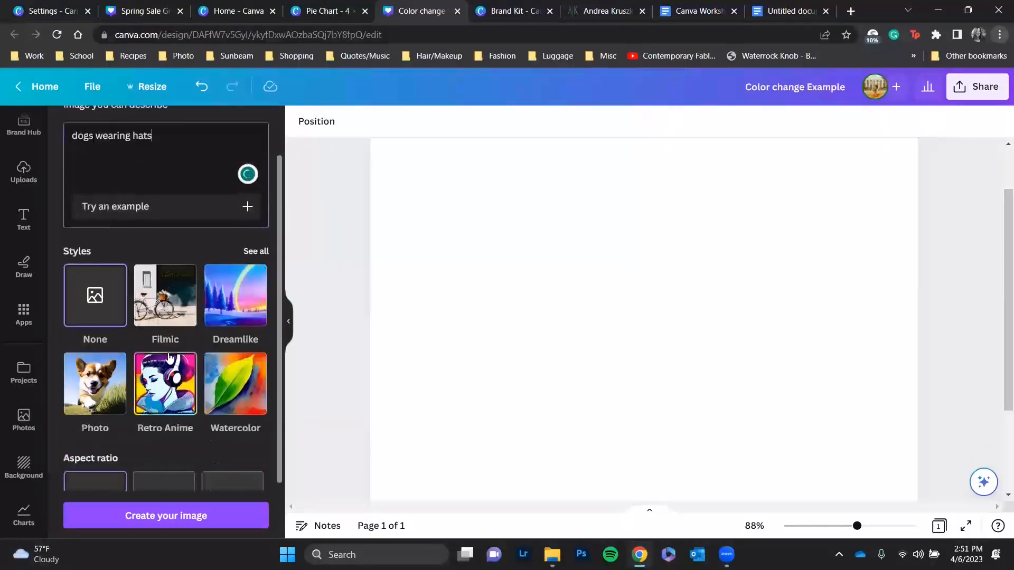
{"action": "scroll", "coordinate": [172, 358], "scroll_direction": "up", "scroll_amount": 3}
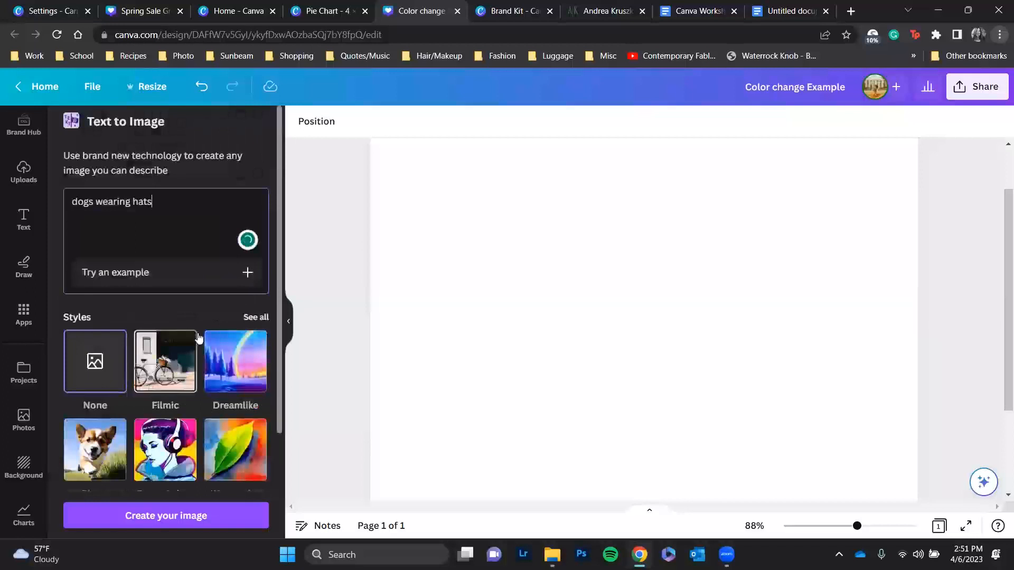
{"action": "scroll", "coordinate": [205, 347], "scroll_direction": "down", "scroll_amount": 3}
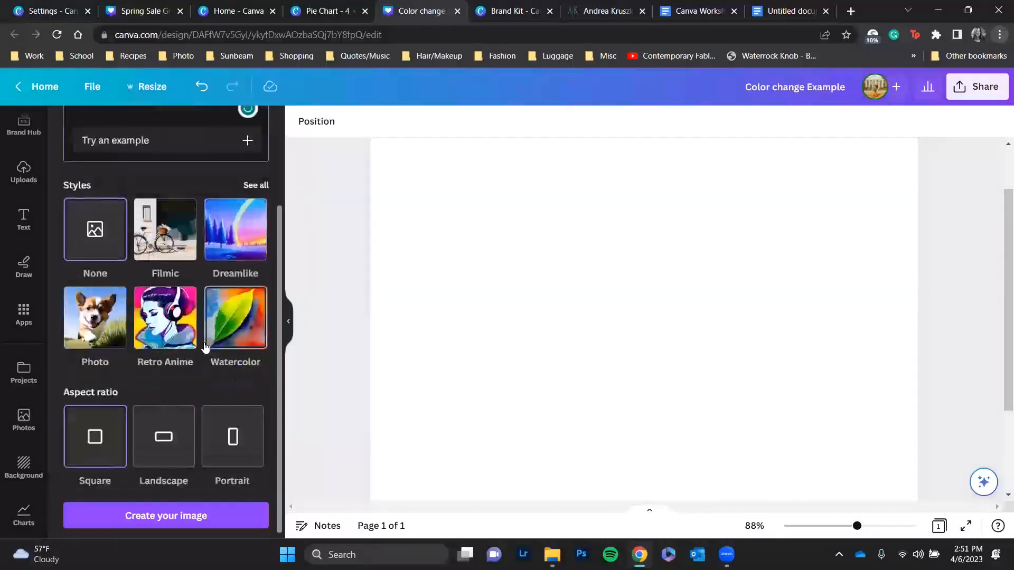
{"action": "scroll", "coordinate": [205, 343], "scroll_direction": "up", "scroll_amount": 3}
{"action": "type", "text": "on rainbow background"}
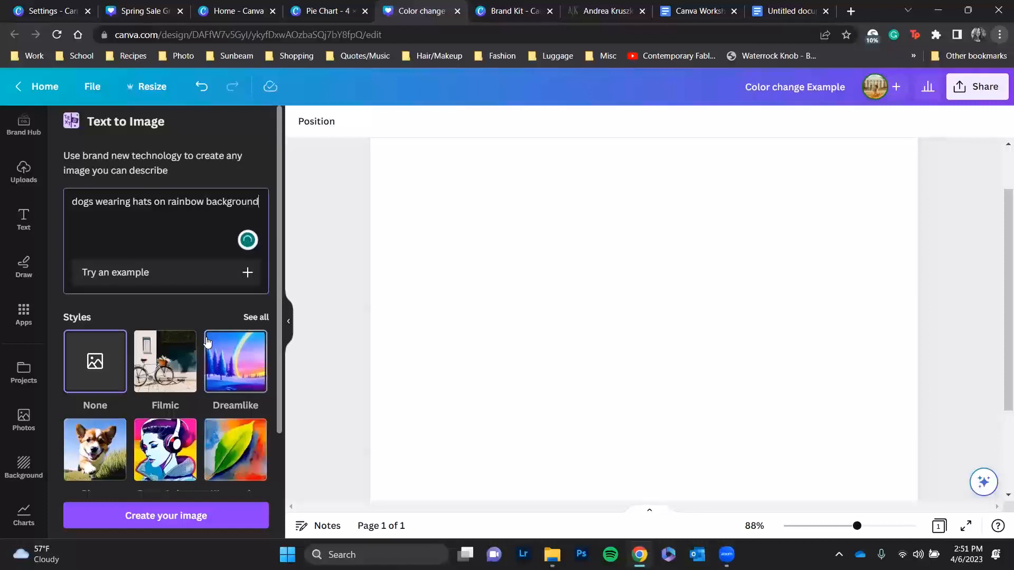
{"action": "left_click", "coordinate": [101, 527]}
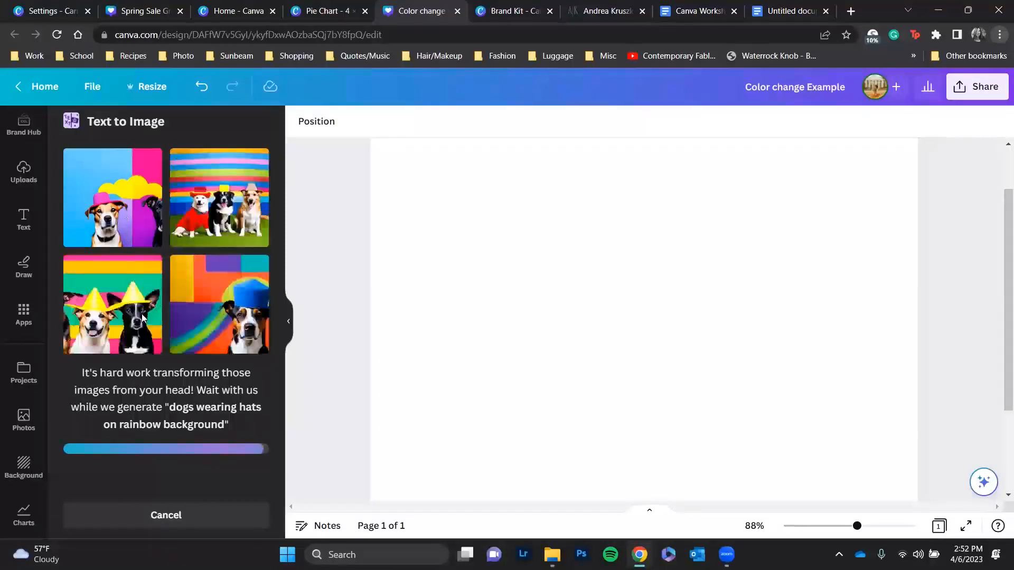
- Try the generated image of three dogs in hats as the page background, and remove it from the page
{"action": "left_click_drag", "start_coordinate": [188, 161], "coordinate": [592, 189]}
{"action": "right_click", "coordinate": [613, 219]}
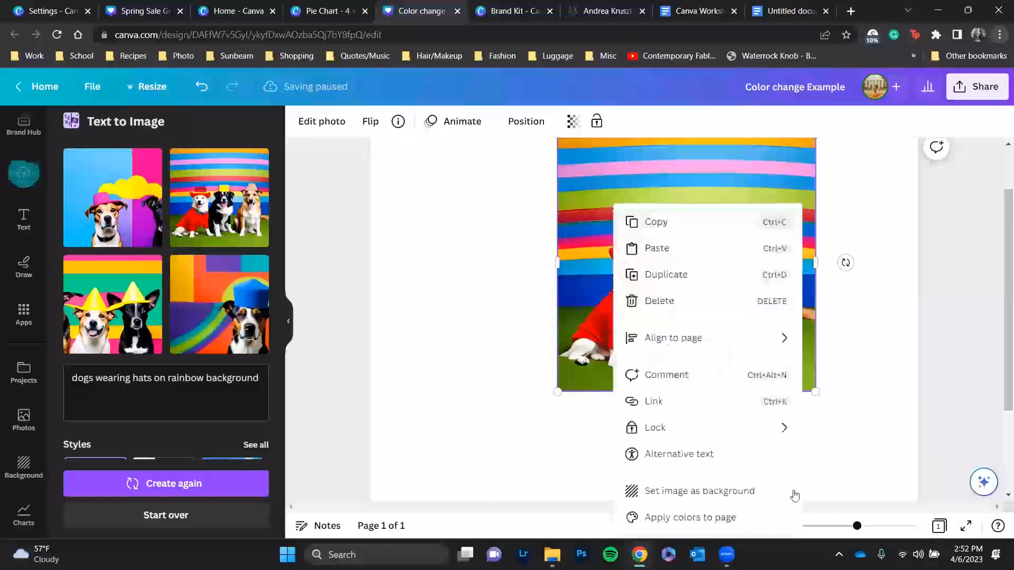
{"action": "left_click", "coordinate": [771, 494]}
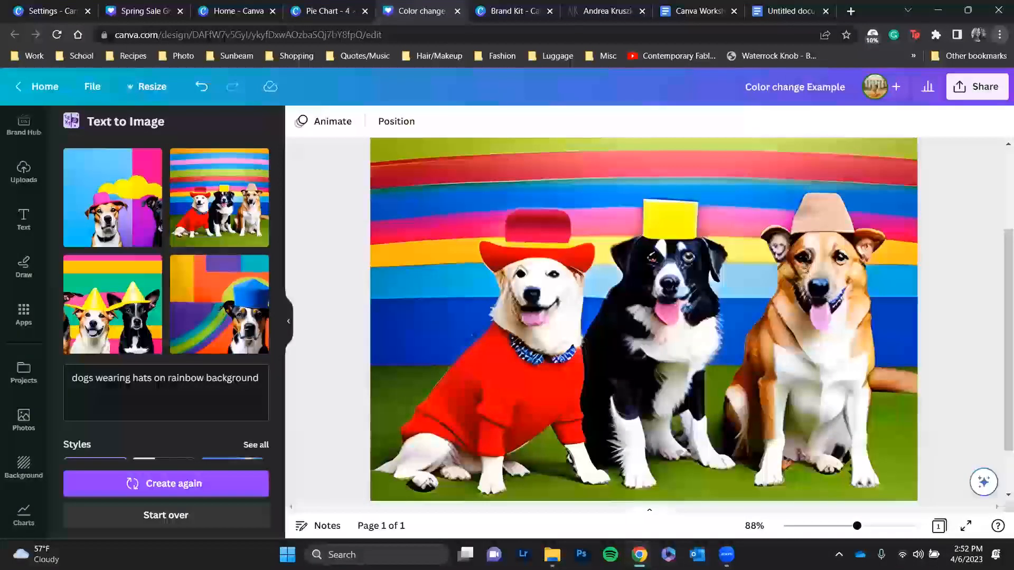
{"action": "mouse_move", "coordinate": [40, 554]}
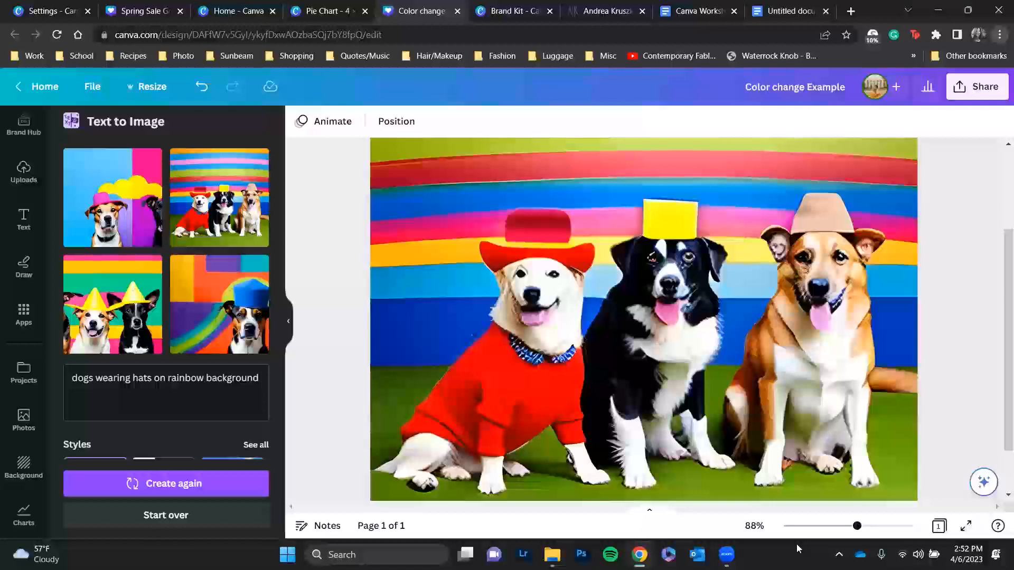
{"action": "left_click", "coordinate": [730, 249]}
{"action": "key", "text": "Delete"}
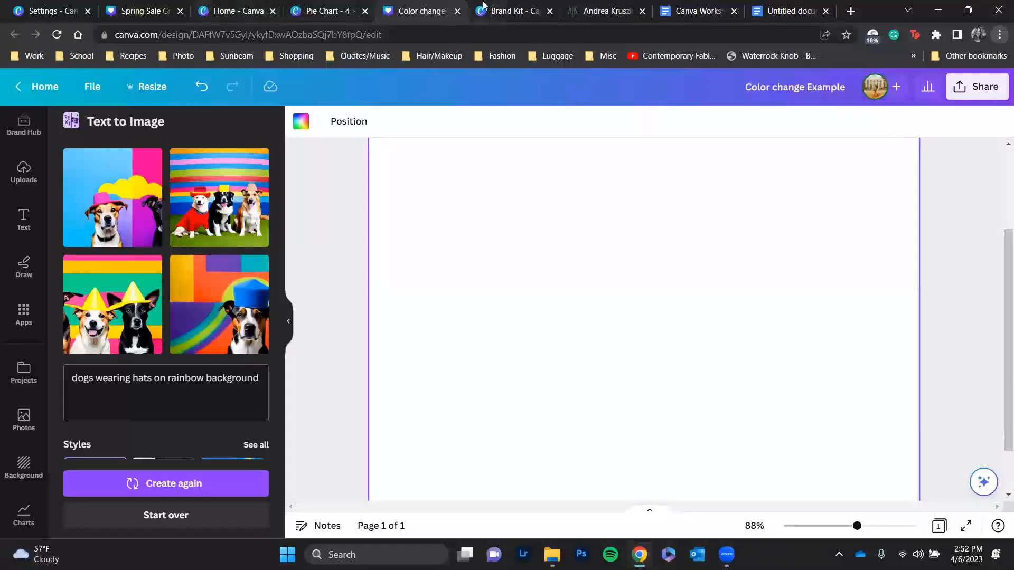
- Add the recently used star shape to the blank page, enlarge it and centre it on the page
{"action": "scroll", "coordinate": [15, 248], "scroll_direction": "up", "scroll_amount": 2}
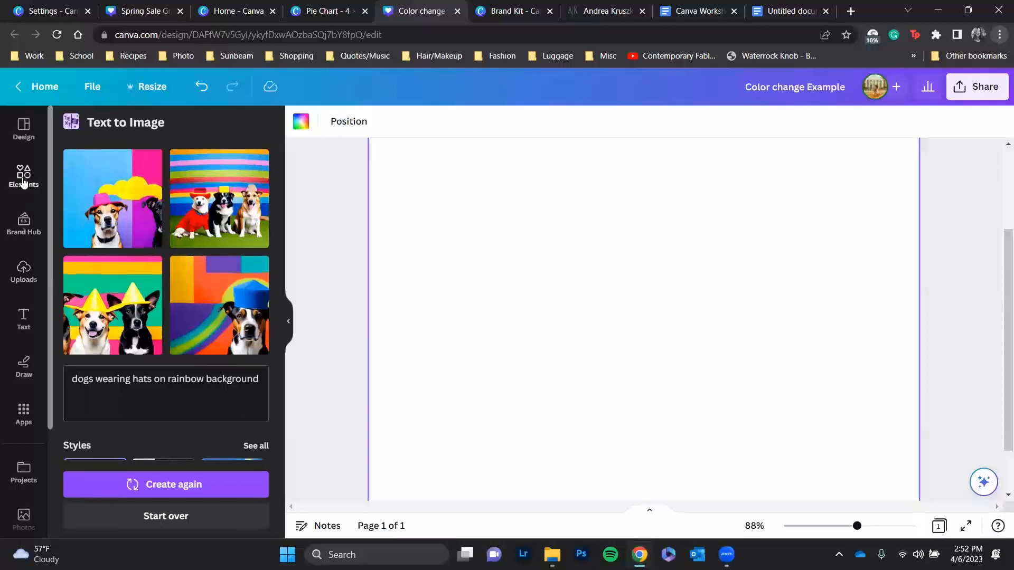
{"action": "left_click", "coordinate": [24, 183]}
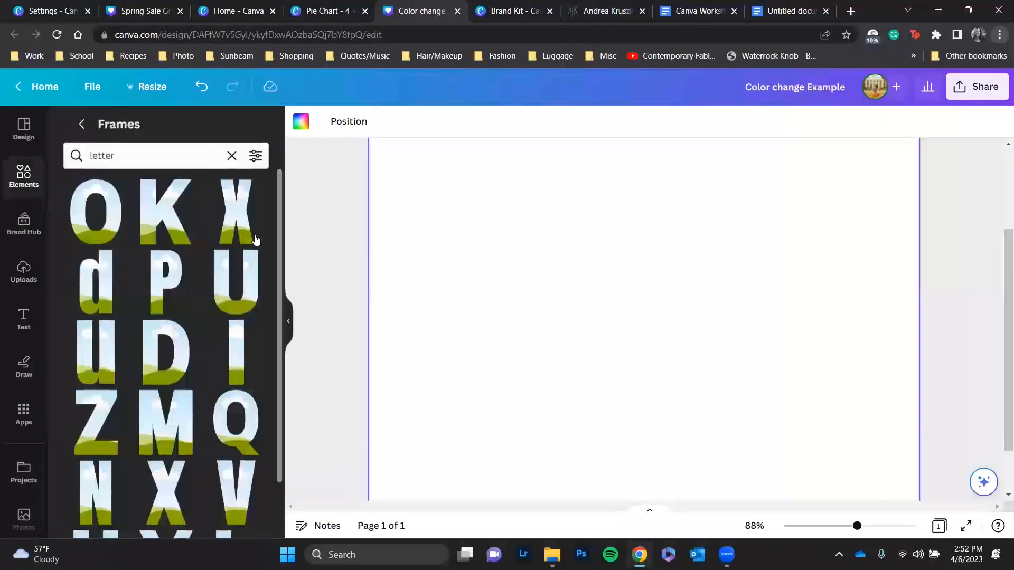
{"action": "left_click", "coordinate": [82, 125]}
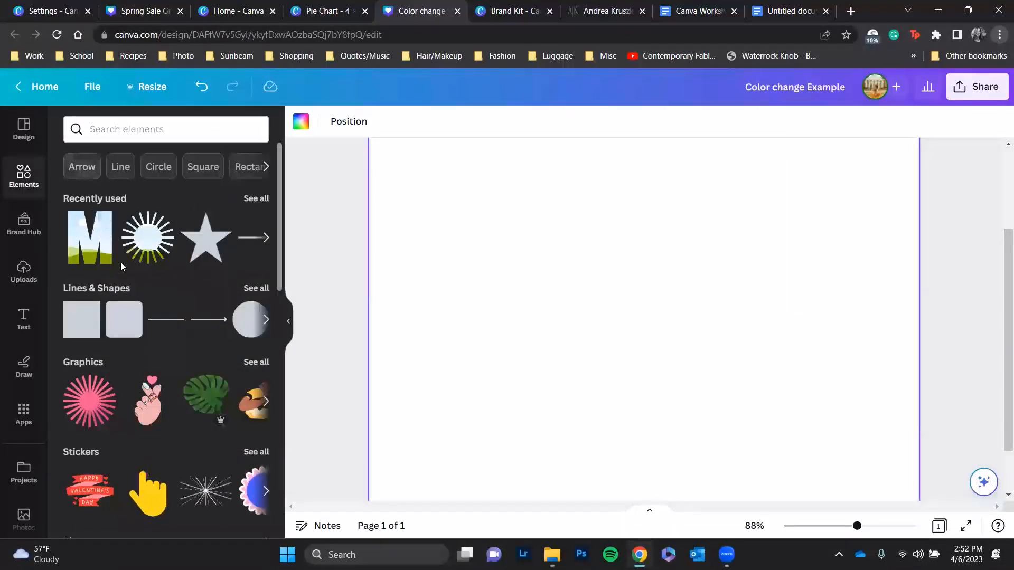
{"action": "left_click", "coordinate": [205, 248]}
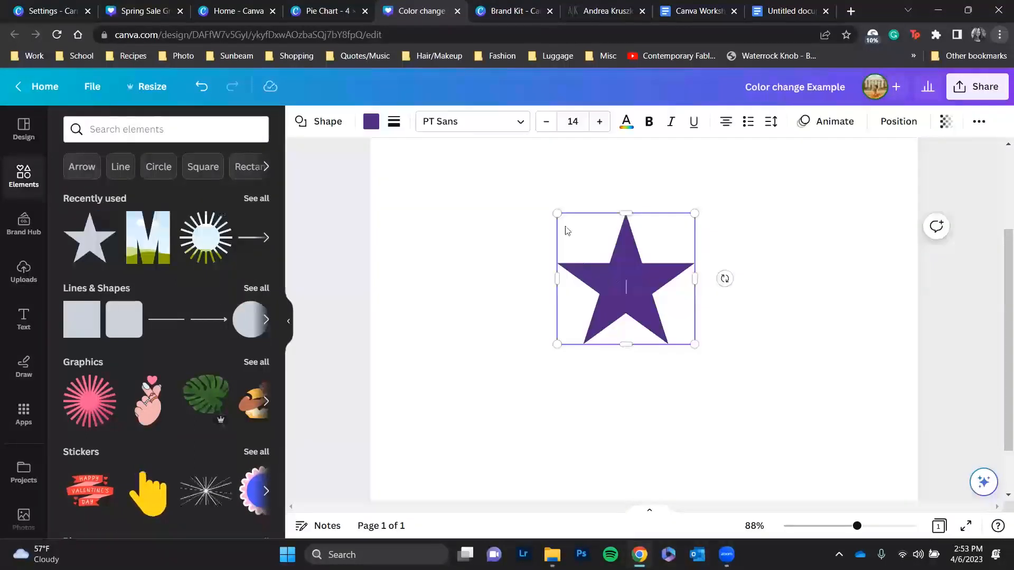
{"action": "left_click_drag", "start_coordinate": [556, 212], "coordinate": [434, 139]}
{"action": "left_click_drag", "start_coordinate": [621, 219], "coordinate": [701, 310]}
{"action": "left_click", "coordinate": [430, 226]}
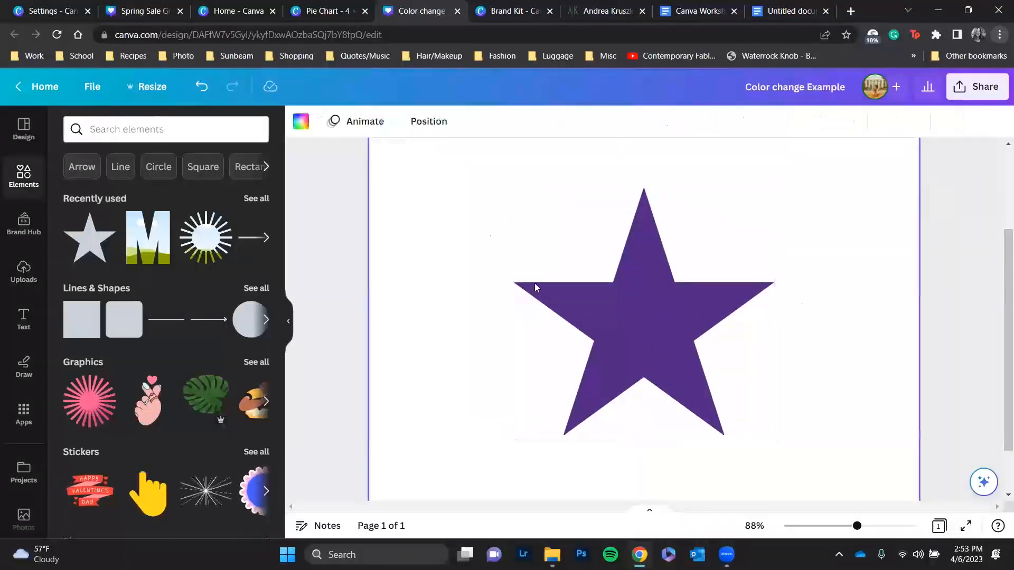
- Write the person's first name followed by "is a rockstar!!!" inside the star and set the text size to 28
{"action": "left_click", "coordinate": [619, 305]}
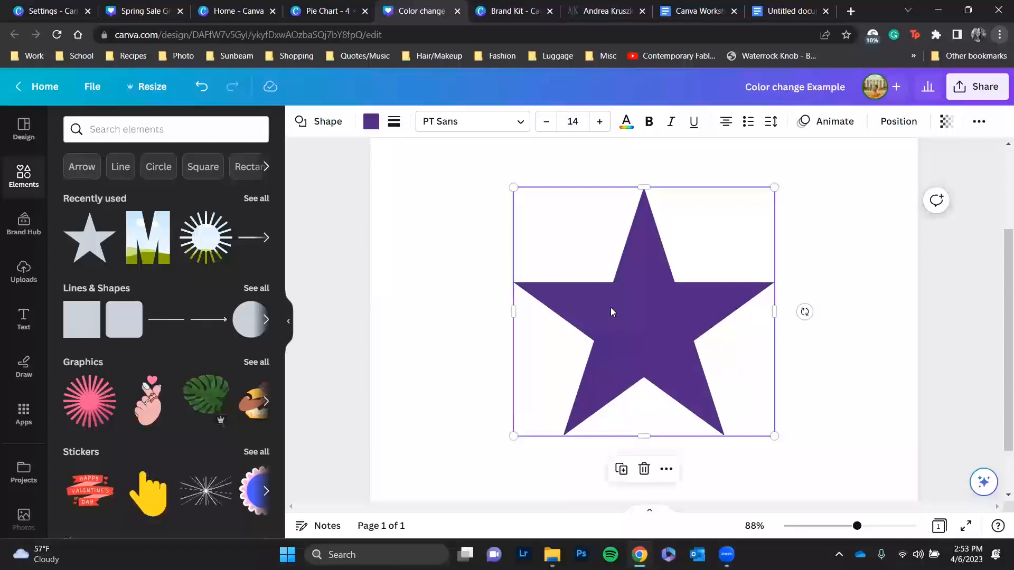
{"action": "double_click", "coordinate": [647, 306]}
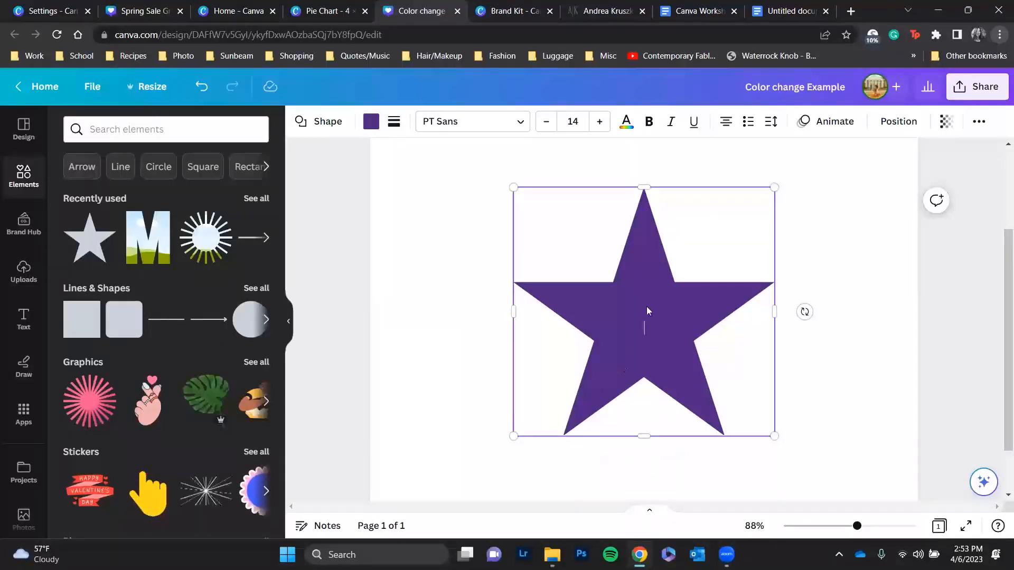
{"action": "type", "text": "Andrea is a rockstar!!!"}
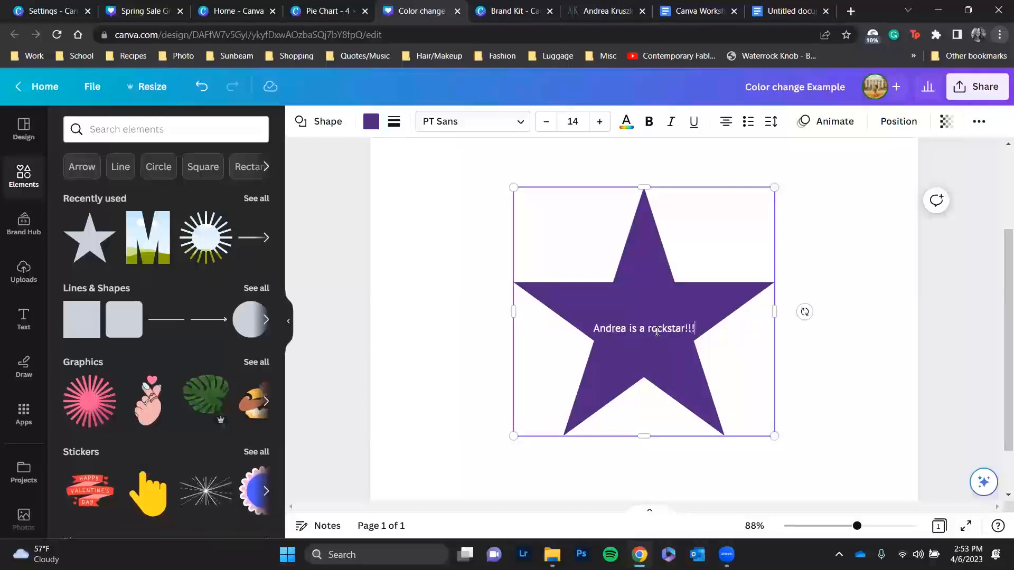
{"action": "key", "text": "ctrl+a"}
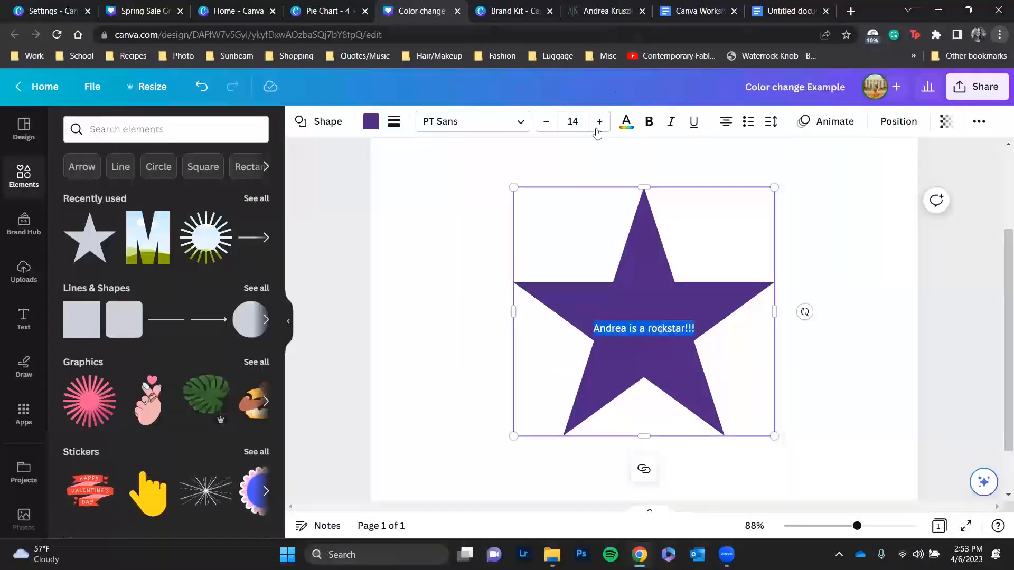
{"action": "left_click", "coordinate": [572, 121]}
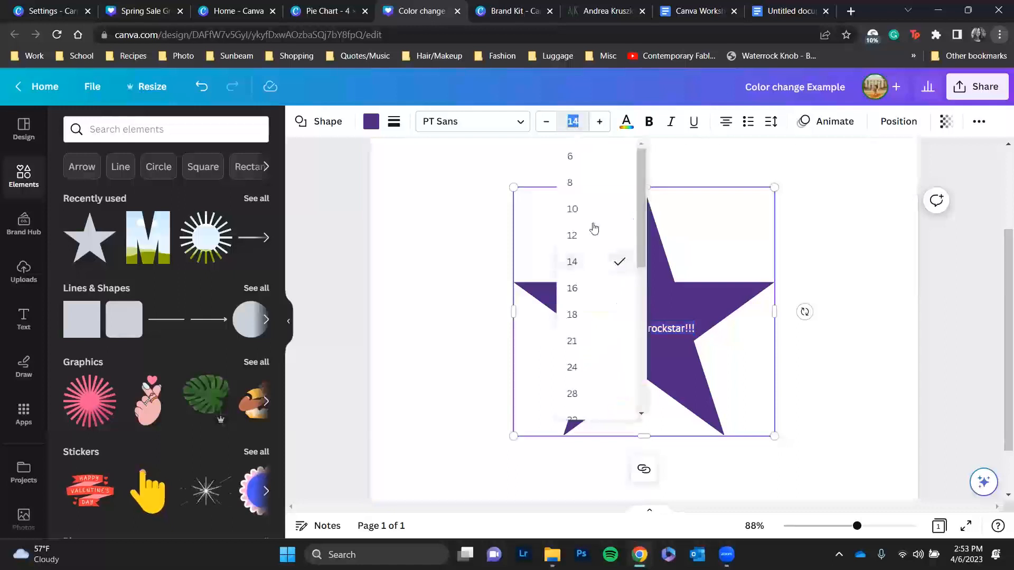
{"action": "left_click", "coordinate": [590, 395]}
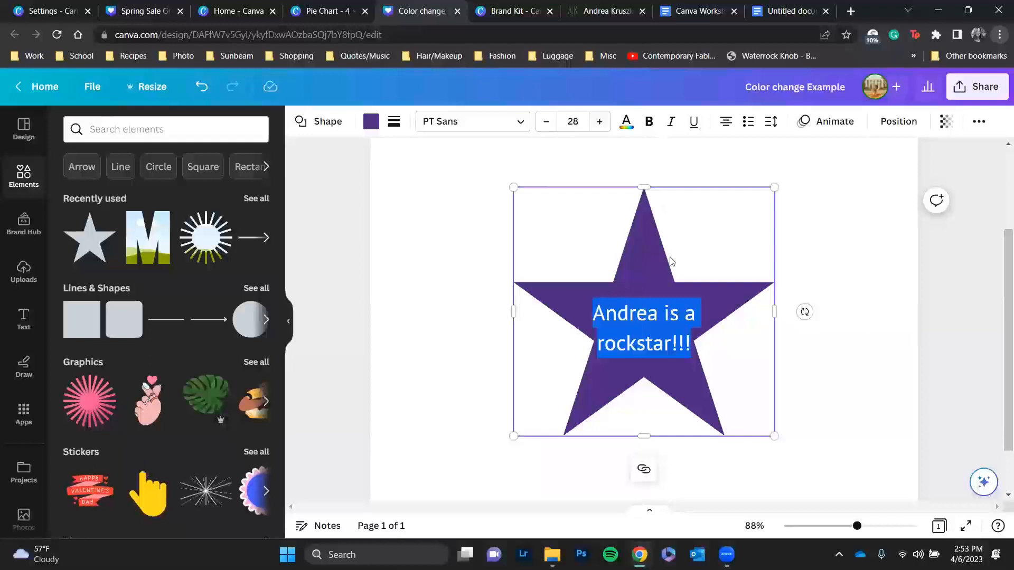
- Enlarge the star further and centre it horizontally on the page
{"action": "left_click_drag", "start_coordinate": [774, 187], "coordinate": [663, 313]}
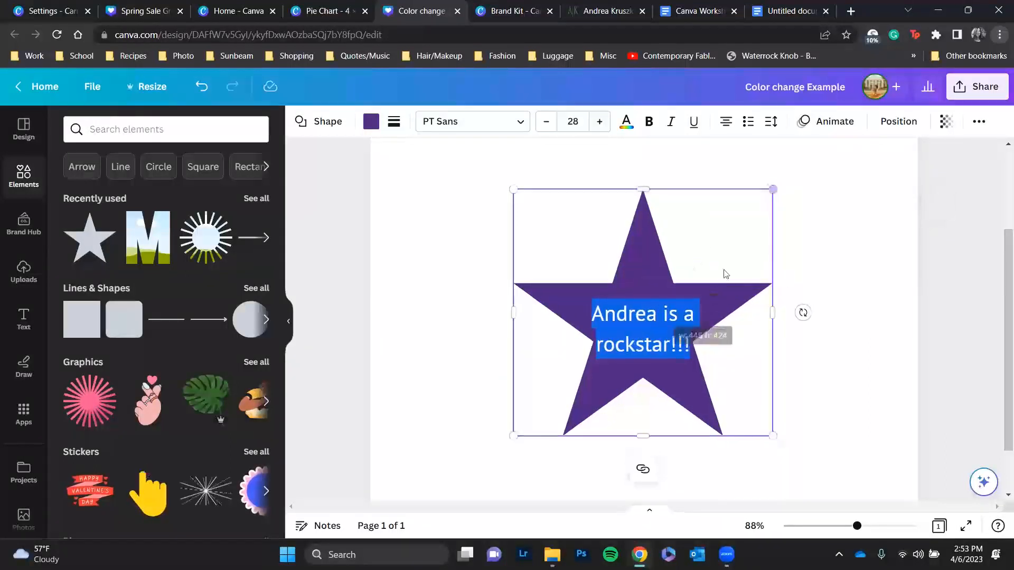
{"action": "left_click", "coordinate": [792, 255]}
{"action": "left_click_drag", "start_coordinate": [772, 189], "coordinate": [838, 157]}
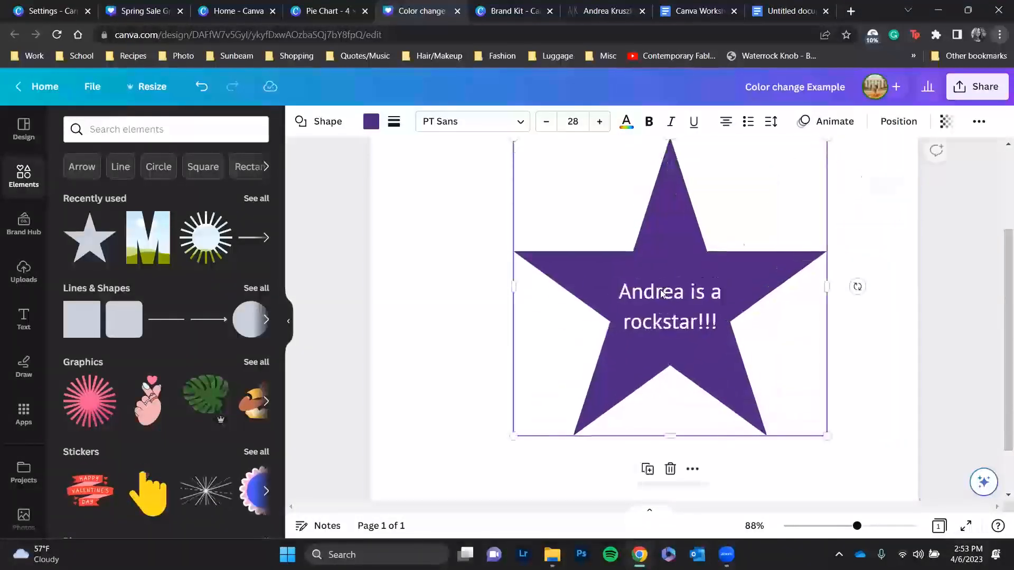
{"action": "left_click_drag", "start_coordinate": [656, 220], "coordinate": [630, 242]}
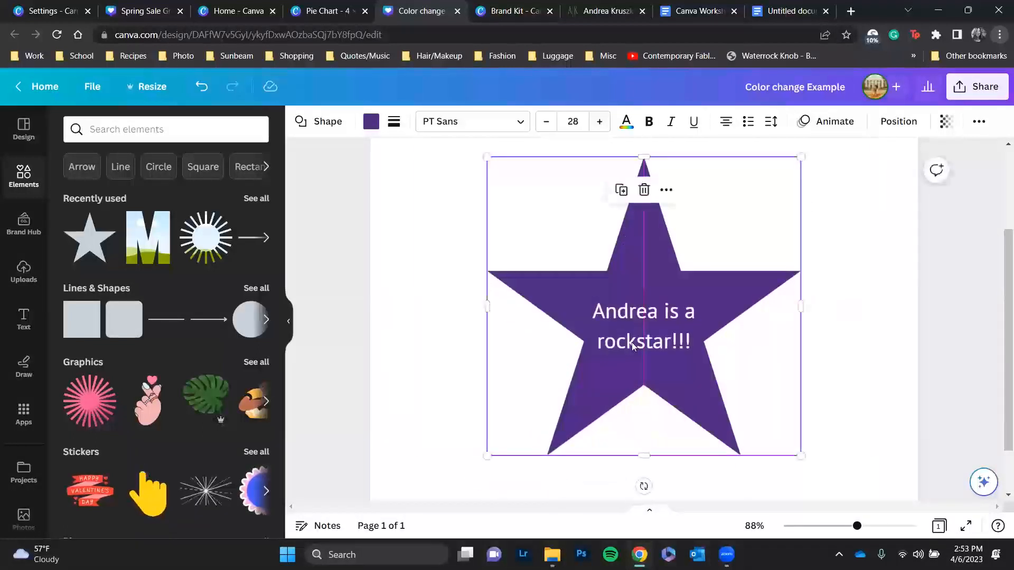
- Delete the text inside the star, keeping the purple shape on the page
{"action": "left_click_drag", "start_coordinate": [697, 347], "coordinate": [566, 339]}
{"action": "key", "text": "BackSpace"}
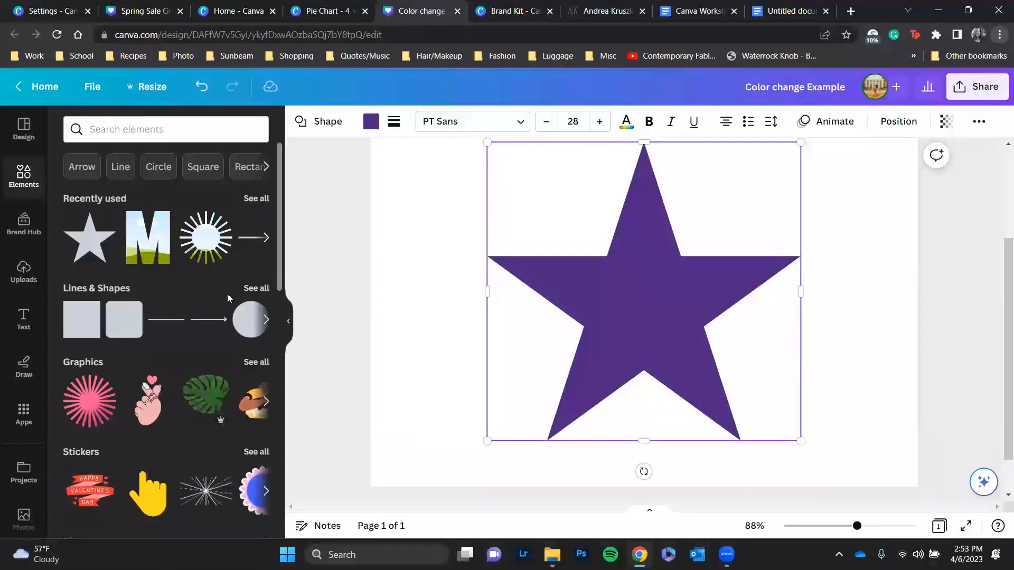
{"action": "left_click", "coordinate": [423, 297]}
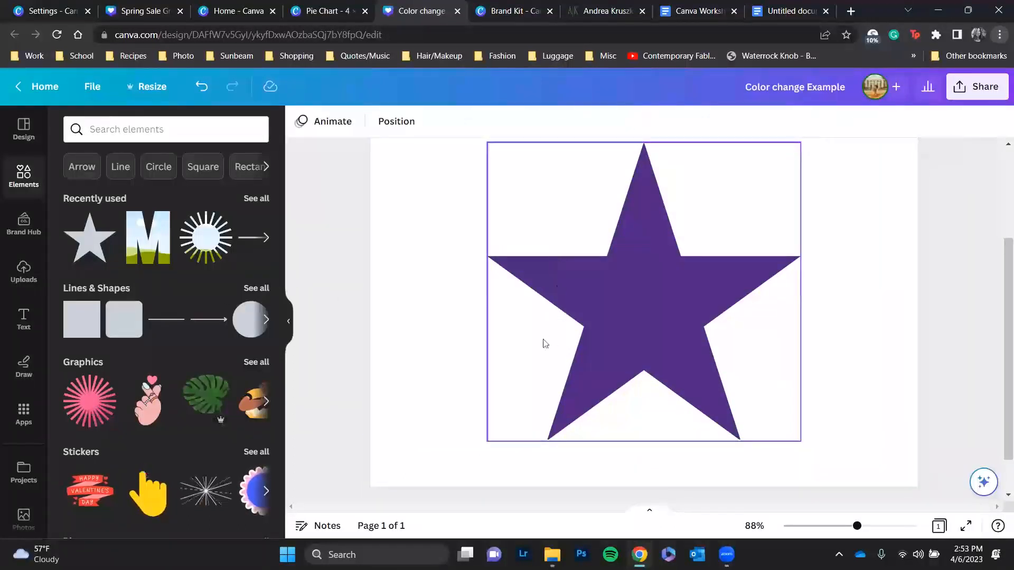
- Add the yellow glowing "SHINE SHINE SHINE" font combination, shrink it to a text size of 51.2 and centre it on the star
{"action": "left_click", "coordinate": [23, 318]}
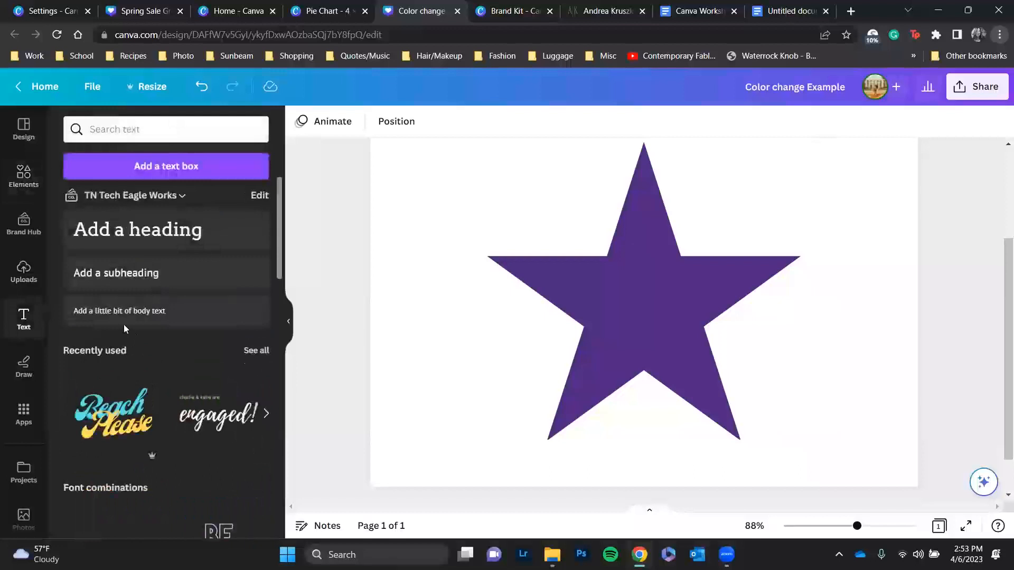
{"action": "scroll", "coordinate": [124, 328], "scroll_direction": "down", "scroll_amount": 4}
{"action": "scroll", "coordinate": [121, 388], "scroll_direction": "down", "scroll_amount": 1}
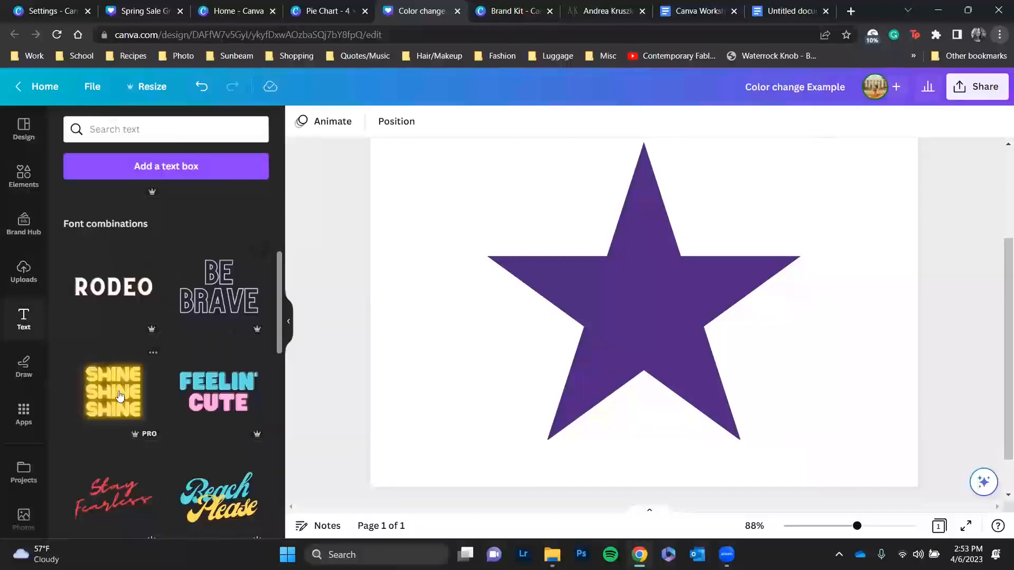
{"action": "left_click", "coordinate": [113, 391]}
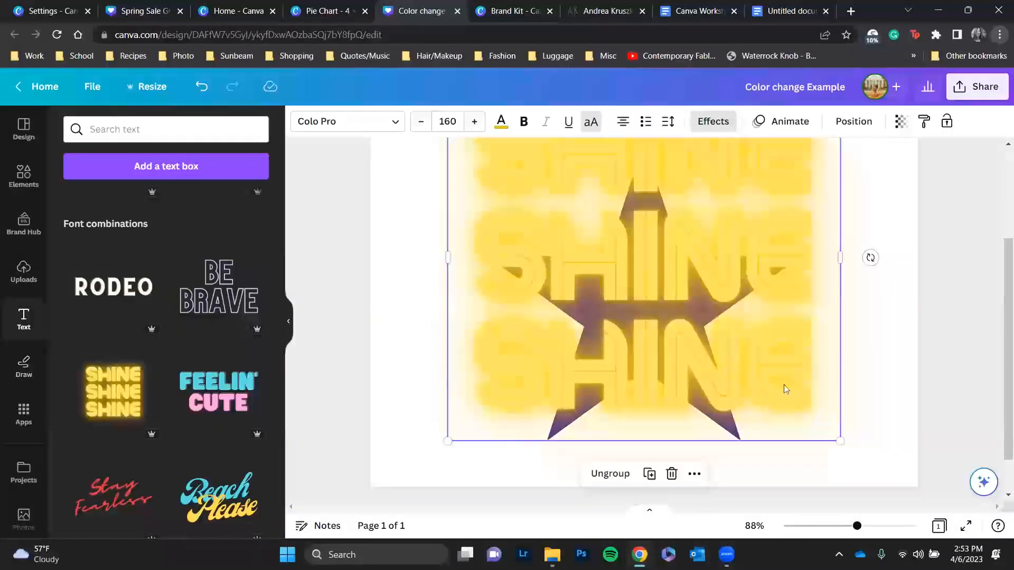
{"action": "left_click_drag", "start_coordinate": [840, 441], "coordinate": [622, 239]}
{"action": "left_click_drag", "start_coordinate": [527, 175], "coordinate": [635, 343]}
{"action": "left_click_drag", "start_coordinate": [731, 245], "coordinate": [680, 291]}
{"action": "left_click_drag", "start_coordinate": [664, 336], "coordinate": [679, 316]}
- Replace the middle "SHINE" with the person's first name and shrink the whole glowing text combination to a text size of 36.7
{"action": "double_click", "coordinate": [646, 298]}
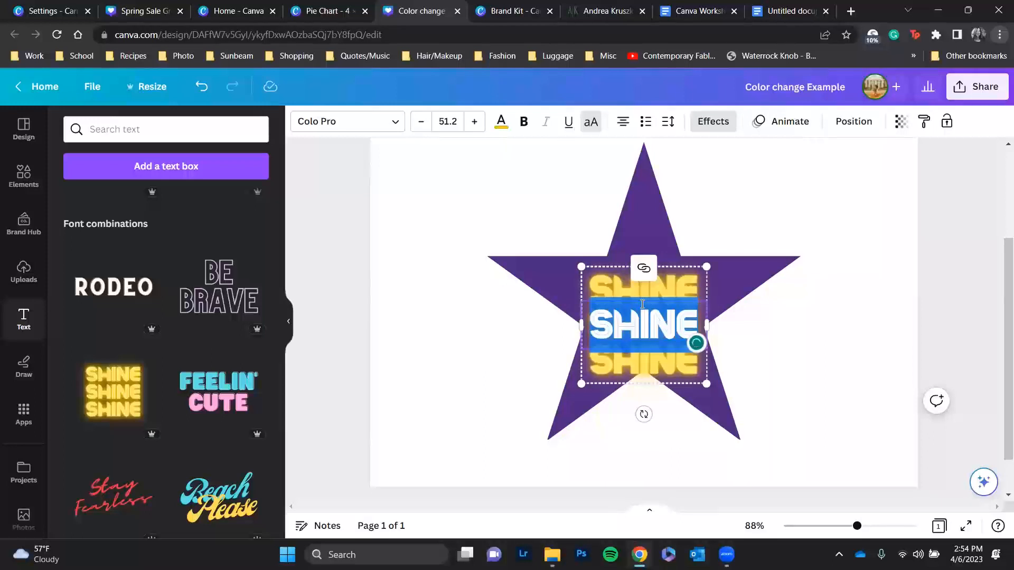
{"action": "type", "text": "Andrea"}
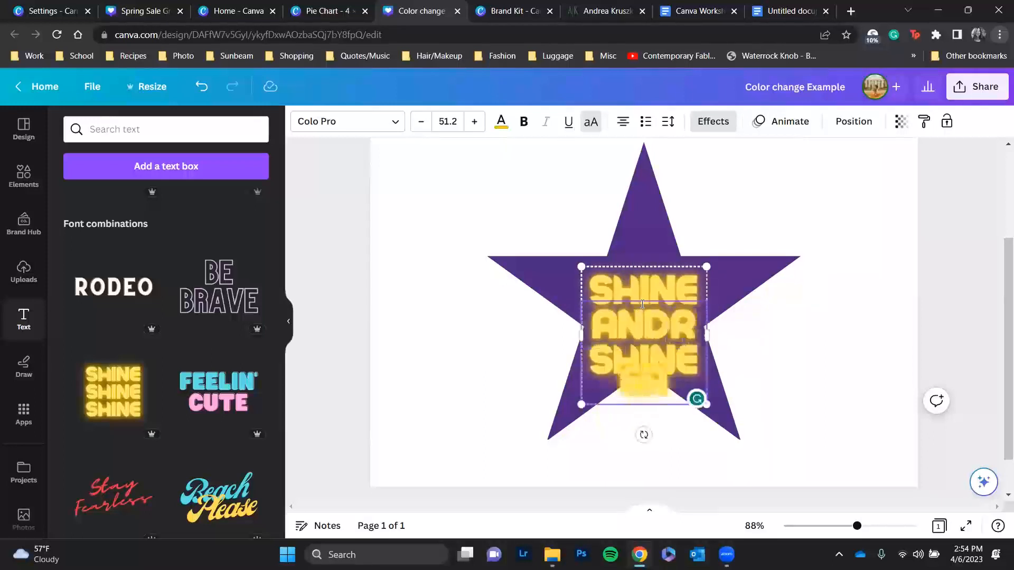
{"action": "left_click_drag", "start_coordinate": [582, 268], "coordinate": [616, 305]}
{"action": "left_click", "coordinate": [734, 296]}
{"action": "left_click", "coordinate": [693, 333]}
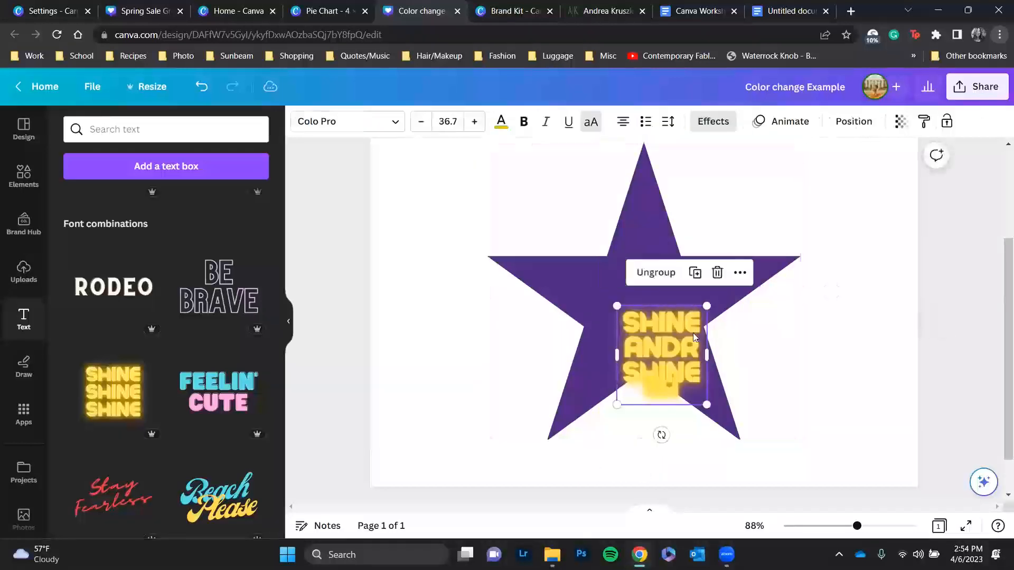
- Delete the last "SHINE" line and widen the text group so the name fits on one line, centred horizontally on the star
{"action": "left_click", "coordinate": [732, 324]}
{"action": "left_click_drag", "start_coordinate": [677, 321], "coordinate": [662, 274]}
{"action": "left_click_drag", "start_coordinate": [692, 306], "coordinate": [714, 307]}
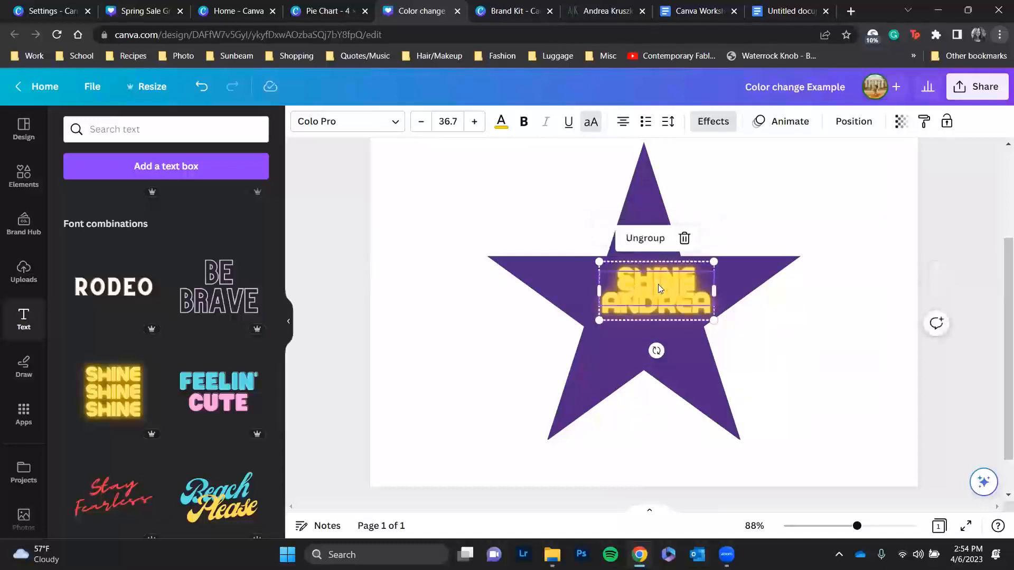
{"action": "left_click_drag", "start_coordinate": [660, 282], "coordinate": [650, 290]}
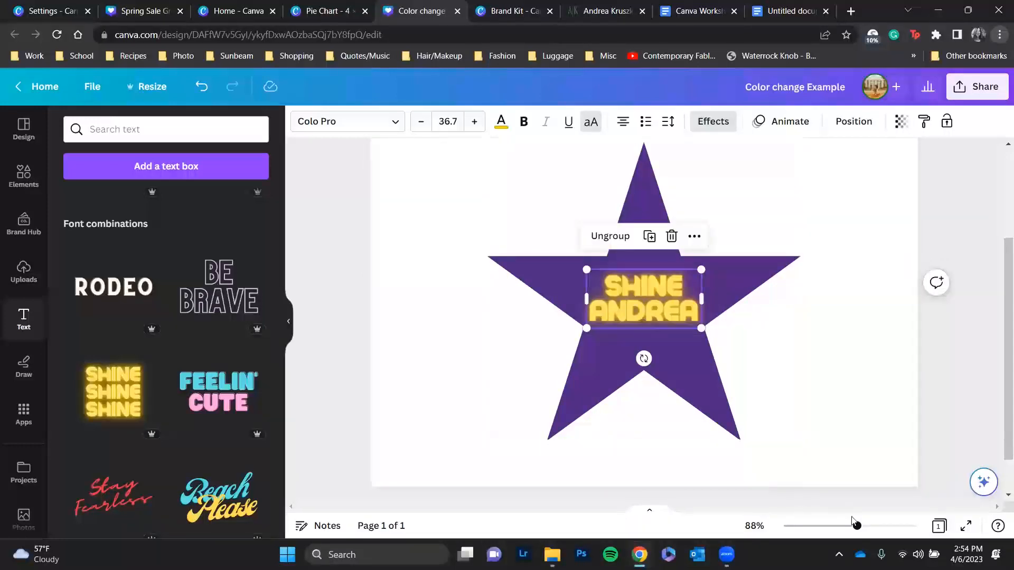
- Nudge the glowing text group and the purple star slightly upward on the page
{"action": "left_click_drag", "start_coordinate": [855, 524], "coordinate": [869, 525]}
{"action": "left_click", "coordinate": [833, 375]}
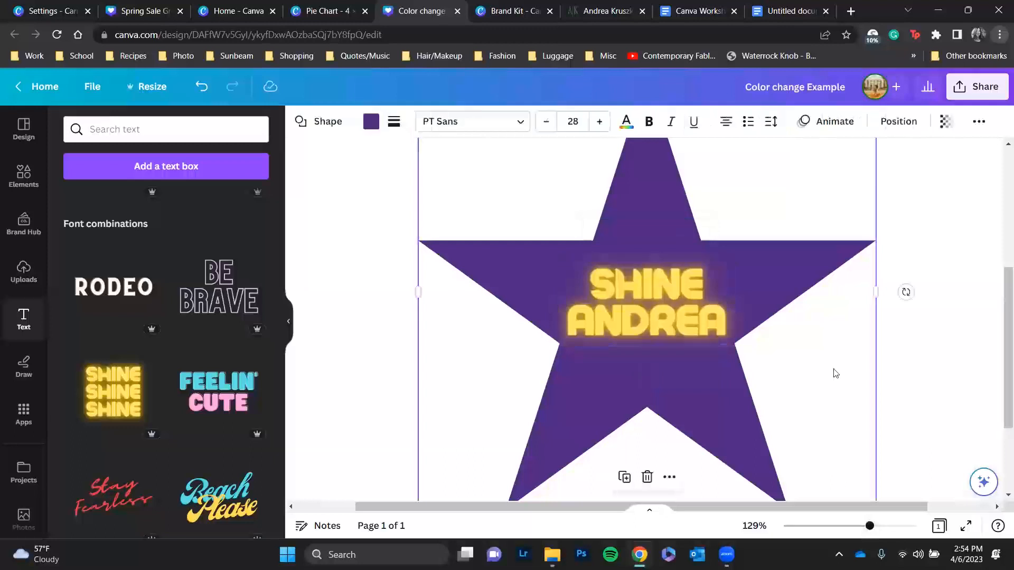
{"action": "left_click", "coordinate": [640, 279]}
{"action": "left_click_drag", "start_coordinate": [640, 279], "coordinate": [639, 272]}
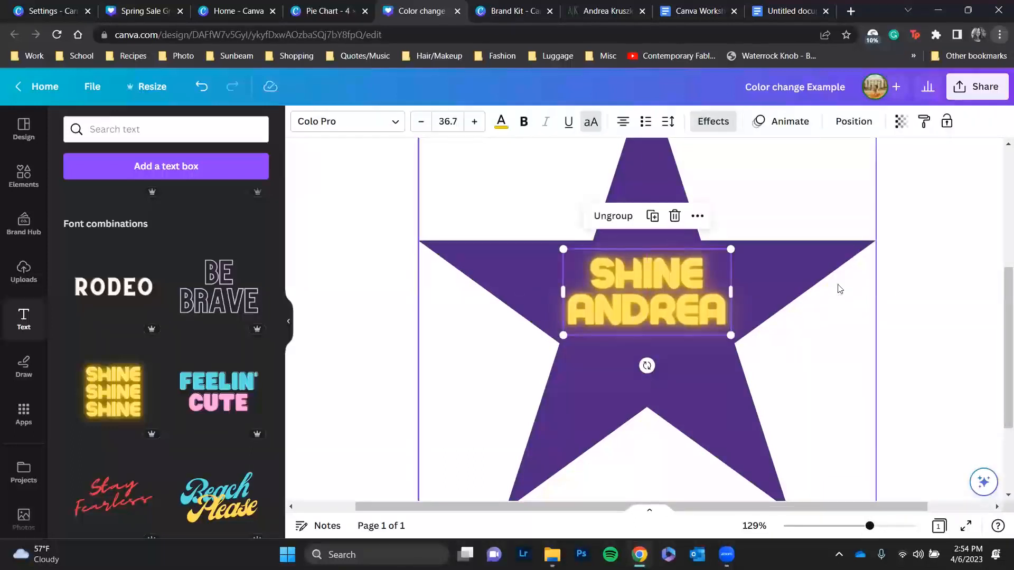
{"action": "left_click", "coordinate": [811, 273]}
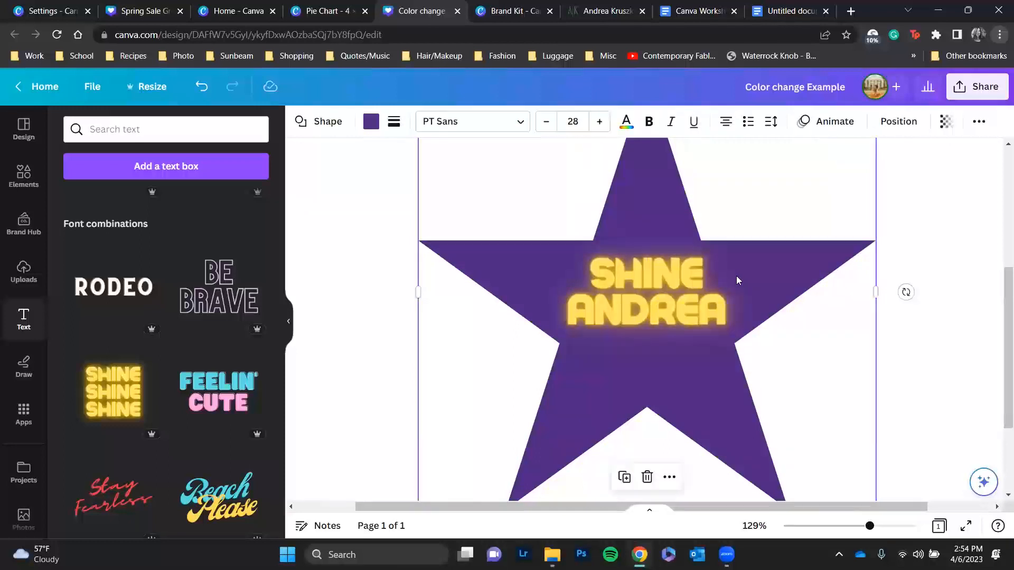
{"action": "mouse_move", "coordinate": [813, 271]}
{"action": "left_mouse_down"}
{"action": "mouse_move", "coordinate": [510, 232]}
{"action": "mouse_move", "coordinate": [820, 227]}
{"action": "mouse_move", "coordinate": [756, 282]}
{"action": "mouse_move", "coordinate": [812, 259]}
{"action": "left_mouse_up"}
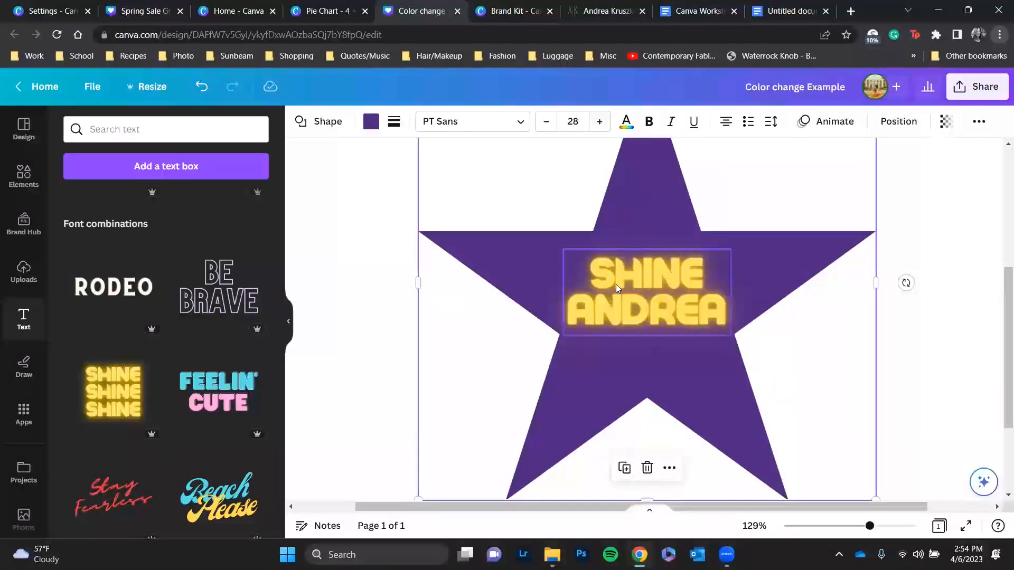
- Align the glowing text group to the vertical middle of the page
{"action": "left_click", "coordinate": [658, 273]}
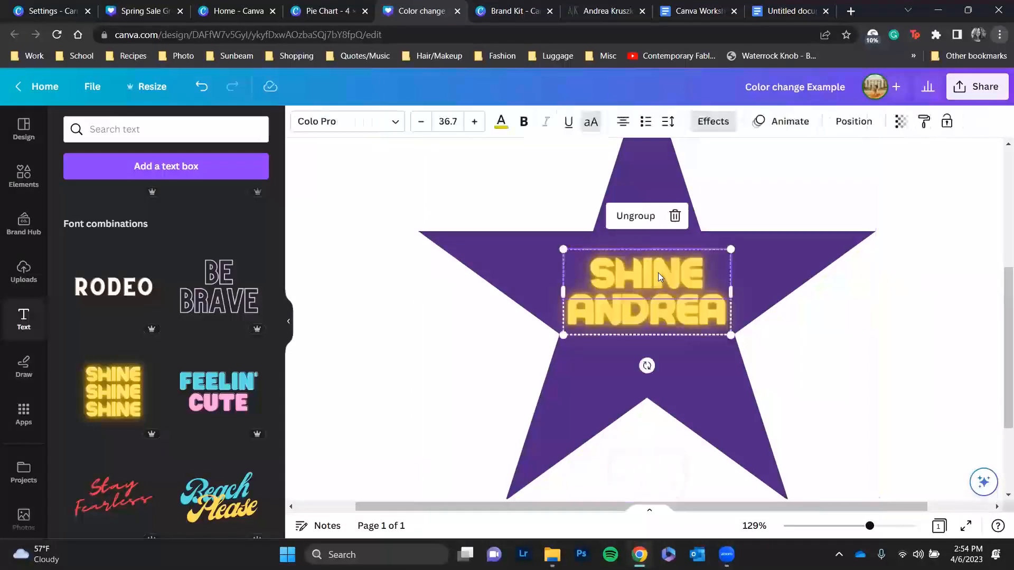
{"action": "left_click", "coordinate": [685, 261]}
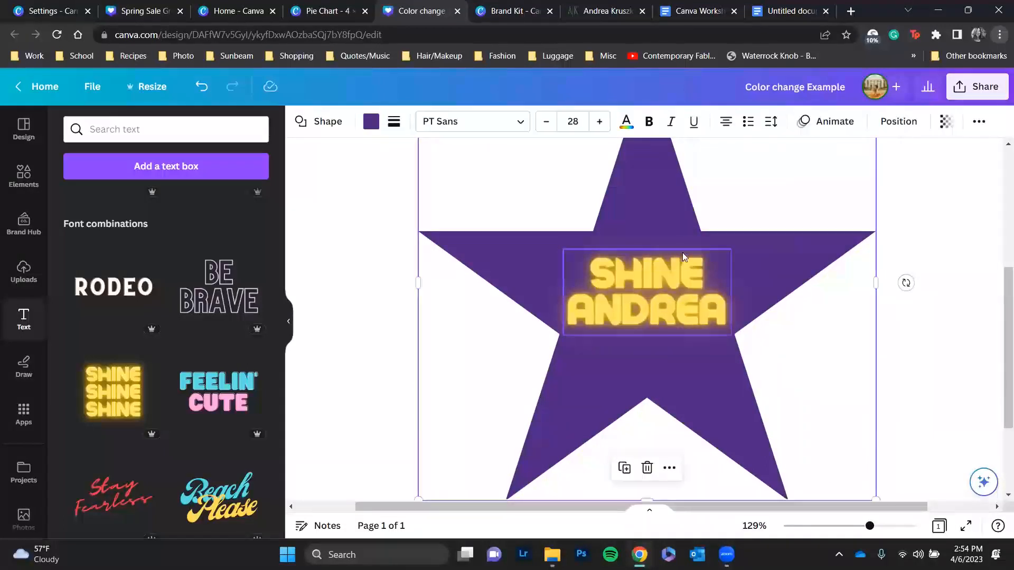
{"action": "left_click", "coordinate": [682, 252]}
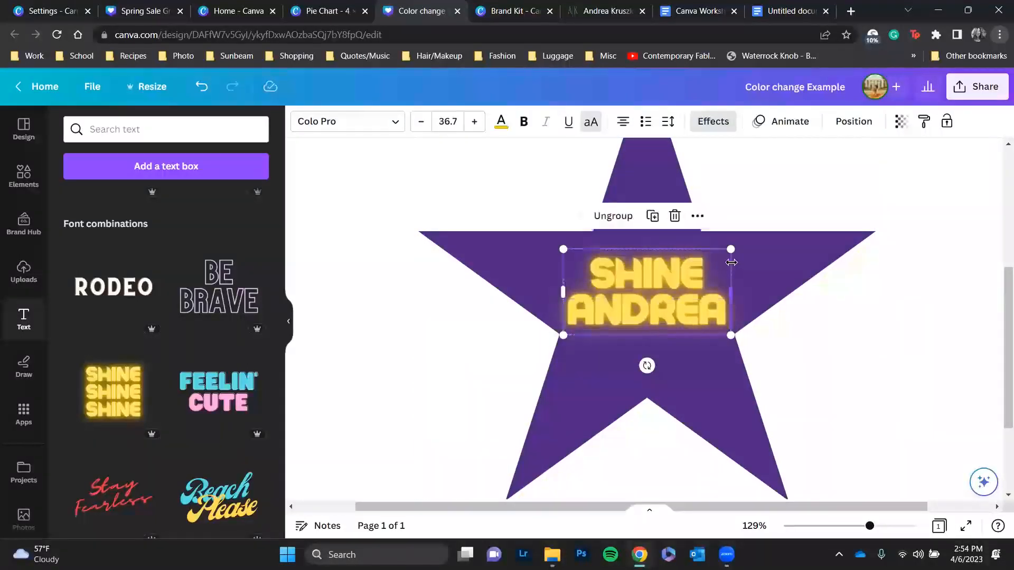
{"action": "left_click", "coordinate": [868, 122]}
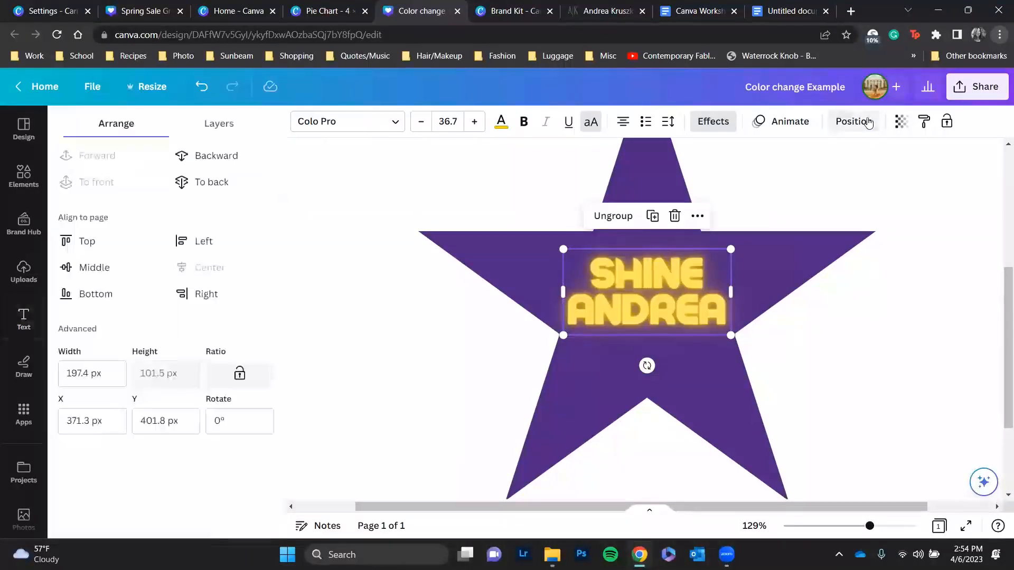
{"action": "left_click", "coordinate": [96, 269]}
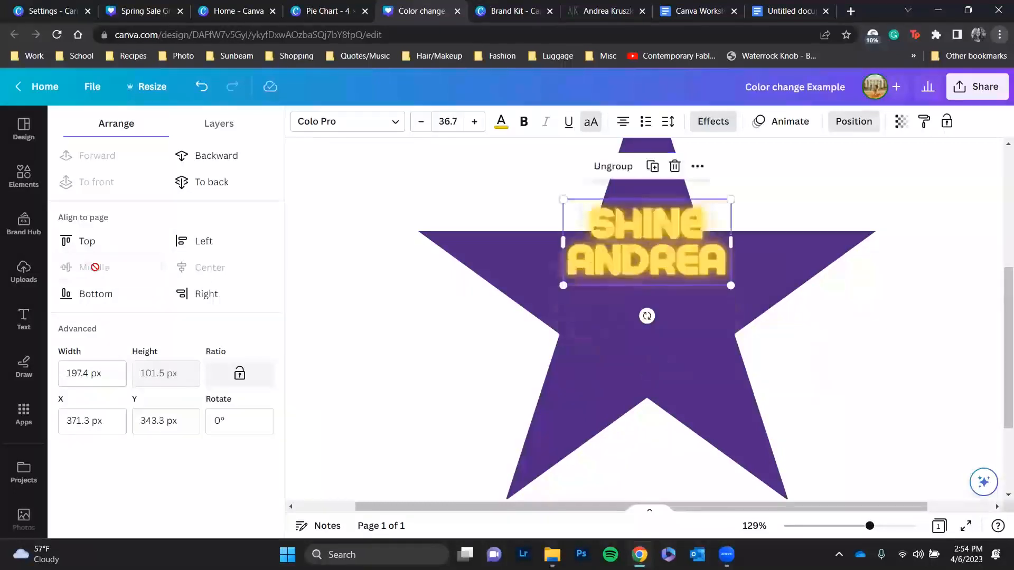
- Align the purple star to the vertical middle of the page
{"action": "left_click", "coordinate": [781, 294]}
{"action": "left_click", "coordinate": [892, 127]}
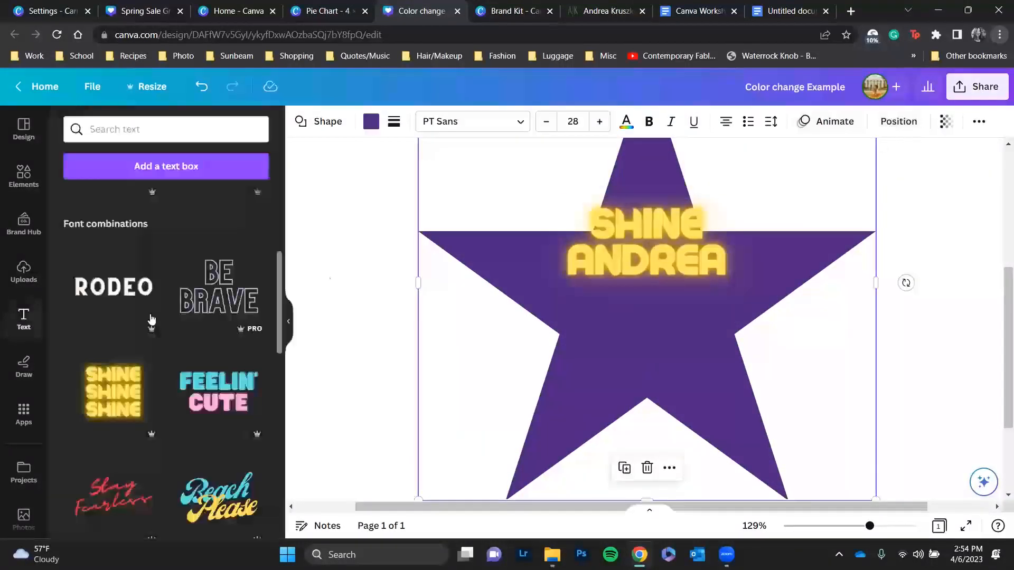
{"action": "left_click", "coordinate": [879, 126]}
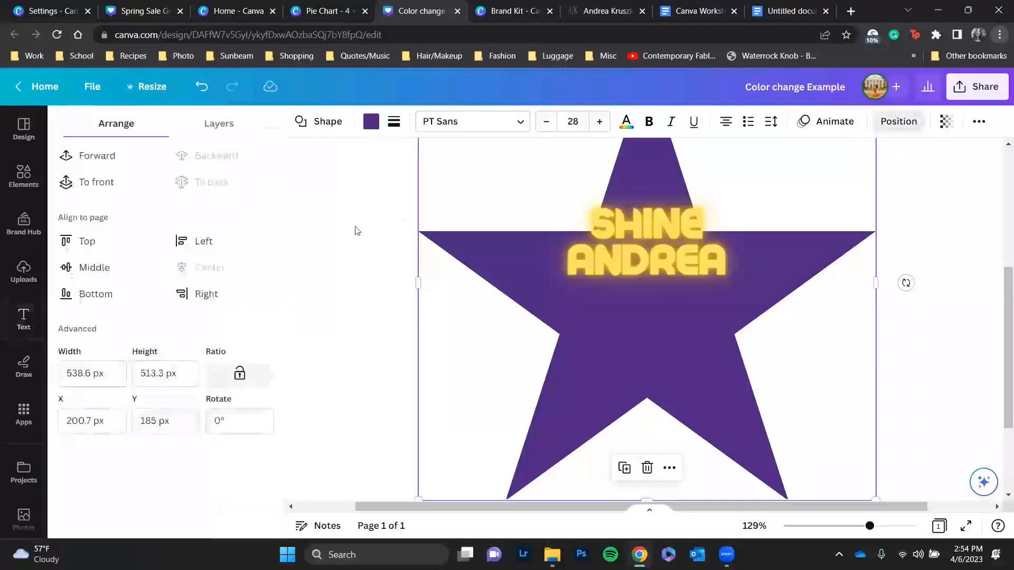
{"action": "left_click", "coordinate": [126, 267]}
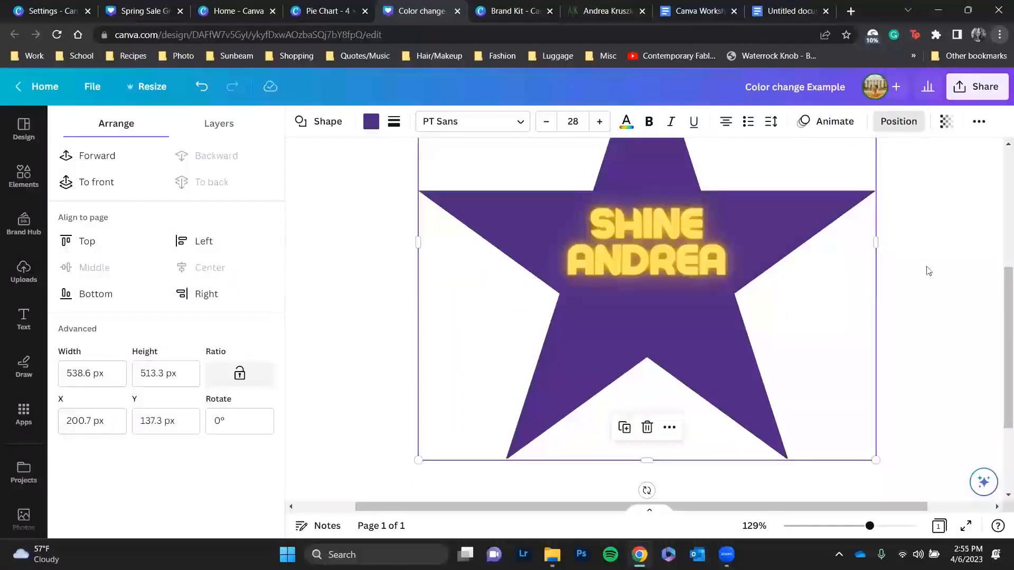
- Select the purple star together with the glowing text and group them into one object
{"action": "mouse_move", "coordinate": [869, 526]}
{"action": "left_mouse_down"}
{"action": "mouse_move", "coordinate": [837, 526]}
{"action": "mouse_move", "coordinate": [852, 526]}
{"action": "left_mouse_up"}
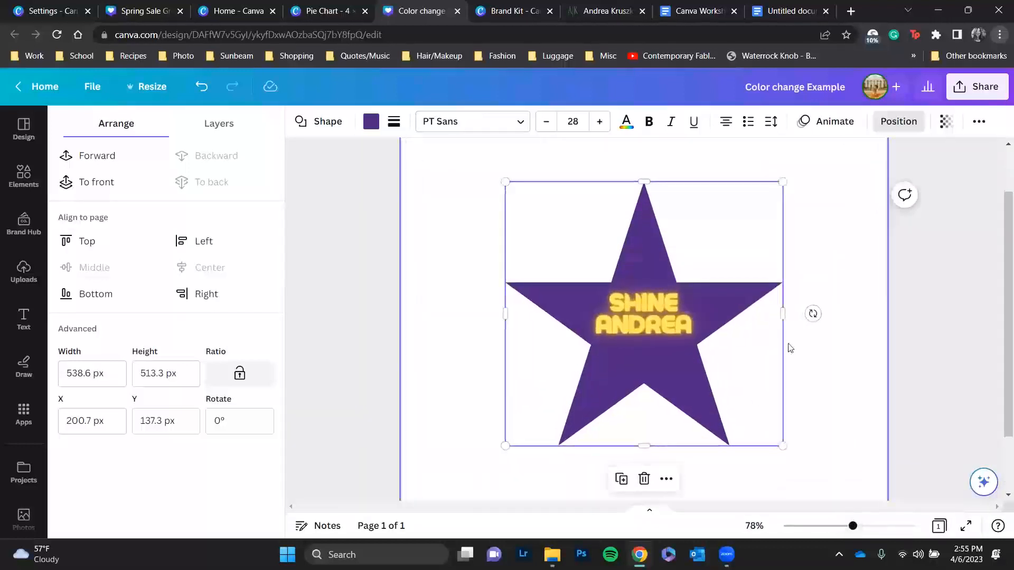
{"action": "left_click", "coordinate": [903, 419]}
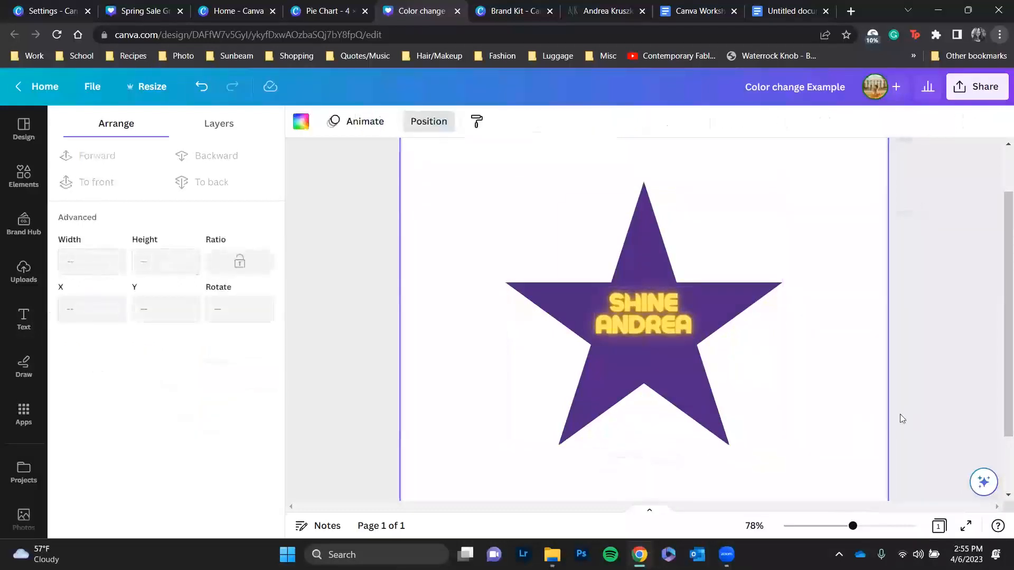
{"action": "left_click", "coordinate": [661, 318]}
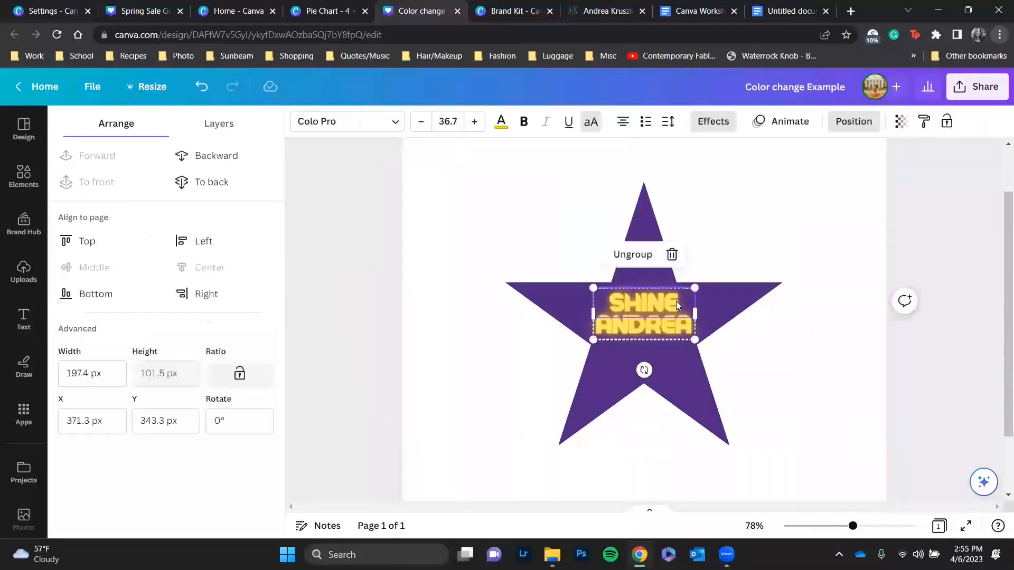
{"action": "left_click", "coordinate": [783, 328]}
{"action": "left_click_drag", "start_coordinate": [918, 459], "coordinate": [641, 298]}
{"action": "left_click_drag", "start_coordinate": [928, 428], "coordinate": [491, 274]}
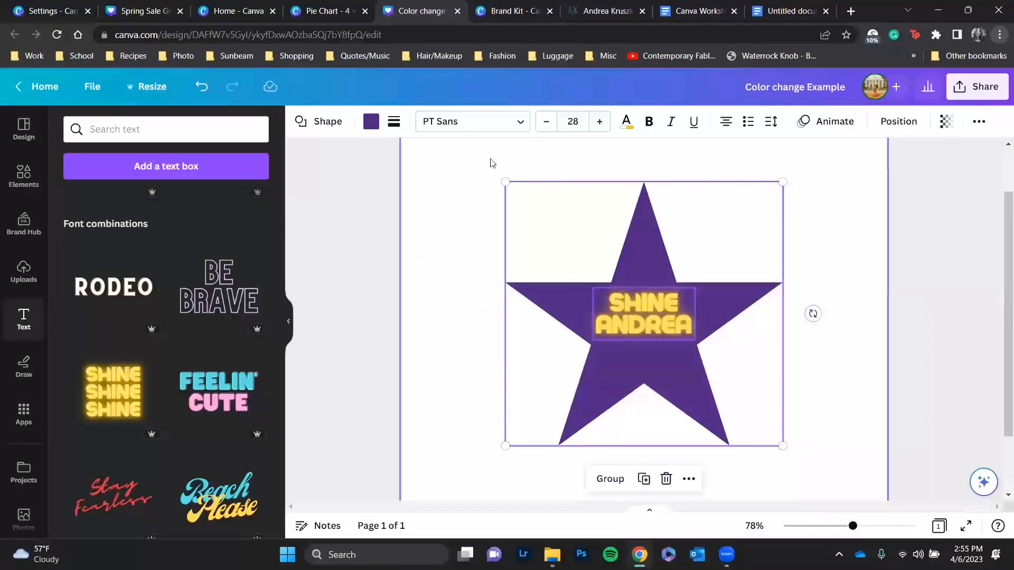
{"action": "right_click", "coordinate": [506, 184]}
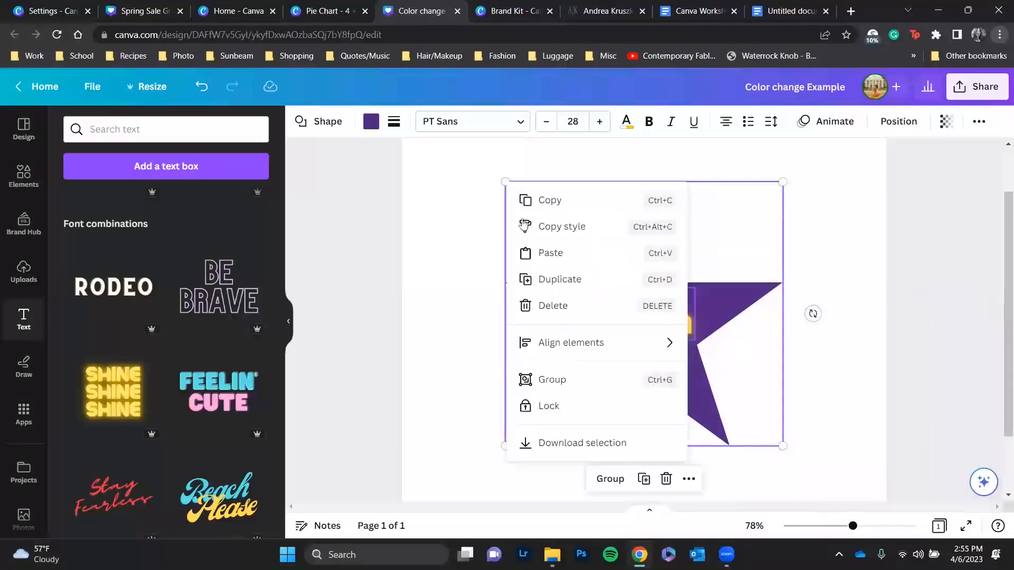
{"action": "left_click", "coordinate": [566, 388]}
- Shift the grouped star down and to the left on the page and enlarge it until its text size is 50
{"action": "left_click_drag", "start_coordinate": [664, 350], "coordinate": [598, 391]}
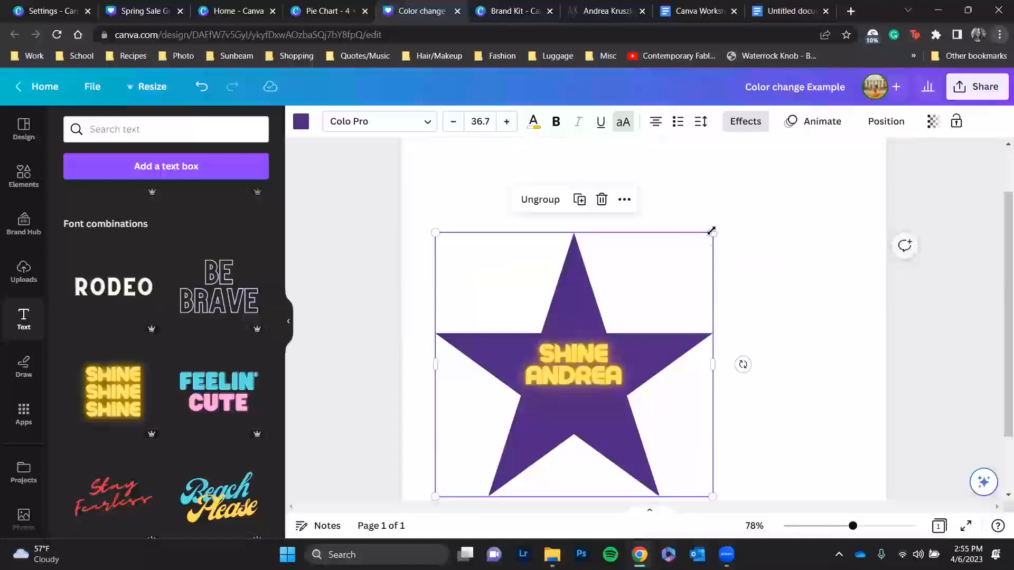
{"action": "left_click_drag", "start_coordinate": [762, 186], "coordinate": [817, 132]}
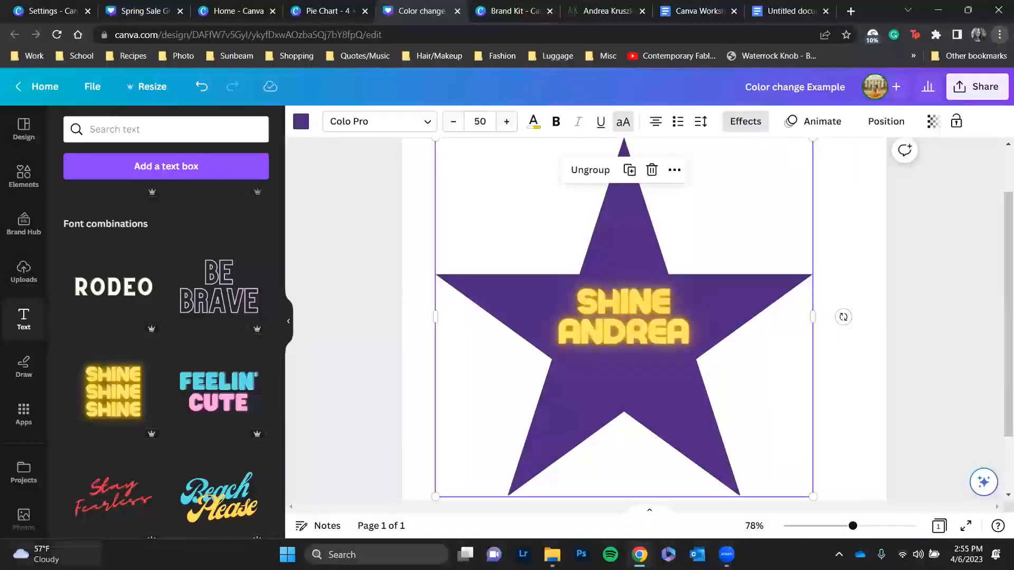
{"action": "mouse_move", "coordinate": [46, 554]}
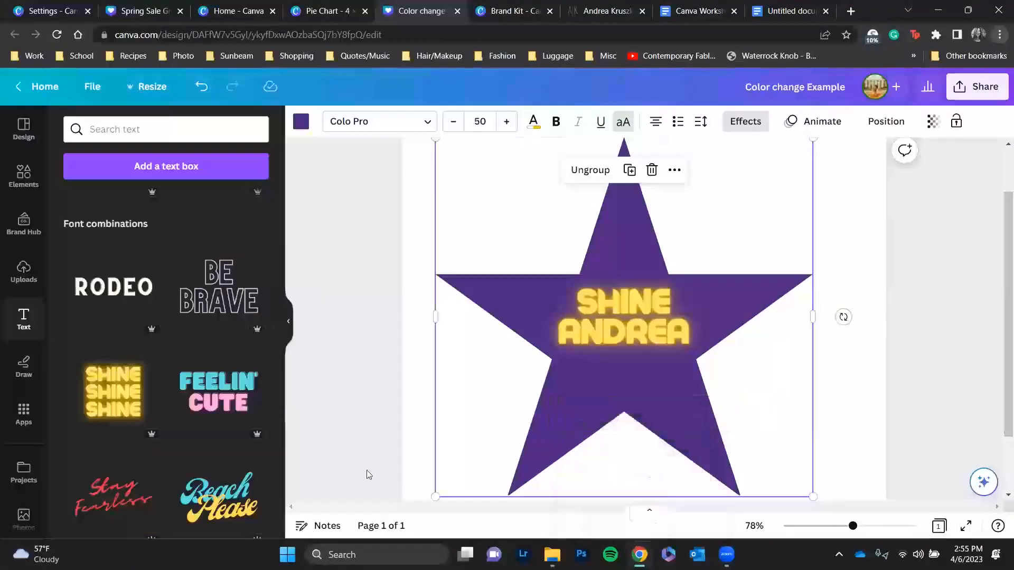
{"action": "mouse_move", "coordinate": [465, 554]}
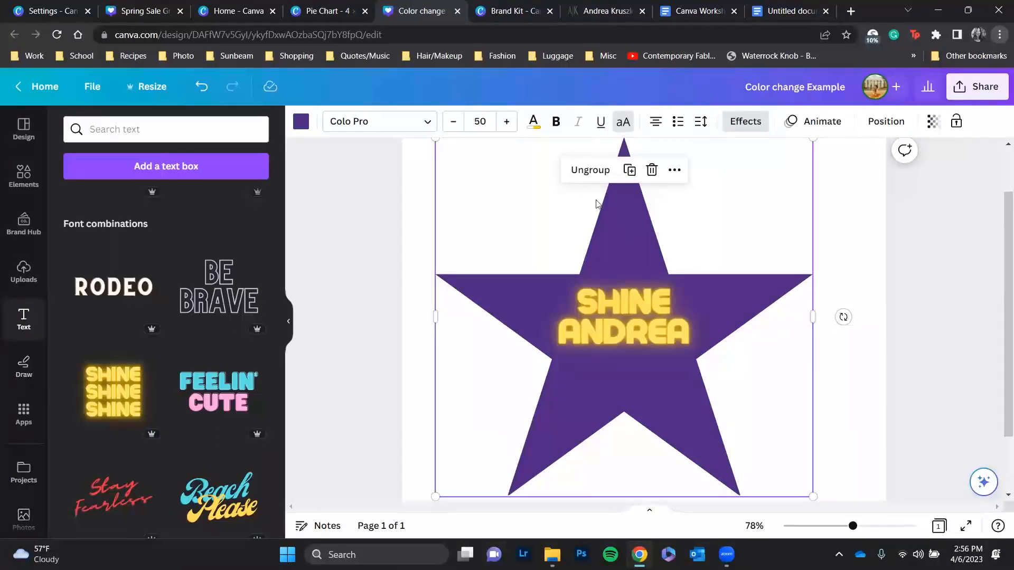
- Ungroup the star and its text, and align the selected elements to their right edges
{"action": "left_click", "coordinate": [590, 170]}
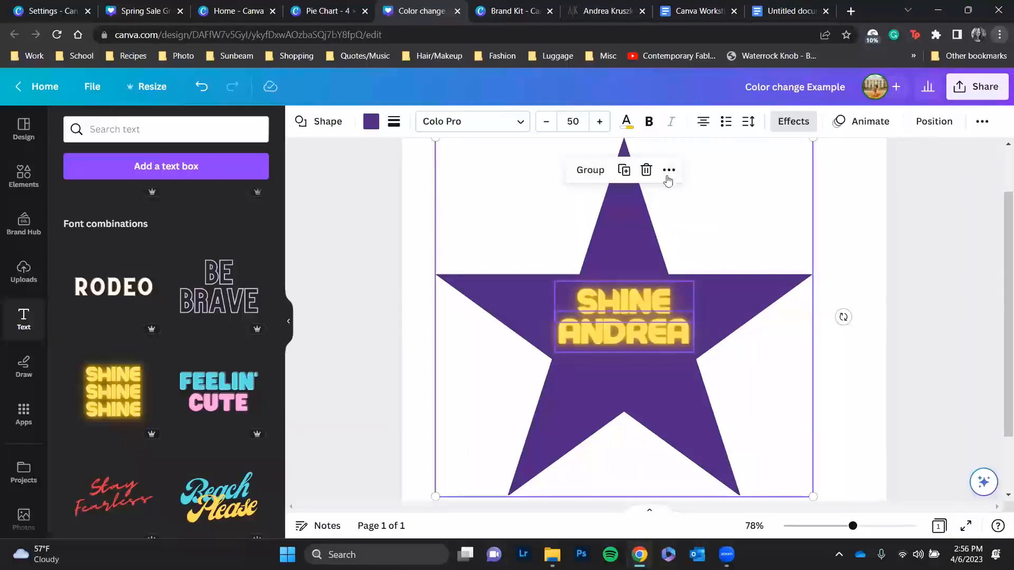
{"action": "scroll", "coordinate": [478, 222], "scroll_direction": "up", "scroll_amount": 2}
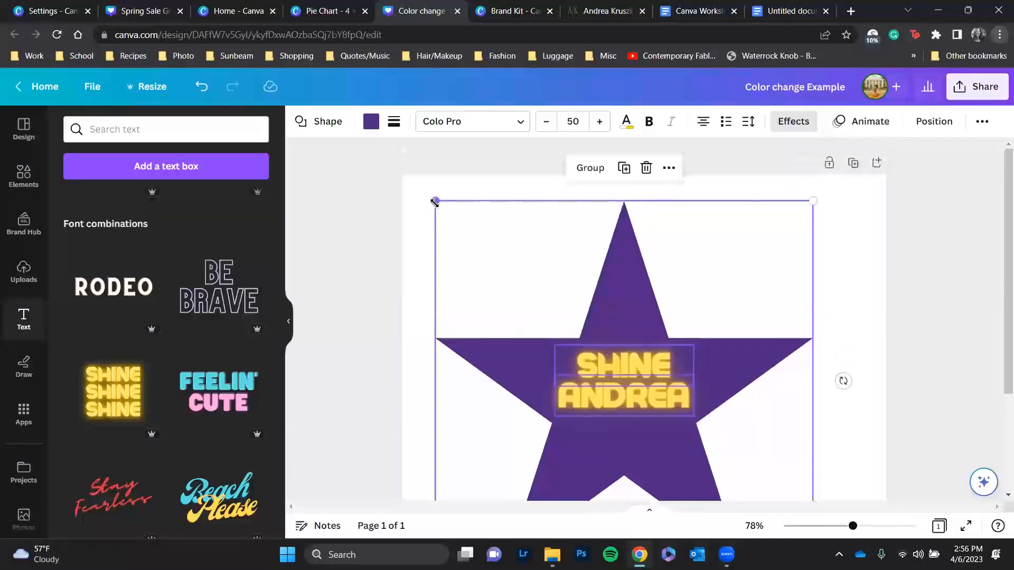
{"action": "right_click", "coordinate": [436, 205]}
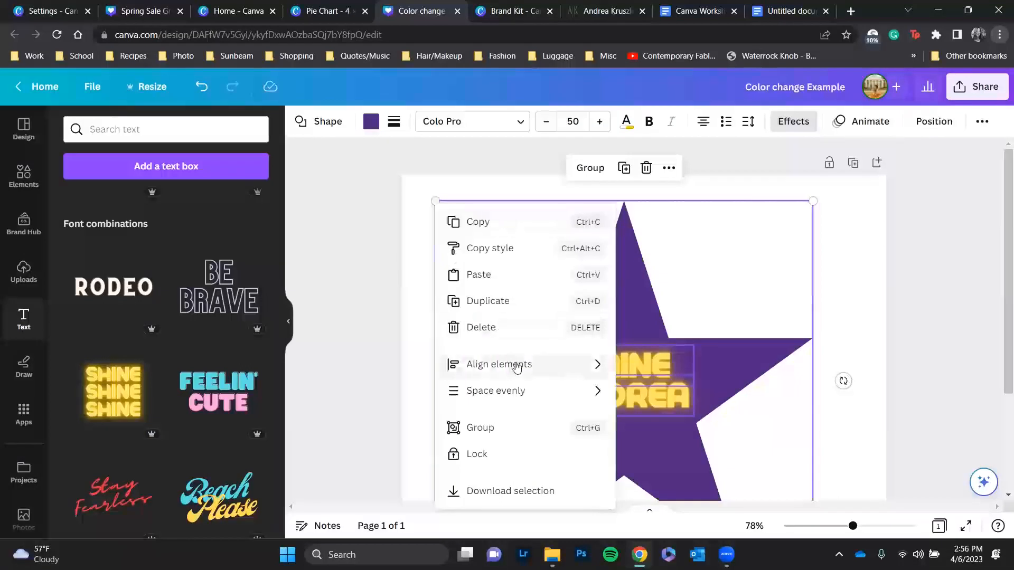
{"action": "mouse_move", "coordinate": [517, 369]}
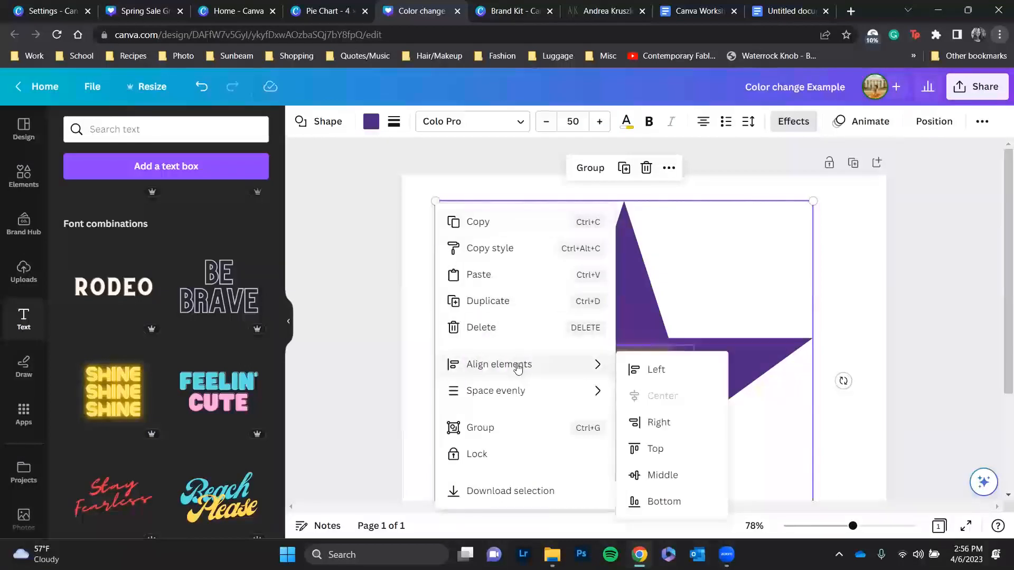
{"action": "left_click", "coordinate": [659, 426]}
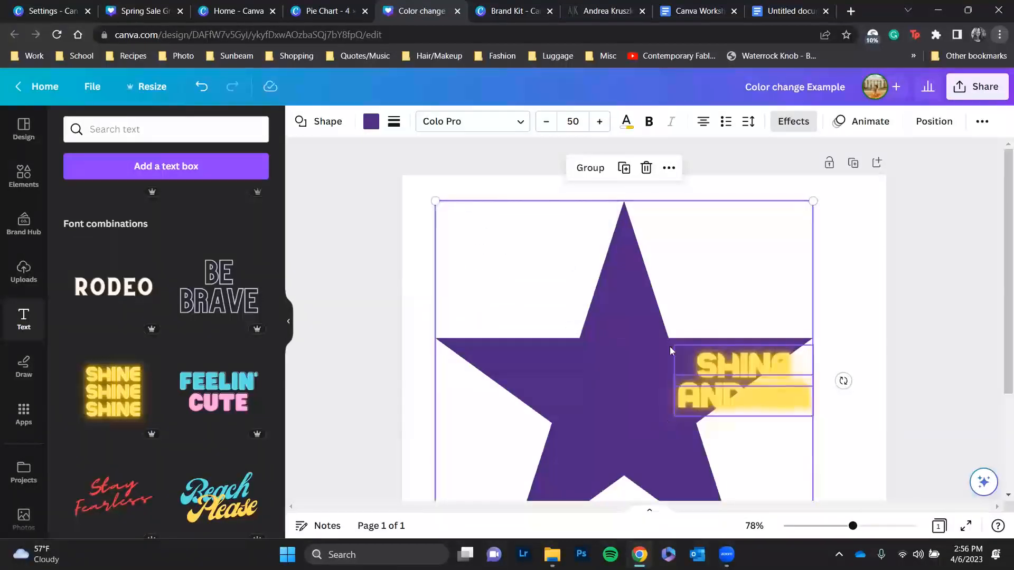
- Align the selected star and text lines to a common horizontal centre
{"action": "right_click", "coordinate": [434, 199]}
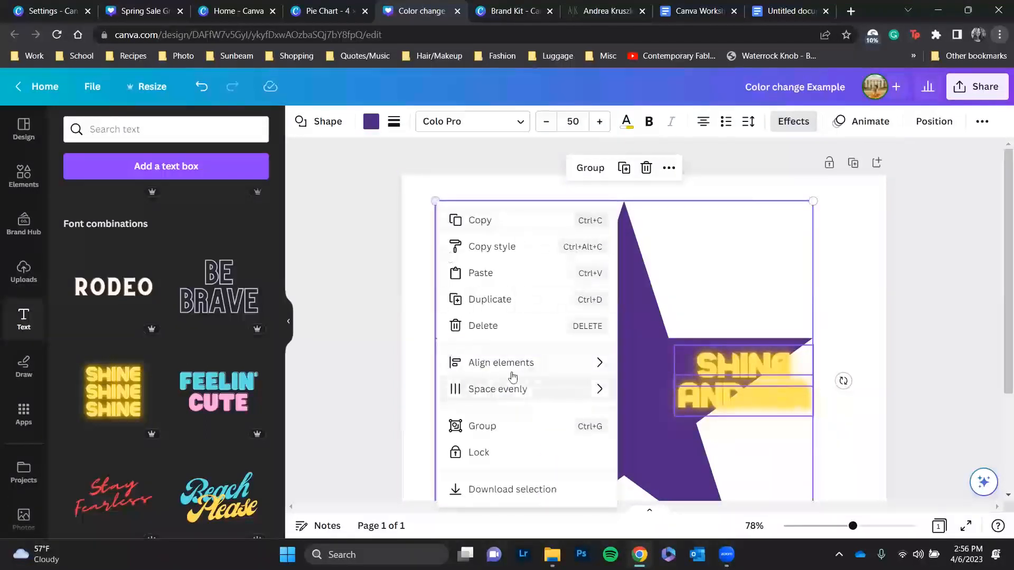
{"action": "mouse_move", "coordinate": [525, 362]}
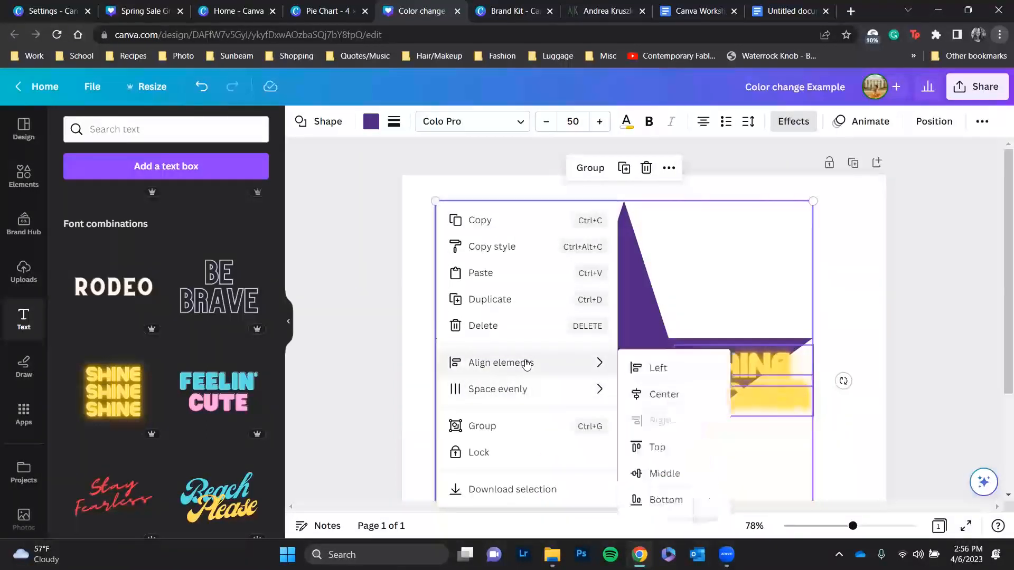
{"action": "left_click", "coordinate": [661, 395]}
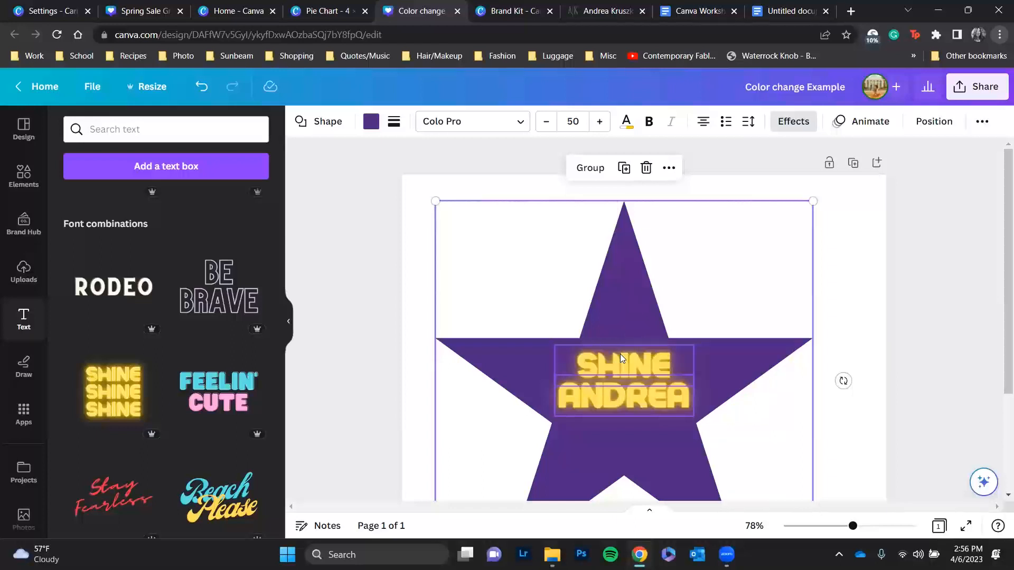
- Try spacing the selected star and text lines evenly in the vertical direction, and undo the spacing
{"action": "right_click", "coordinate": [436, 200]}
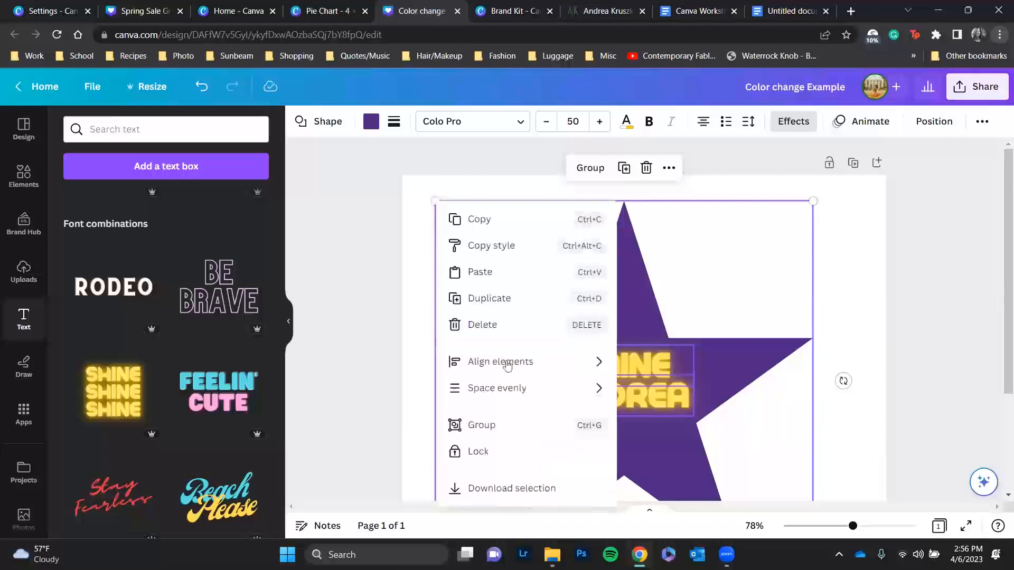
{"action": "mouse_move", "coordinate": [539, 393]}
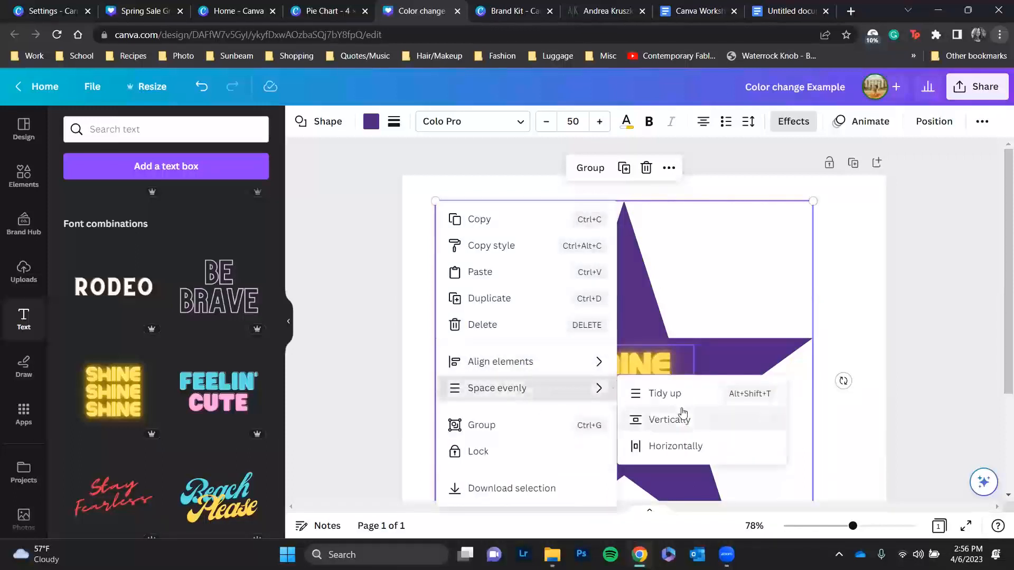
{"action": "left_click", "coordinate": [679, 416]}
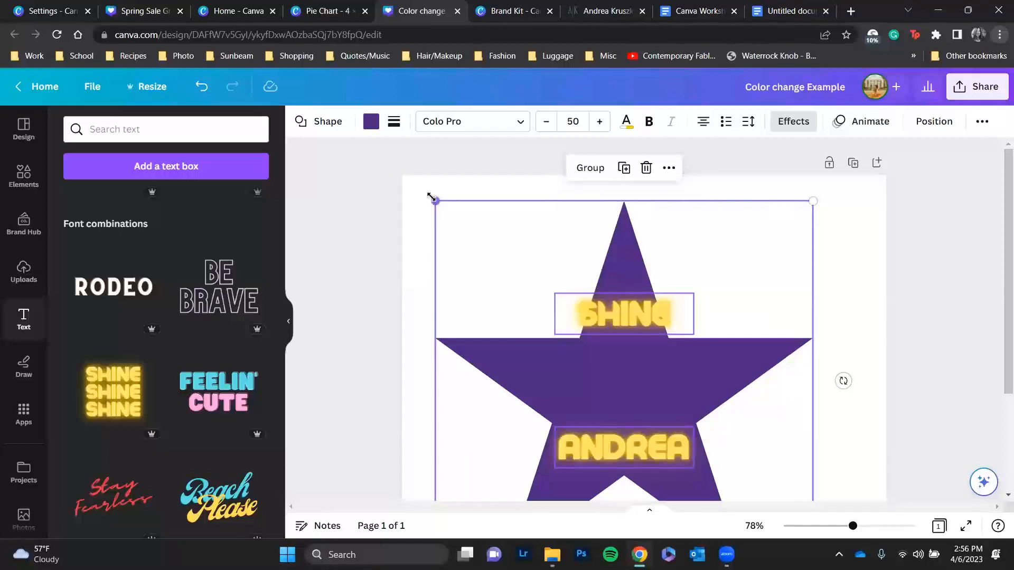
{"action": "left_click", "coordinate": [201, 86]}
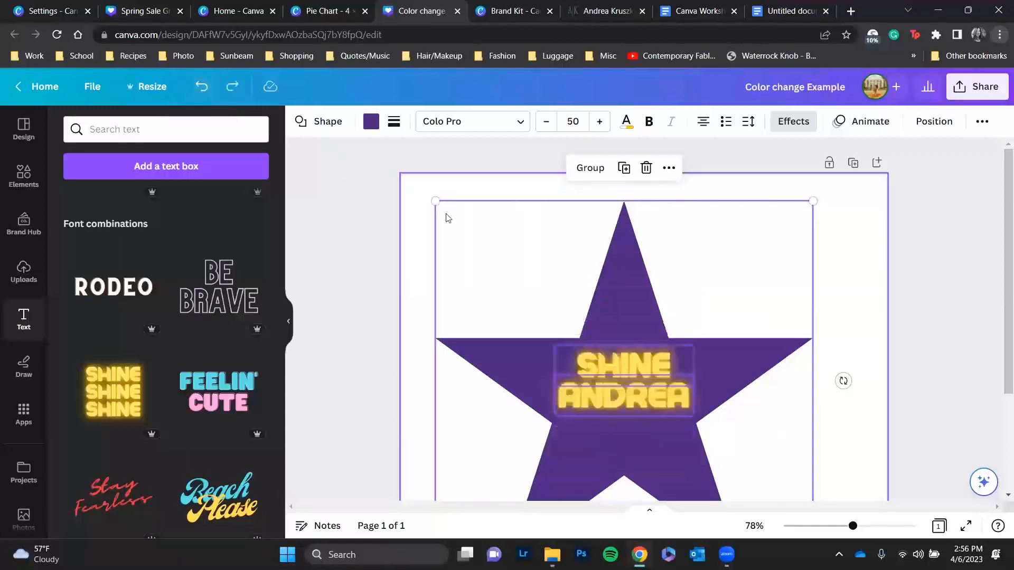
{"action": "right_click", "coordinate": [435, 201]}
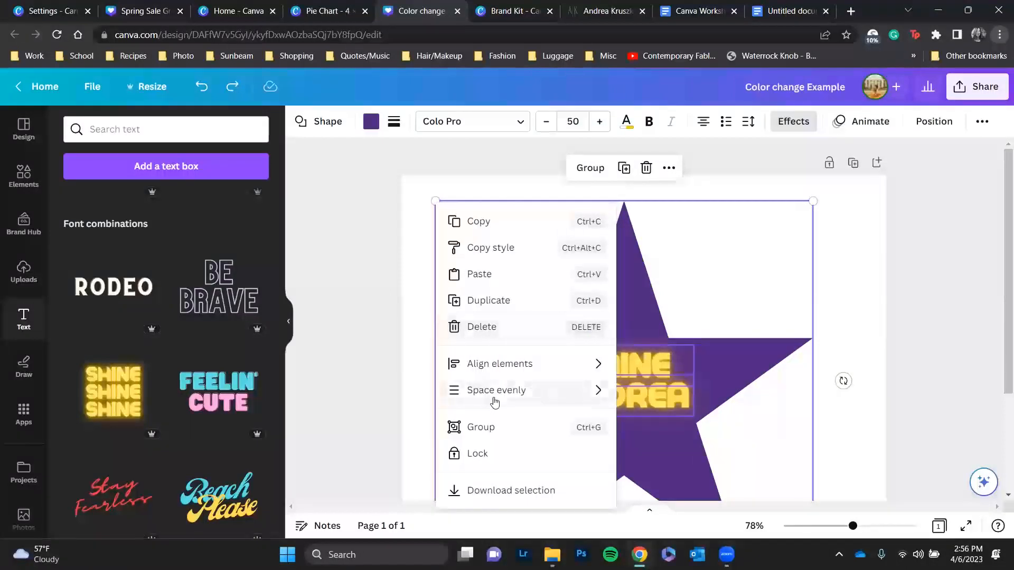
{"action": "mouse_move", "coordinate": [540, 400]}
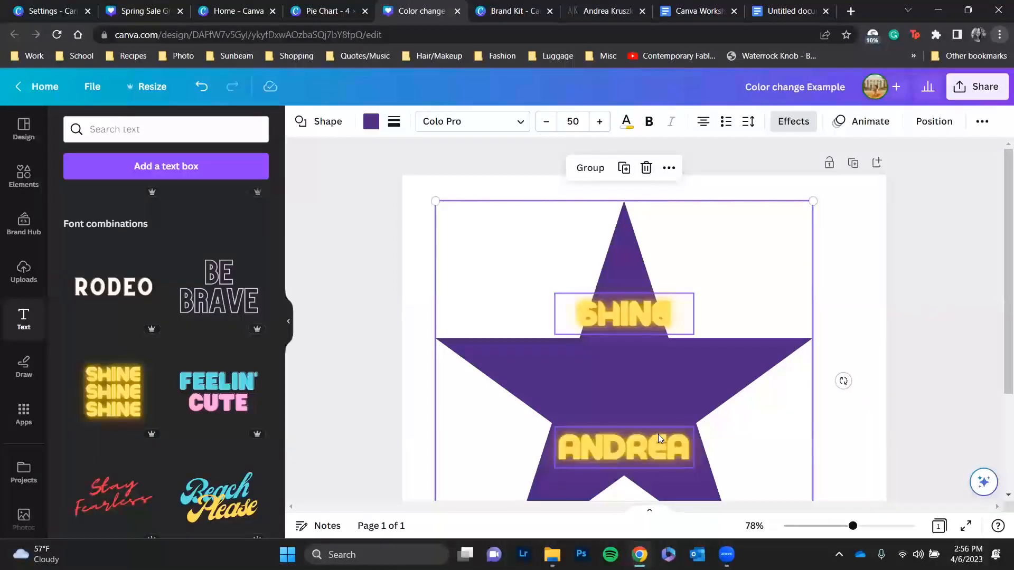
{"action": "mouse_move", "coordinate": [639, 555]}
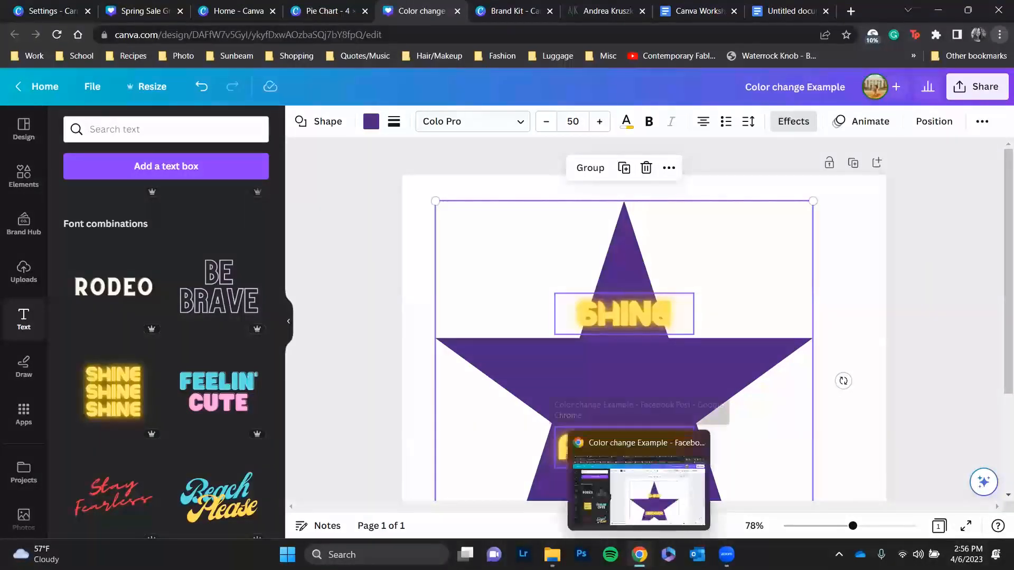
{"action": "left_click", "coordinate": [201, 87]}
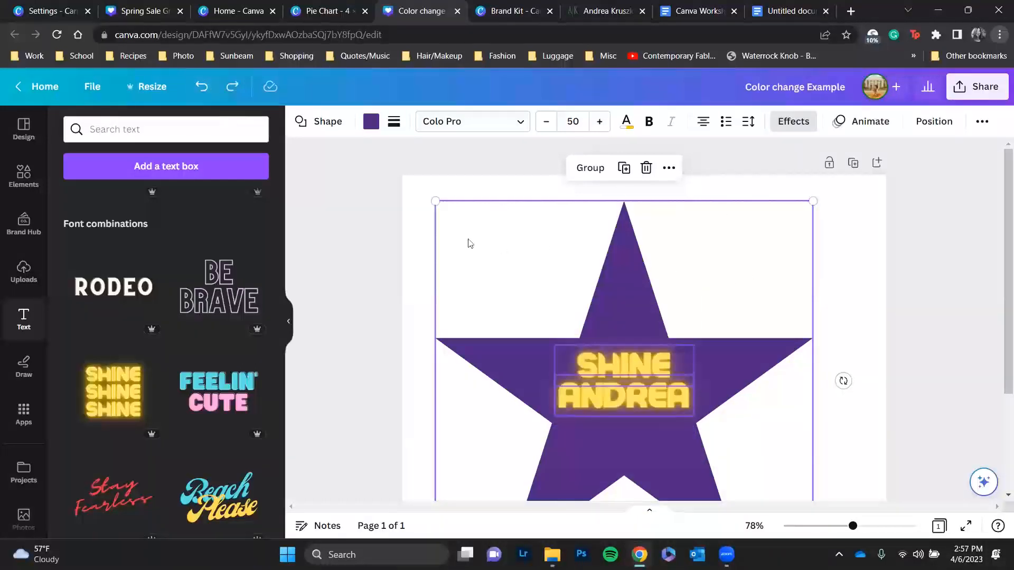
- Group the selected star and glowing text lines into one object
{"action": "right_click", "coordinate": [438, 200]}
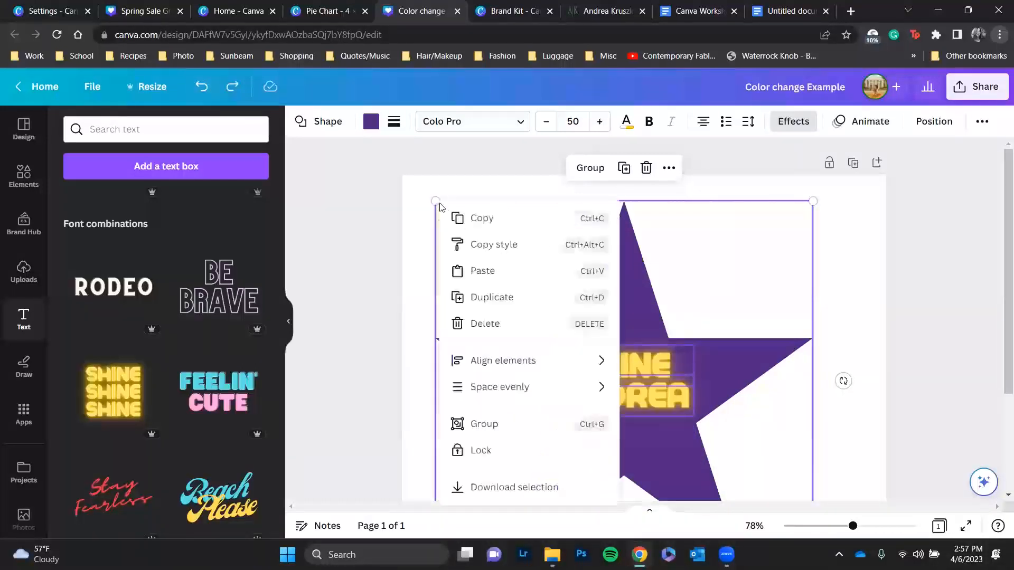
{"action": "left_click", "coordinate": [509, 426]}
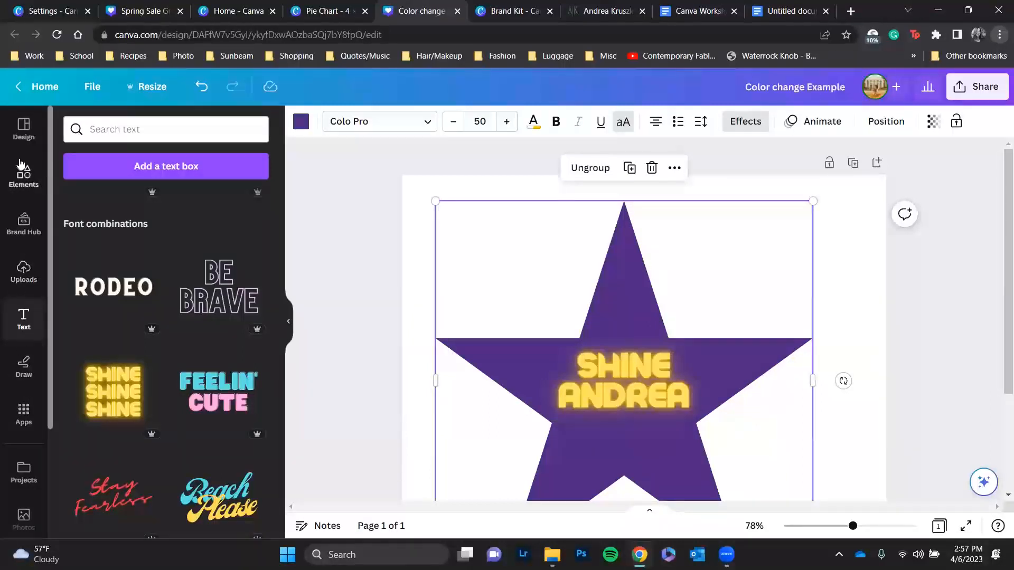
- Add the purple poppy field sunset photo from the flower field results and set it as the page background
{"action": "scroll", "coordinate": [22, 174], "scroll_direction": "down", "scroll_amount": 3}
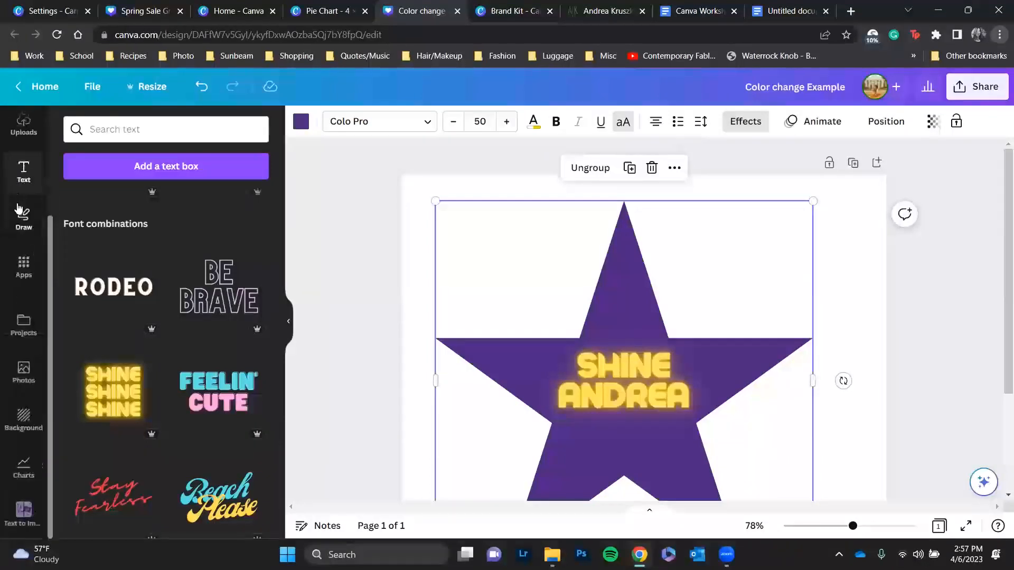
{"action": "left_click", "coordinate": [23, 371]}
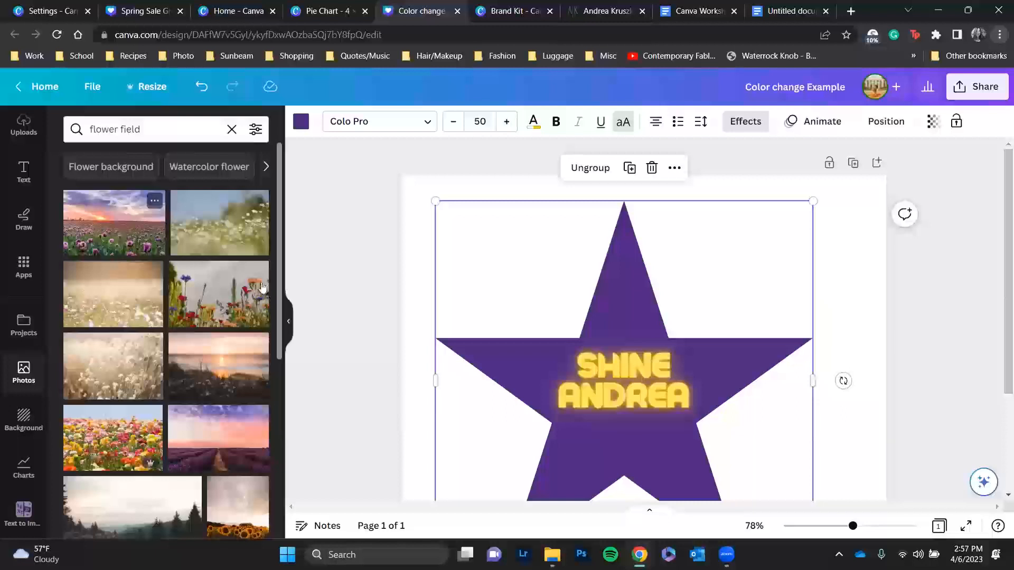
{"action": "left_click", "coordinate": [125, 237]}
{"action": "left_click_drag", "start_coordinate": [621, 326], "coordinate": [622, 279]}
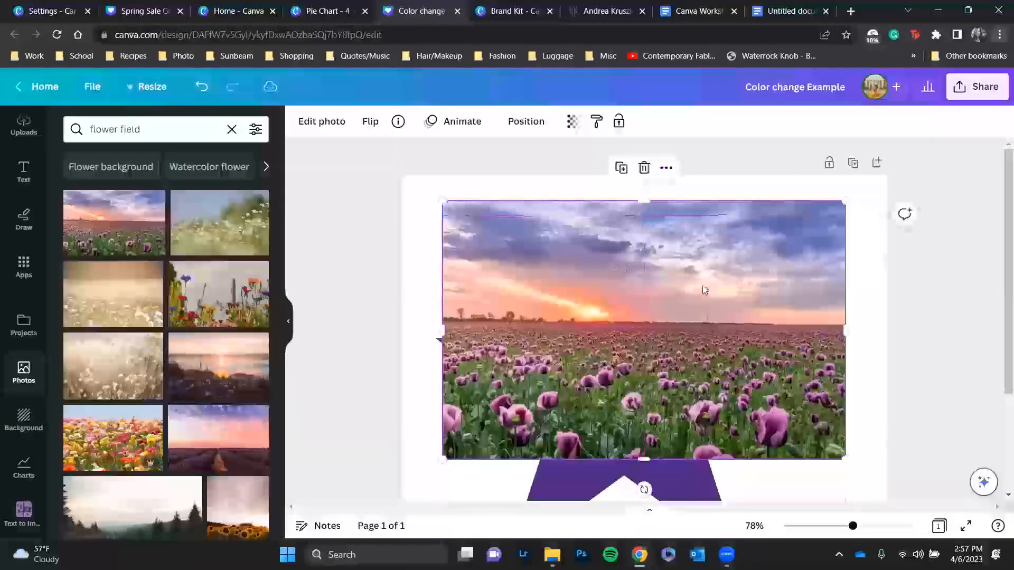
{"action": "scroll", "coordinate": [704, 293], "scroll_direction": "down", "scroll_amount": 3}
{"action": "left_click_drag", "start_coordinate": [674, 225], "coordinate": [670, 331]}
{"action": "right_click", "coordinate": [653, 332]}
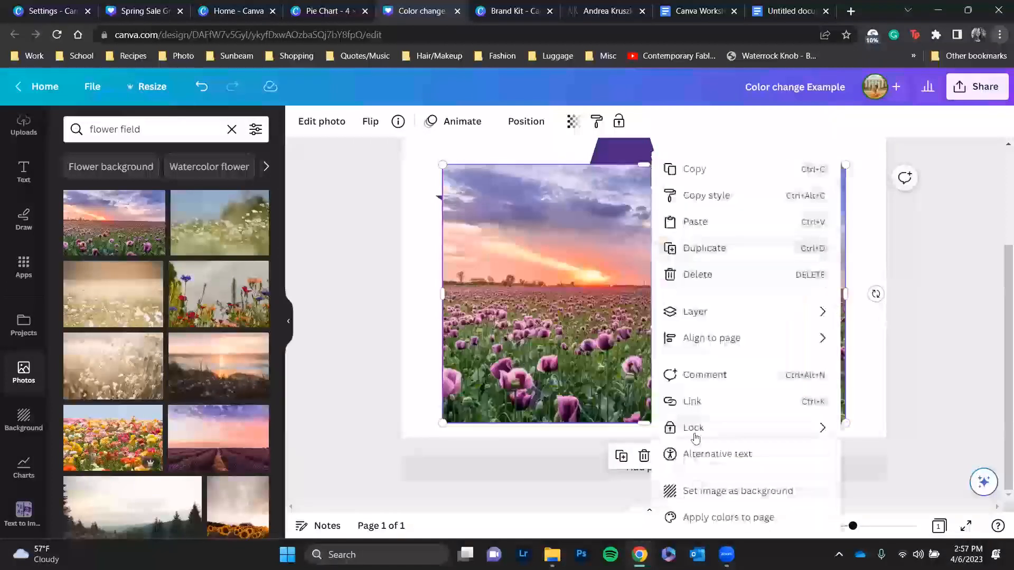
{"action": "left_click", "coordinate": [712, 490]}
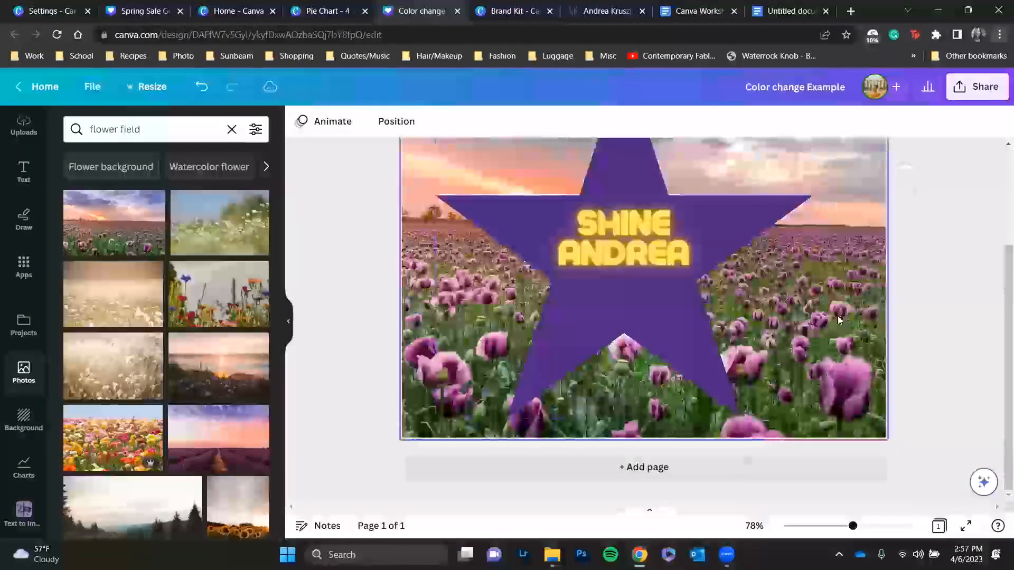
- Centre the grouped star horizontally over the flower background and set its transparency to 58
{"action": "left_click", "coordinate": [641, 288]}
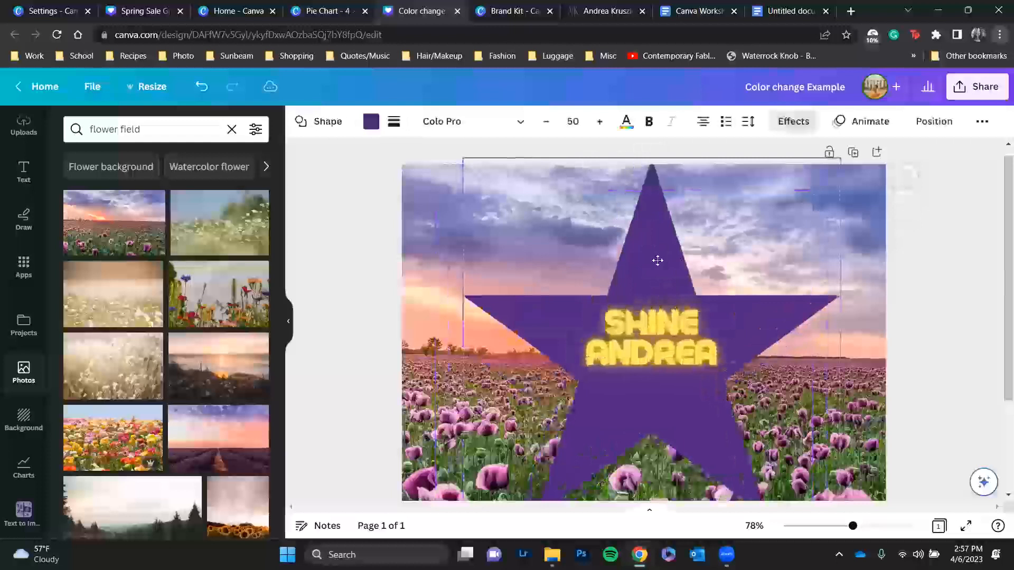
{"action": "left_click_drag", "start_coordinate": [643, 286], "coordinate": [648, 294]}
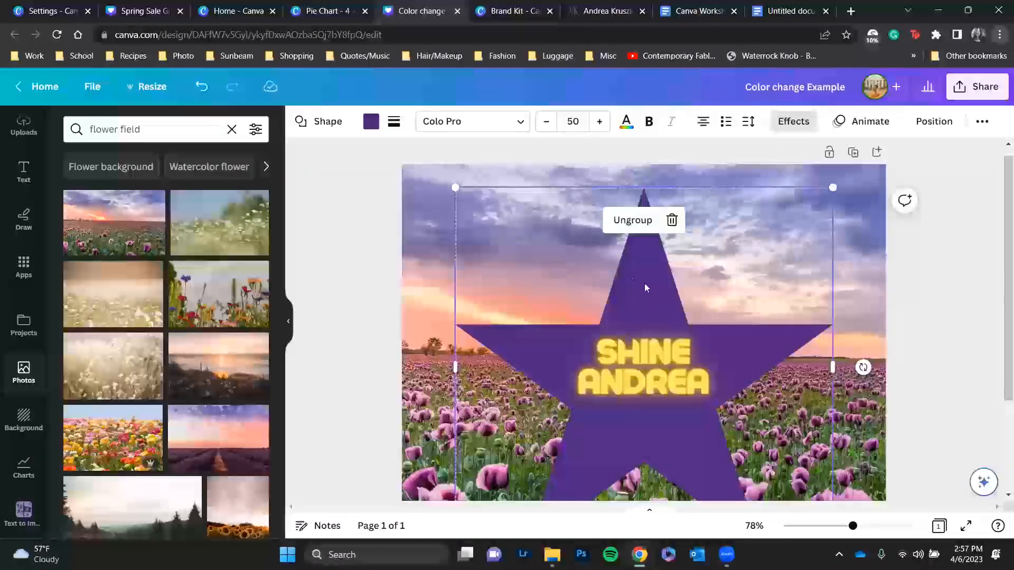
{"action": "left_click", "coordinate": [983, 123]}
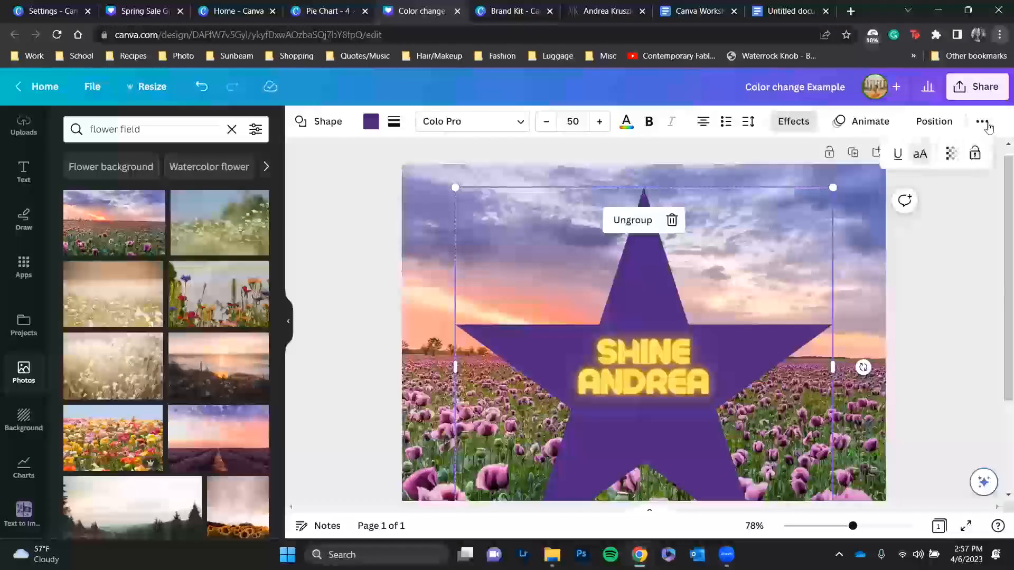
{"action": "left_click", "coordinate": [981, 122]}
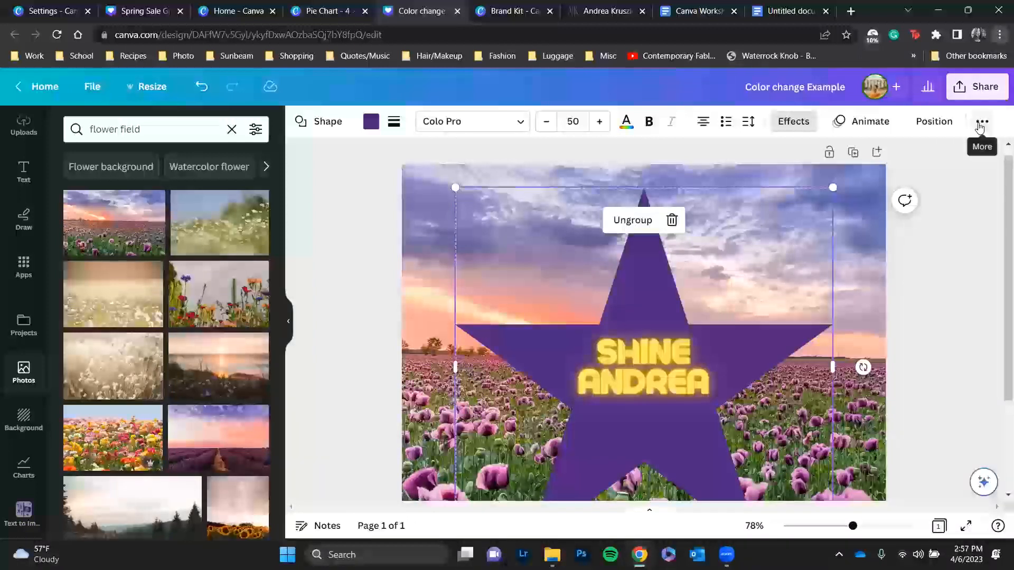
{"action": "left_click", "coordinate": [981, 124]}
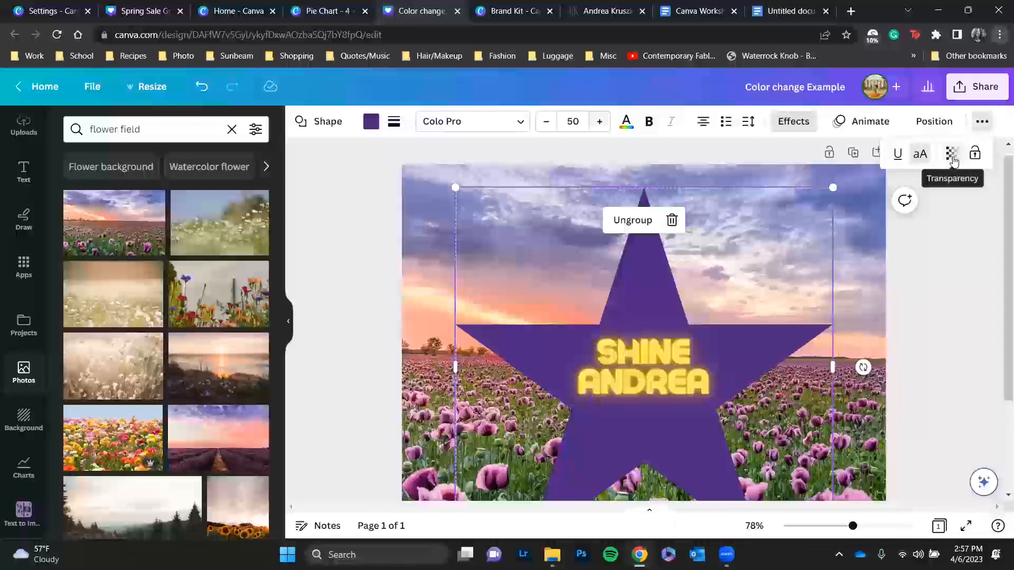
{"action": "left_click", "coordinate": [951, 159]}
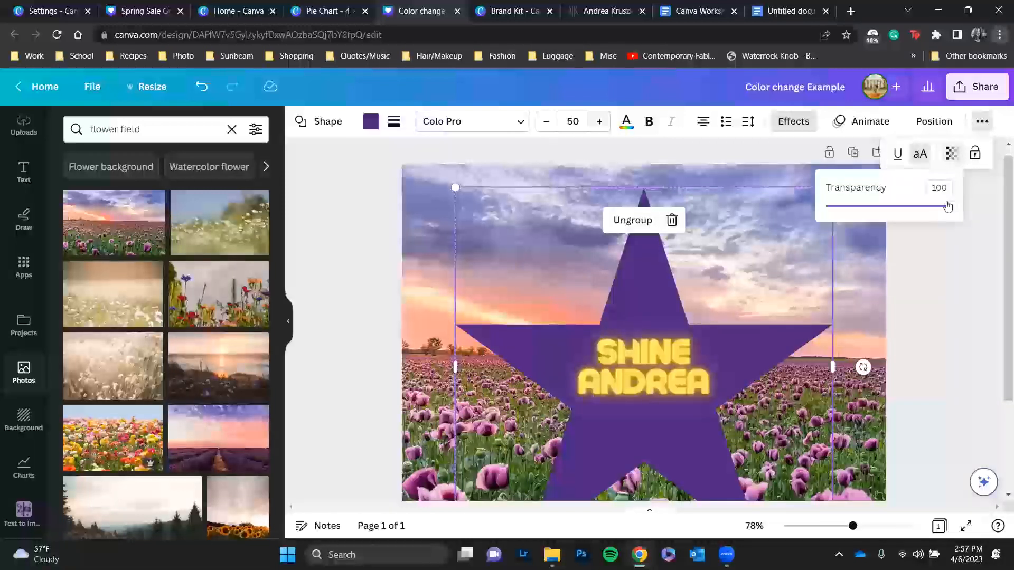
{"action": "left_click_drag", "start_coordinate": [948, 206], "coordinate": [900, 243]}
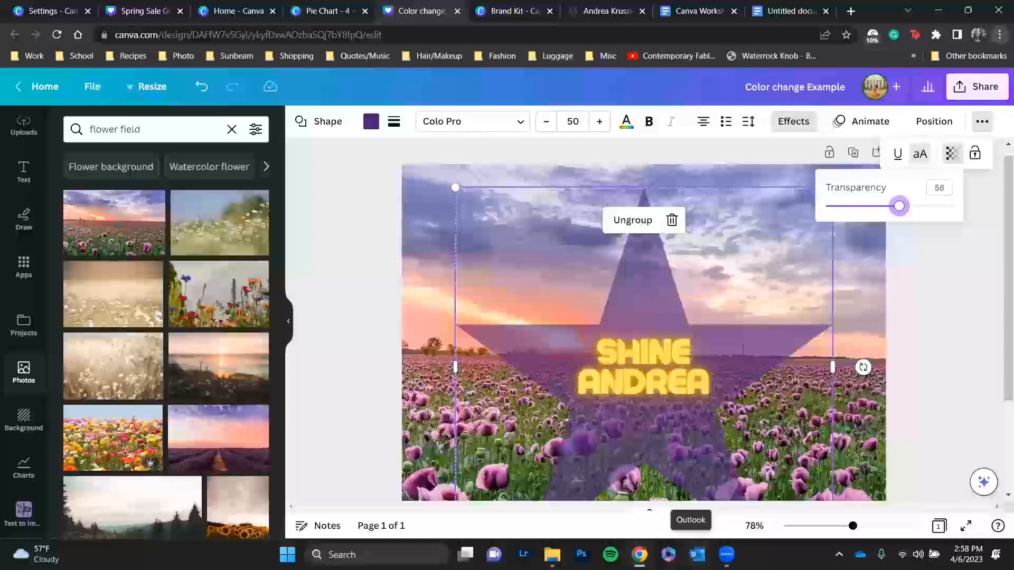
- Go to The Scene folder among the projects, dismiss the shopping offer, and open the quote design showing a woman in a light dress
{"action": "left_click", "coordinate": [44, 87]}
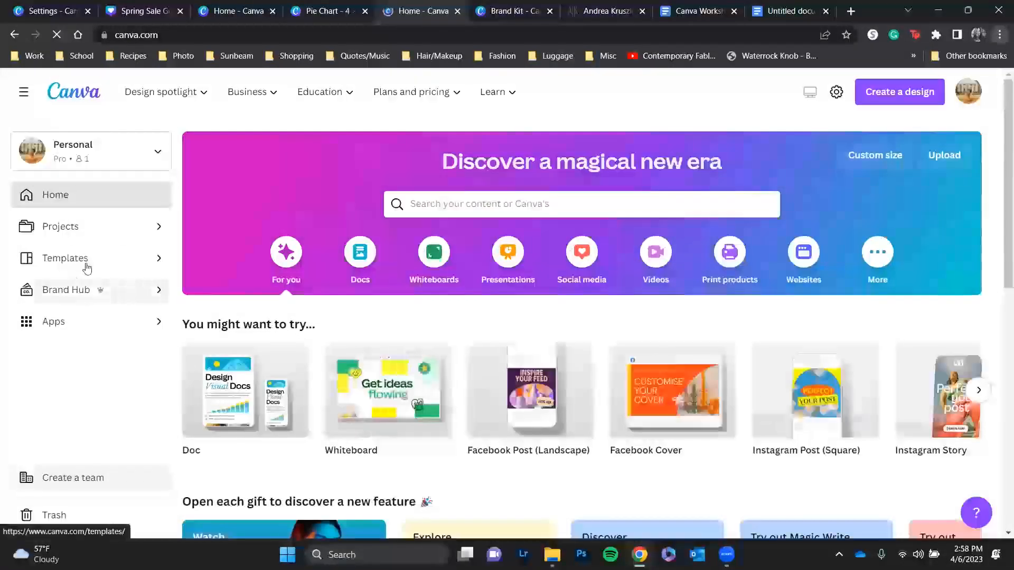
{"action": "left_click", "coordinate": [141, 232]}
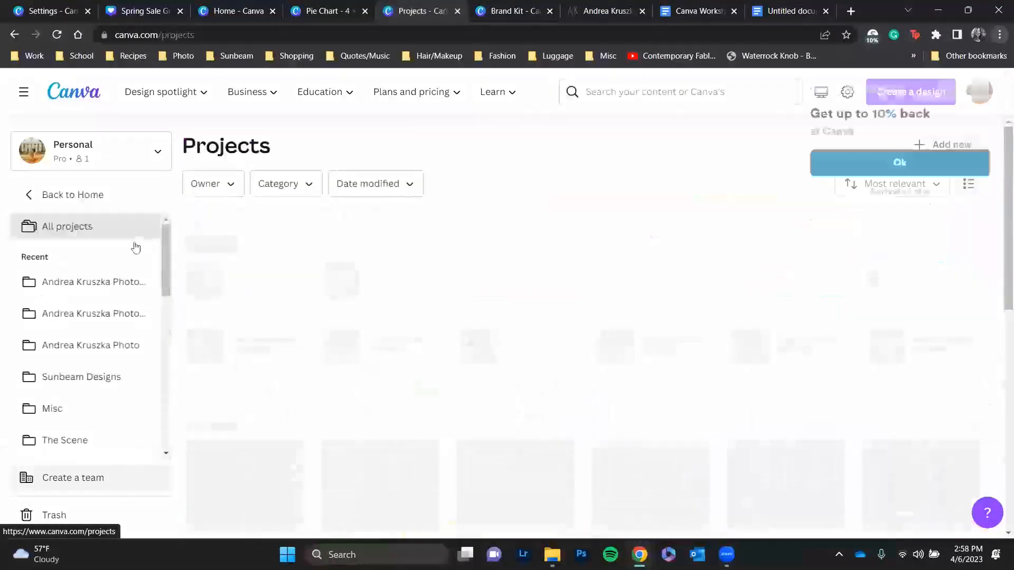
{"action": "scroll", "coordinate": [97, 384], "scroll_direction": "down", "scroll_amount": 2}
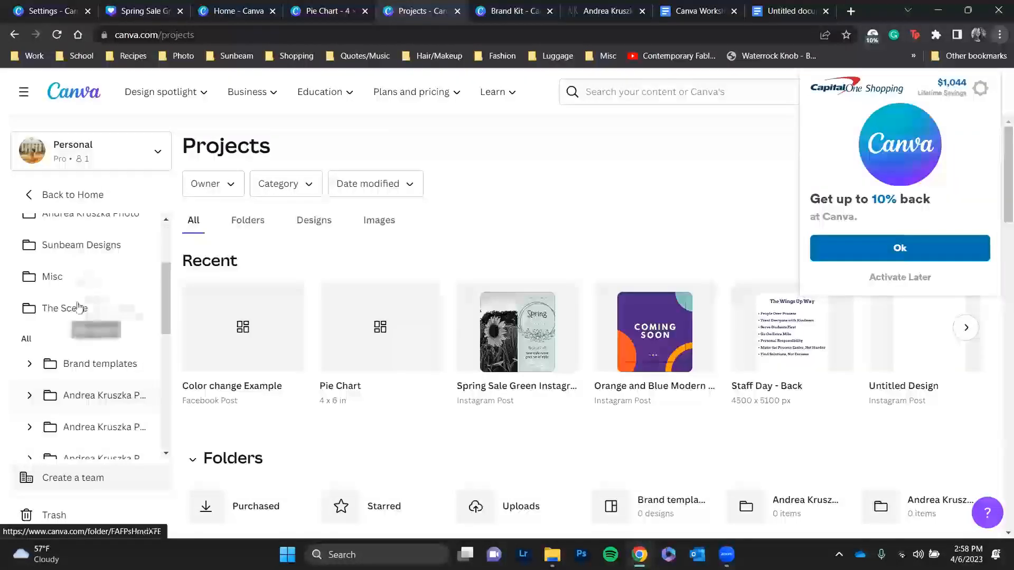
{"action": "left_click", "coordinate": [79, 310]}
{"action": "left_click", "coordinate": [902, 277]}
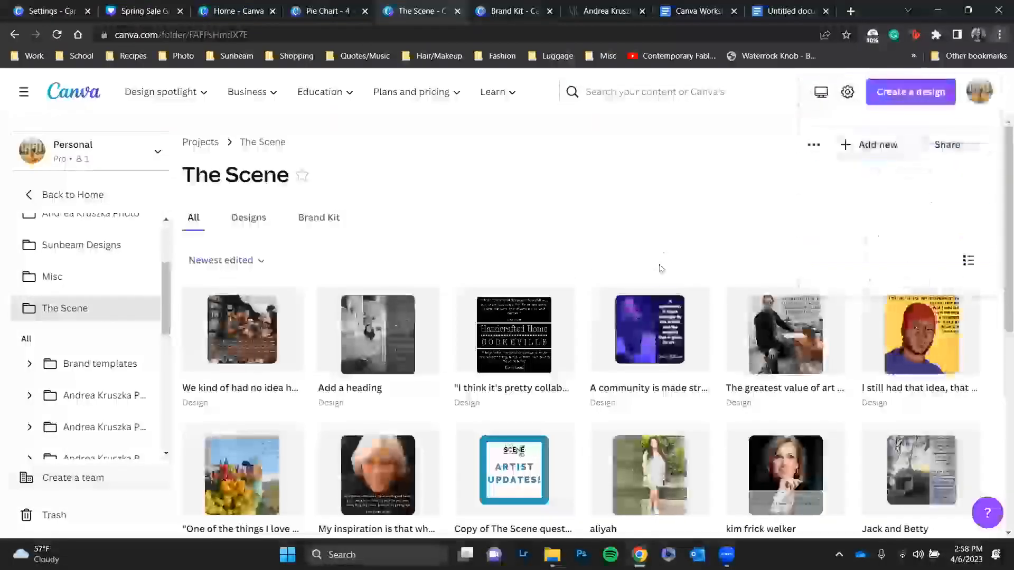
{"action": "scroll", "coordinate": [669, 234], "scroll_direction": "down", "scroll_amount": 2}
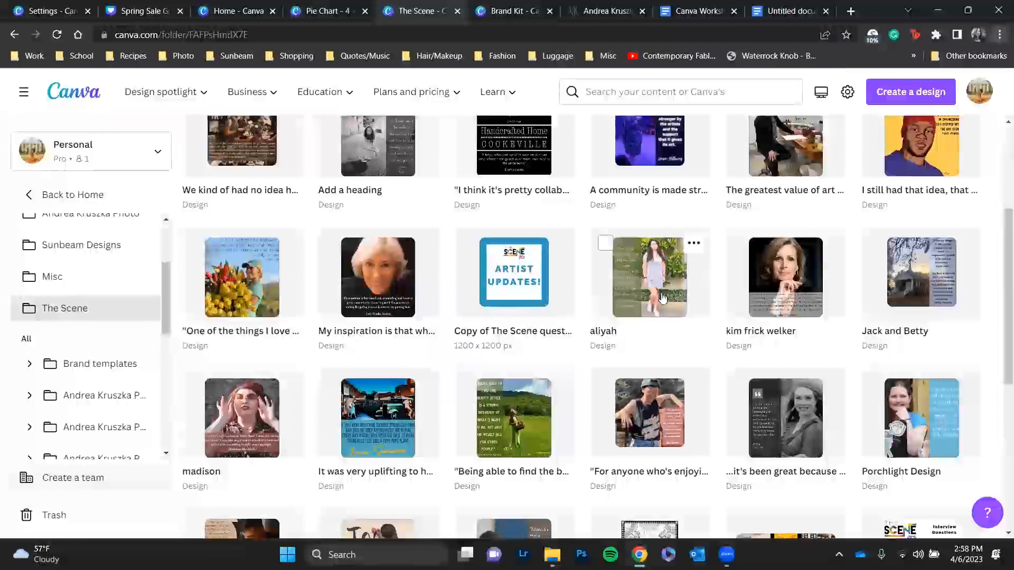
{"action": "left_click", "coordinate": [656, 296]}
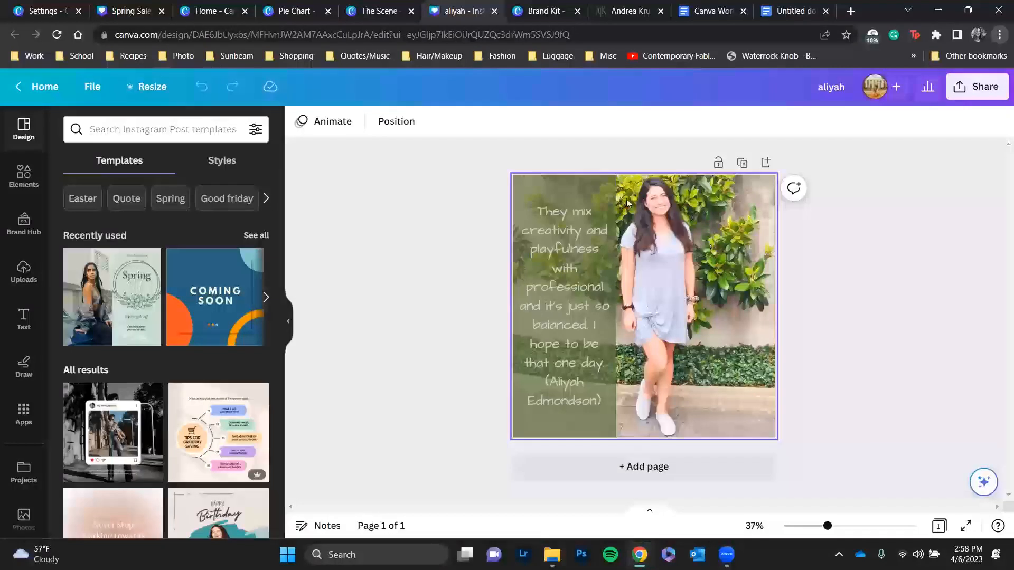
- Examine the translucent green shape behind the quote text, and close the design
{"action": "left_click", "coordinate": [531, 193]}
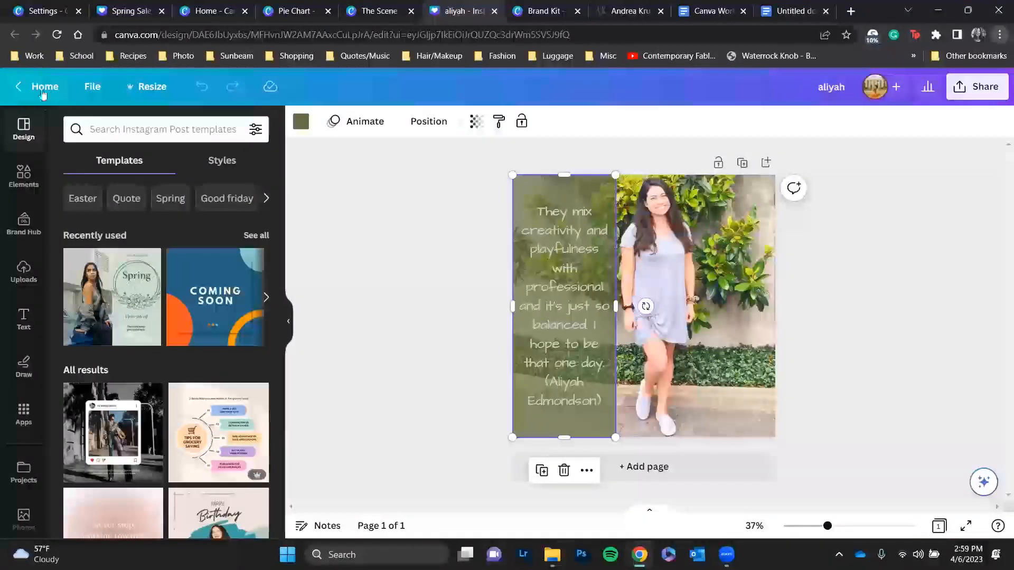
{"action": "mouse_move", "coordinate": [37, 554]}
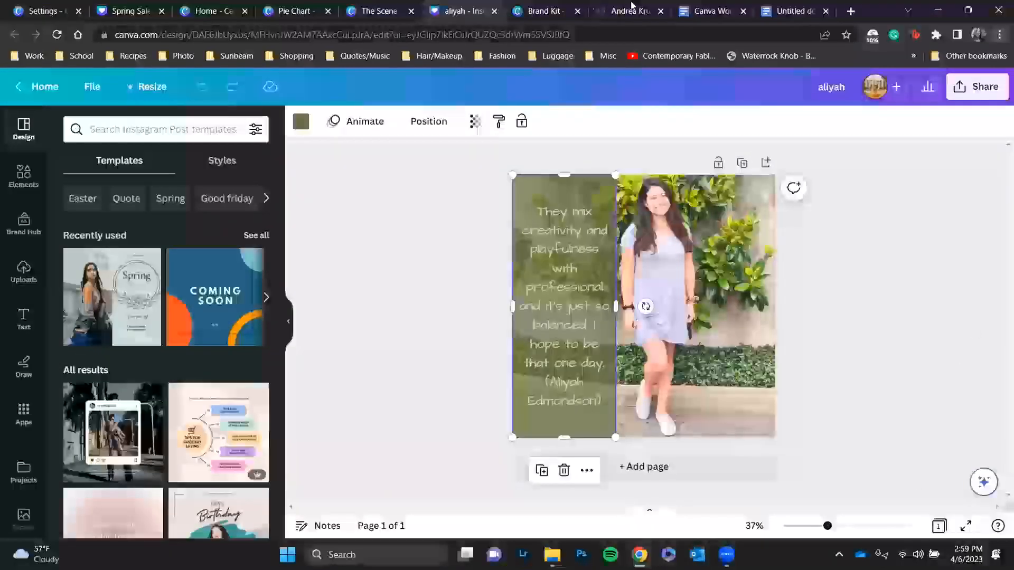
{"action": "left_click", "coordinate": [494, 10]}
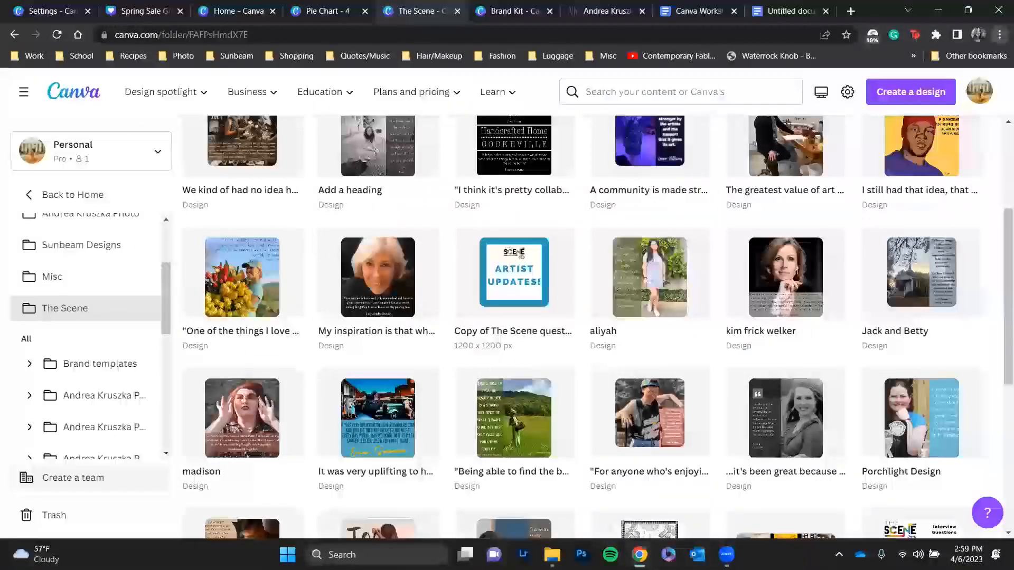
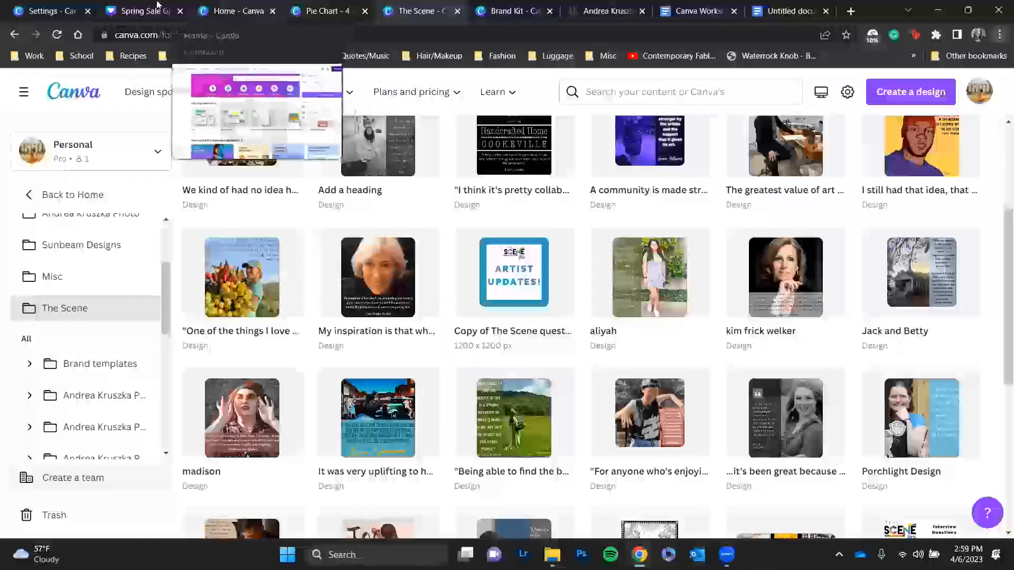
- Remove the sunflower photo from its frame in the Spring Sale Green Instagram Post design
{"action": "left_click", "coordinate": [157, 8]}
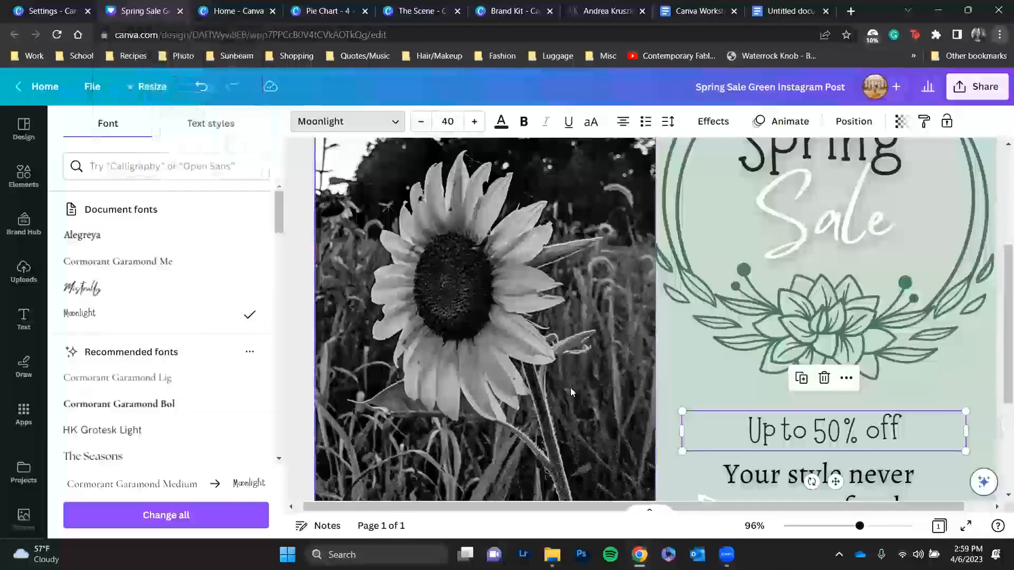
{"action": "key", "text": "ctrl+z"}
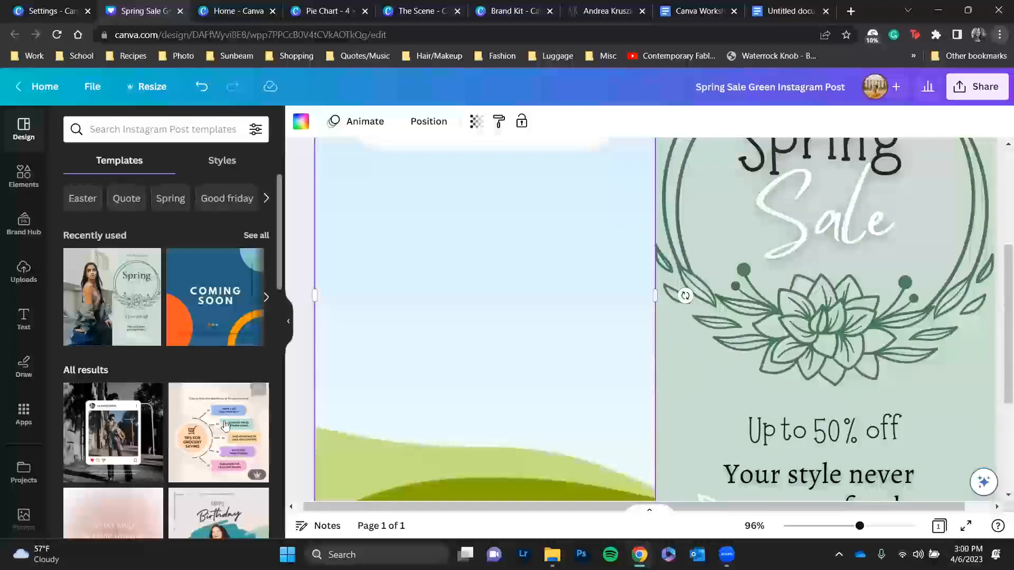
{"action": "scroll", "coordinate": [248, 386], "scroll_direction": "down", "scroll_amount": 3}
{"action": "scroll", "coordinate": [211, 360], "scroll_direction": "down", "scroll_amount": 1}
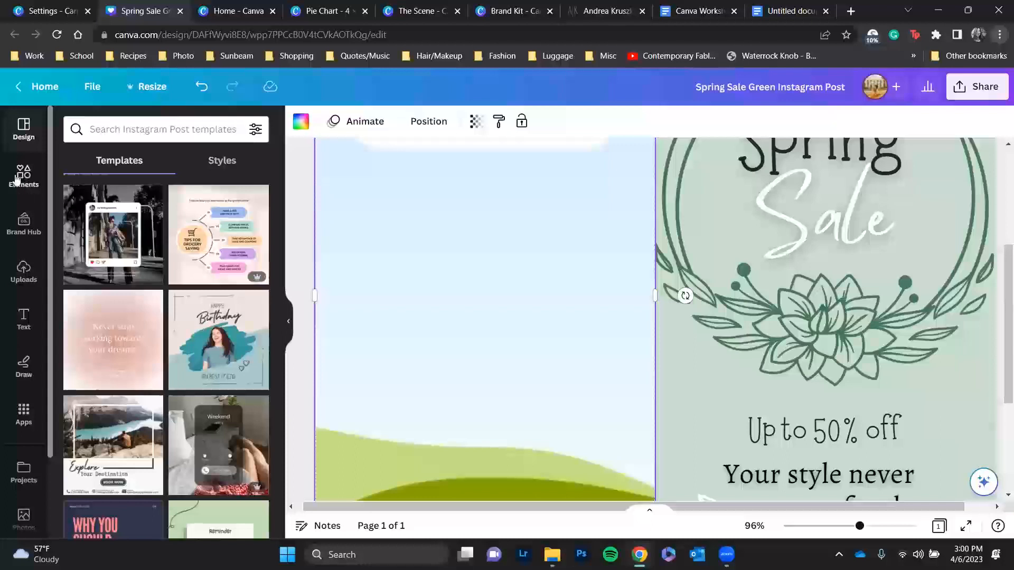
- Fill the empty photo frame with the recently used photo of a purple poppy field at sunset, and check the whole design
{"action": "scroll", "coordinate": [25, 300], "scroll_direction": "down", "scroll_amount": 2}
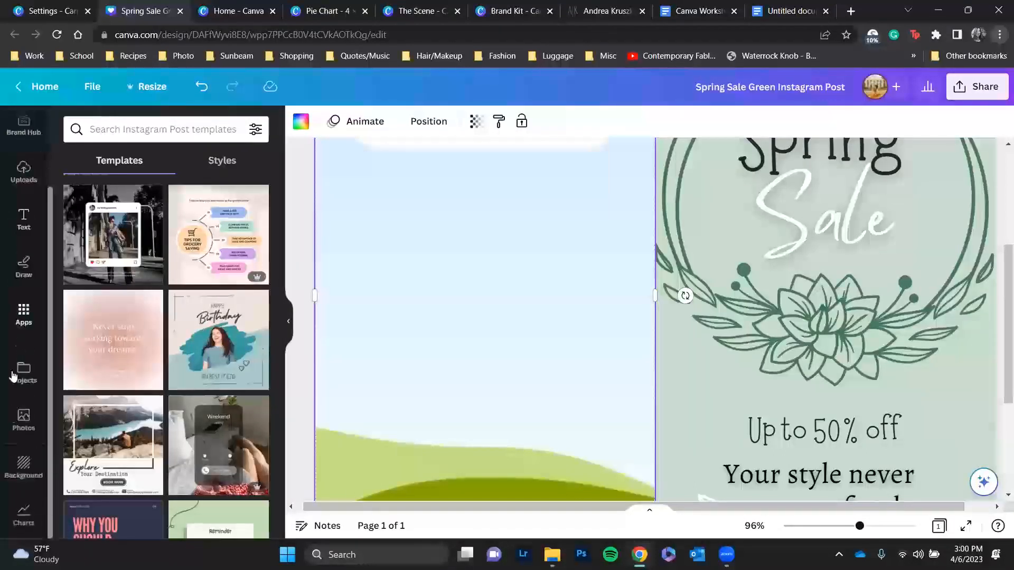
{"action": "left_click", "coordinate": [20, 414]}
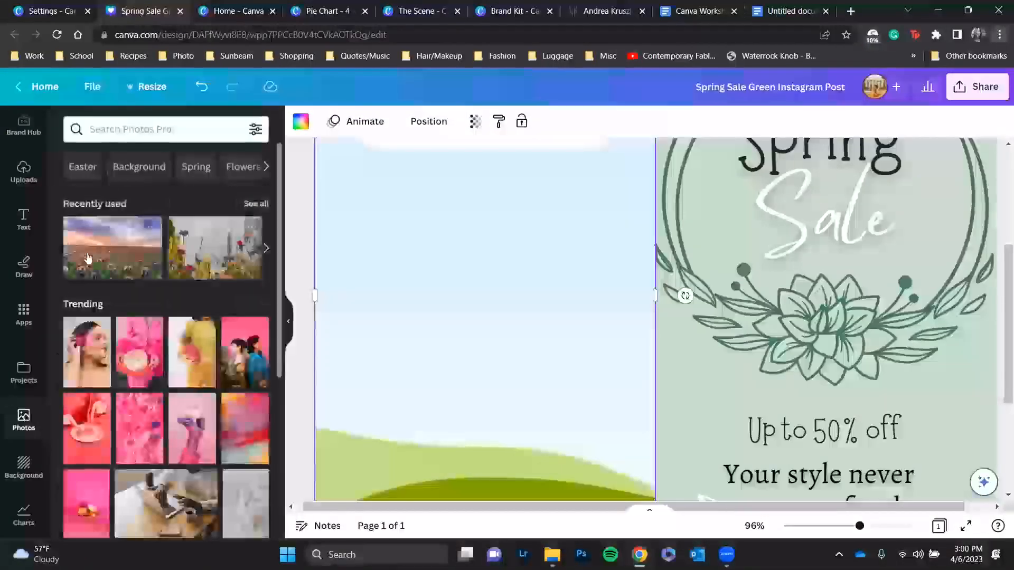
{"action": "left_click", "coordinate": [89, 262]}
{"action": "left_click_drag", "start_coordinate": [605, 337], "coordinate": [339, 391]}
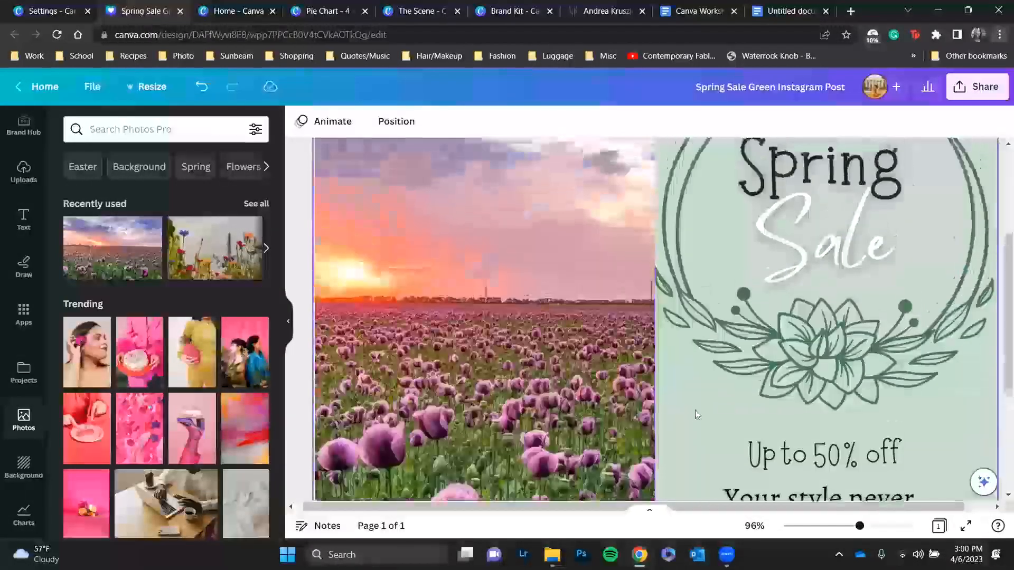
{"action": "scroll", "coordinate": [695, 410], "scroll_direction": "up", "scroll_amount": 4}
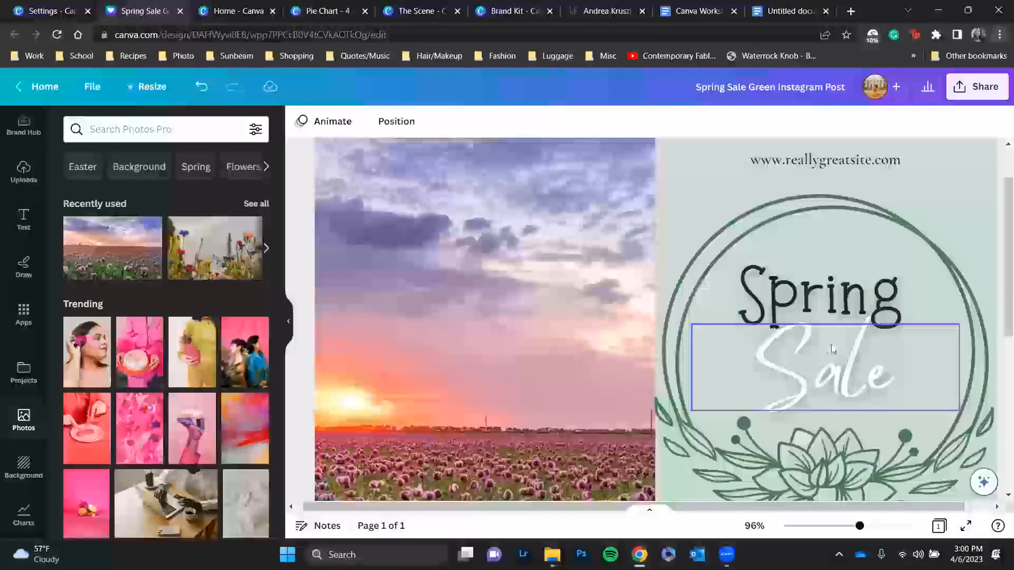
{"action": "scroll", "coordinate": [833, 348], "scroll_direction": "down", "scroll_amount": 4}
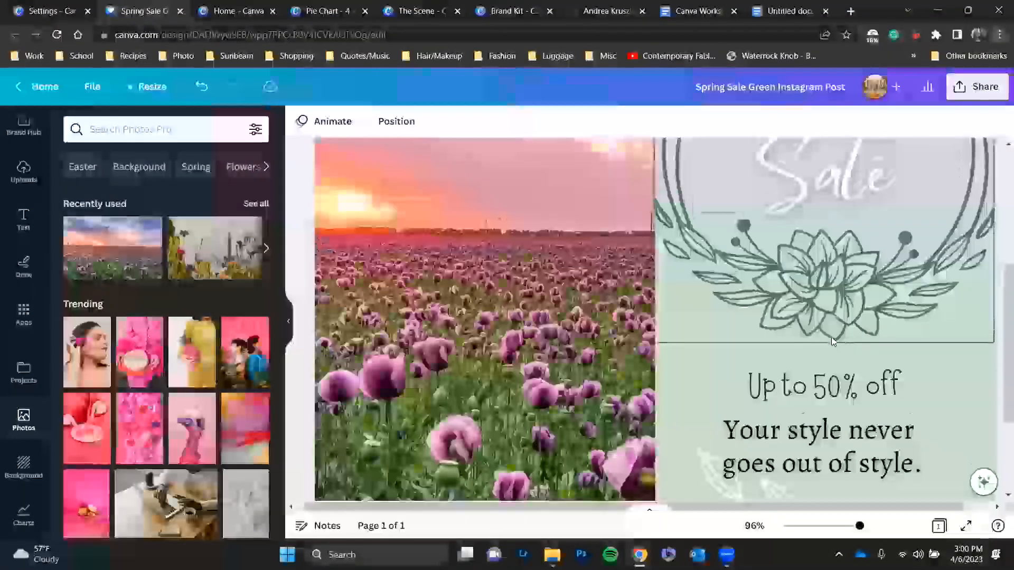
{"action": "scroll", "coordinate": [831, 337], "scroll_direction": "down", "scroll_amount": 3}
{"action": "scroll", "coordinate": [831, 335], "scroll_direction": "up", "scroll_amount": 8}
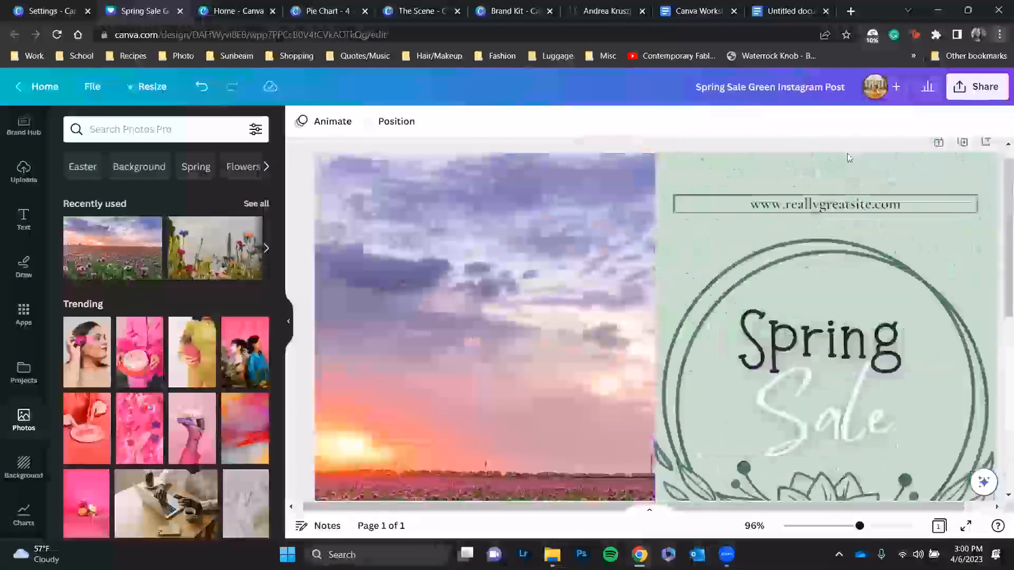
{"action": "left_click", "coordinate": [691, 163]}
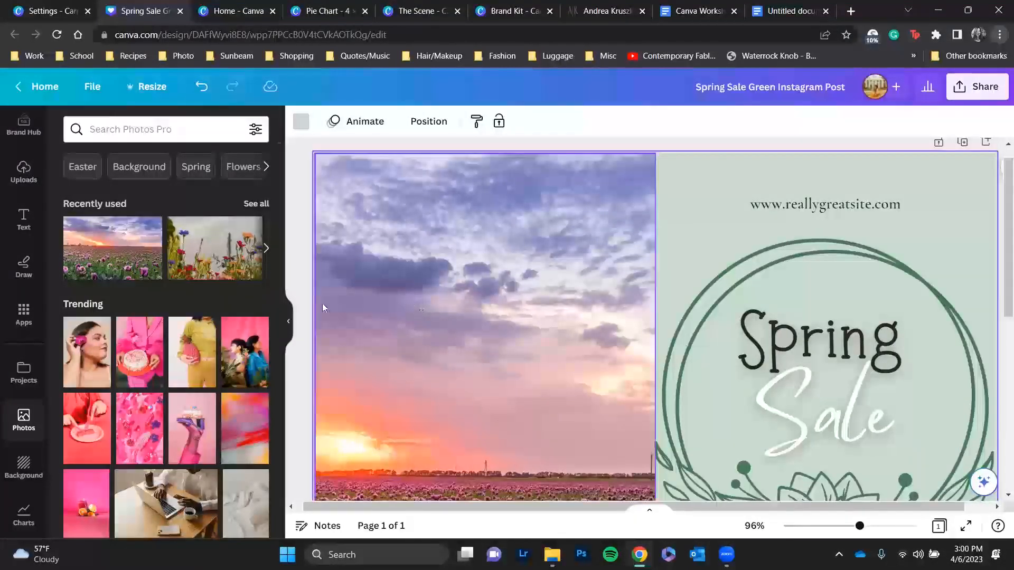
- Create a resized copy of the Spring Sale design in the Facebook Cover format, 1640 × 924 px
{"action": "left_click", "coordinate": [152, 89]}
{"action": "left_click", "coordinate": [243, 308]}
{"action": "scroll", "coordinate": [219, 253], "scroll_direction": "down", "scroll_amount": 2}
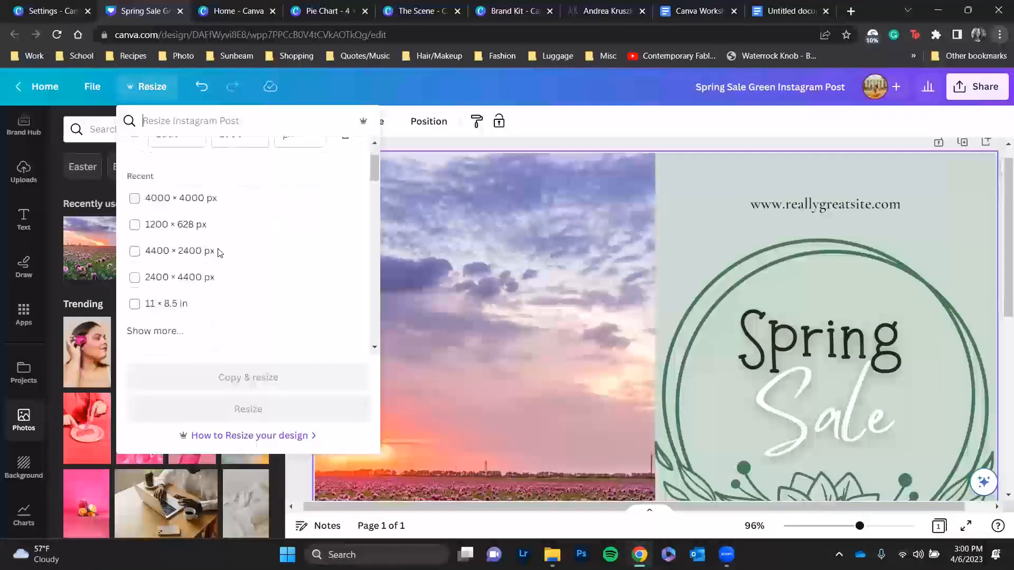
{"action": "scroll", "coordinate": [219, 253], "scroll_direction": "down", "scroll_amount": 5}
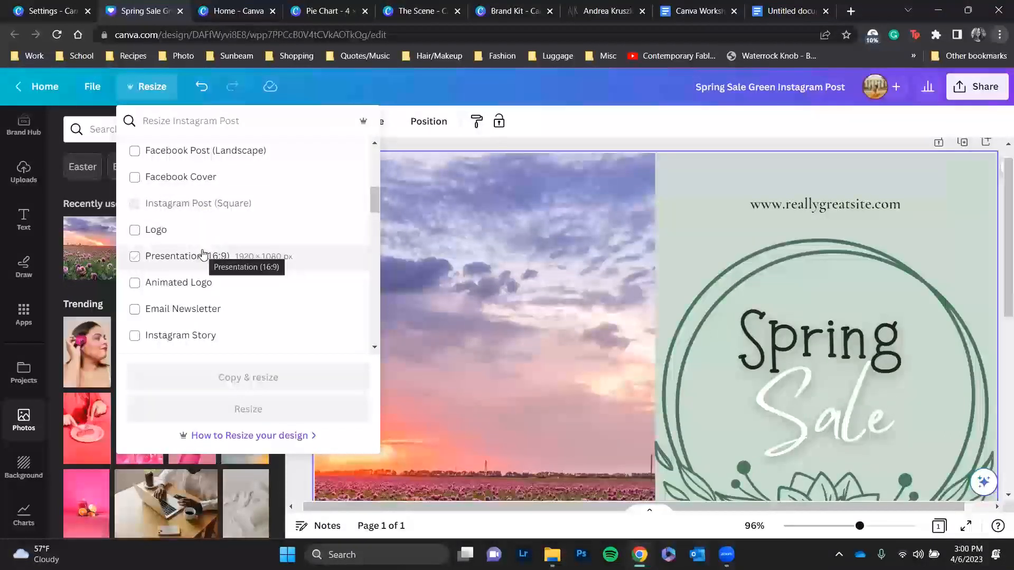
{"action": "scroll", "coordinate": [203, 254], "scroll_direction": "up", "scroll_amount": 3}
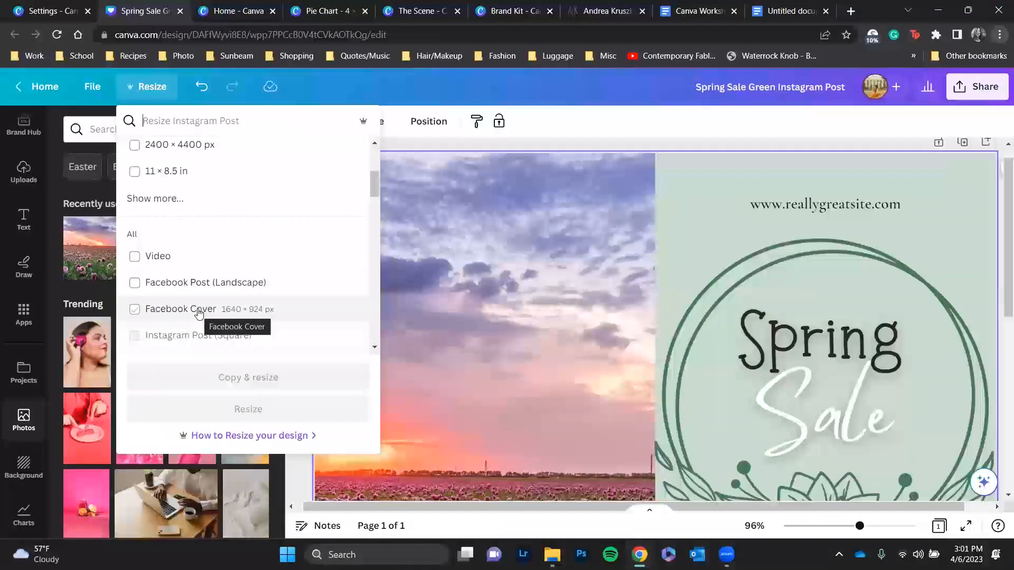
{"action": "left_click", "coordinate": [198, 312]}
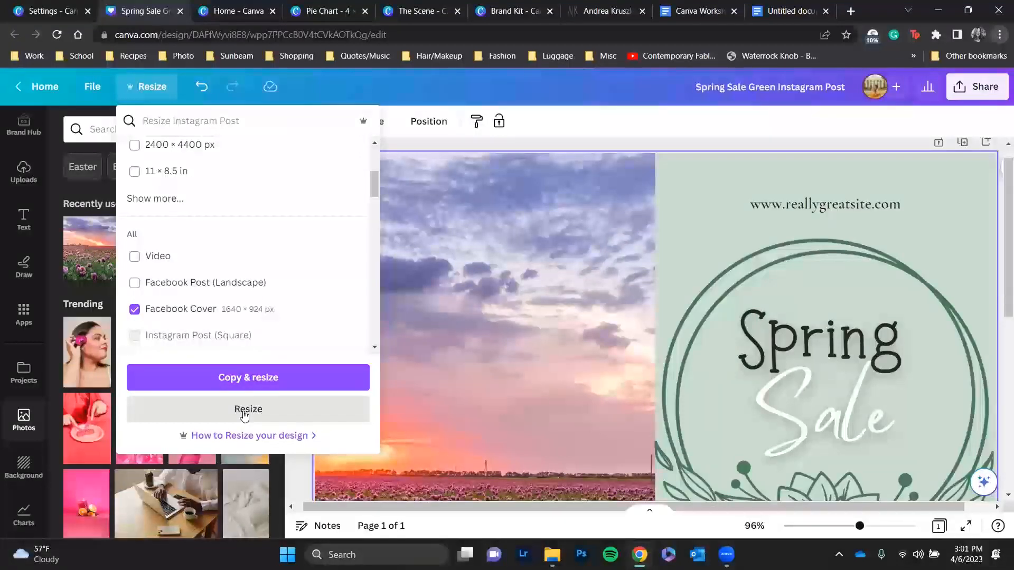
{"action": "left_click", "coordinate": [263, 390]}
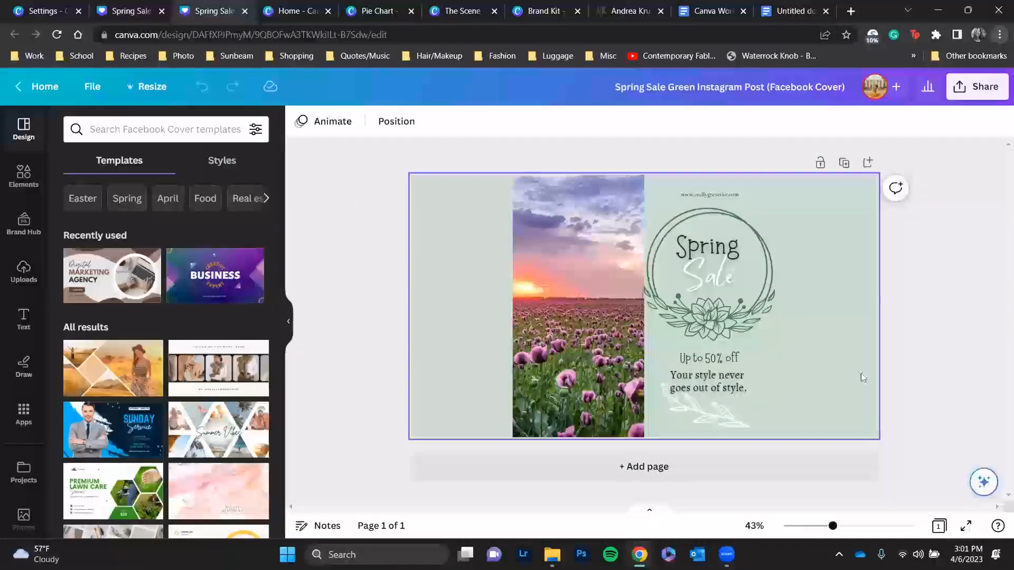
- Enlarge the floral wreath and place it near the top of the green area beside the photo
{"action": "left_click_drag", "start_coordinate": [738, 304], "coordinate": [781, 303]}
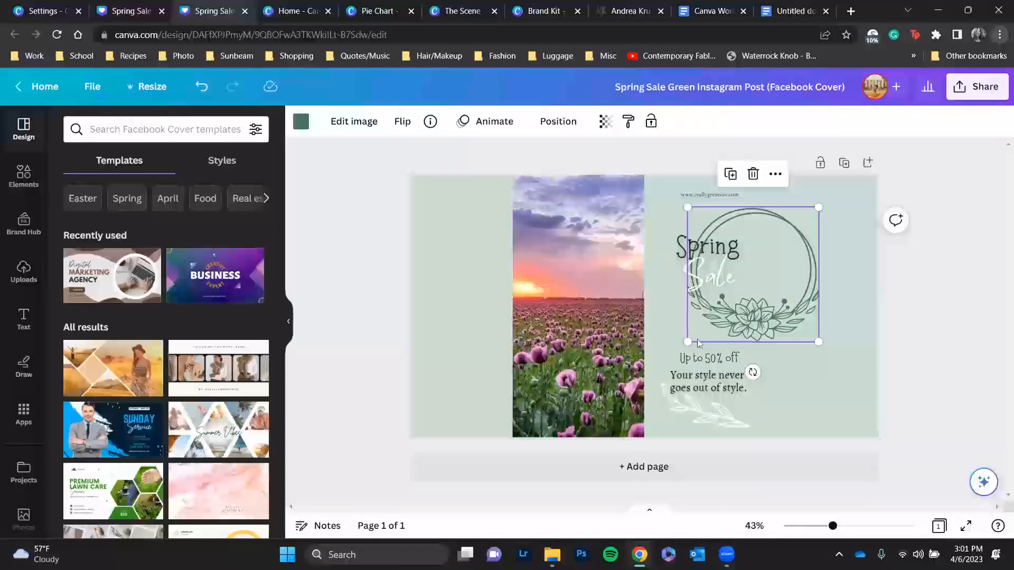
{"action": "left_click_drag", "start_coordinate": [687, 341], "coordinate": [605, 367]}
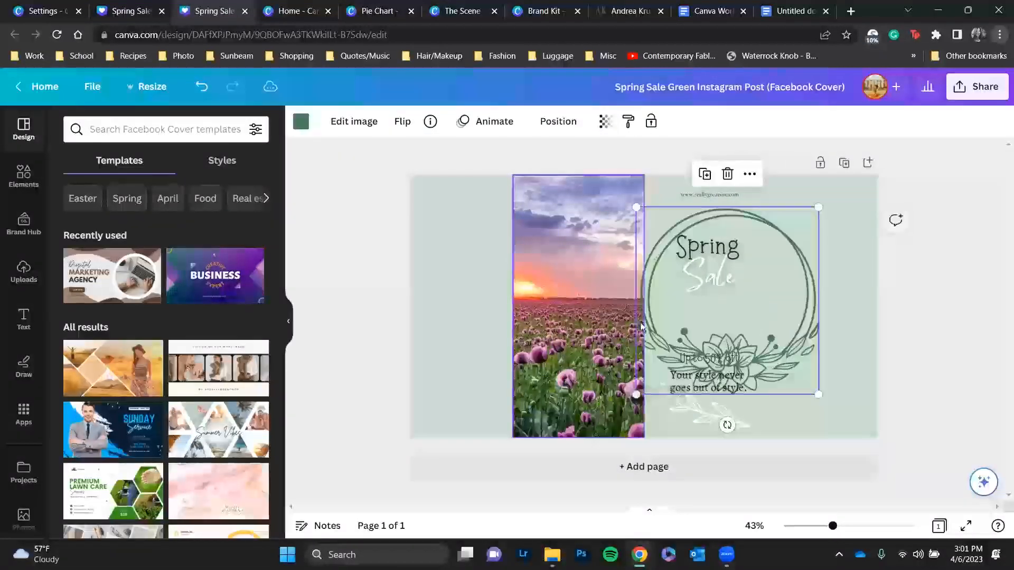
{"action": "left_click_drag", "start_coordinate": [731, 324], "coordinate": [745, 247]}
- Shift the Spring and Sale words into the enlarged wreath, and place the discount line and slogan centred beneath it
{"action": "left_click", "coordinate": [721, 246]}
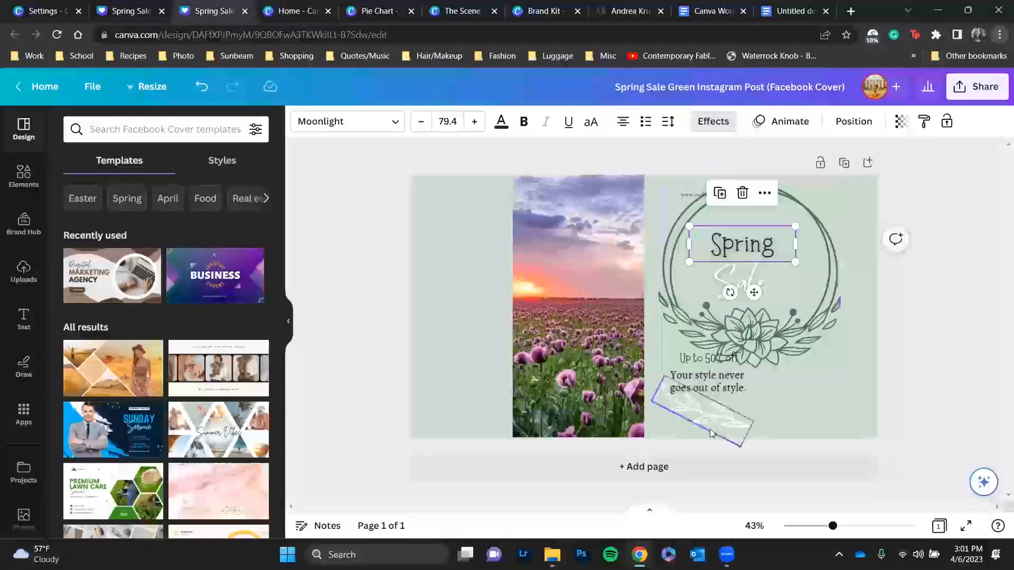
{"action": "left_click_drag", "start_coordinate": [710, 384], "coordinate": [754, 395]}
{"action": "left_click_drag", "start_coordinate": [698, 356], "coordinate": [742, 368]}
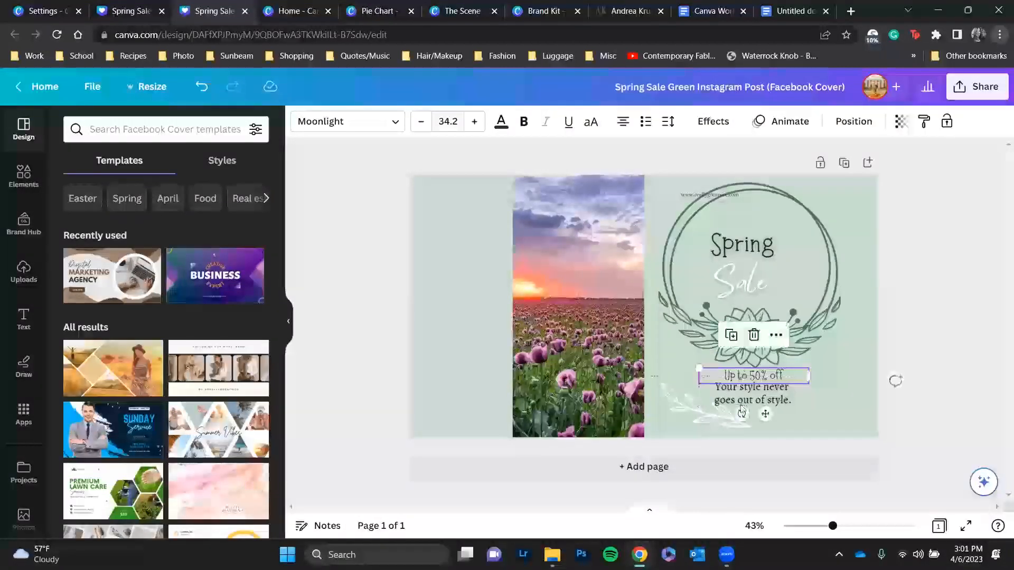
{"action": "left_click_drag", "start_coordinate": [739, 403], "coordinate": [741, 409]}
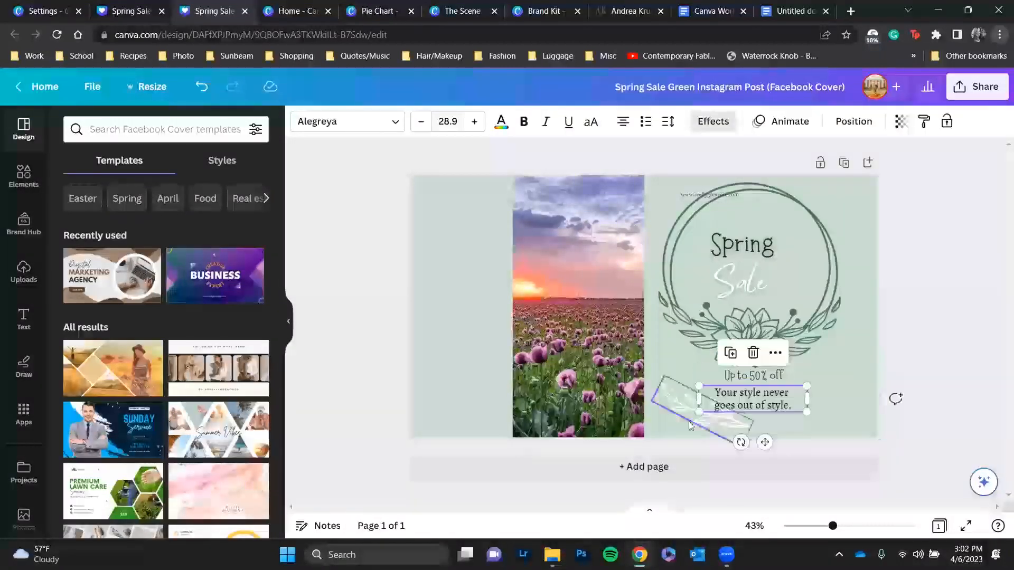
- Rotate the white leaf branch nearly upright and place it in the cover's lower right corner, beside the slogan
{"action": "left_click", "coordinate": [668, 416]}
{"action": "left_click_drag", "start_coordinate": [659, 389], "coordinate": [658, 367]}
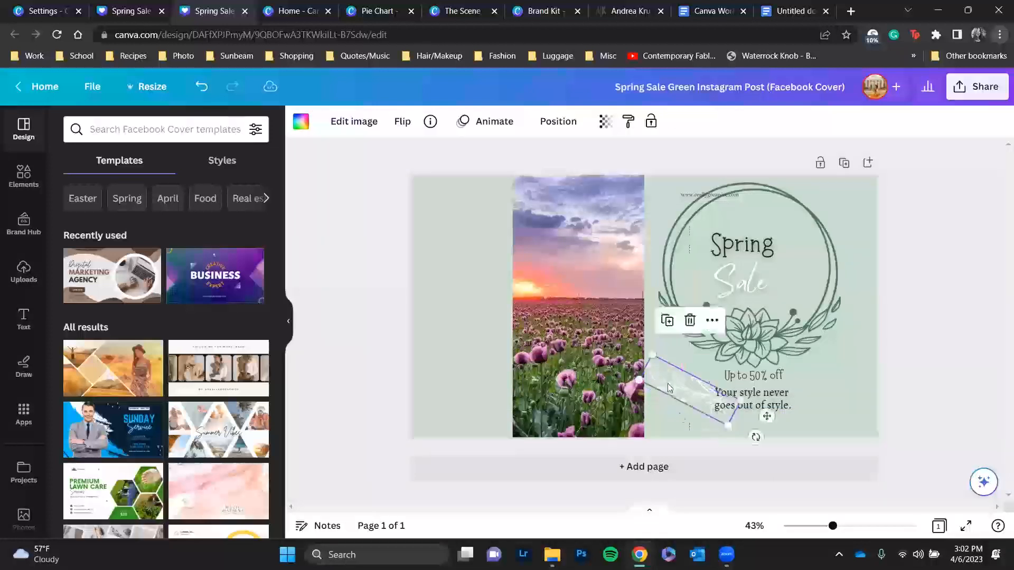
{"action": "left_click_drag", "start_coordinate": [754, 437], "coordinate": [643, 456]}
{"action": "left_click_drag", "start_coordinate": [738, 403], "coordinate": [835, 372]}
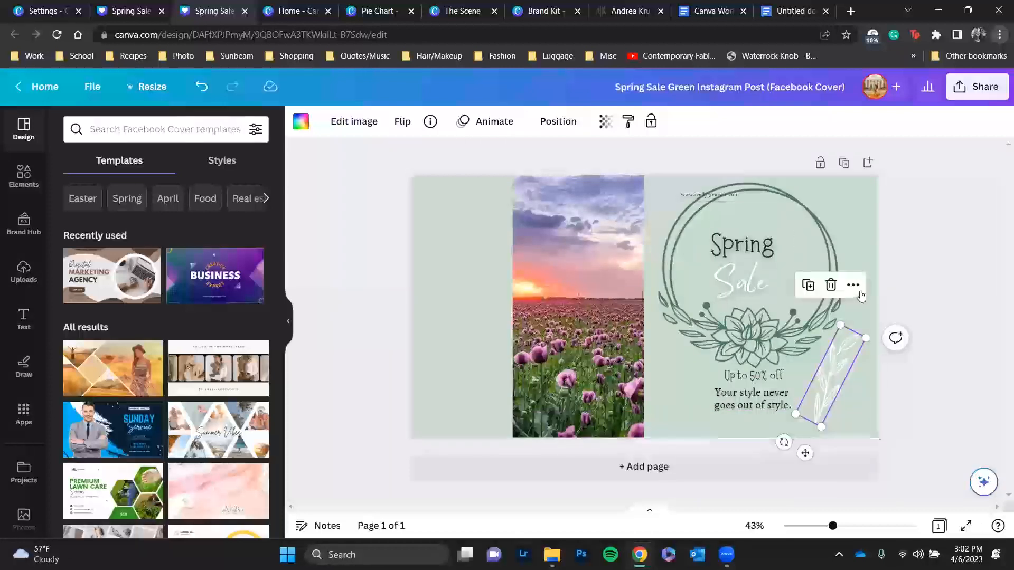
- Flip the floral wreath vertically so its large flower sits above the circle
{"action": "left_click", "coordinate": [796, 339]}
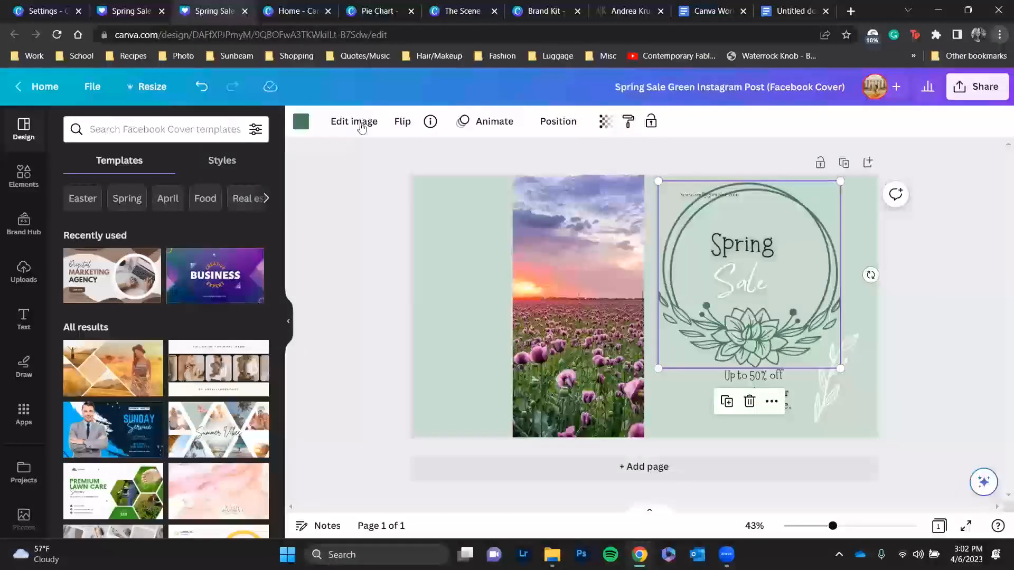
{"action": "left_click", "coordinate": [411, 129]}
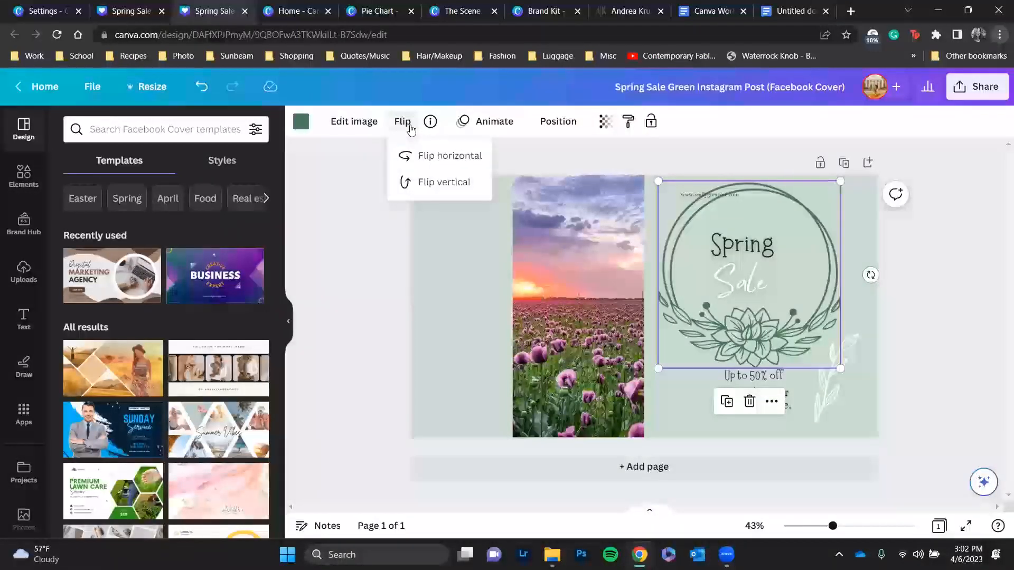
{"action": "left_click", "coordinate": [413, 186]}
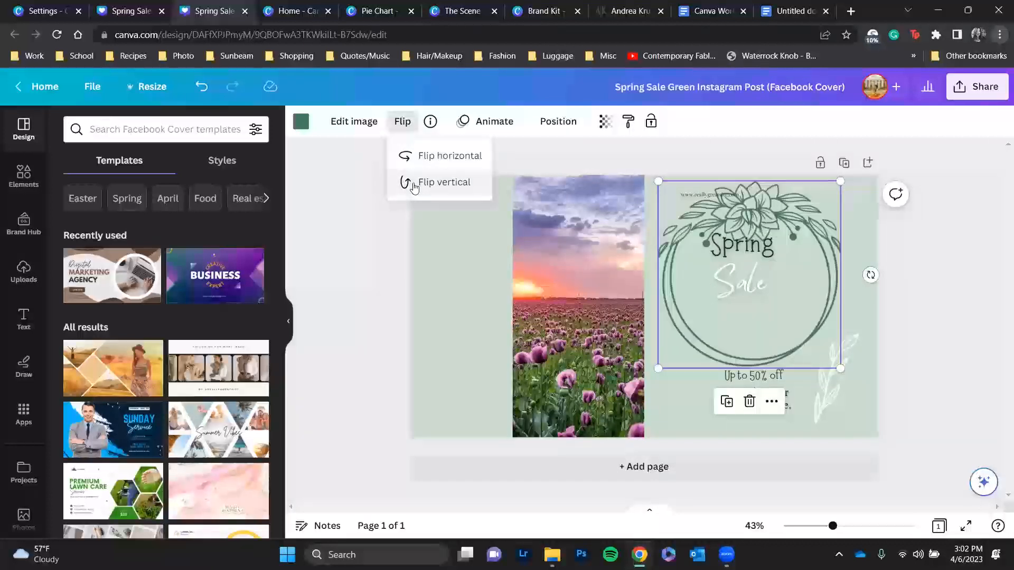
- Move the words Spring and Sale lower to fit inside the flipped wreath's circle
{"action": "left_click_drag", "start_coordinate": [736, 270], "coordinate": [739, 312]}
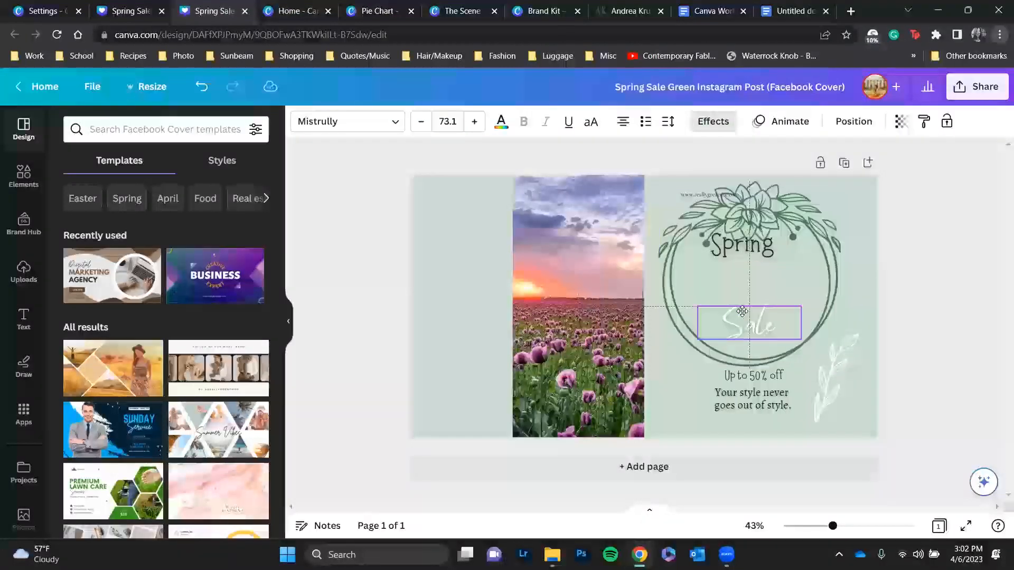
{"action": "left_click", "coordinate": [756, 240]}
{"action": "left_click_drag", "start_coordinate": [755, 240], "coordinate": [762, 266]}
{"action": "left_click", "coordinate": [760, 325]}
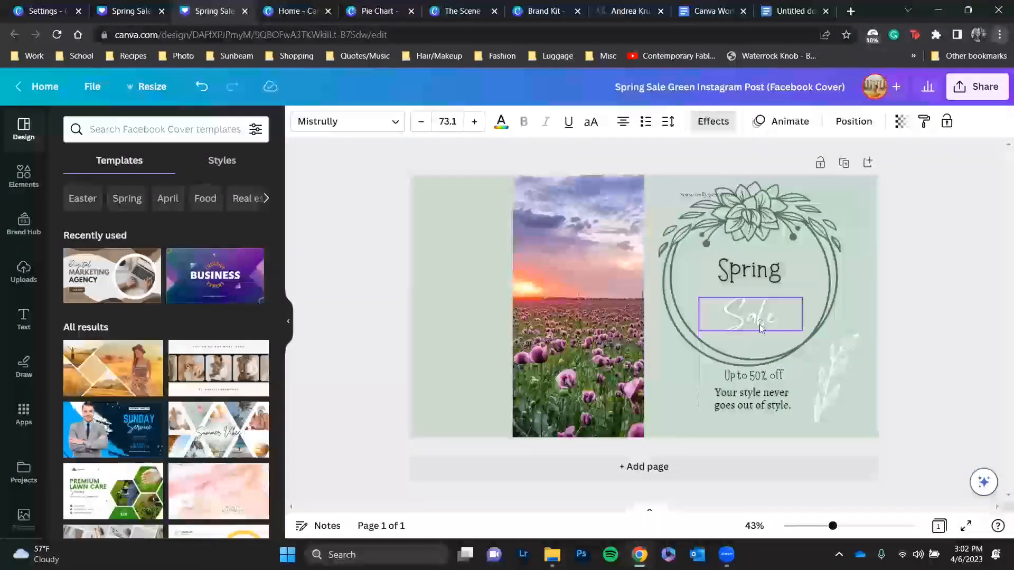
- Shift the poppy field photo rightward within its frame to centre the sun, and move the frame further left on the cover
{"action": "double_click", "coordinate": [546, 306]}
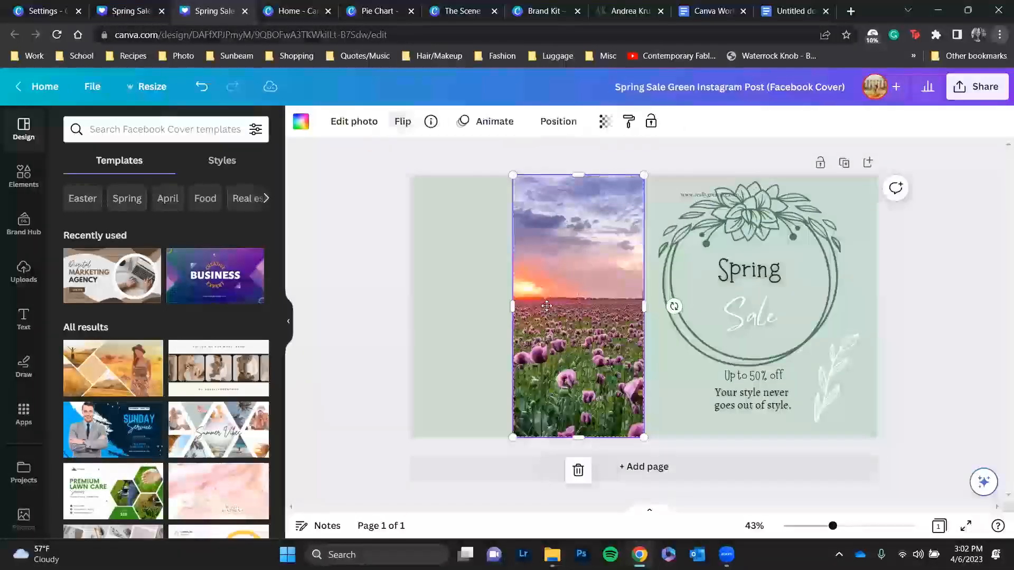
{"action": "left_click_drag", "start_coordinate": [547, 306], "coordinate": [662, 334]}
{"action": "left_click", "coordinate": [994, 373]}
{"action": "left_click_drag", "start_coordinate": [594, 359], "coordinate": [554, 359]}
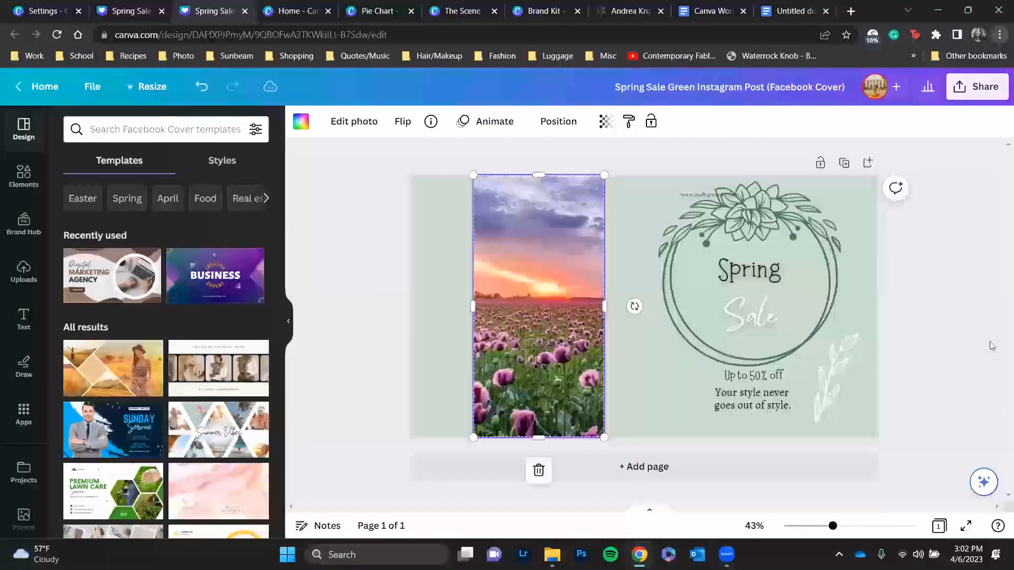
{"action": "left_click", "coordinate": [938, 320]}
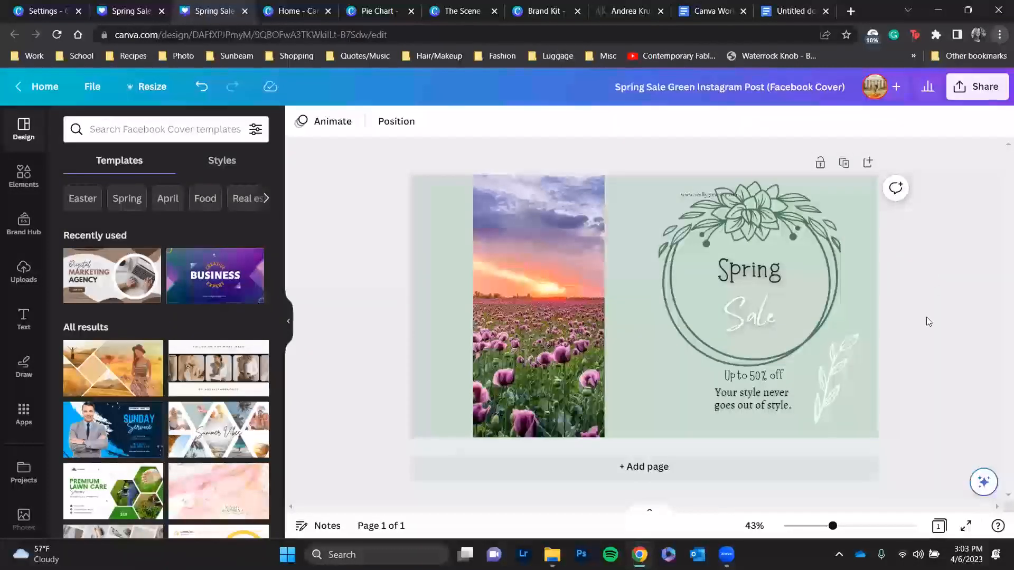
- Add a blank page after the cover page and delete it again
{"action": "left_click", "coordinate": [659, 472]}
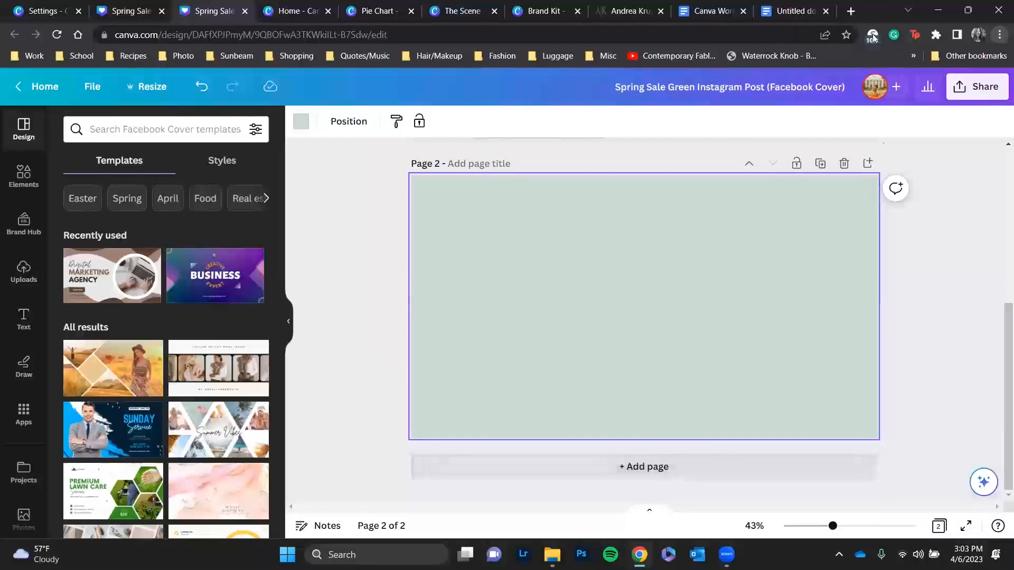
{"action": "left_click", "coordinate": [844, 164]}
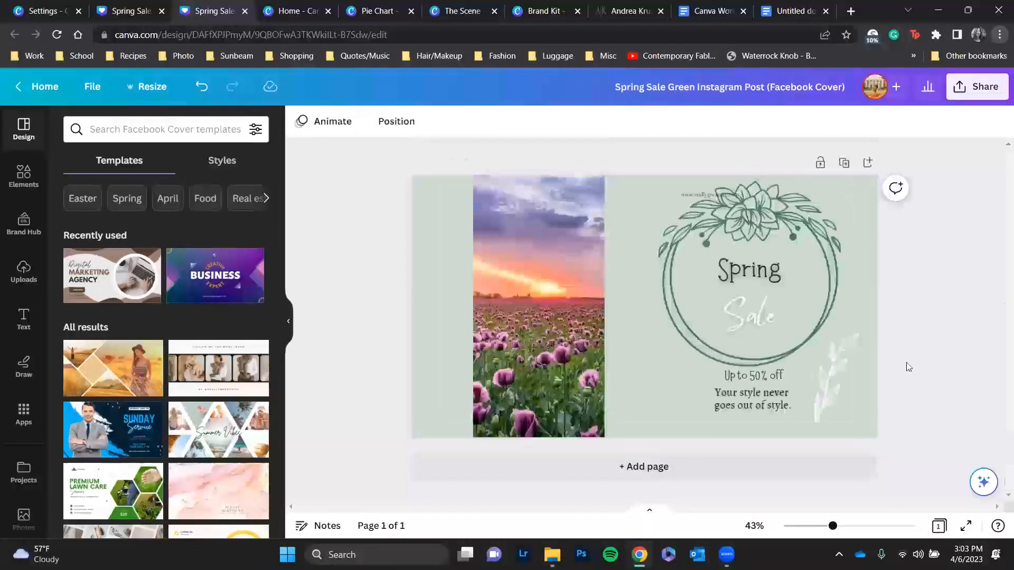
- Duplicate the cover page, set the copy's background to the light mauve from the photo colors, and compare both pages
{"action": "left_click", "coordinate": [856, 219]}
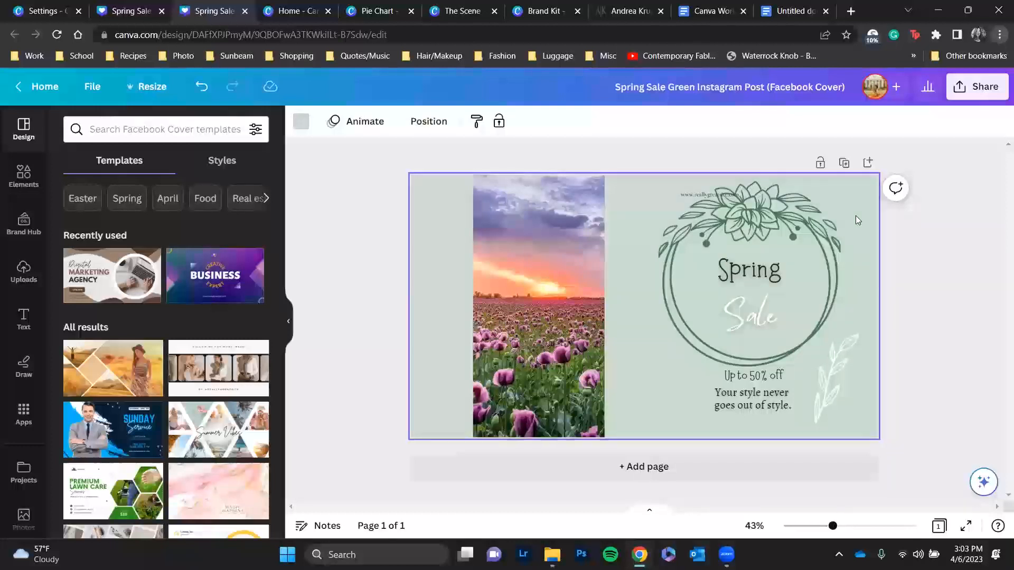
{"action": "left_click", "coordinate": [841, 165]}
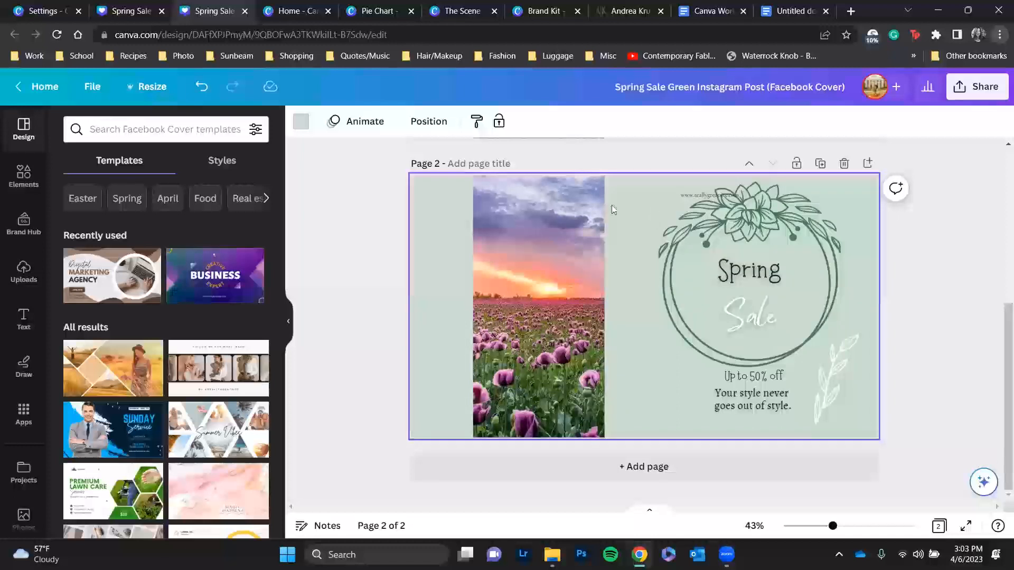
{"action": "left_click", "coordinate": [302, 123]}
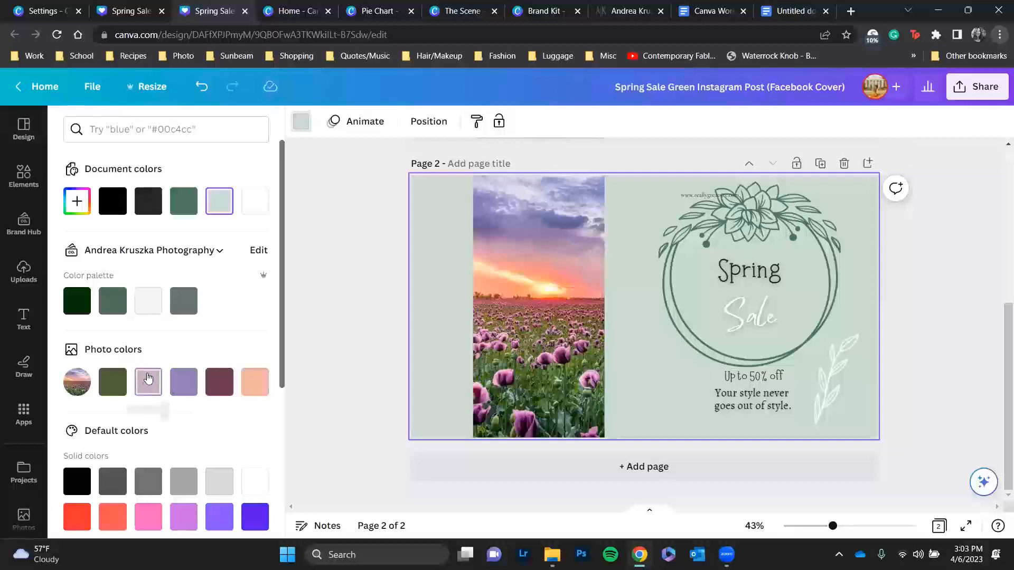
{"action": "left_click", "coordinate": [149, 380]}
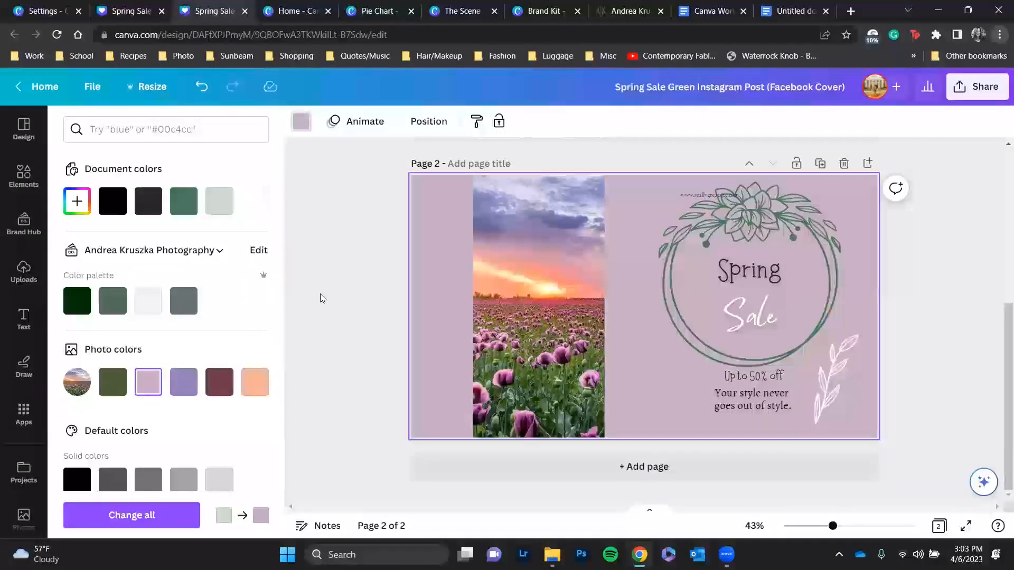
{"action": "scroll", "coordinate": [320, 293], "scroll_direction": "up", "scroll_amount": 5}
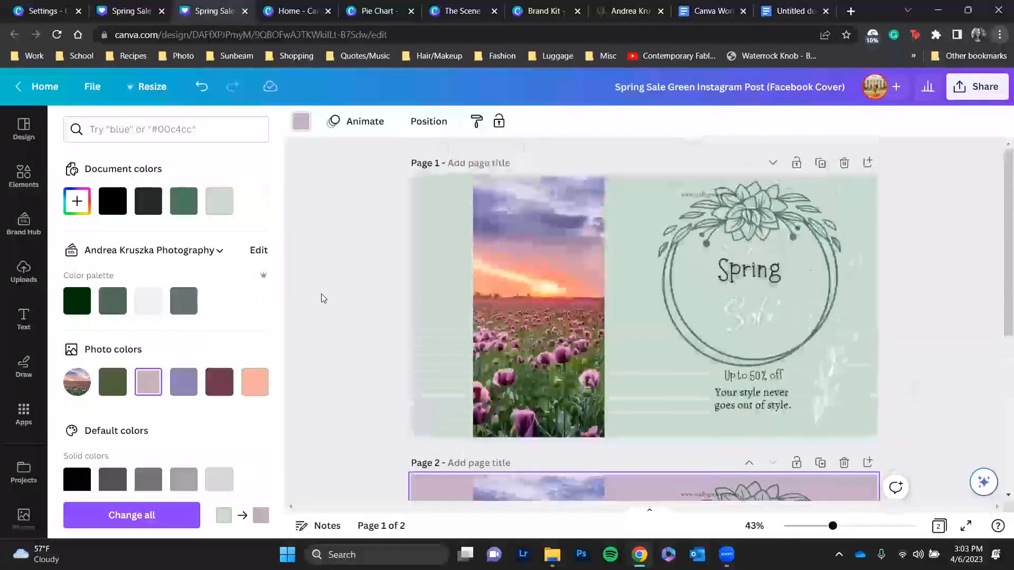
{"action": "scroll", "coordinate": [321, 293], "scroll_direction": "down", "scroll_amount": 5}
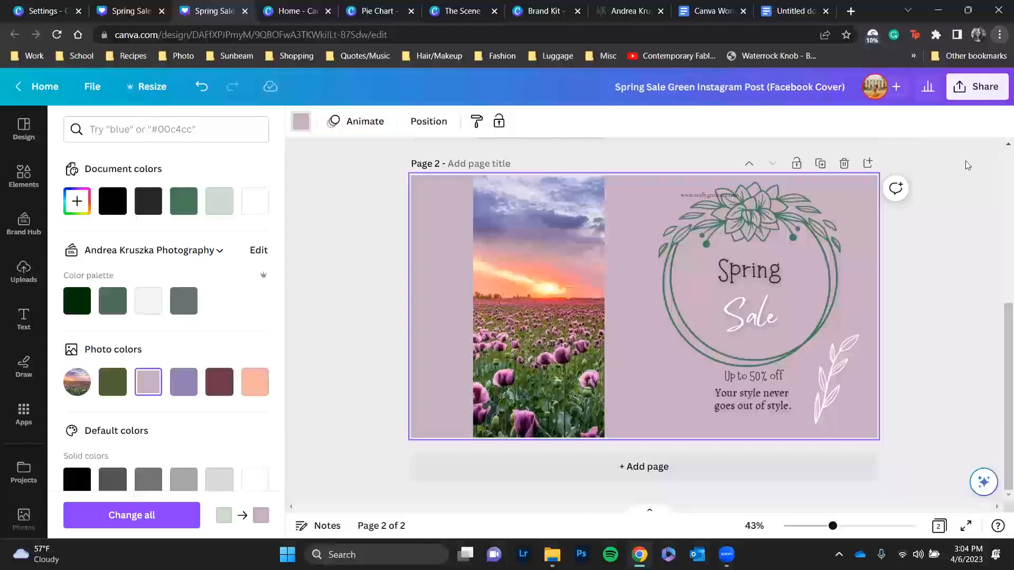
- Open the design's download settings, set the file type to PDF Print, and enable crop marks and bleed without flattening the PDF
{"action": "left_click", "coordinate": [978, 98]}
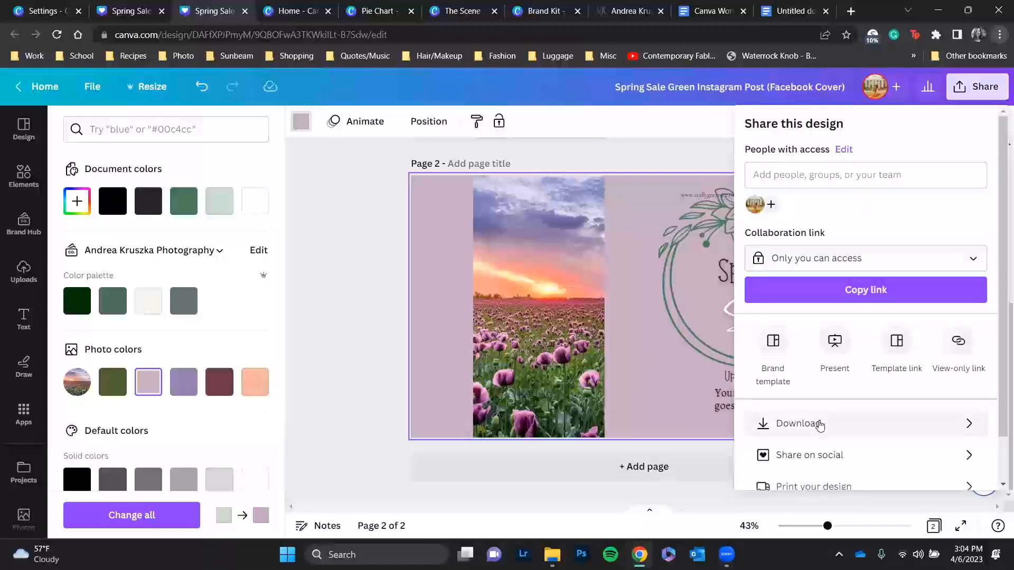
{"action": "scroll", "coordinate": [819, 424], "scroll_direction": "down", "scroll_amount": 1}
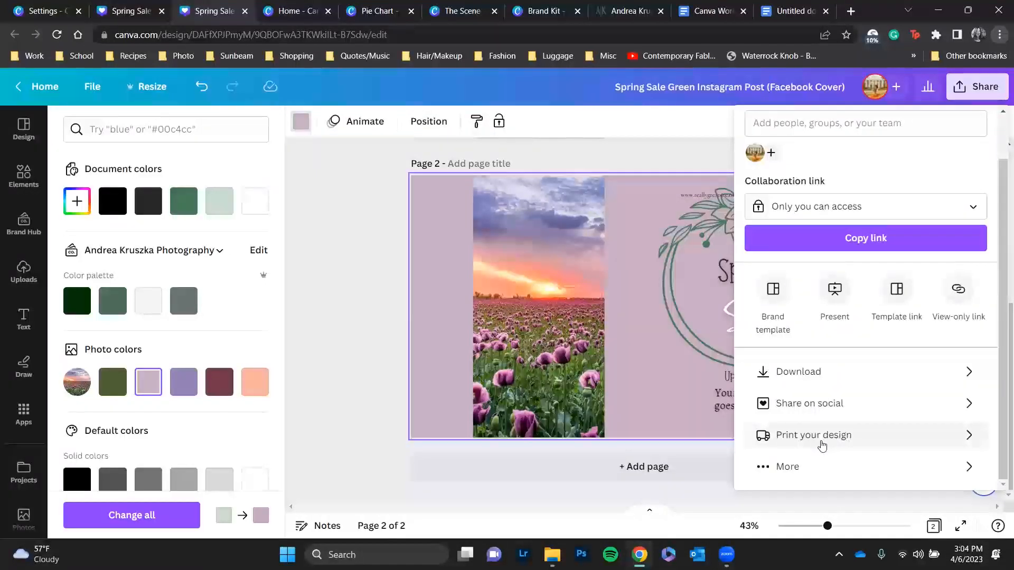
{"action": "left_click", "coordinate": [819, 372]}
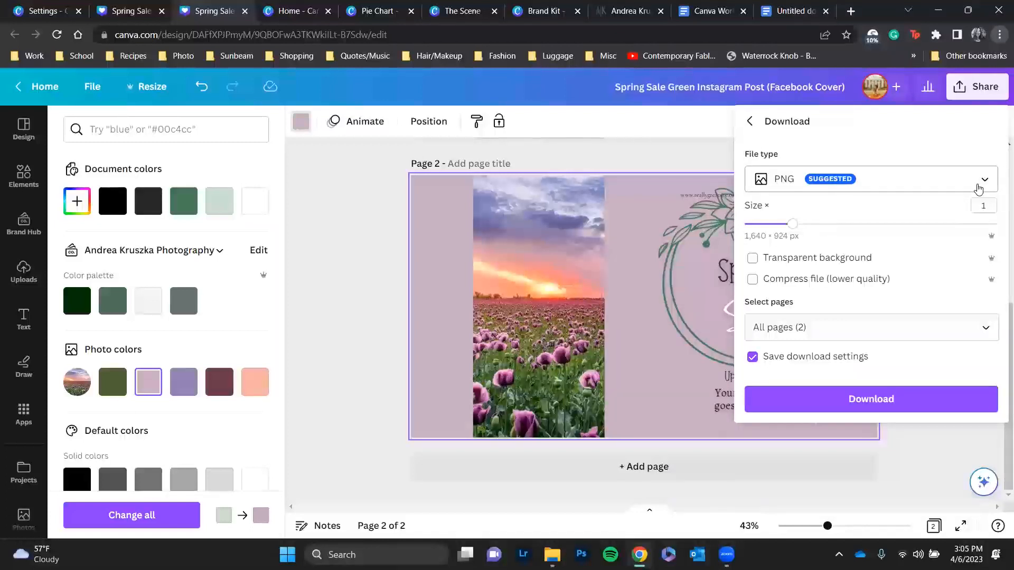
{"action": "left_click", "coordinate": [978, 183]}
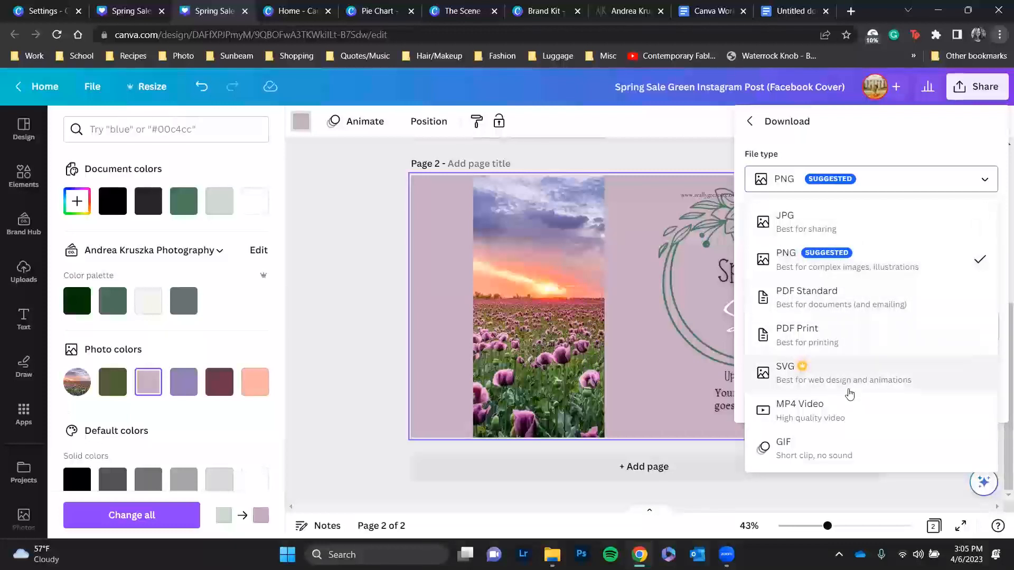
{"action": "left_click", "coordinate": [838, 343]}
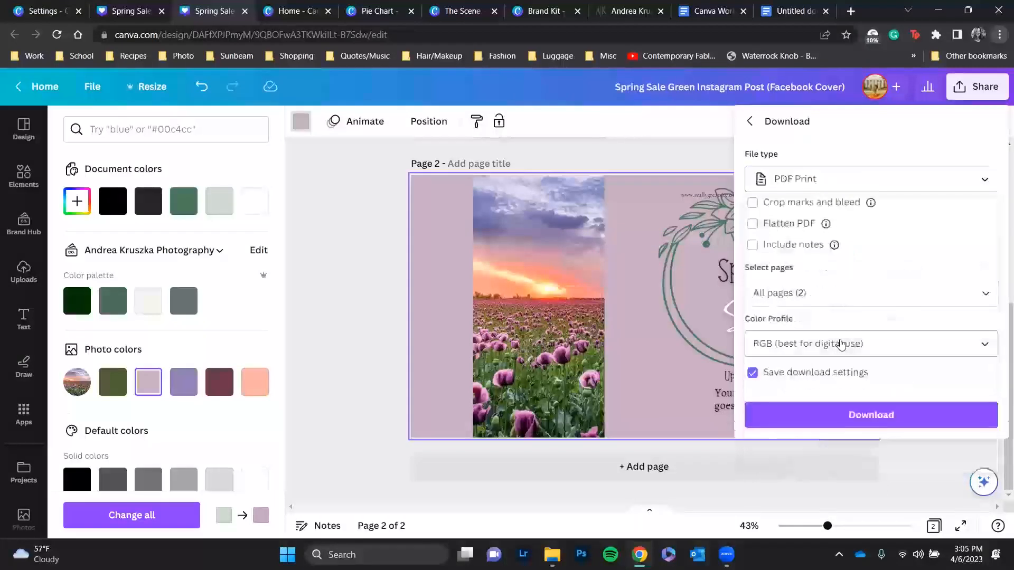
{"action": "left_click", "coordinate": [753, 206]}
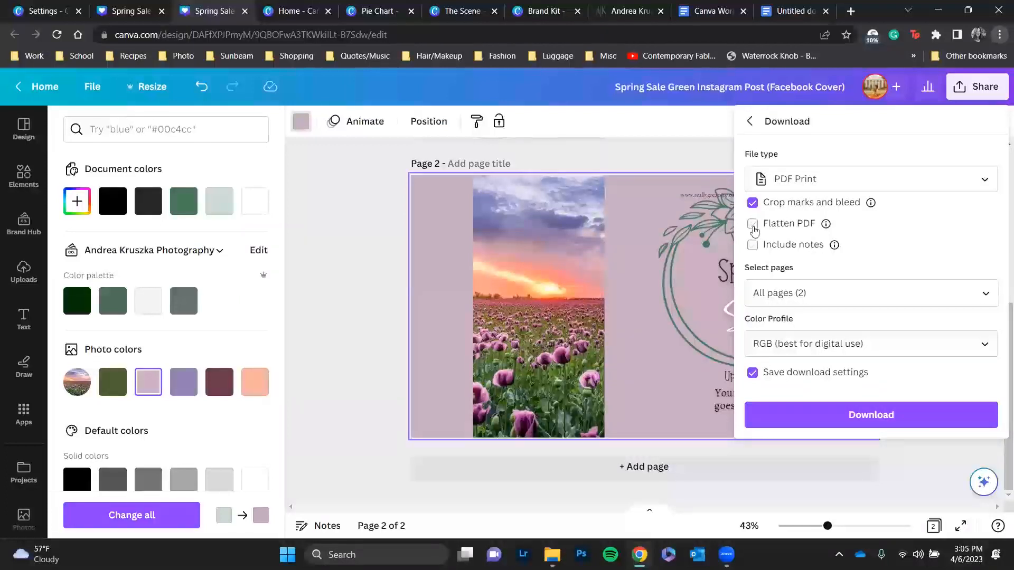
{"action": "left_click", "coordinate": [753, 226]}
{"action": "left_click", "coordinate": [753, 226]}
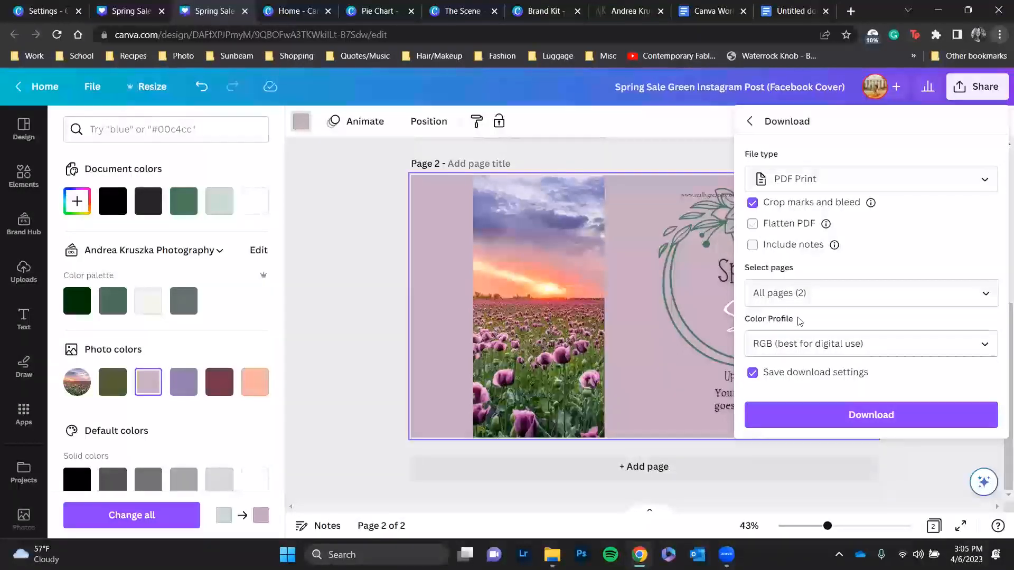
- Limit the download to Page 1 by clearing the all-pages selection and choosing only that page
{"action": "left_click", "coordinate": [985, 293]}
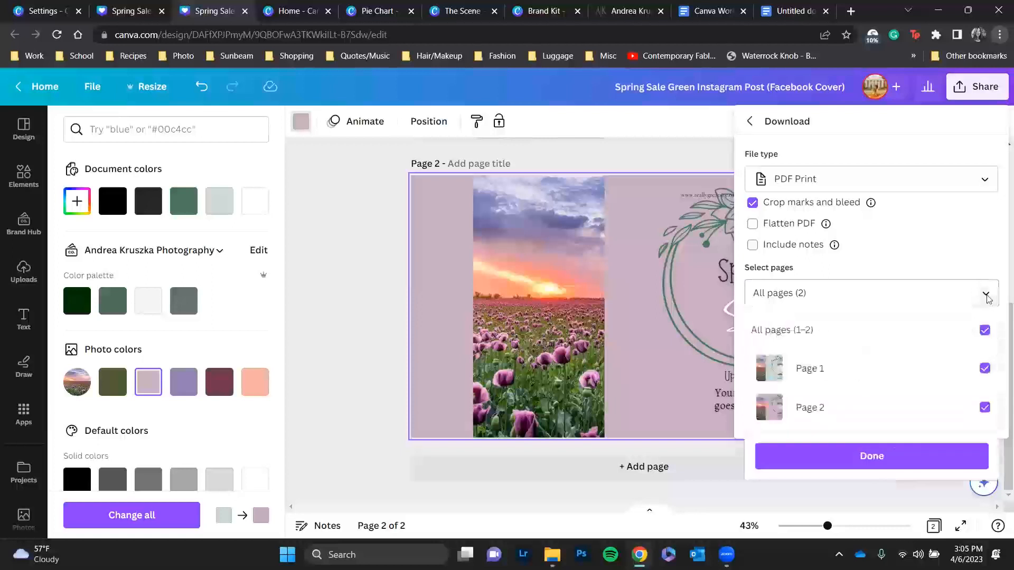
{"action": "left_click", "coordinate": [984, 331]}
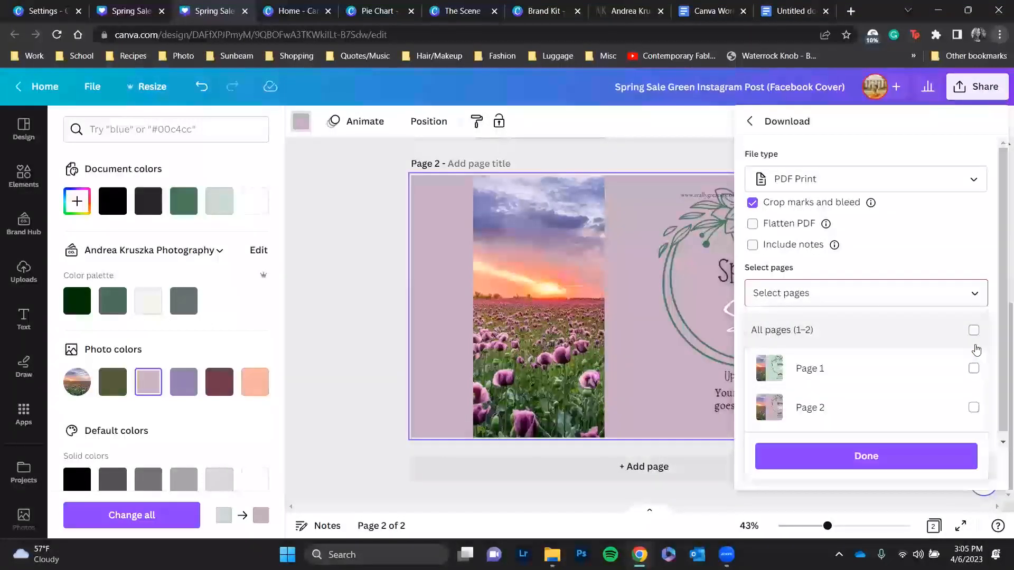
{"action": "left_click", "coordinate": [969, 303]}
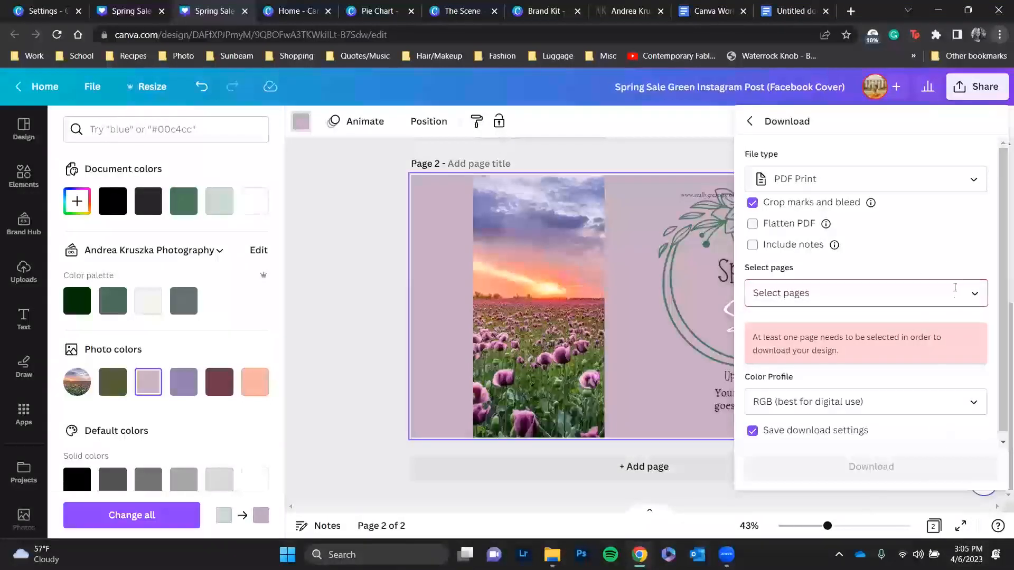
{"action": "left_click", "coordinate": [976, 294]}
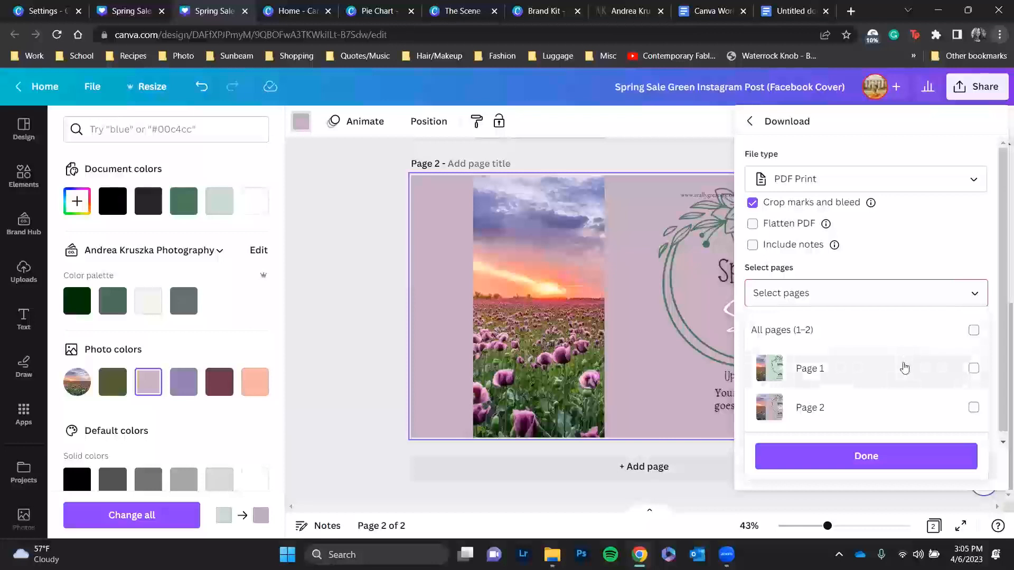
{"action": "left_click", "coordinate": [973, 369]}
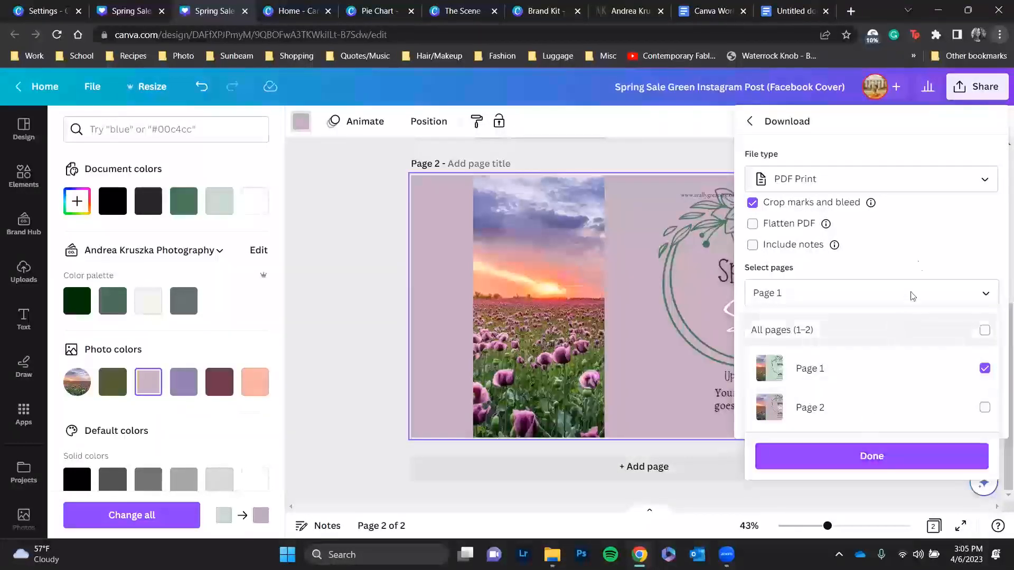
{"action": "left_click", "coordinate": [979, 295]}
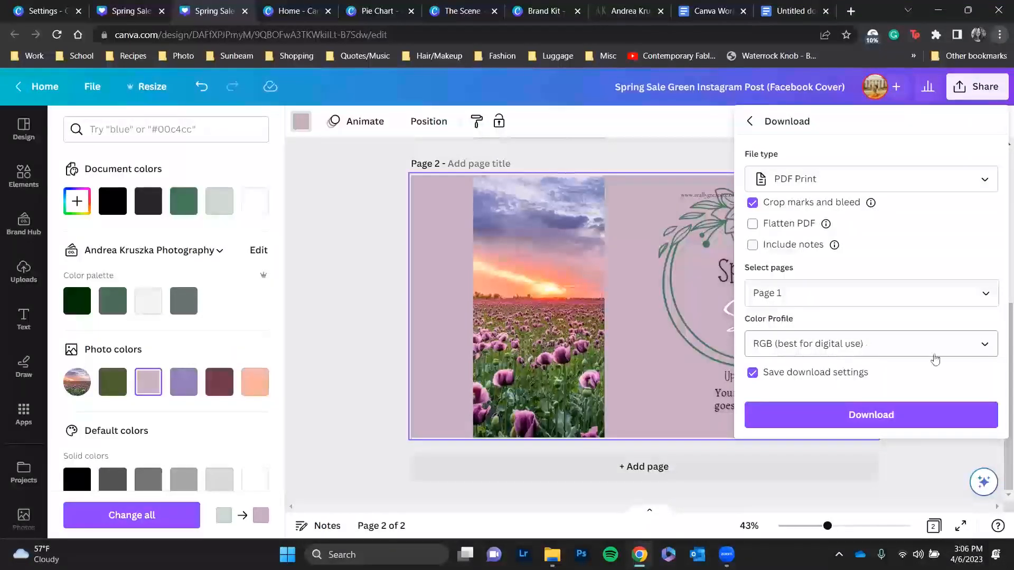
- Set the color profile to CMYK, turn off saving the download settings, and close the download options without downloading
{"action": "left_click", "coordinate": [986, 349]}
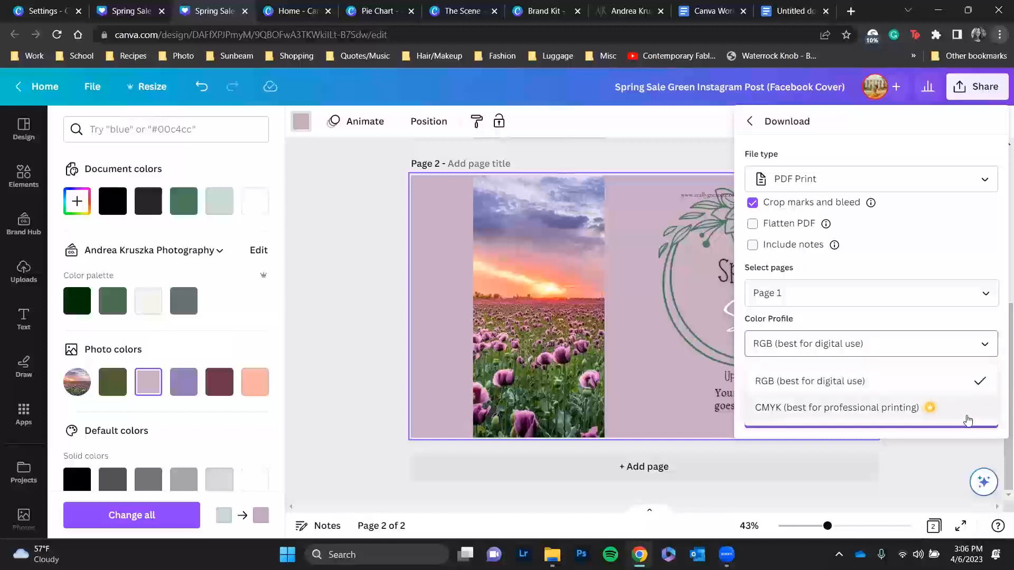
{"action": "left_click", "coordinate": [869, 416]}
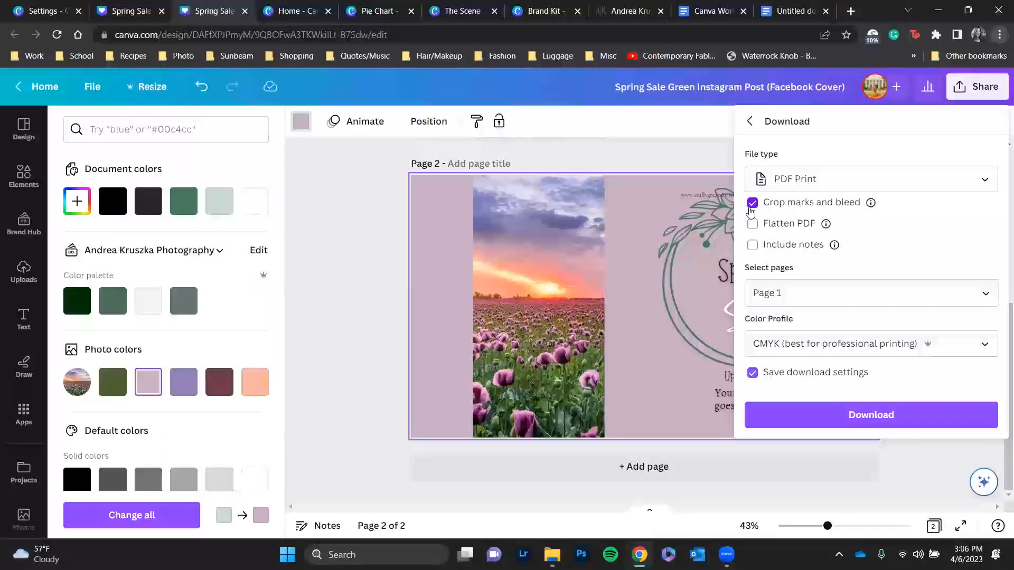
{"action": "left_click", "coordinate": [752, 373]}
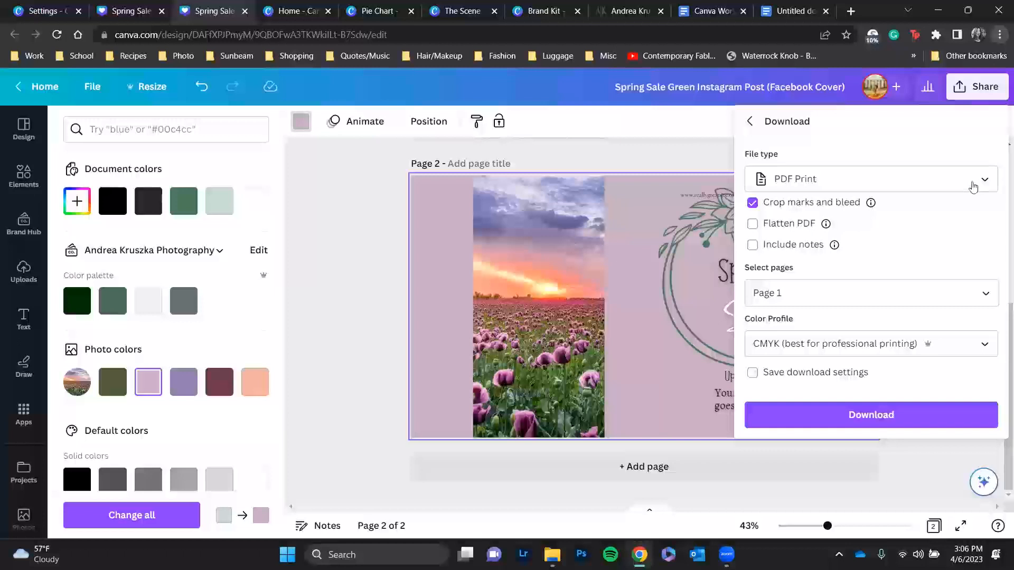
{"action": "left_click", "coordinate": [677, 154]}
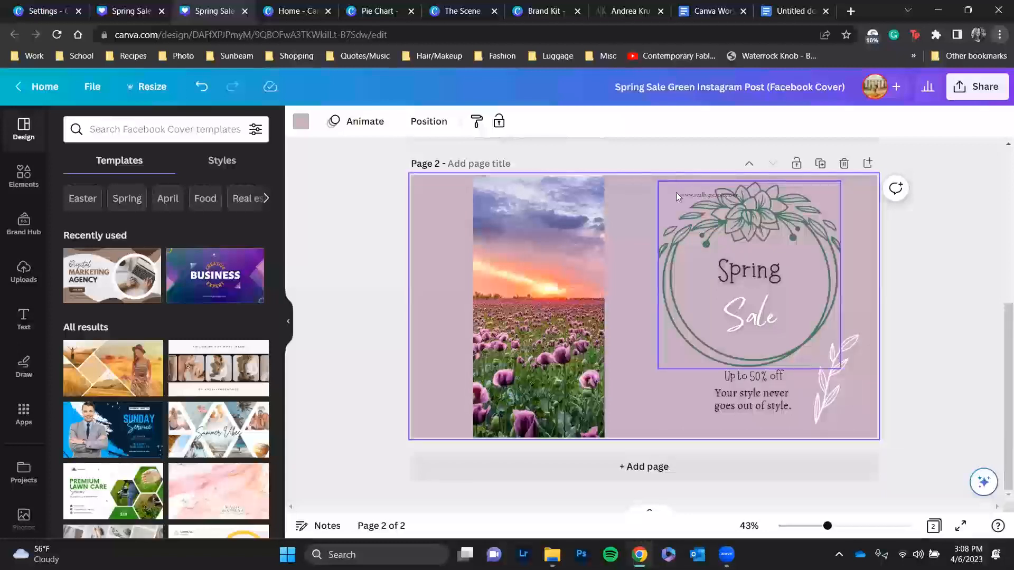
{"action": "left_click", "coordinate": [959, 88]}
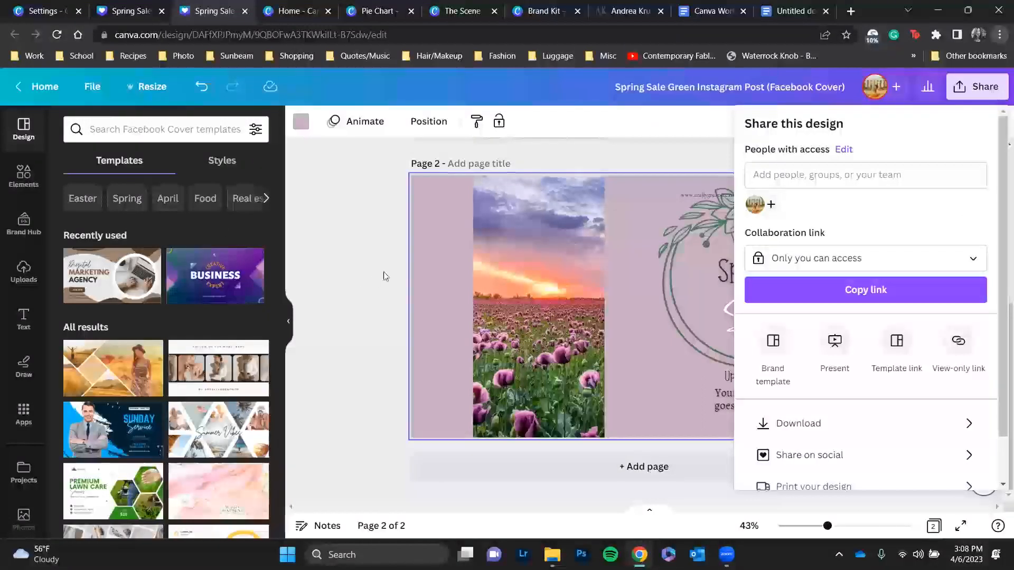
{"action": "left_click", "coordinate": [338, 206]}
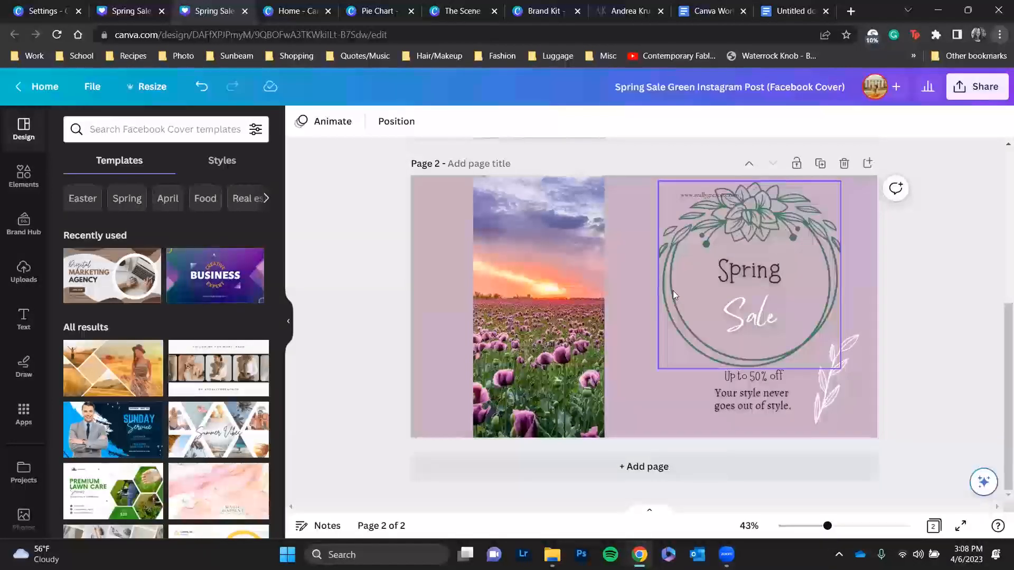
{"action": "left_click", "coordinate": [532, 308]}
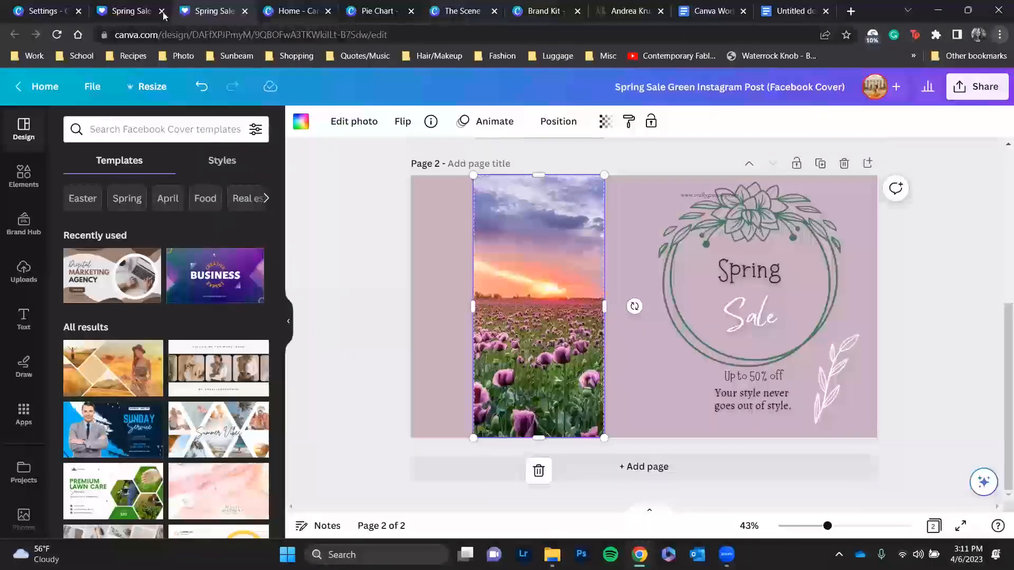
- Go from the Pie Chart design to the home page, open the Watch the event feature, and look through its page
{"action": "left_click", "coordinate": [377, 10]}
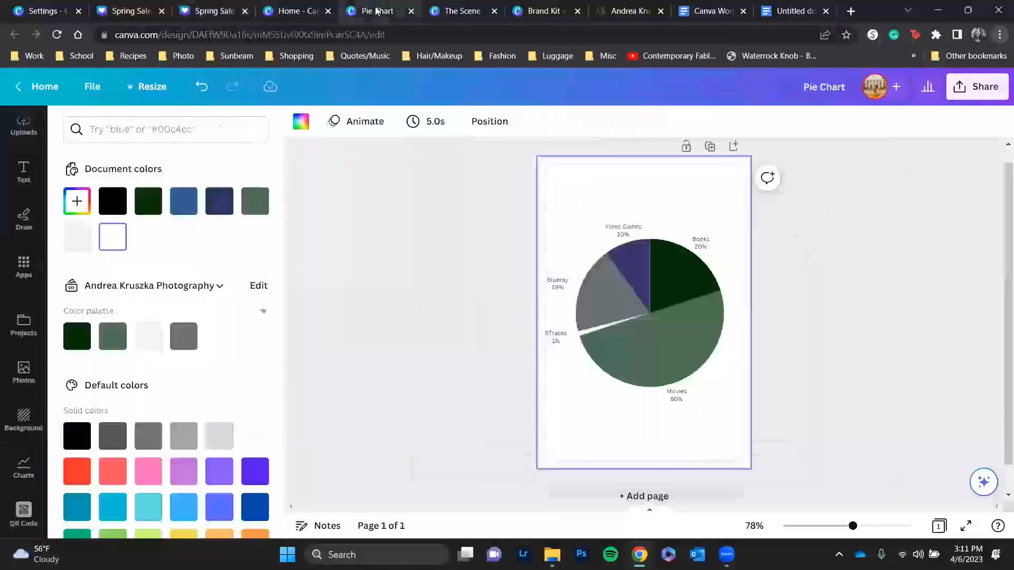
{"action": "left_click", "coordinate": [19, 87]}
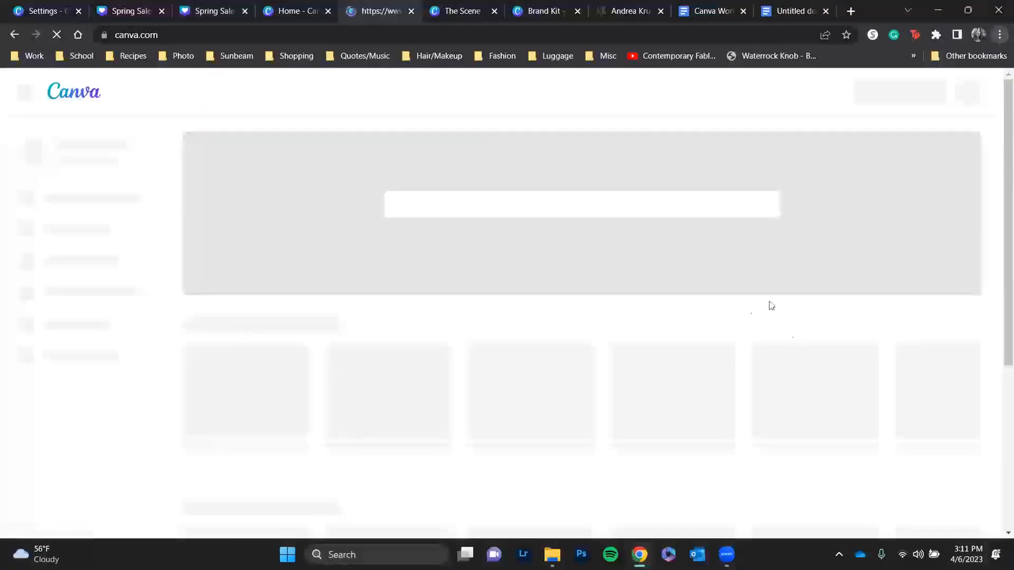
{"action": "scroll", "coordinate": [514, 380], "scroll_direction": "down", "scroll_amount": 4}
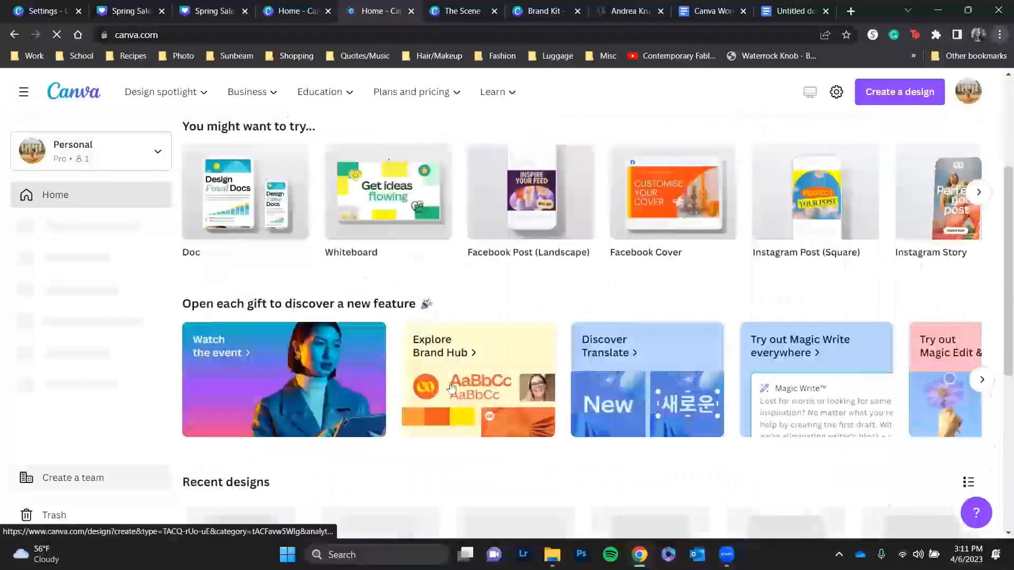
{"action": "left_click", "coordinate": [316, 385]}
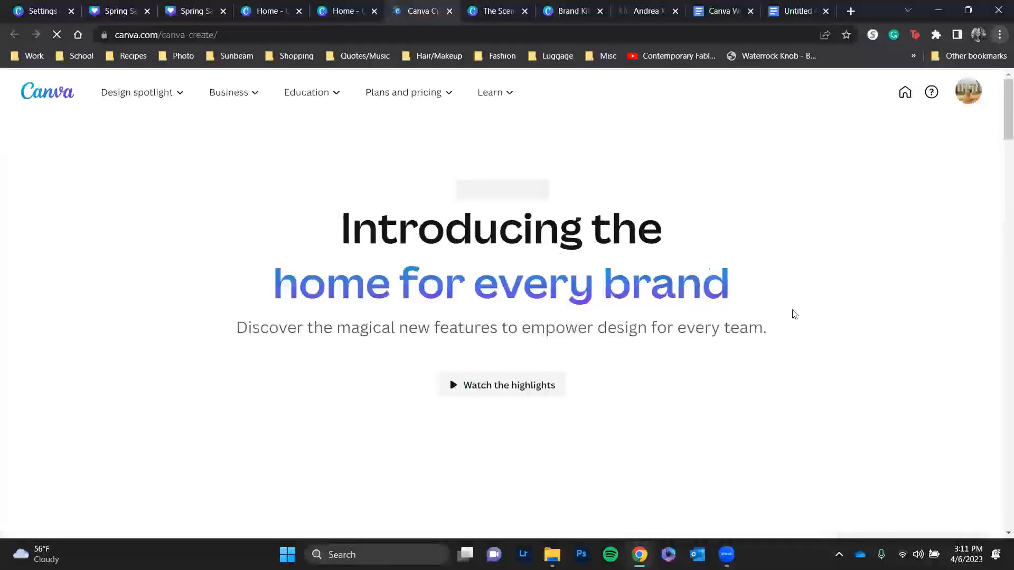
{"action": "scroll", "coordinate": [792, 312], "scroll_direction": "down", "scroll_amount": 4}
{"action": "scroll", "coordinate": [792, 314], "scroll_direction": "down", "scroll_amount": 2}
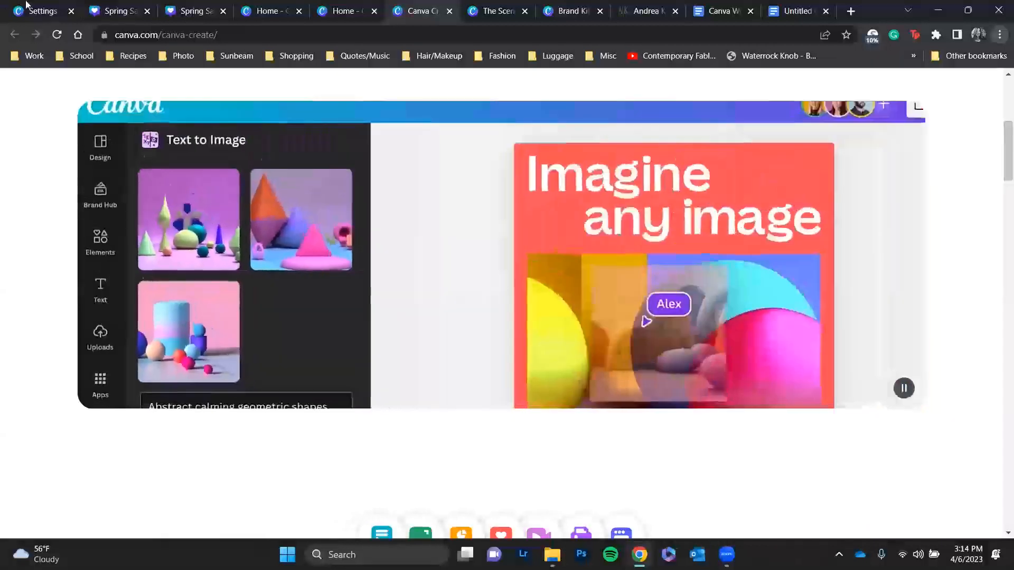
- Return from the account settings to the home page, dismiss the shopping offer, and open the photography brand kit in Brand Hub
{"action": "left_click", "coordinate": [41, 6]}
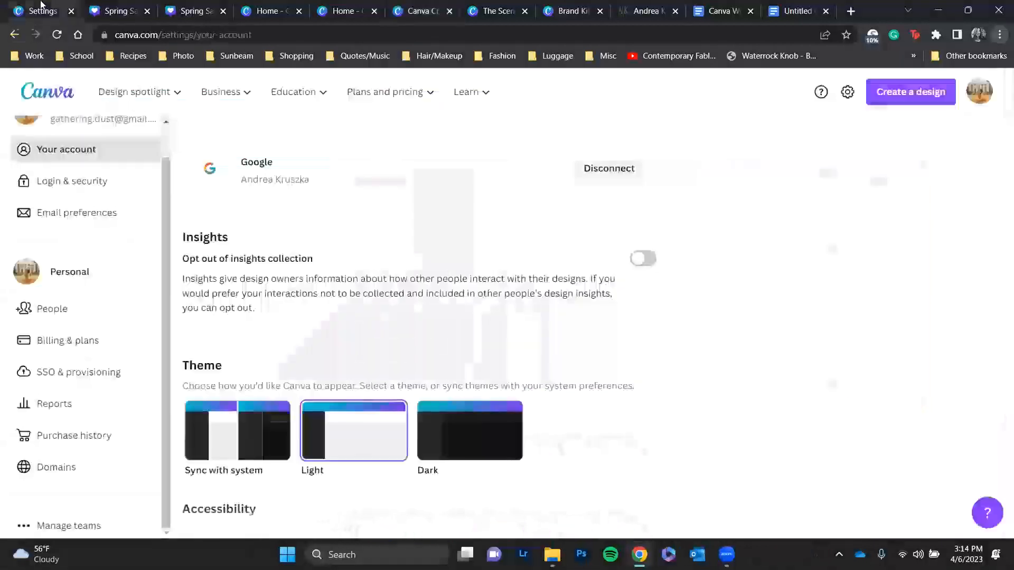
{"action": "left_click", "coordinate": [63, 95]}
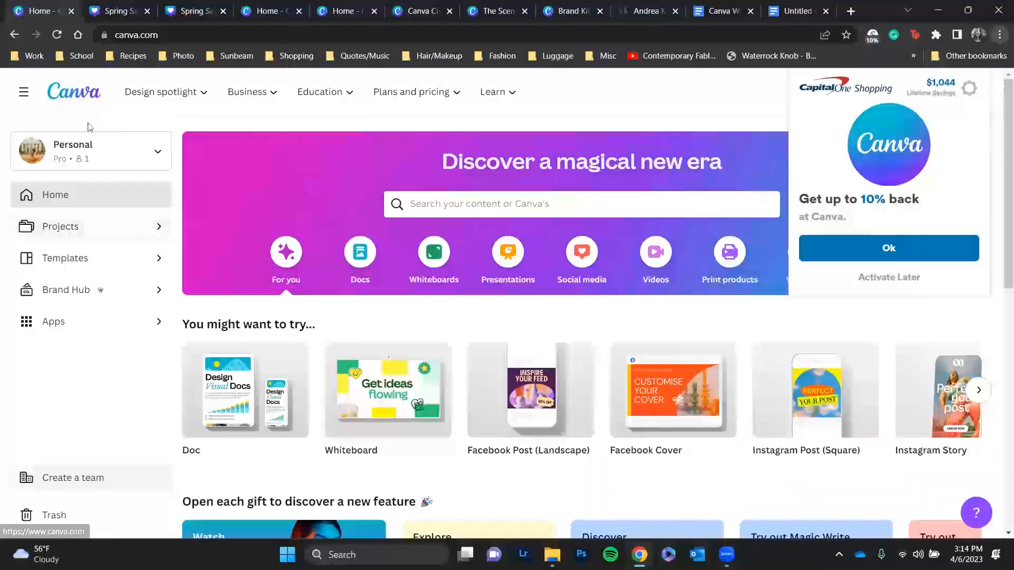
{"action": "left_click", "coordinate": [880, 277]}
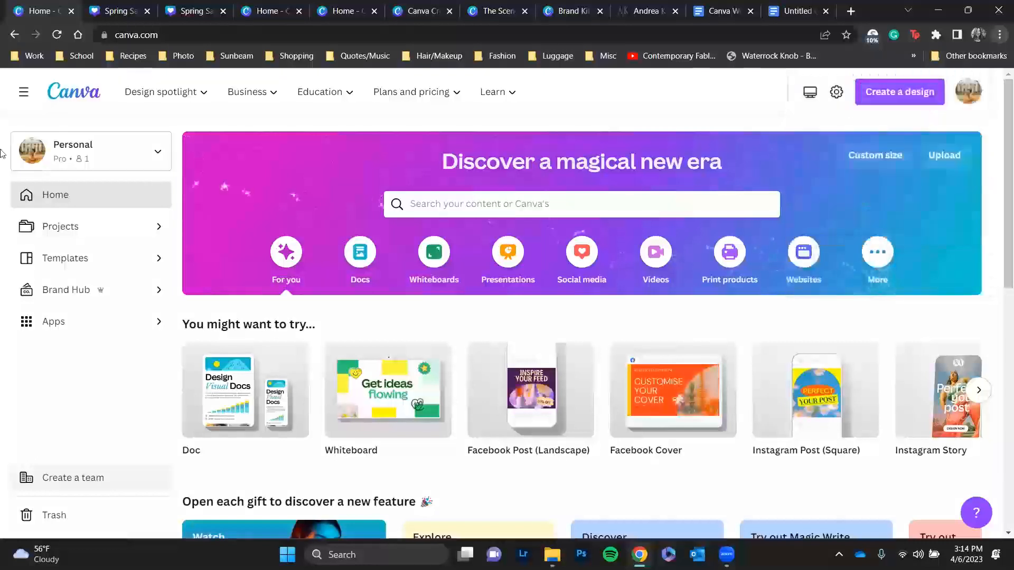
{"action": "left_click", "coordinate": [67, 295]}
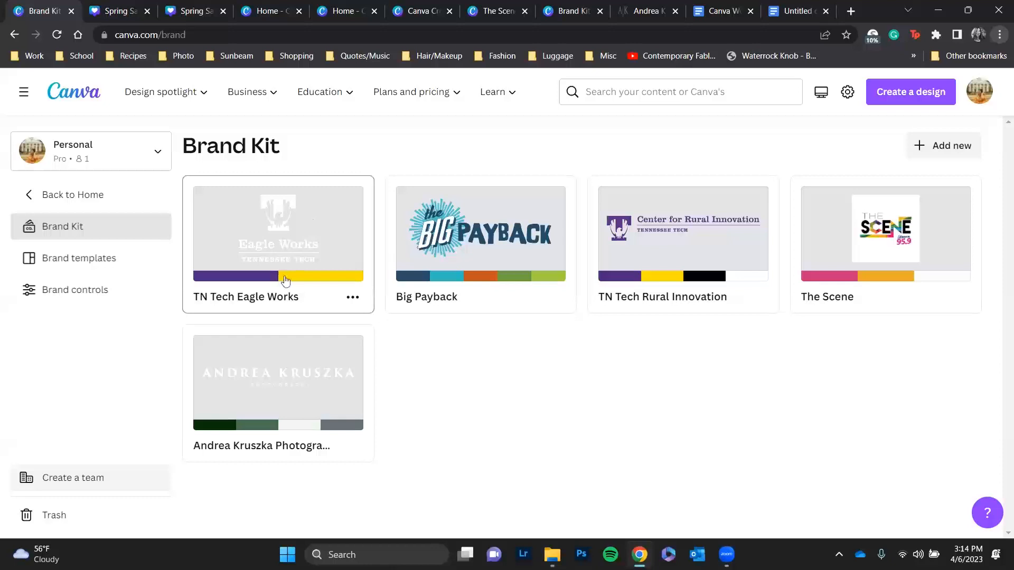
{"action": "left_click", "coordinate": [250, 393]}
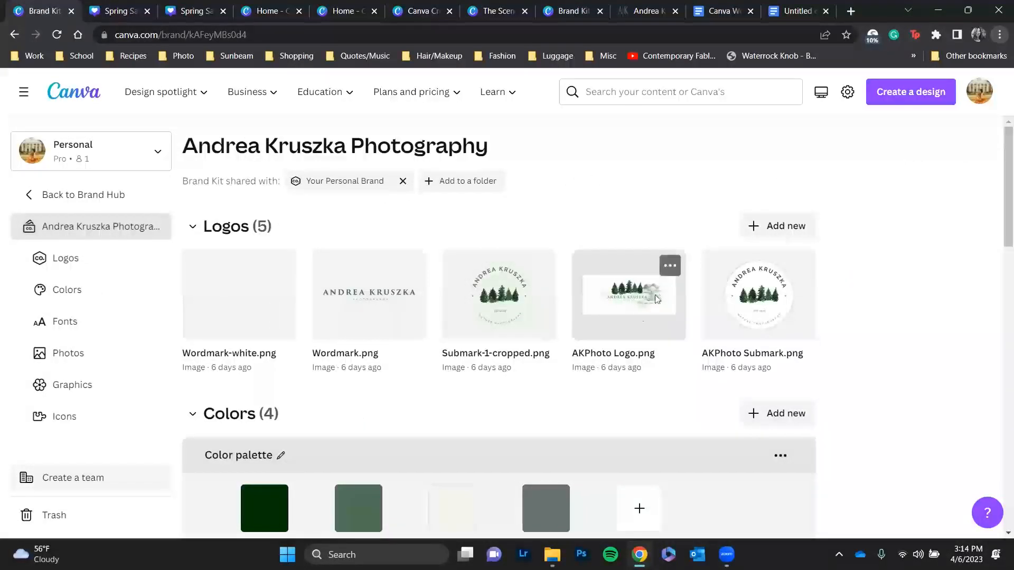
- Examine the brand kit's logos and color palette, the options for AKPhoto Logo.png, and the choices for adding new logos
{"action": "scroll", "coordinate": [631, 311], "scroll_direction": "down", "scroll_amount": 2}
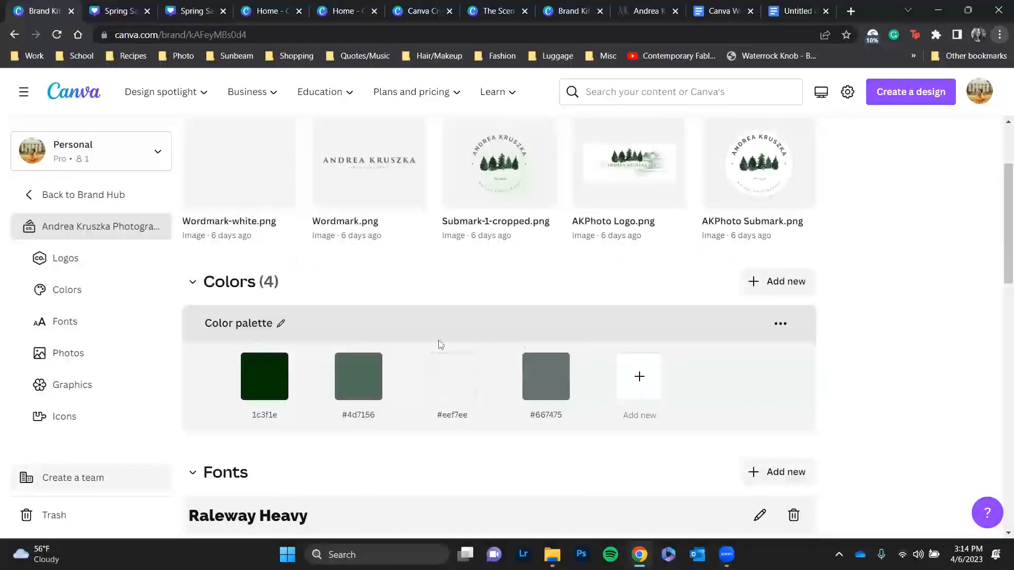
{"action": "scroll", "coordinate": [662, 340], "scroll_direction": "up", "scroll_amount": 3}
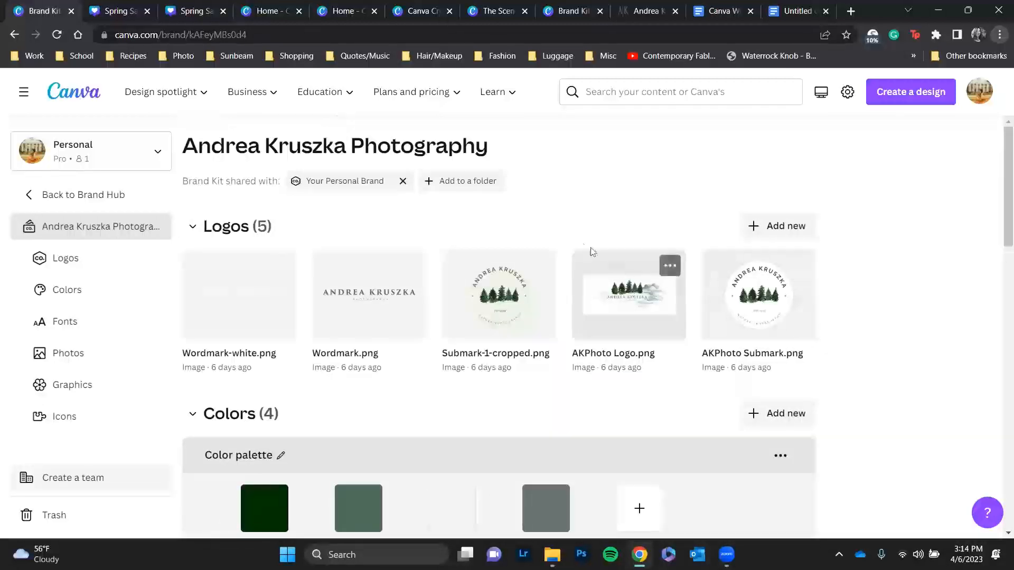
{"action": "mouse_move", "coordinate": [670, 273]}
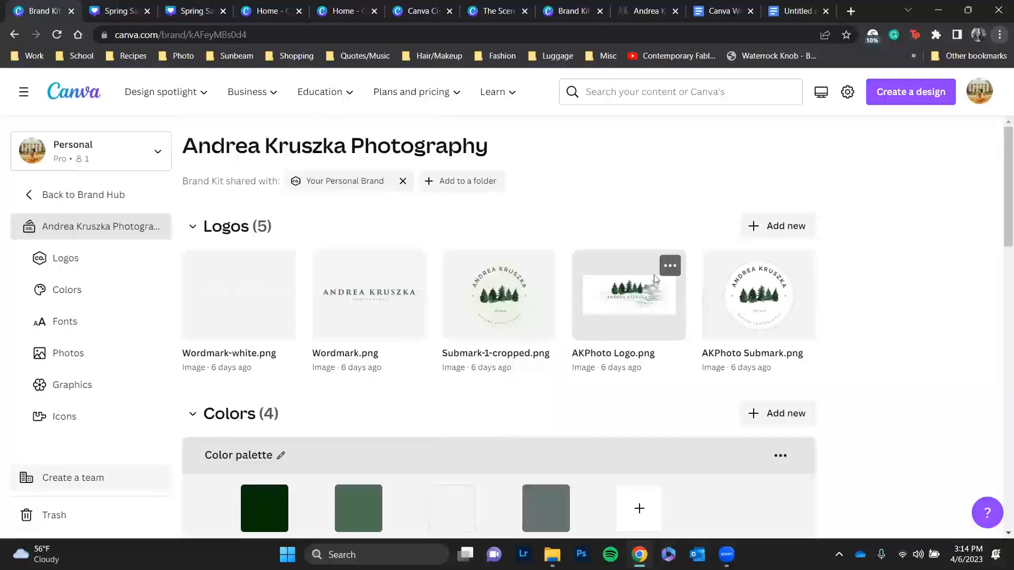
{"action": "left_click", "coordinate": [669, 267]}
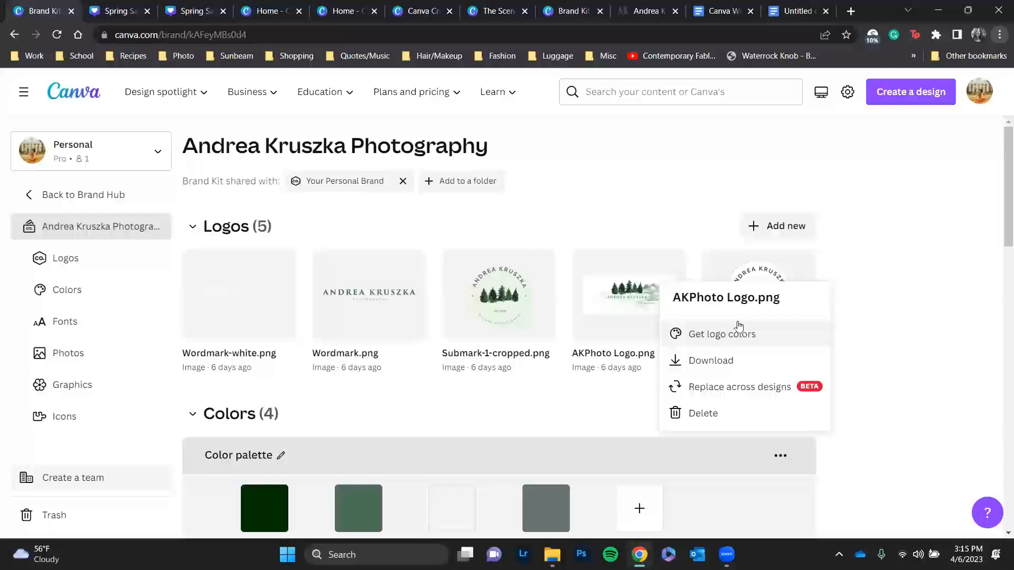
{"action": "left_click", "coordinate": [777, 230]}
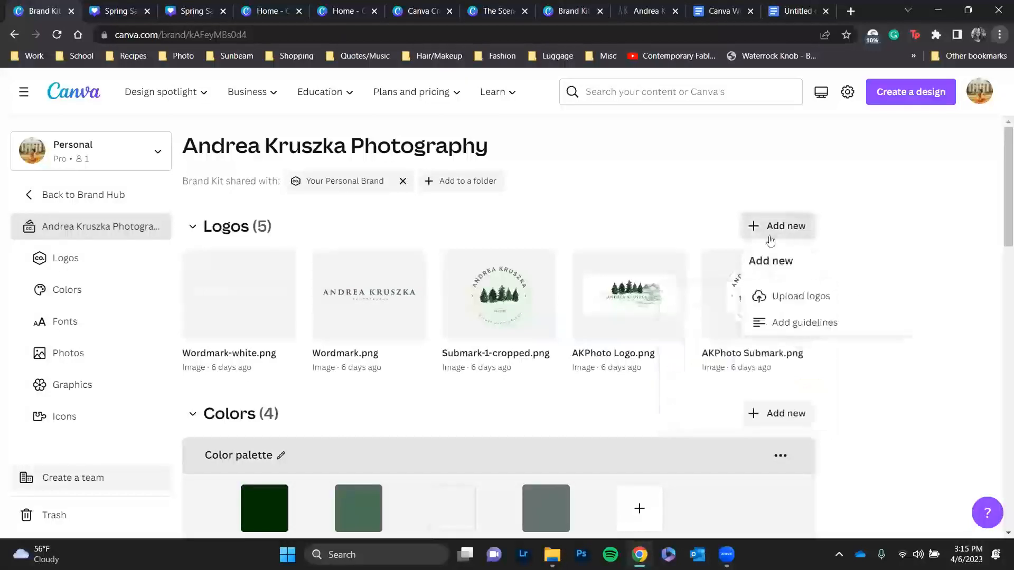
- Upload 18x24_FlowersFog.jpg to the photography brand kit as a new logo
{"action": "left_click", "coordinate": [761, 295]}
{"action": "double_click", "coordinate": [207, 129]}
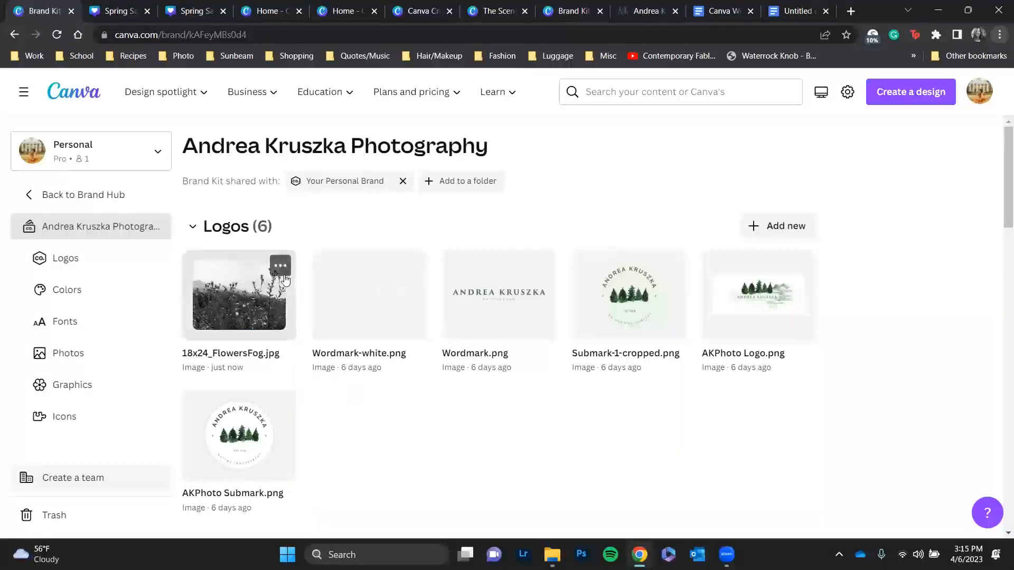
- Extract the logo colors from 18x24_FlowersFog.jpg and remove the suggested palette from the brand kit
{"action": "left_click", "coordinate": [280, 267]}
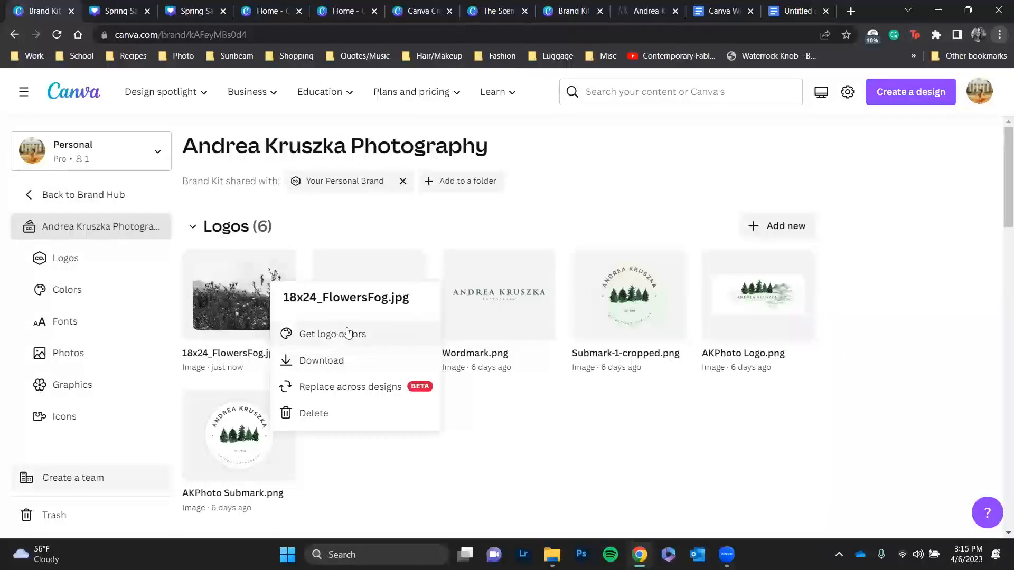
{"action": "left_click", "coordinate": [394, 342]}
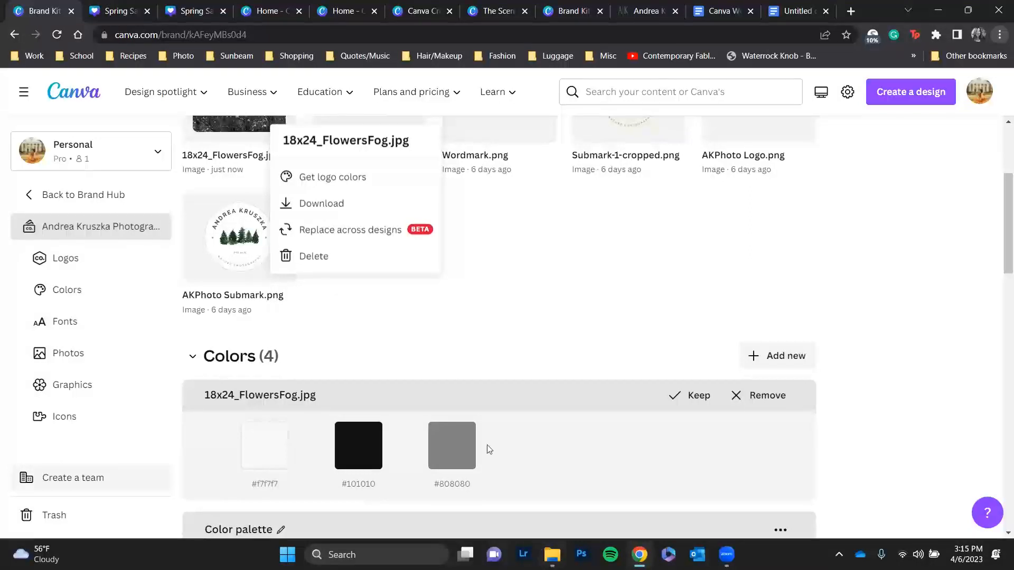
{"action": "scroll", "coordinate": [445, 423], "scroll_direction": "down", "scroll_amount": 1}
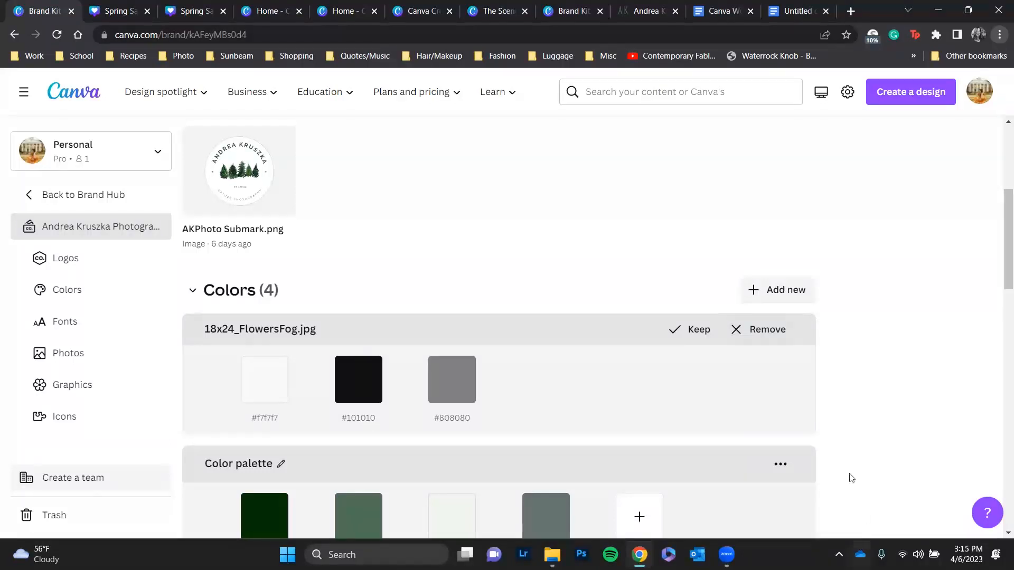
{"action": "left_click", "coordinate": [753, 330]}
- Examine the brand kit's fonts and its photos, graphics and icons sections
{"action": "scroll", "coordinate": [526, 270], "scroll_direction": "down", "scroll_amount": 4}
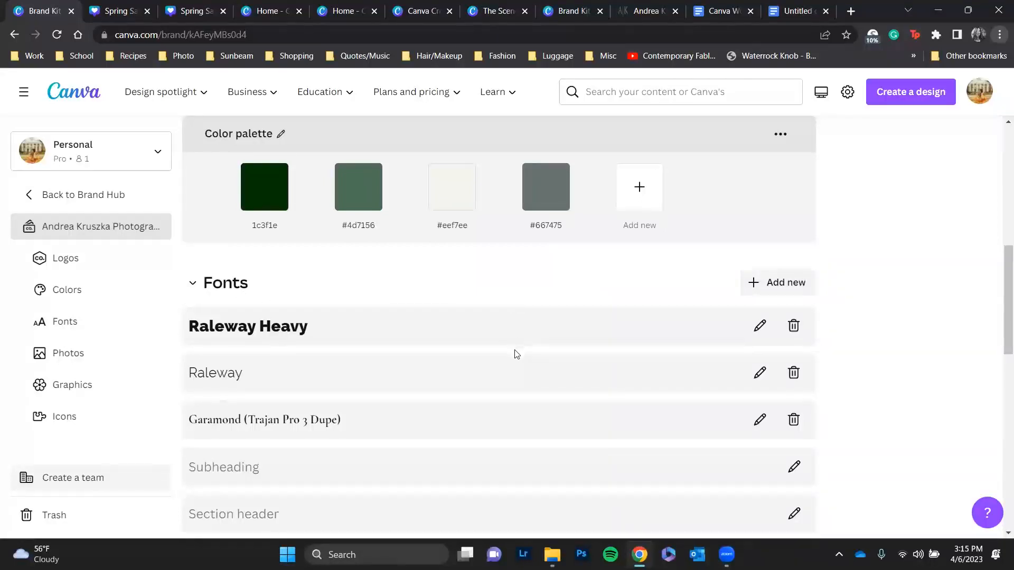
{"action": "scroll", "coordinate": [307, 366], "scroll_direction": "down", "scroll_amount": 2}
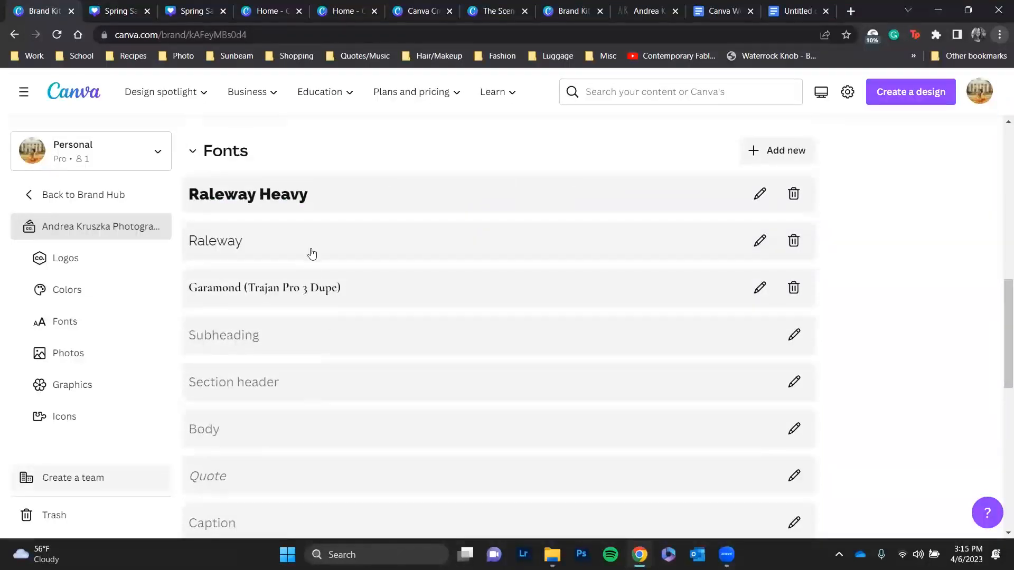
{"action": "scroll", "coordinate": [314, 258], "scroll_direction": "down", "scroll_amount": 4}
{"action": "scroll", "coordinate": [324, 278], "scroll_direction": "down", "scroll_amount": 3}
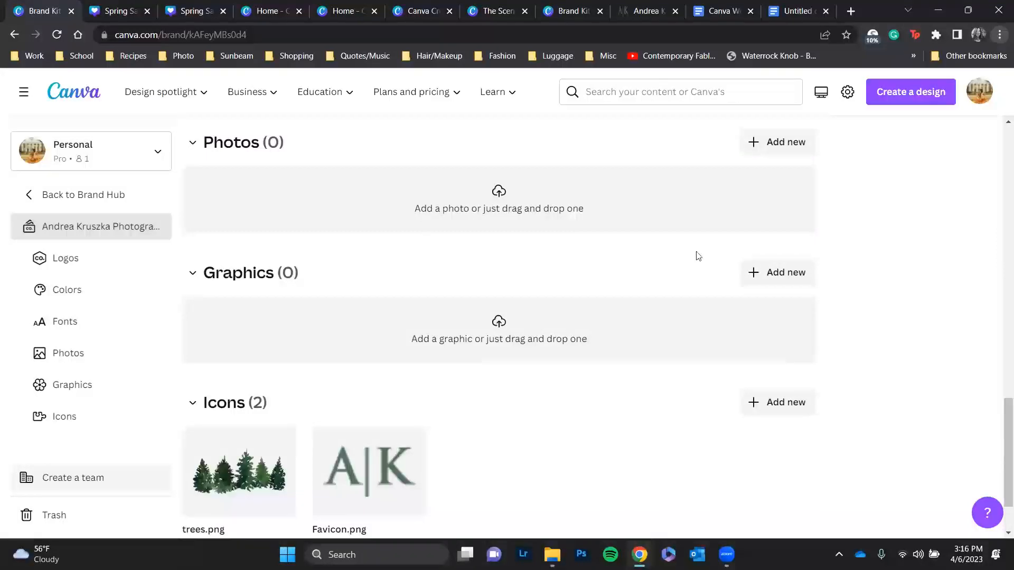
{"action": "scroll", "coordinate": [554, 280], "scroll_direction": "down", "scroll_amount": 1}
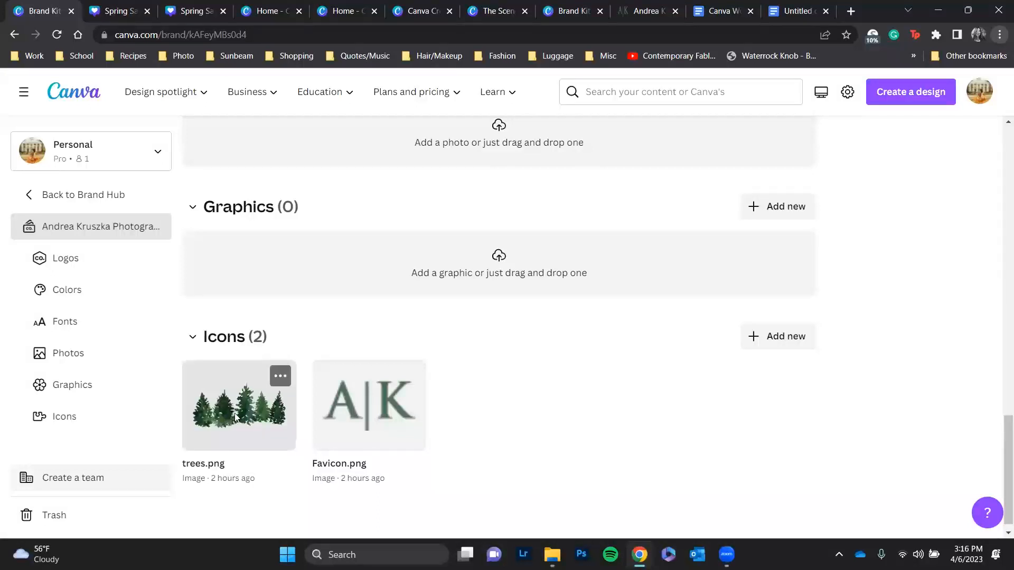
{"action": "scroll", "coordinate": [248, 415], "scroll_direction": "down", "scroll_amount": 1}
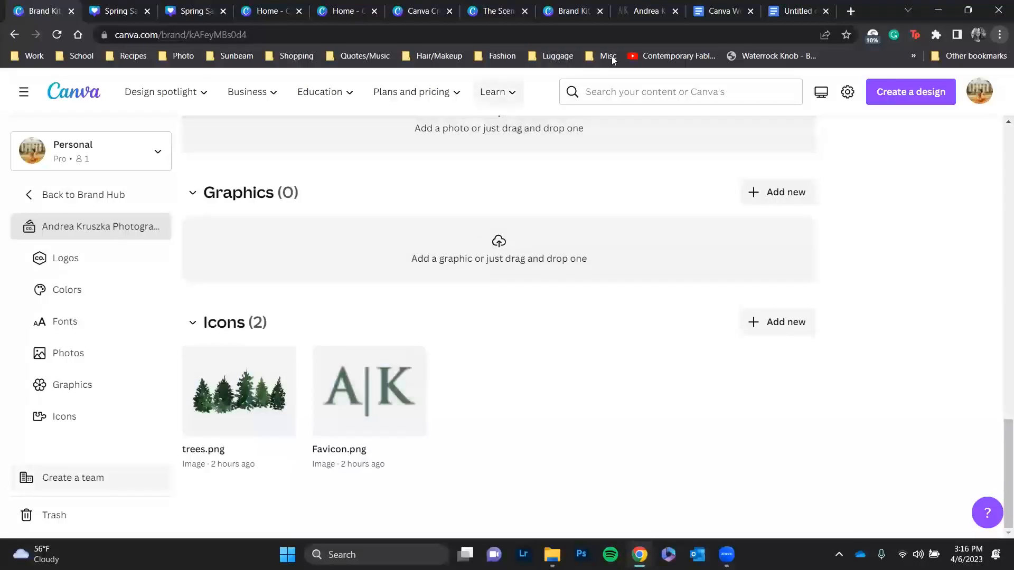
- View the photography website's home page and return to the brand kit's color palette
{"action": "left_click", "coordinate": [642, 15]}
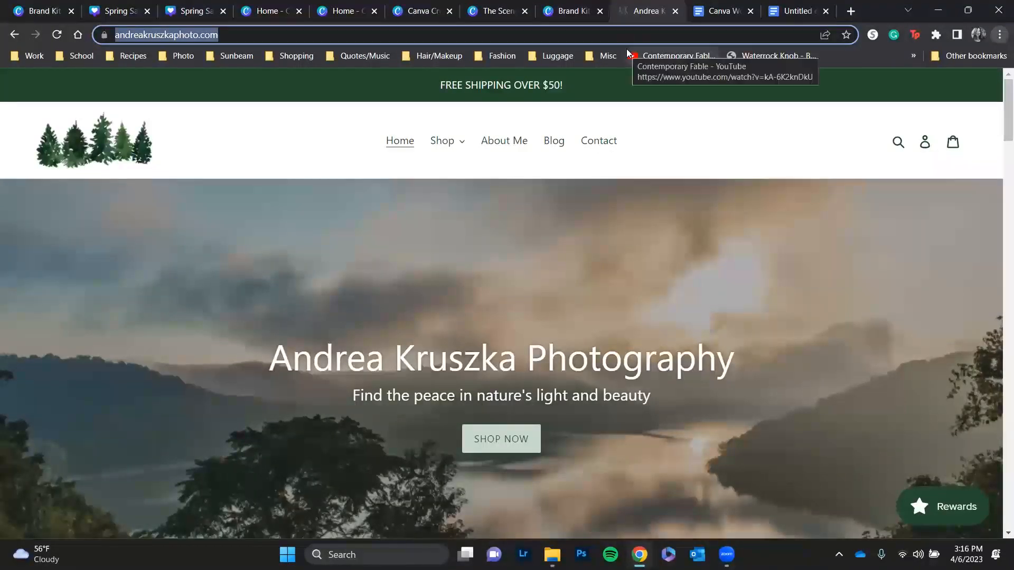
{"action": "left_click", "coordinate": [46, 10]}
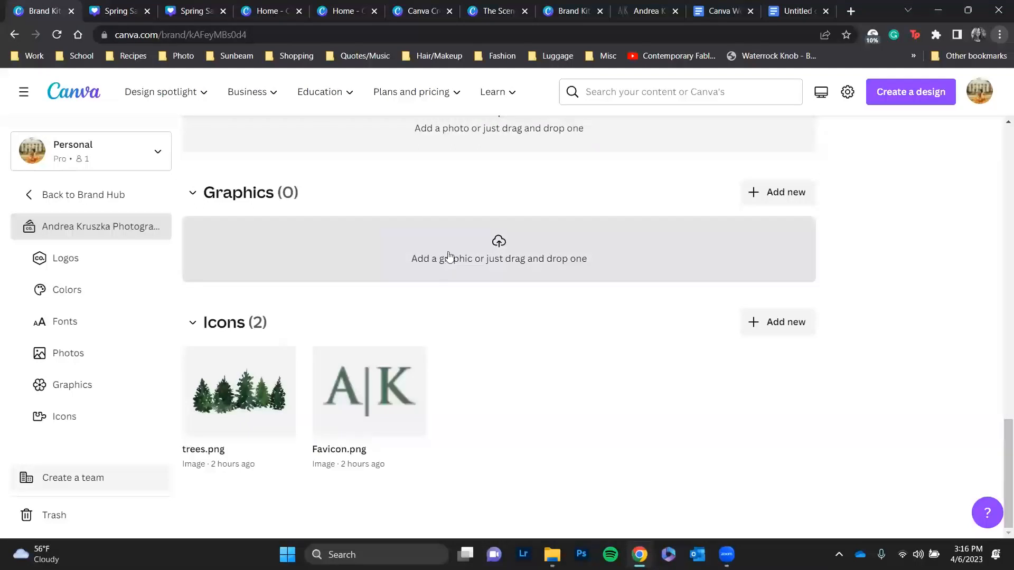
{"action": "scroll", "coordinate": [448, 259], "scroll_direction": "up", "scroll_amount": 1}
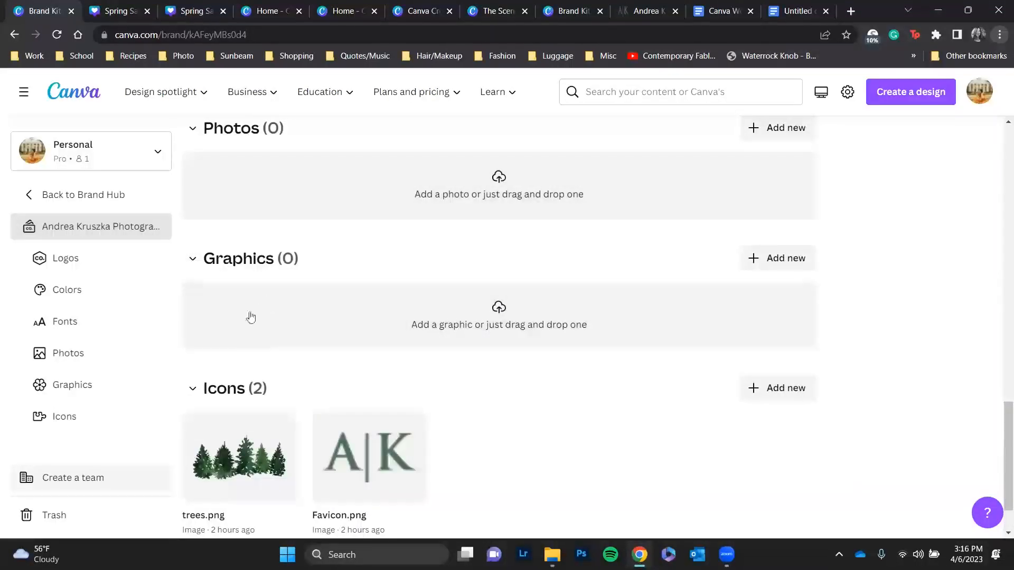
{"action": "scroll", "coordinate": [369, 301], "scroll_direction": "up", "scroll_amount": 9}
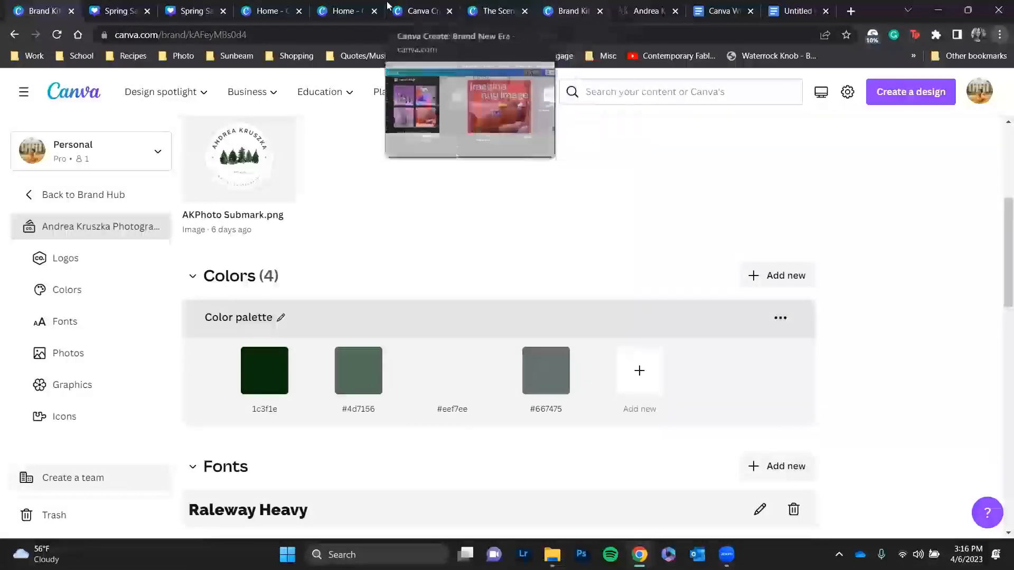
- In the Spring Sale Facebook Cover design, inspect the brand kit colors and fonts offered for the "Spring" text on page 2
{"action": "left_click", "coordinate": [417, 8]}
{"action": "left_click", "coordinate": [285, 6]}
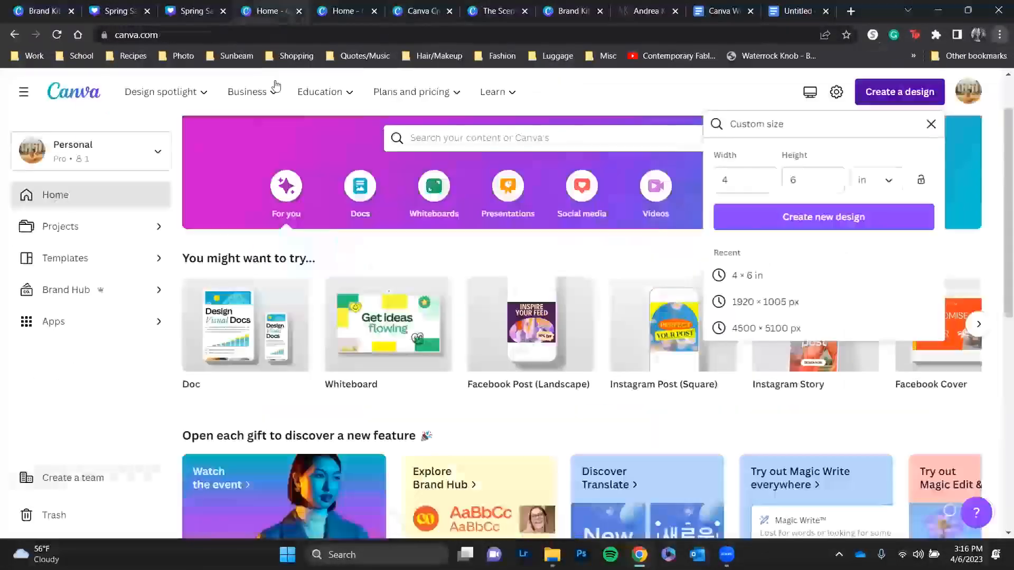
{"action": "left_click", "coordinate": [191, 11]}
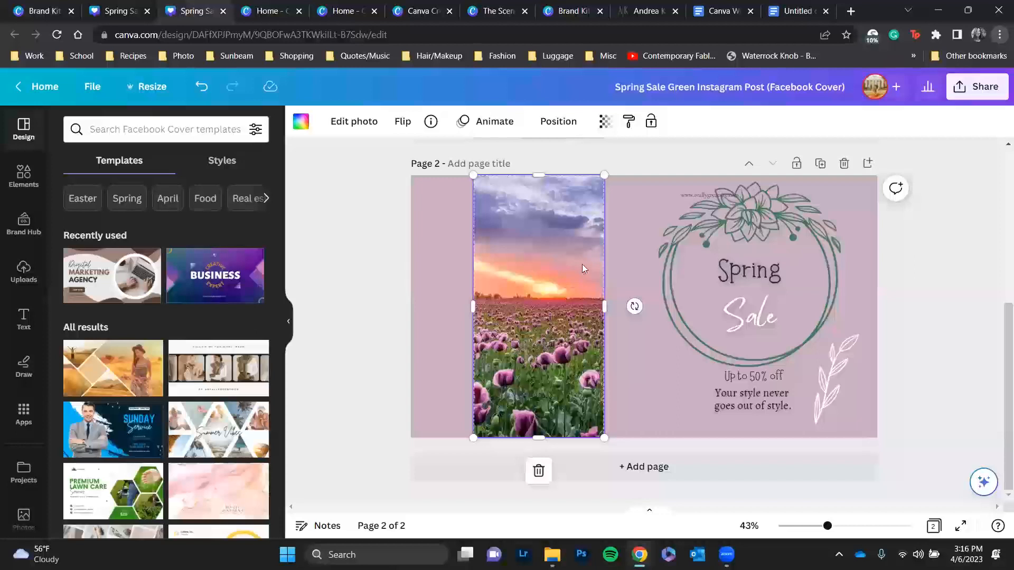
{"action": "left_click", "coordinate": [743, 273]}
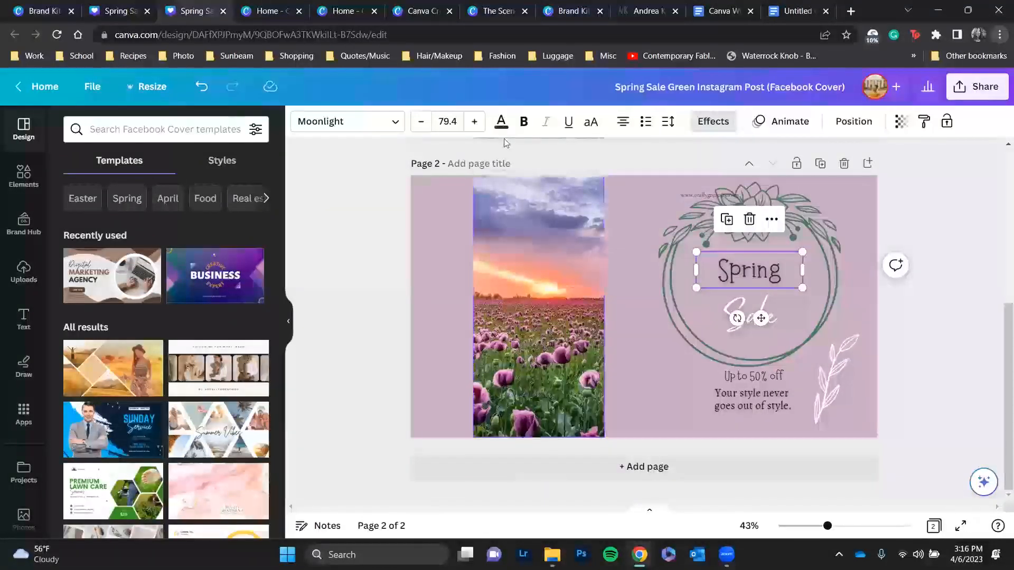
{"action": "left_click", "coordinate": [501, 122]}
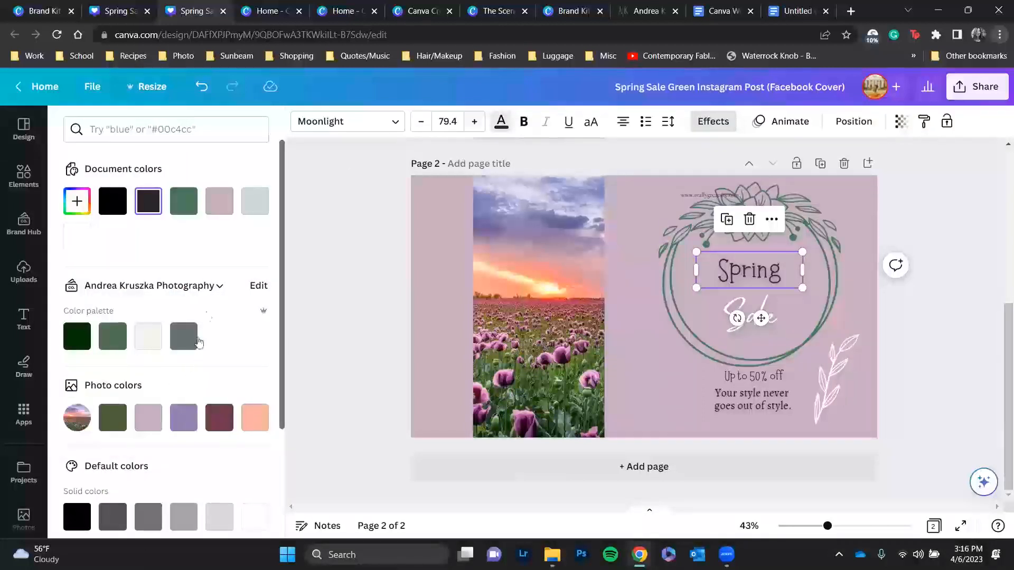
{"action": "left_click", "coordinate": [394, 122]}
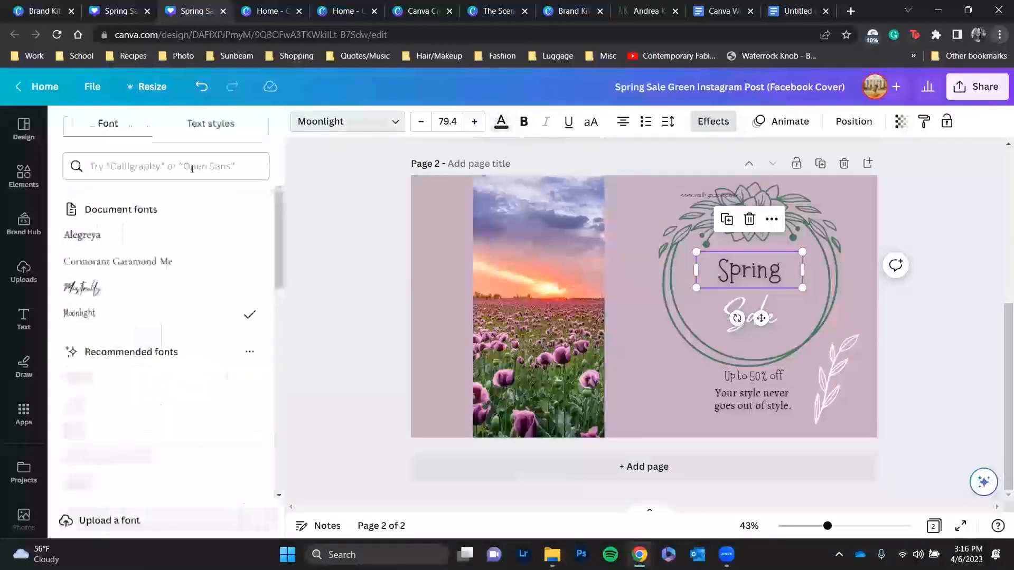
{"action": "scroll", "coordinate": [147, 287], "scroll_direction": "down", "scroll_amount": 6}
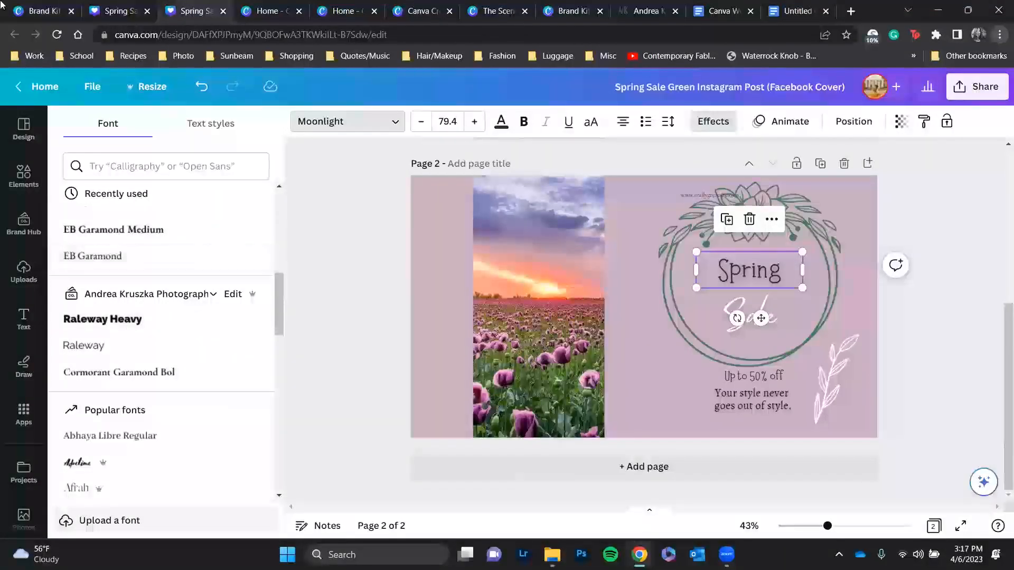
- Return to Brand Hub and view the Brand templates page and the design types offered for a new brand template
{"action": "left_click", "coordinate": [39, 10]}
{"action": "left_click", "coordinate": [95, 199]}
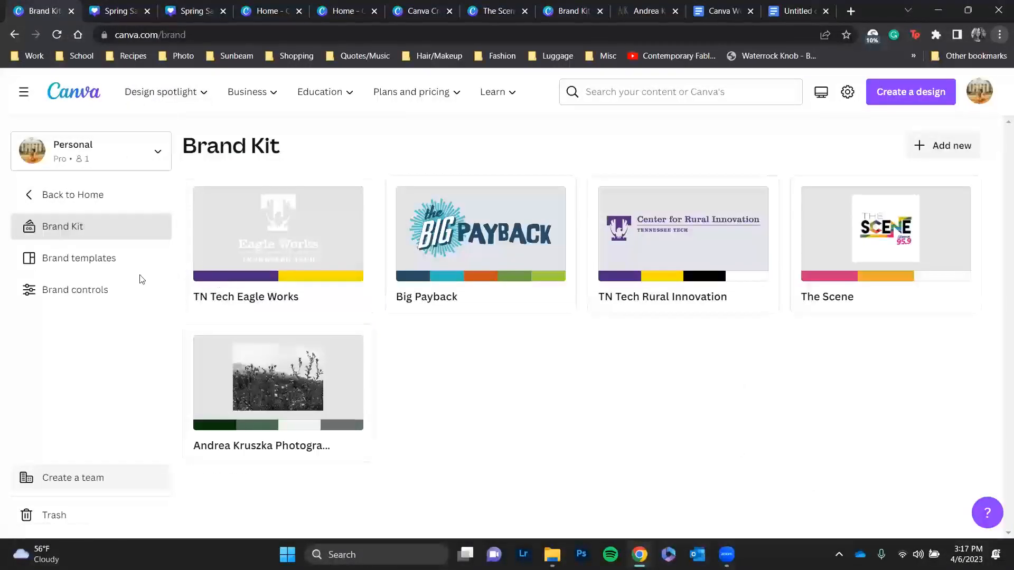
{"action": "left_click", "coordinate": [116, 259]}
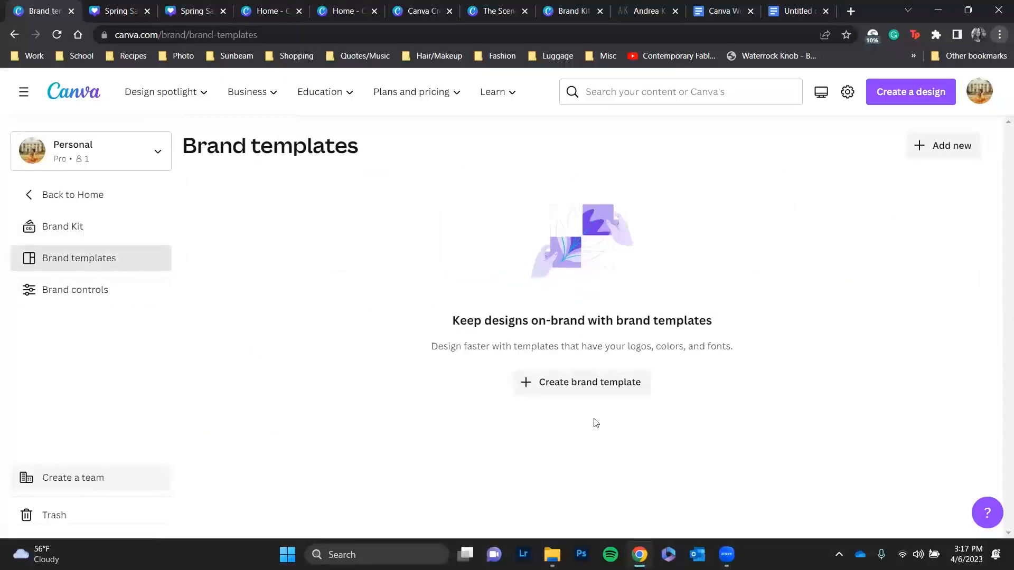
{"action": "left_click", "coordinate": [579, 390]}
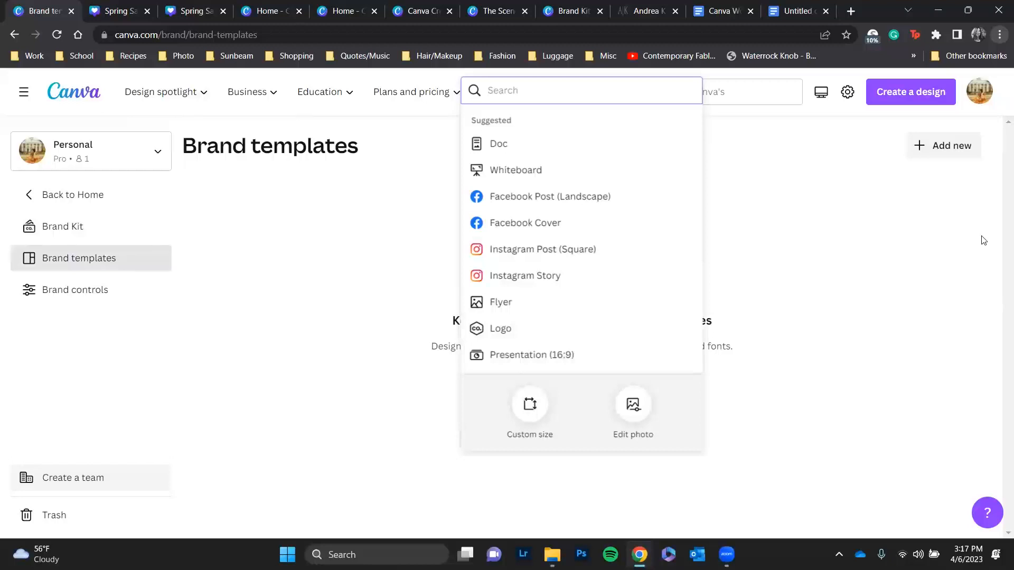
{"action": "left_click", "coordinate": [852, 286]}
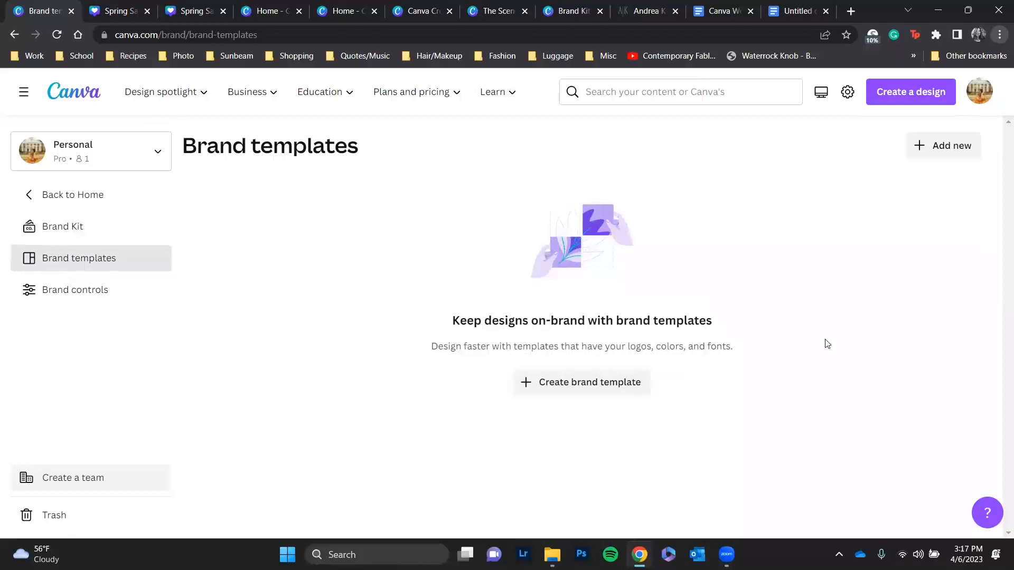
- Close the Canva design, home and brand kit pages and the photography website, keeping the Canva Create page open
{"action": "left_click", "coordinate": [73, 11]}
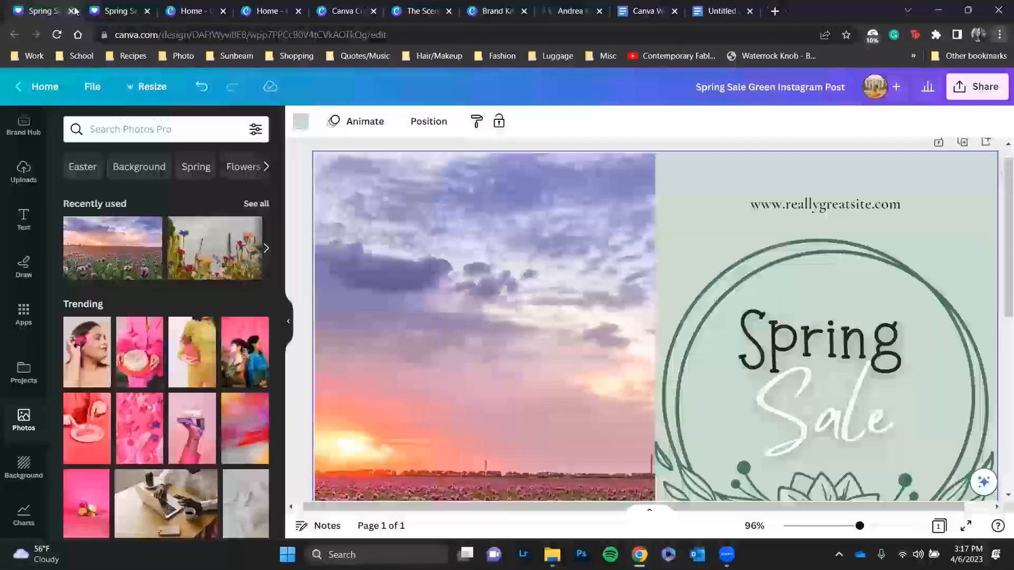
{"action": "left_click", "coordinate": [72, 11]}
{"action": "left_click", "coordinate": [72, 10]}
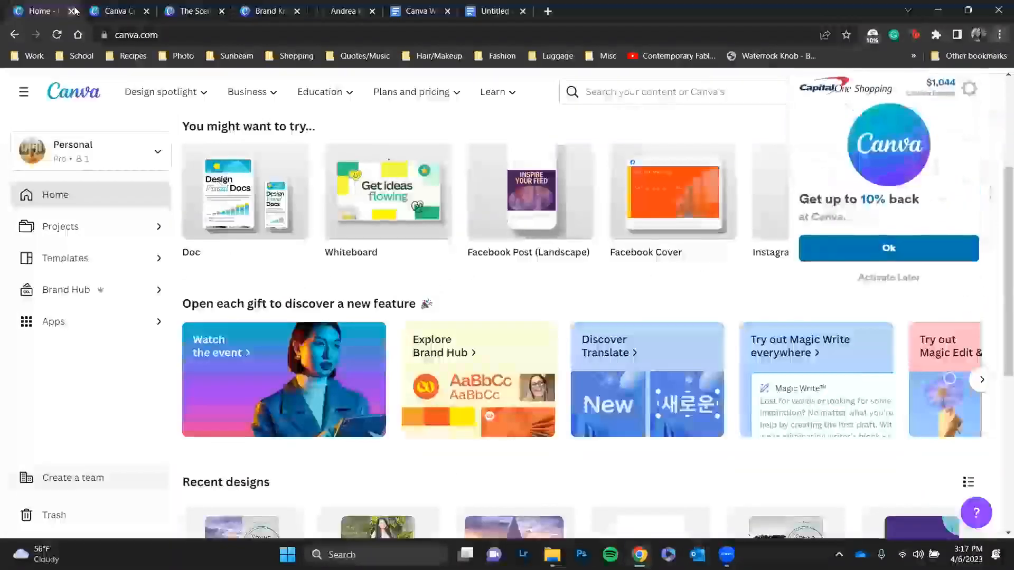
{"action": "left_click", "coordinate": [73, 11]}
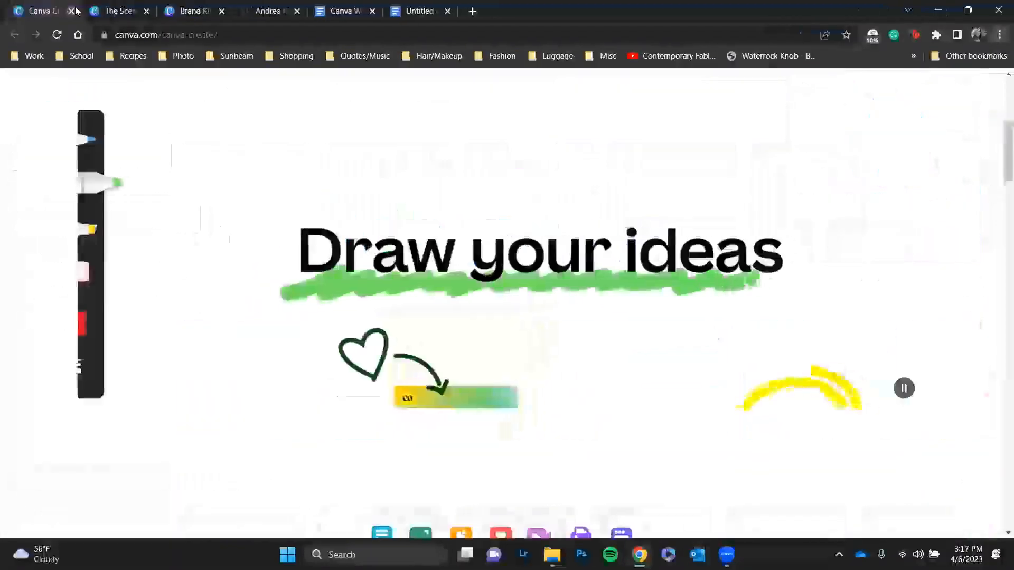
{"action": "left_click", "coordinate": [151, 15]}
{"action": "left_click", "coordinate": [146, 11]}
{"action": "left_click", "coordinate": [147, 10]}
{"action": "left_click", "coordinate": [147, 11]}
{"action": "left_click", "coordinate": [19, 9]}
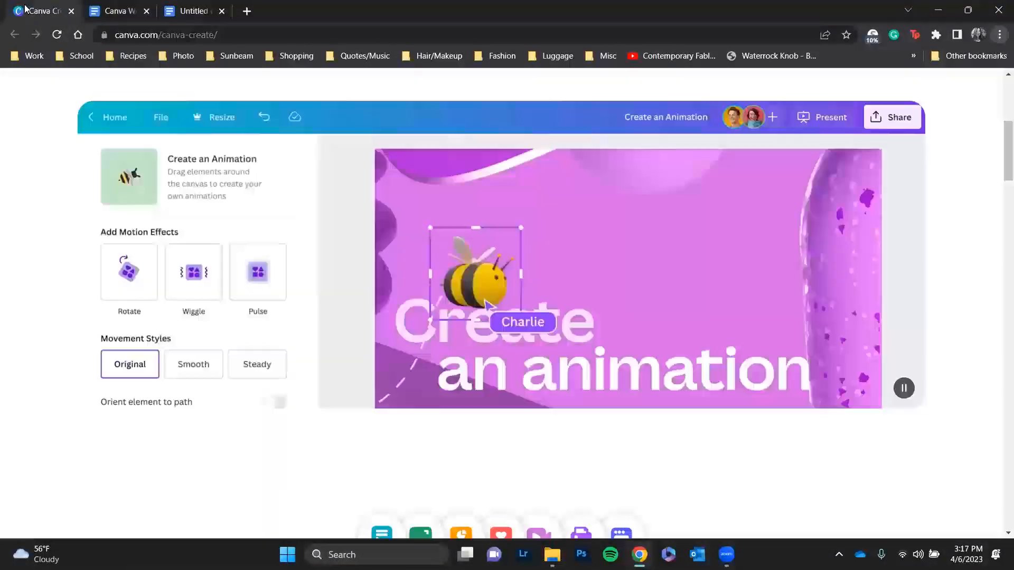